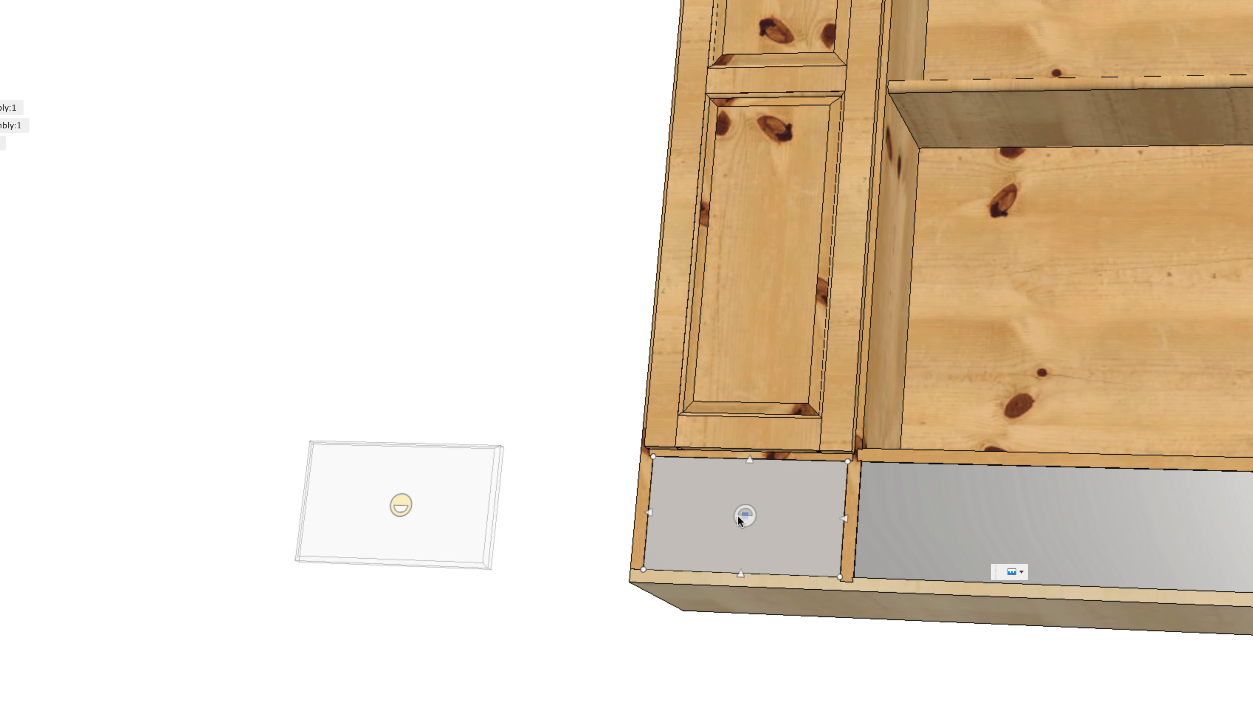
Join the centre of Small Drawer Face:1 to the centre of the left small drawer's front with zero offsets.
click(739, 517)
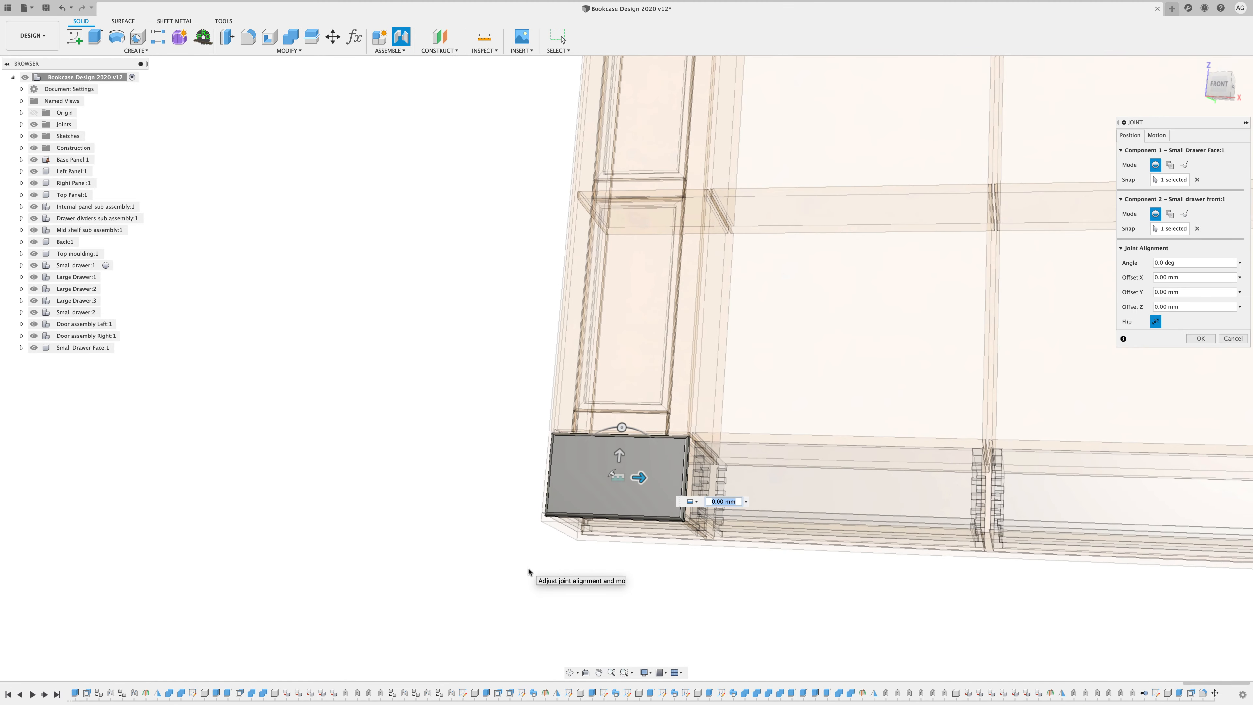
click(1201, 339)
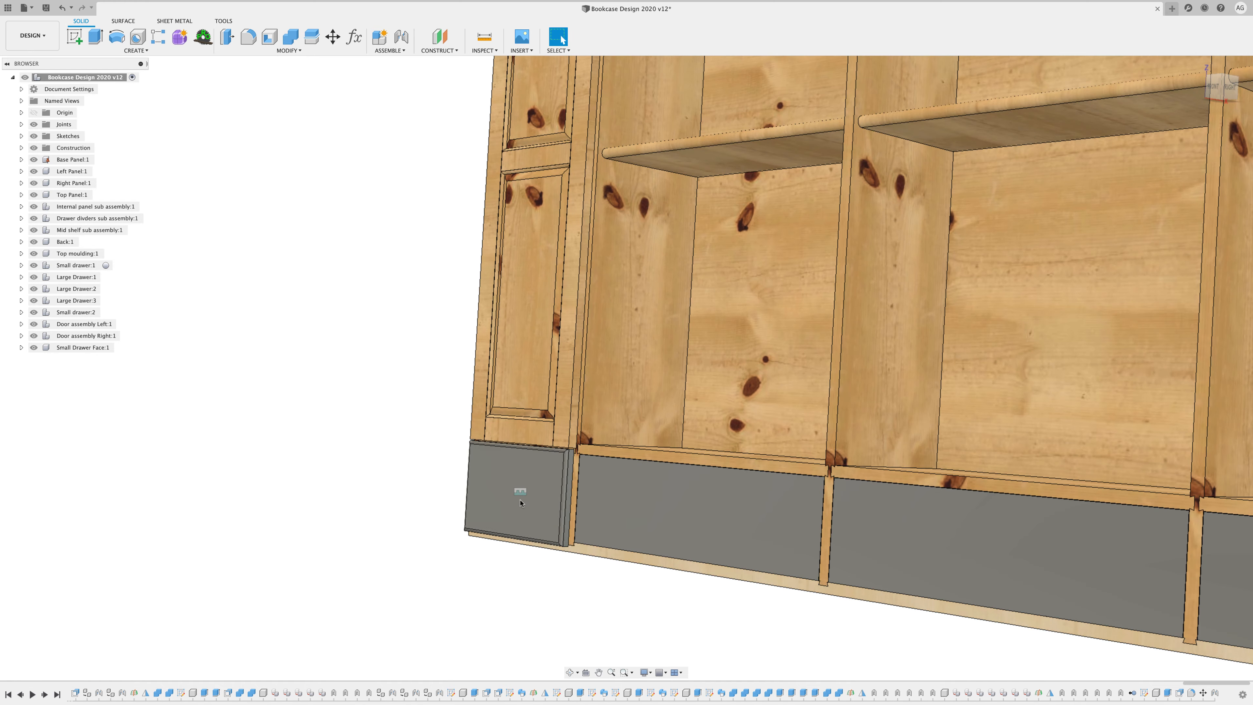
Pull the left small drawer out slightly to test the face's joint, and revert it to its previous position.
mouse_move(520, 502)
mouse_down()
mouse_move(454, 502)
mouse_move(512, 515)
mouse_up()
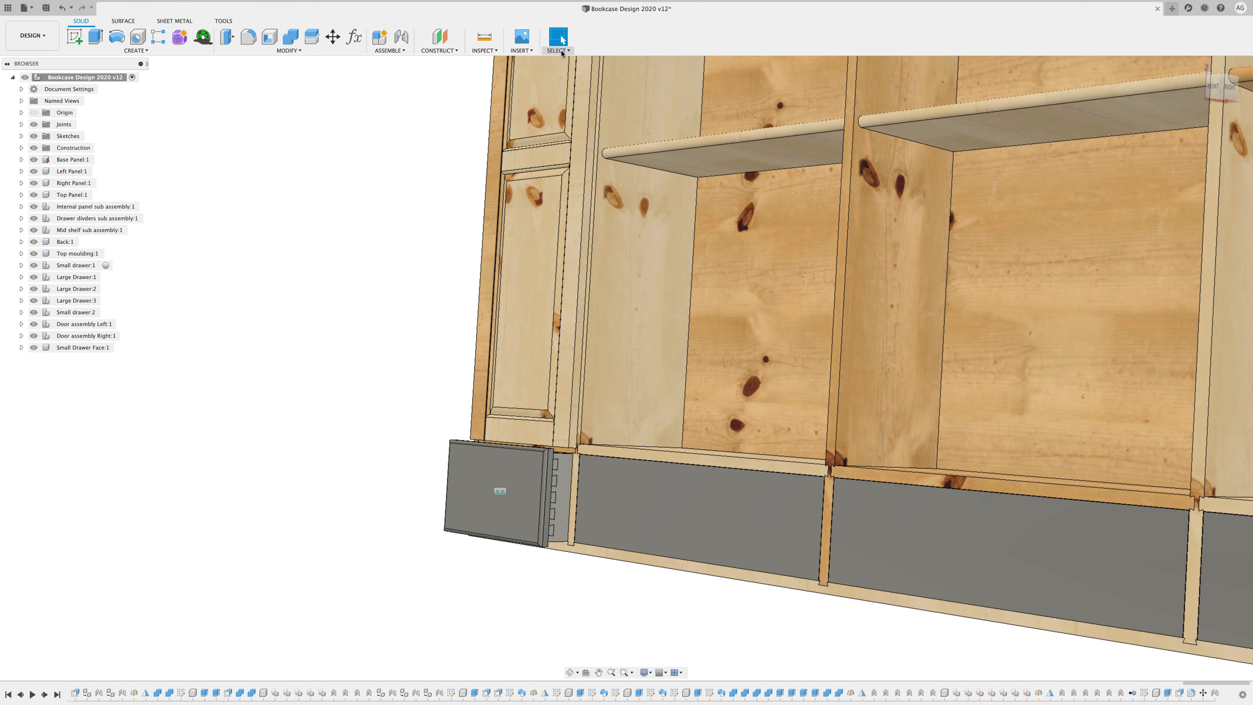
click(562, 52)
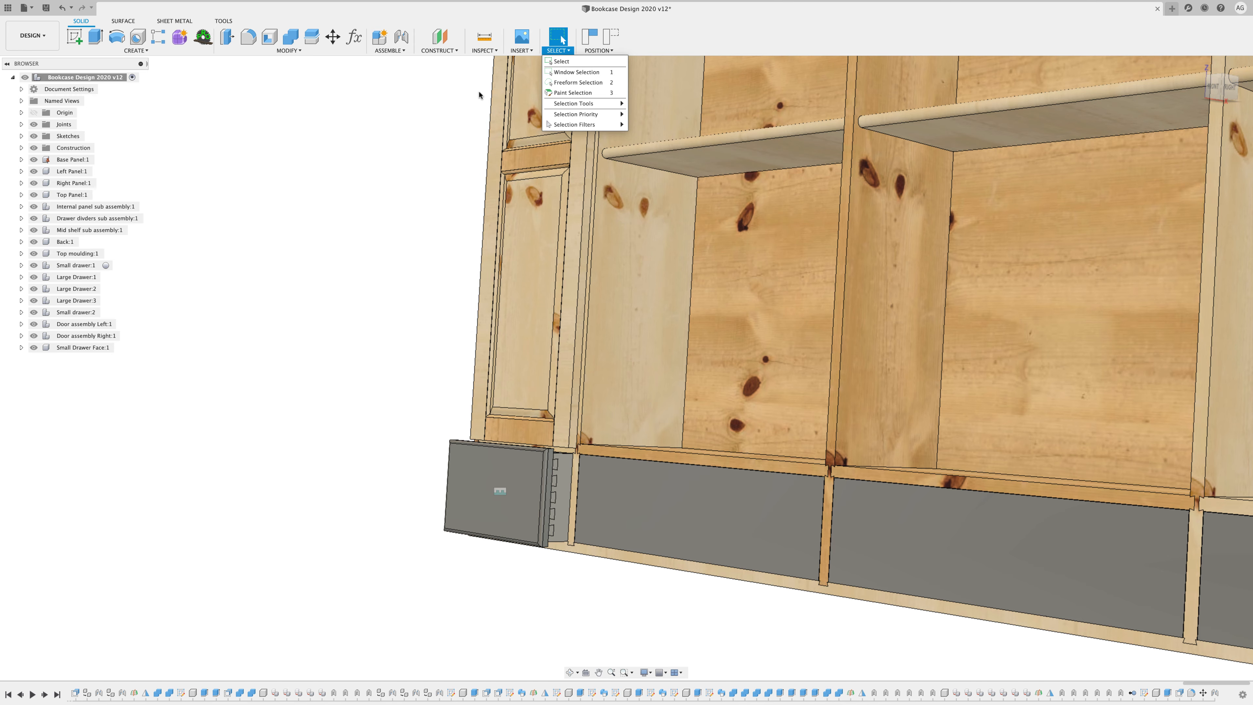
click(401, 122)
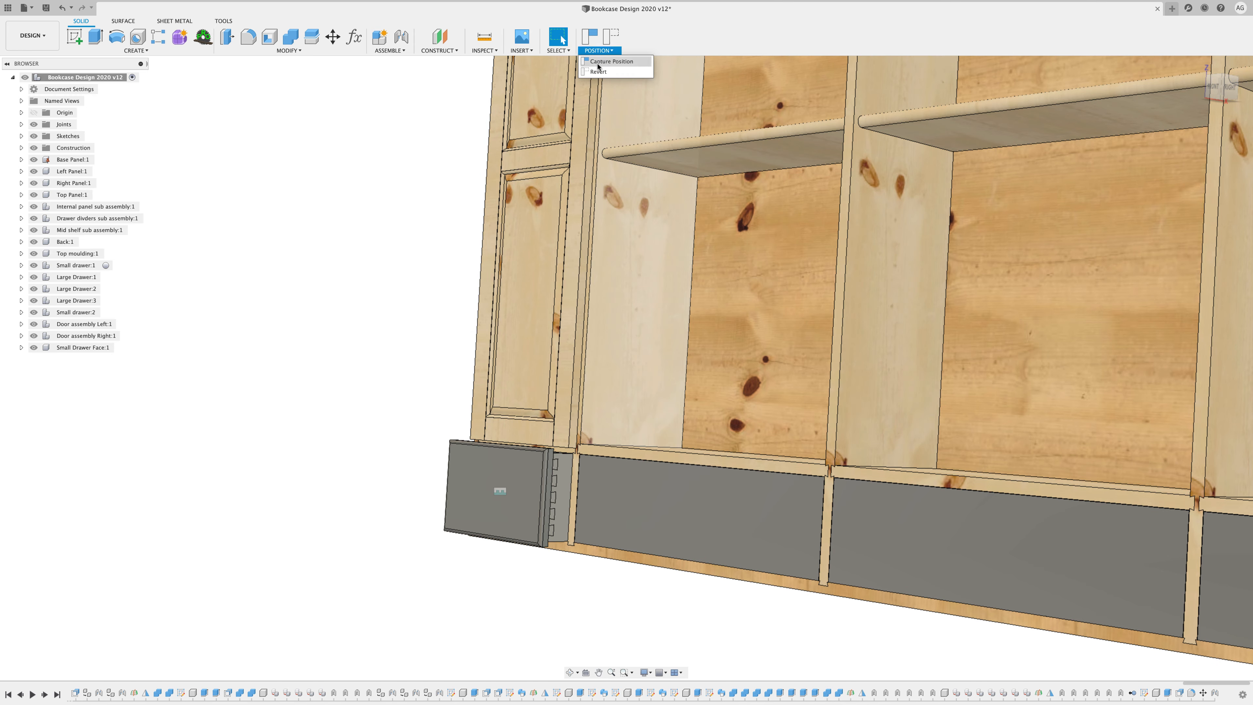
click(598, 72)
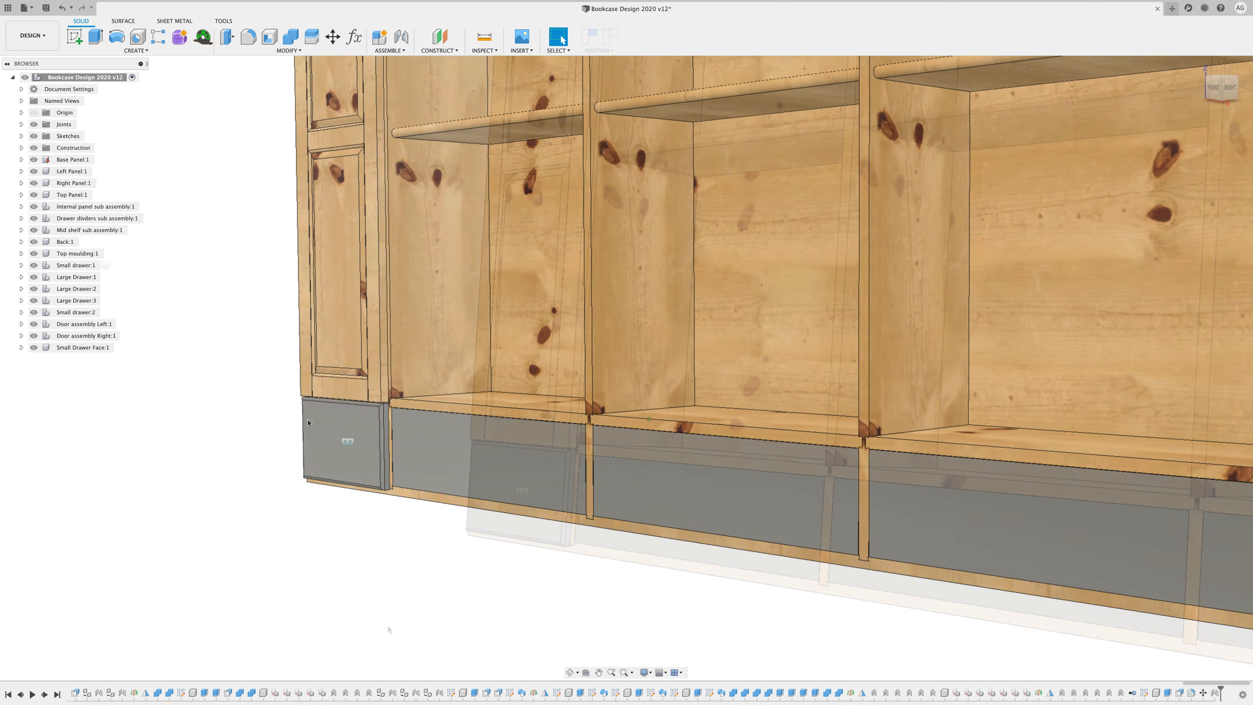
Paste an independent new copy of Small Drawer Face:1 and move it 2450 mm along X, beyond the bookcase's right side.
scroll(307, 423, down, 10)
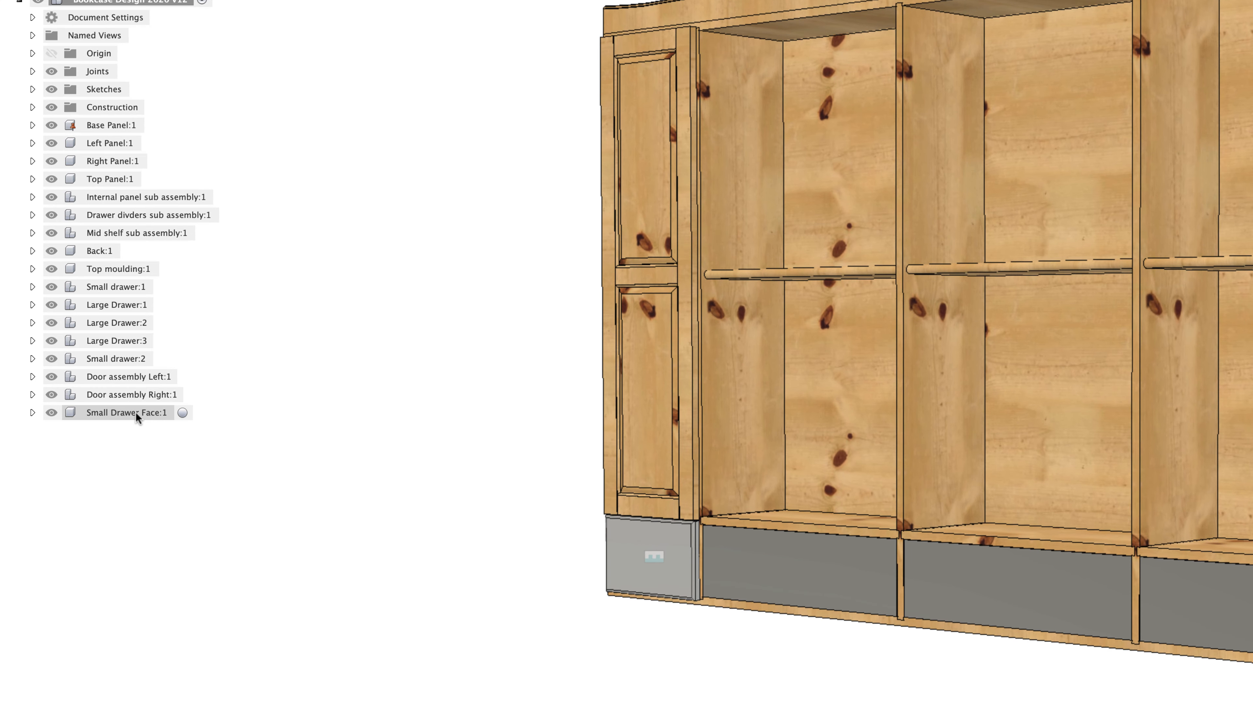
right_click(89, 348)
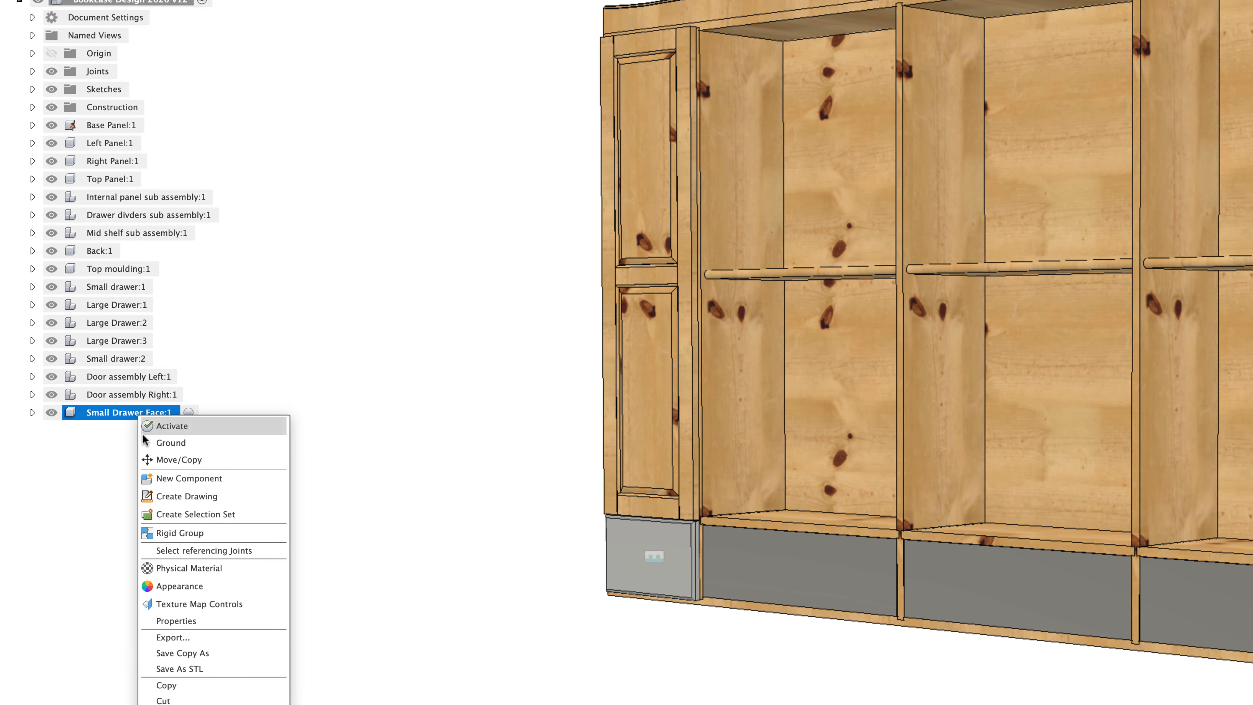
click(167, 685)
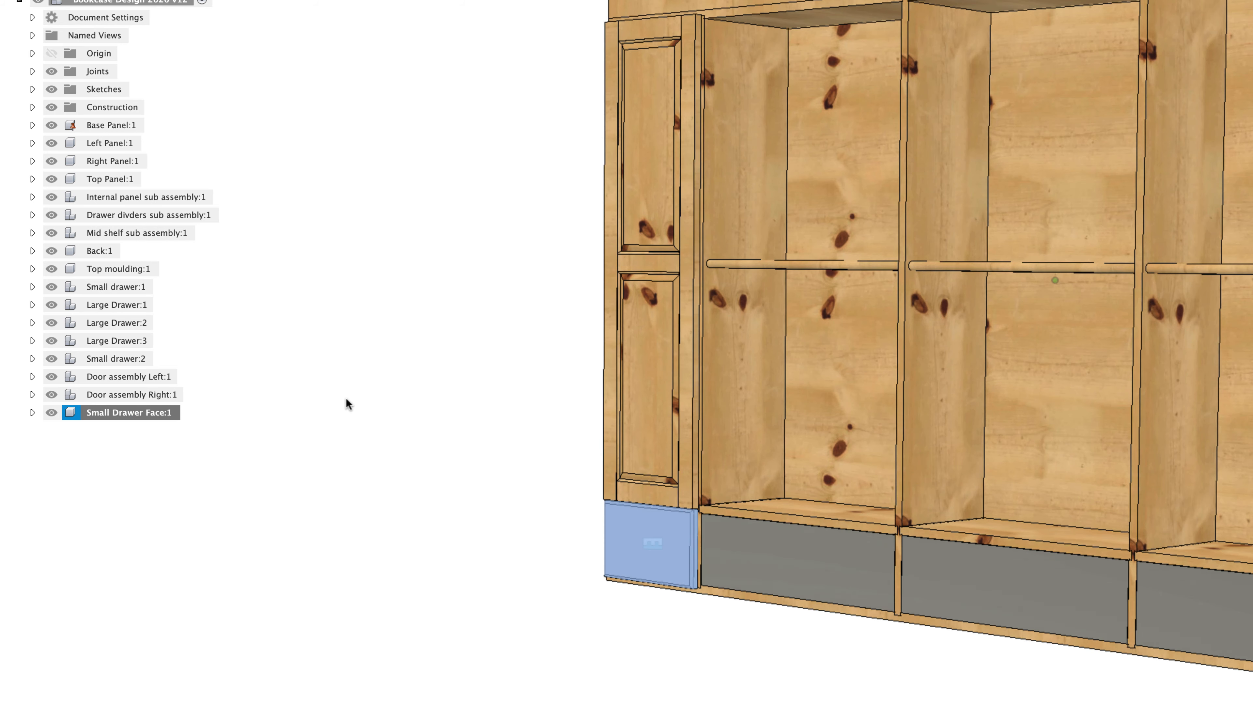
right_click(330, 356)
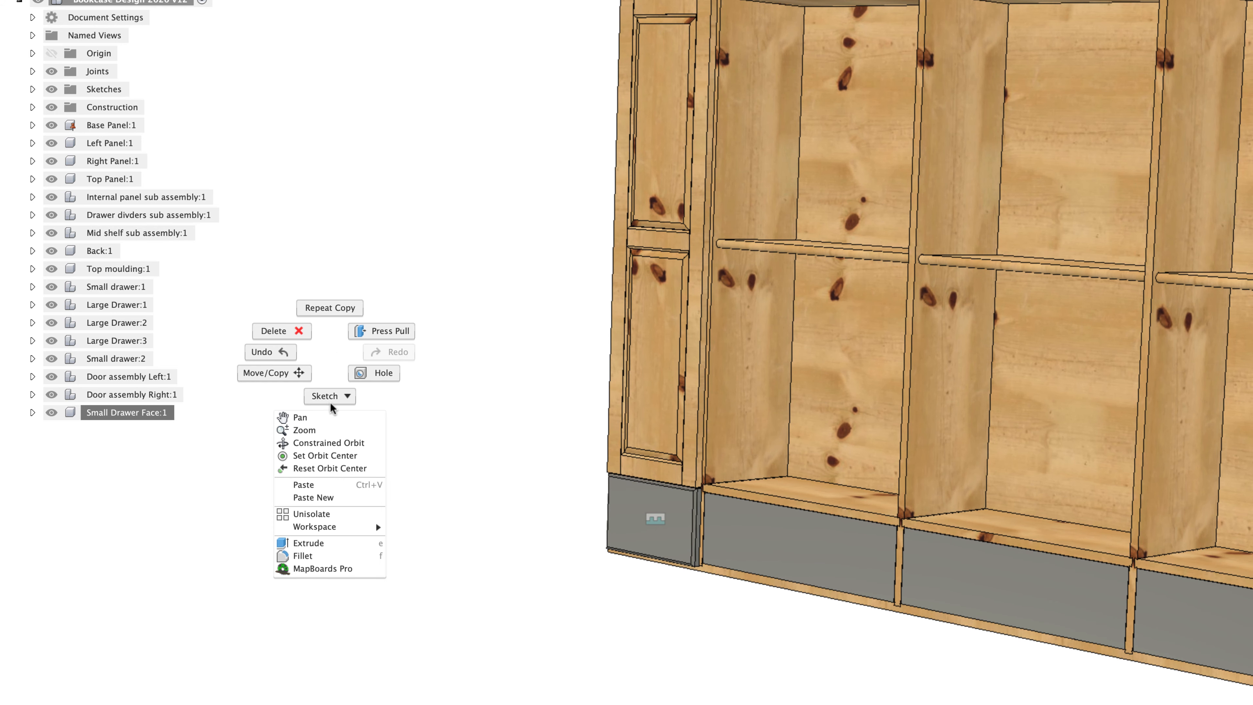
click(334, 499)
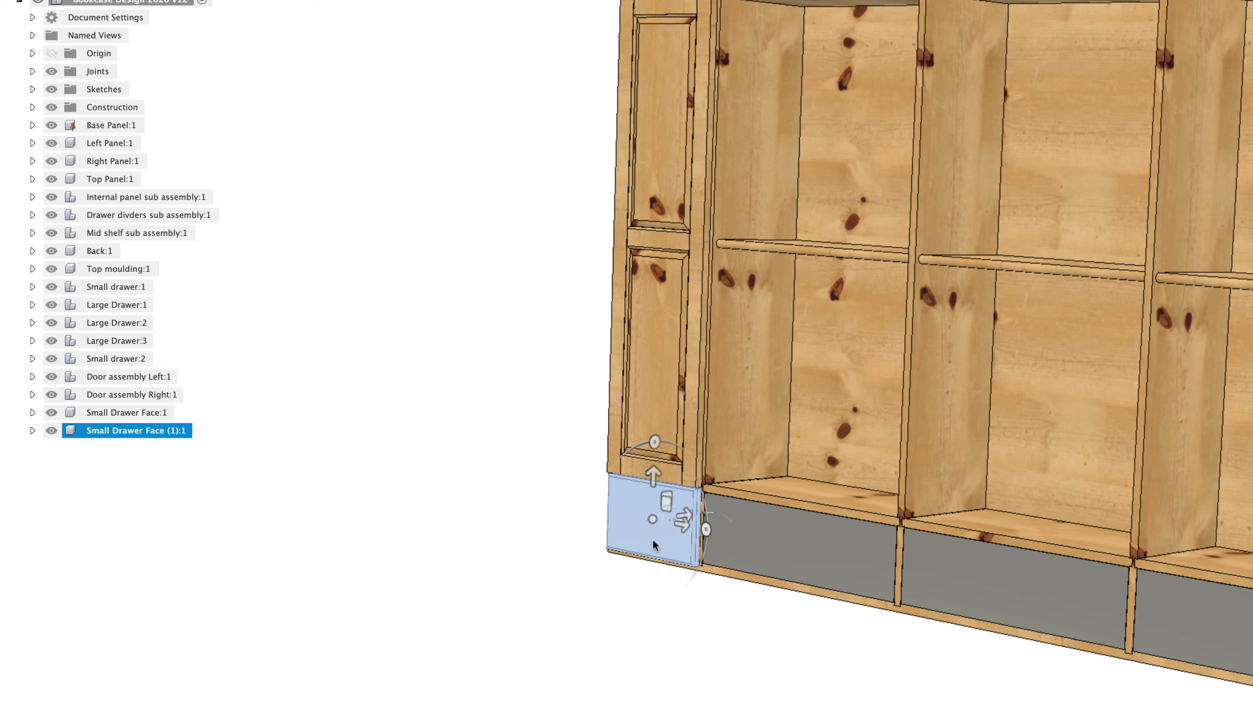
drag(686, 528, 1164, 515)
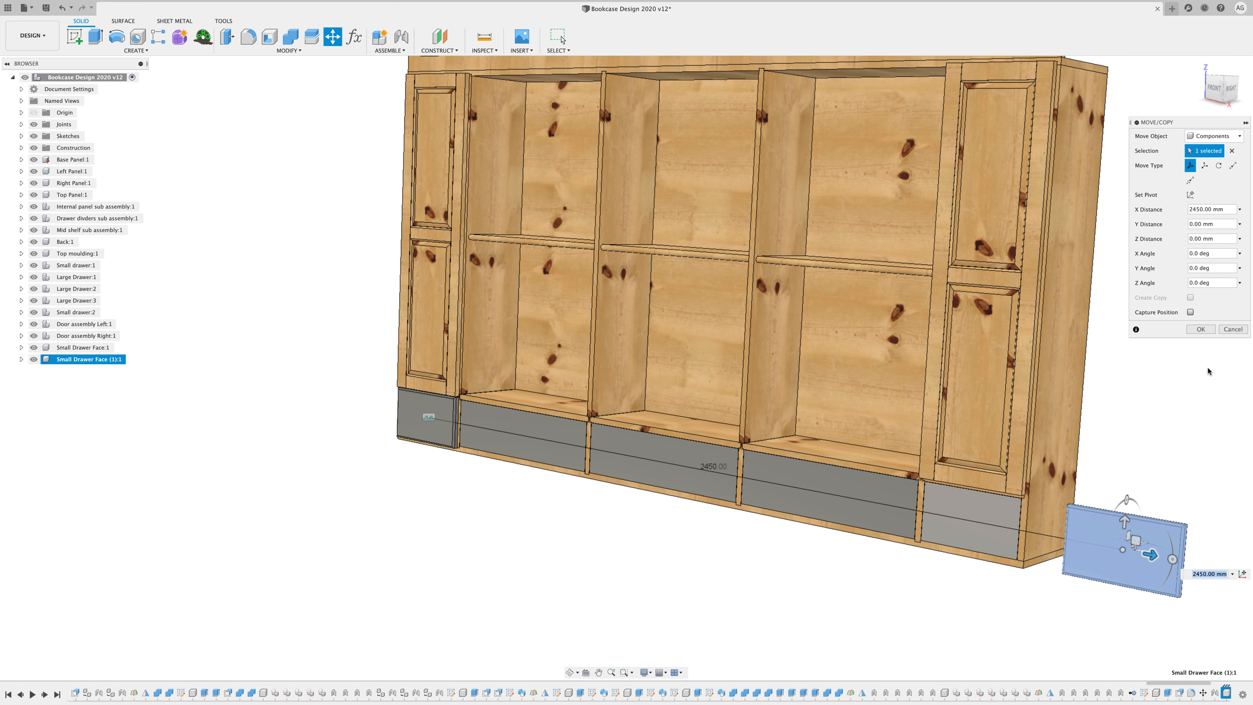
click(1201, 329)
Capture the moved position and join the back centre of the copied drawer face to the right small drawer's front with zero offsets.
scroll(1186, 386, down, 5)
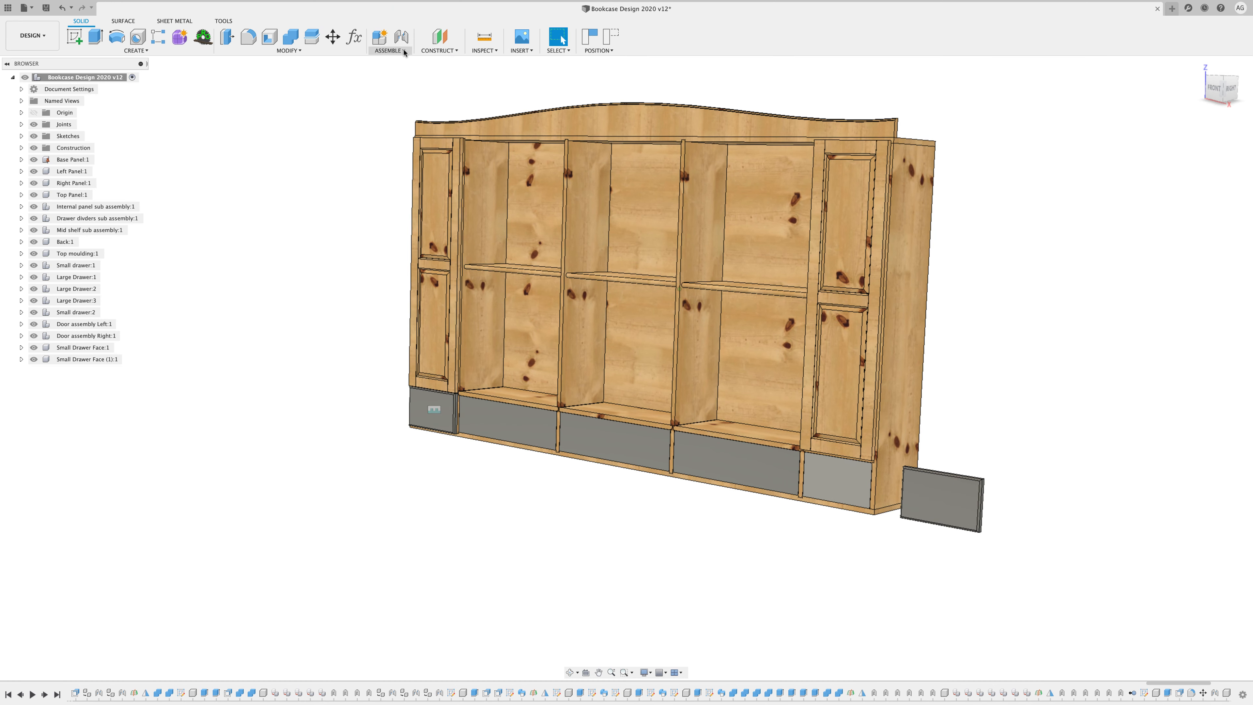
click(390, 71)
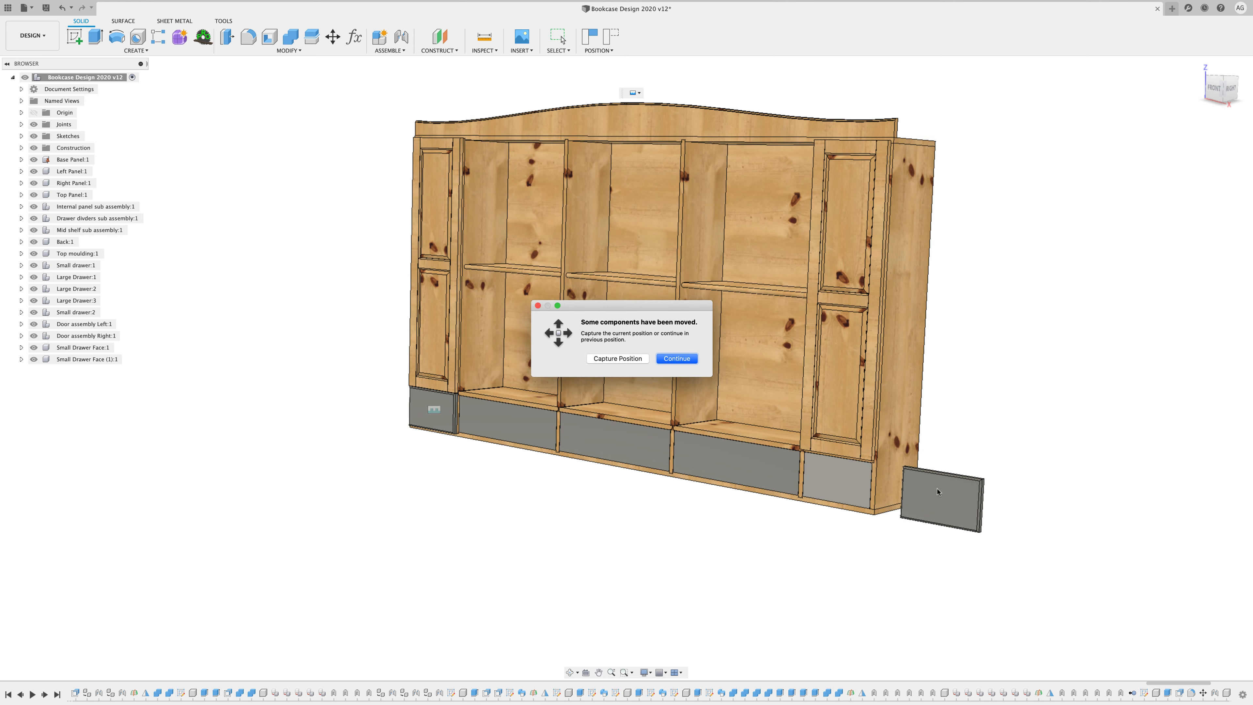
click(618, 358)
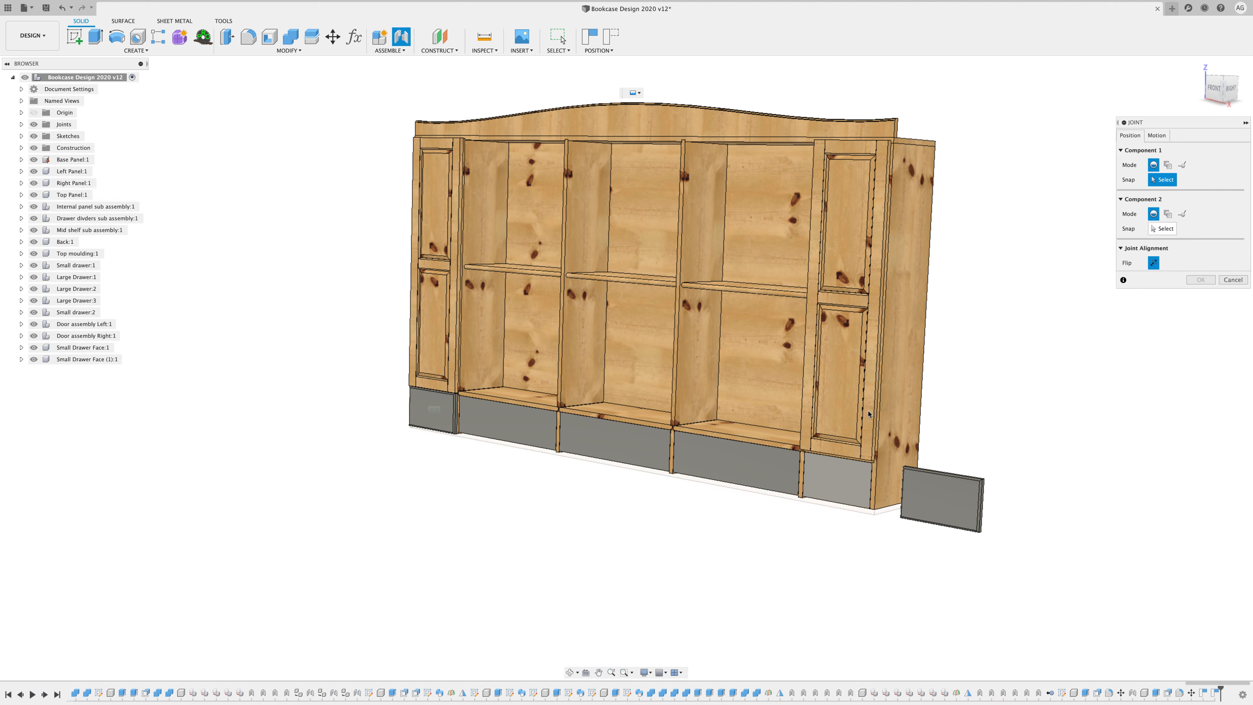
shift+middle_drag(1036, 408, 891, 427)
shift+middle_drag(432, 415, 427, 415)
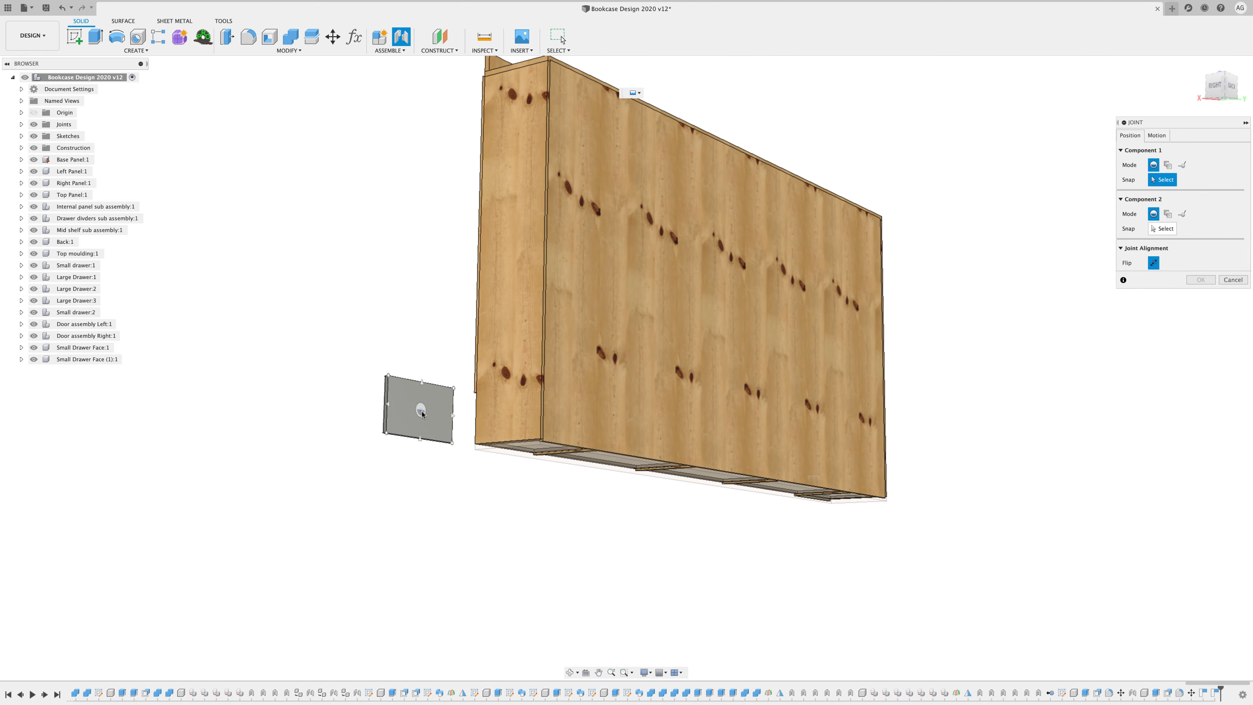
click(422, 414)
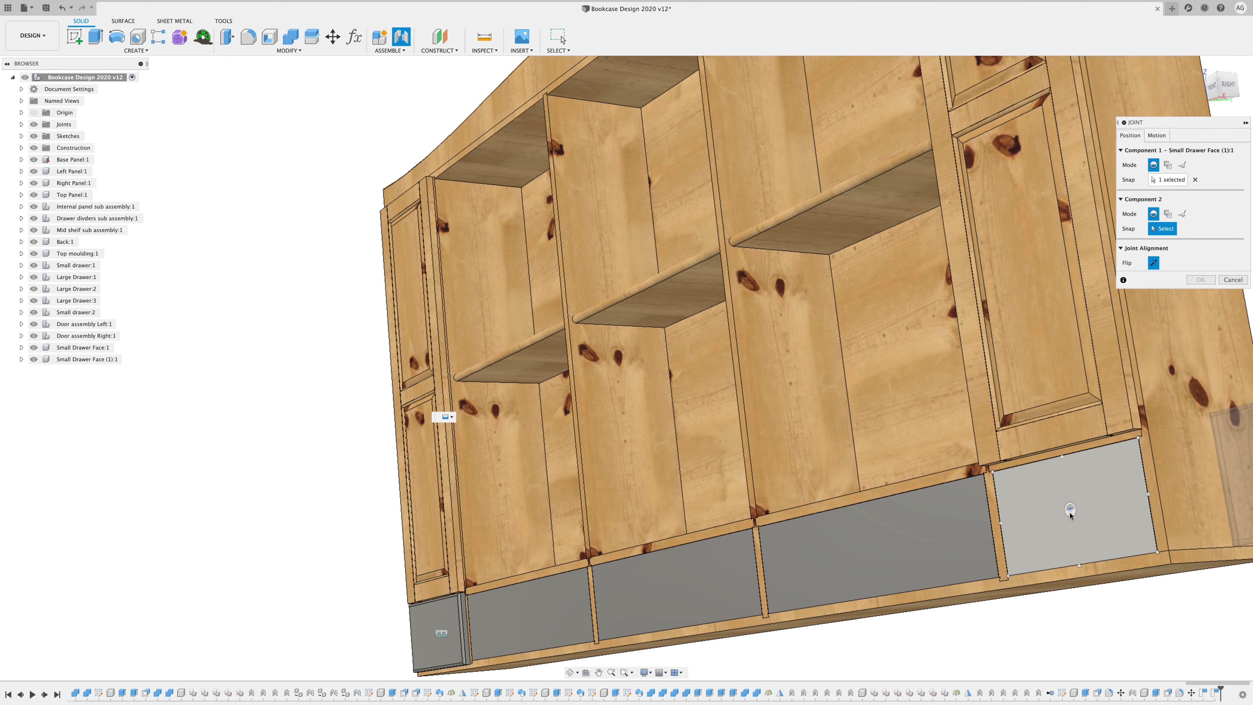
click(1070, 511)
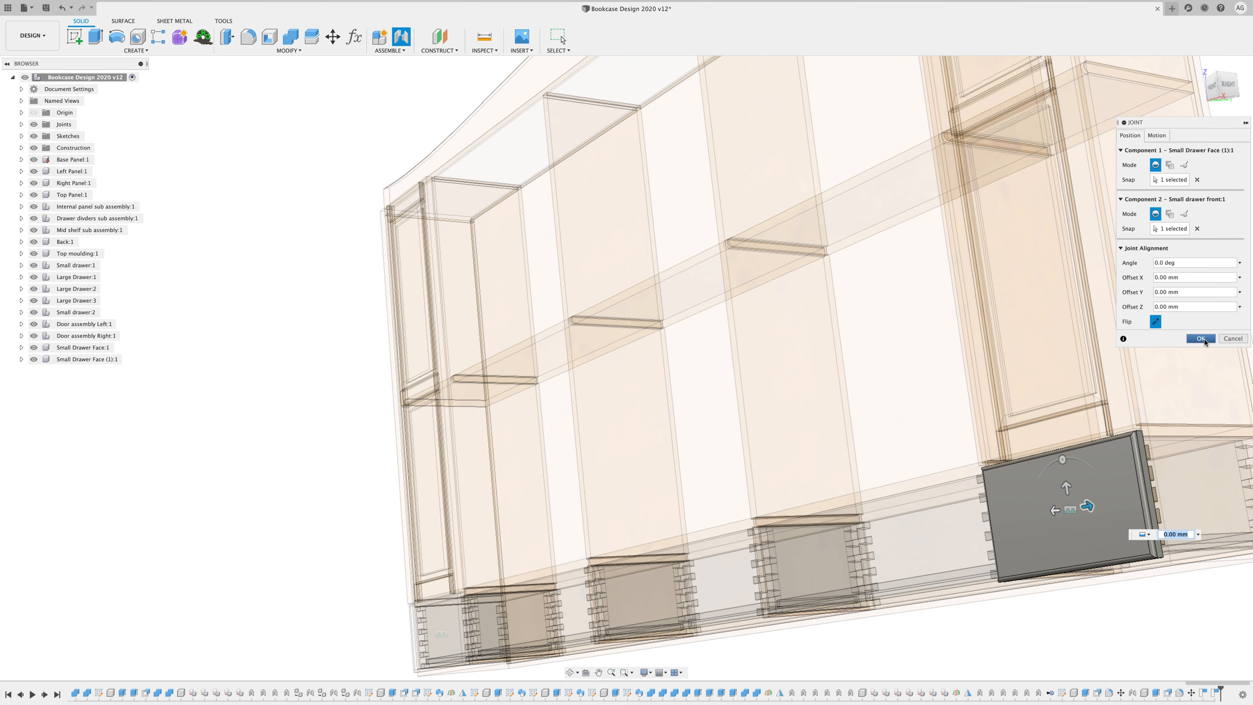
click(1202, 340)
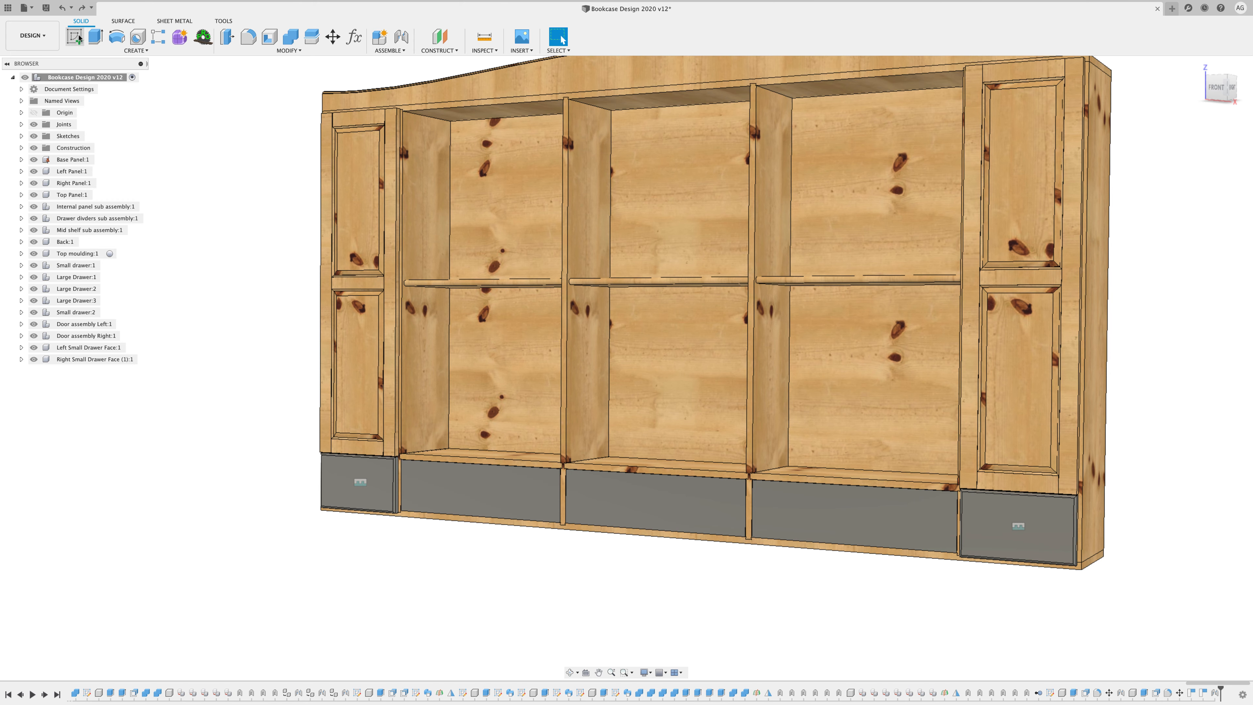
Sketch a rectangle about 322 mm by 78 mm on the front of the leftmost large drawer.
click(75, 36)
click(481, 486)
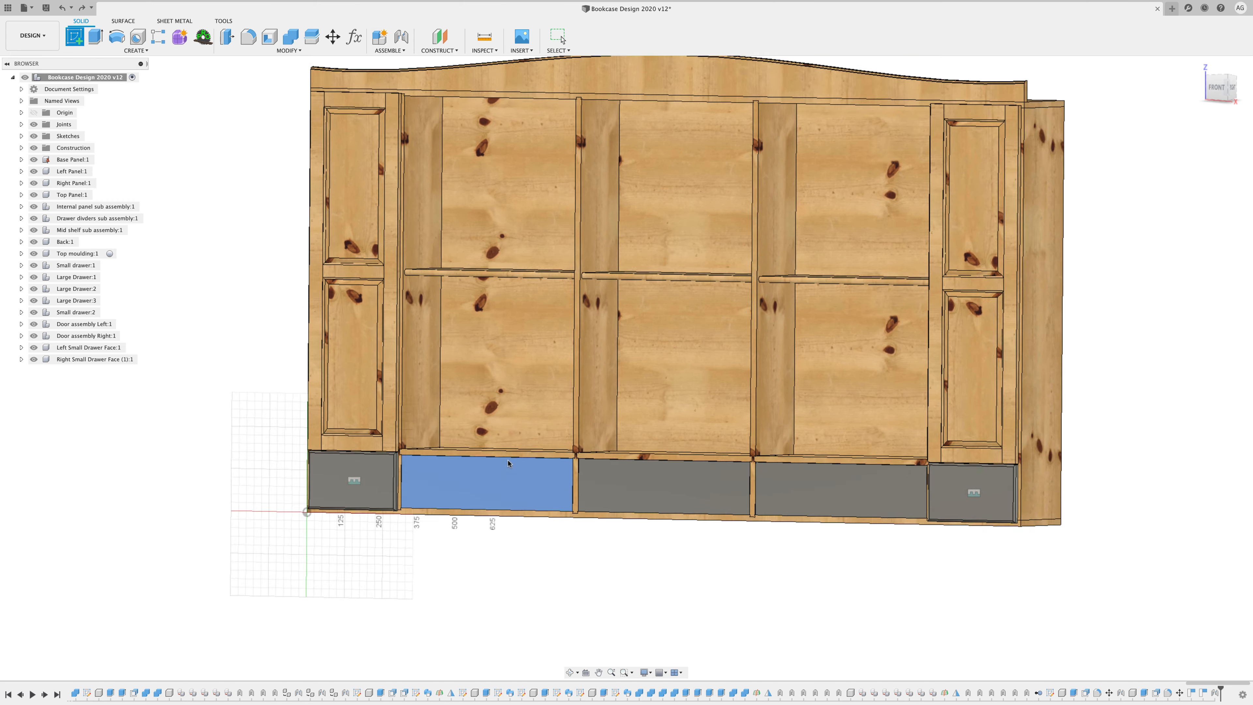
click(101, 40)
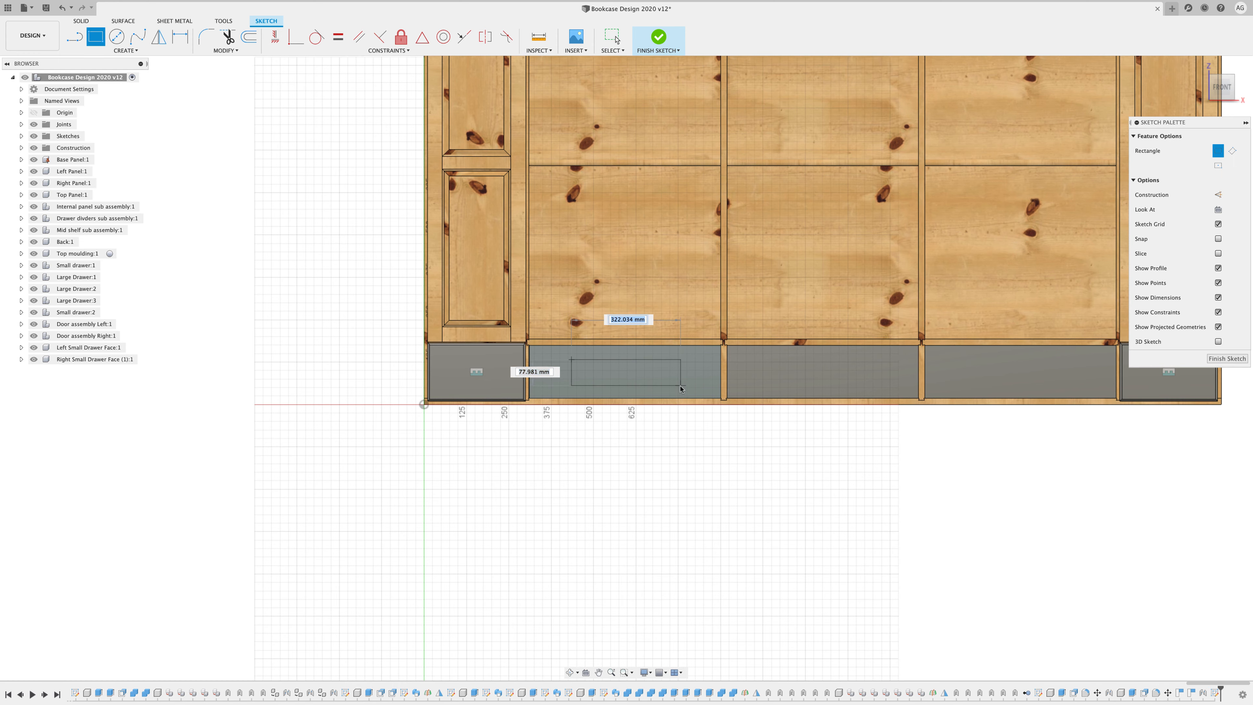
Constrain the rectangle's four sides collinear with the edges of the large drawer's front, and finish the sketch.
scroll(681, 390, up, 10)
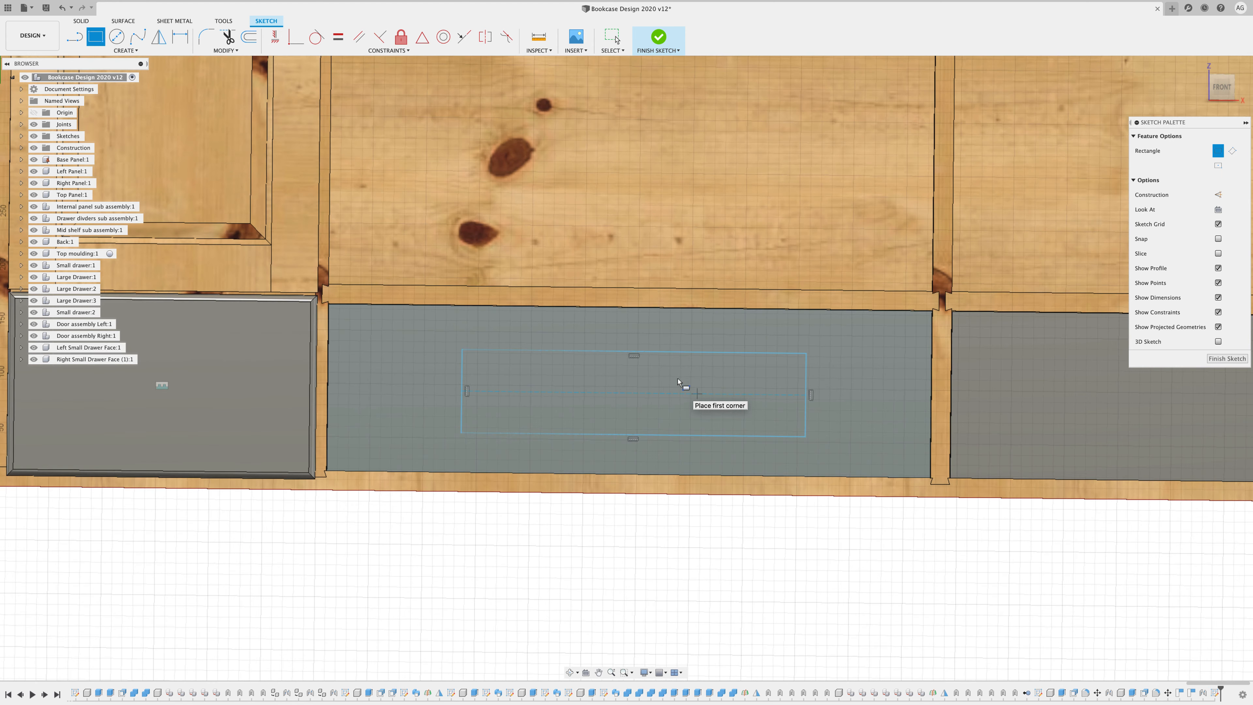
click(464, 38)
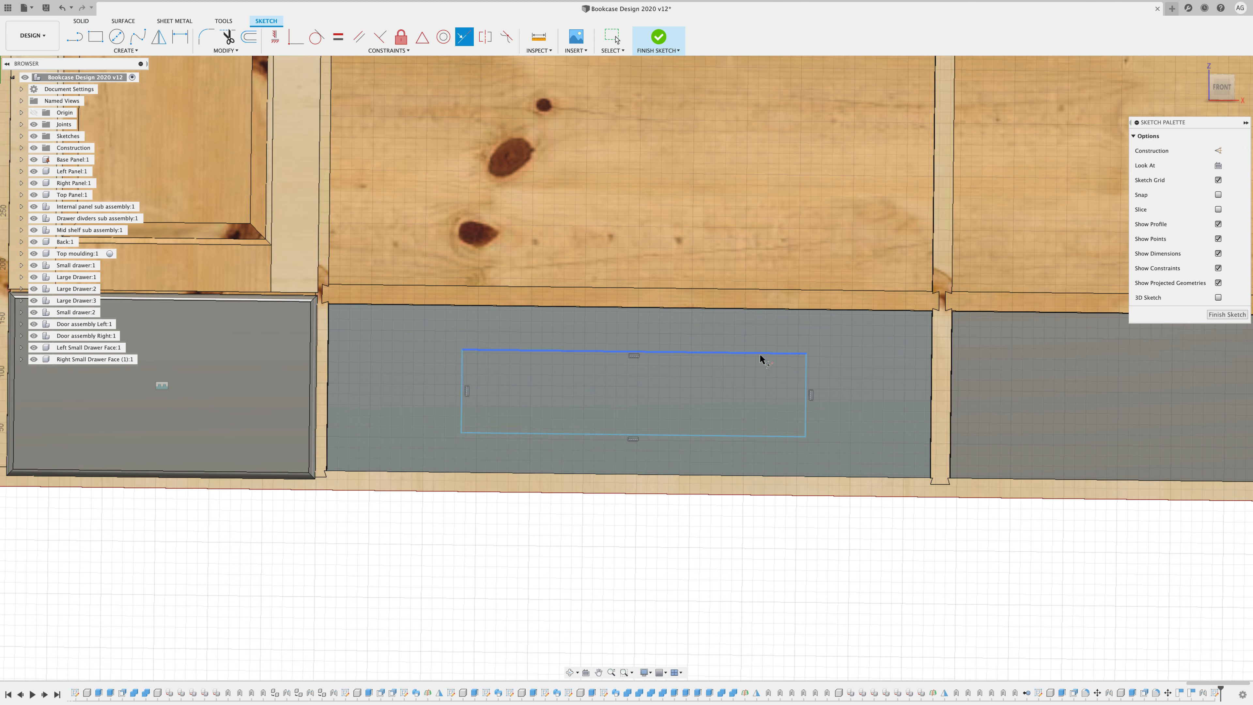
click(769, 310)
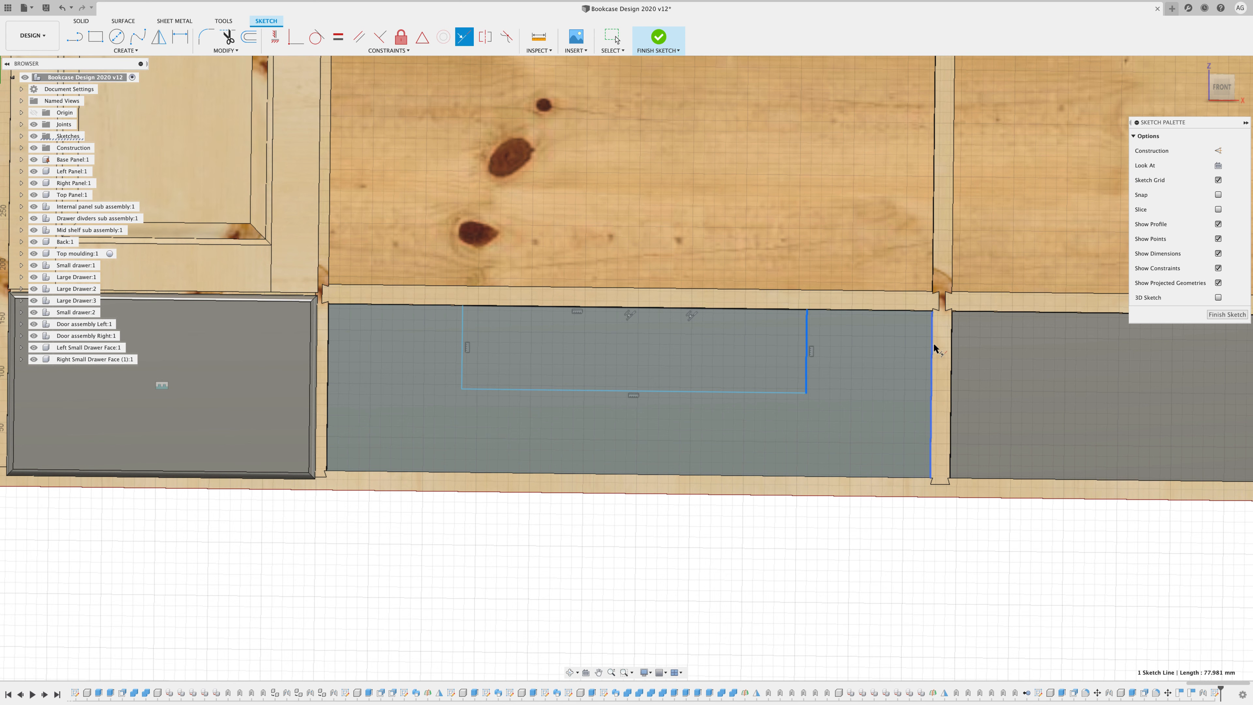
click(931, 439)
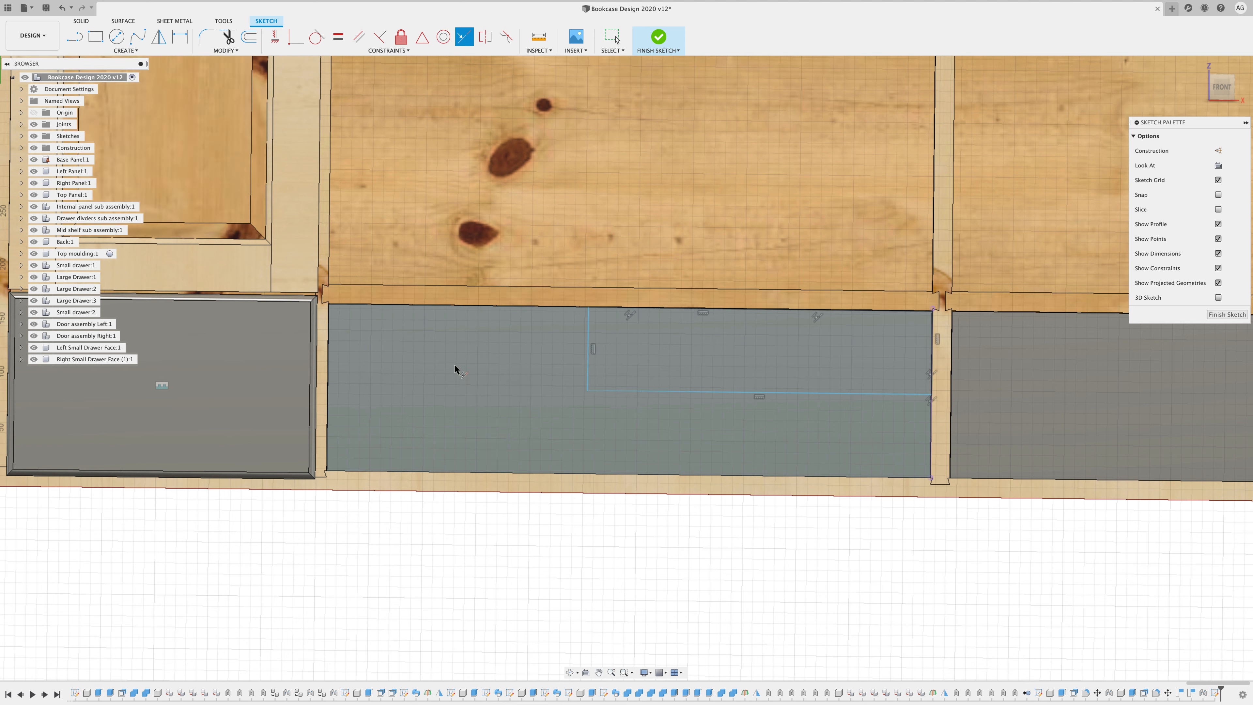
click(327, 350)
click(326, 351)
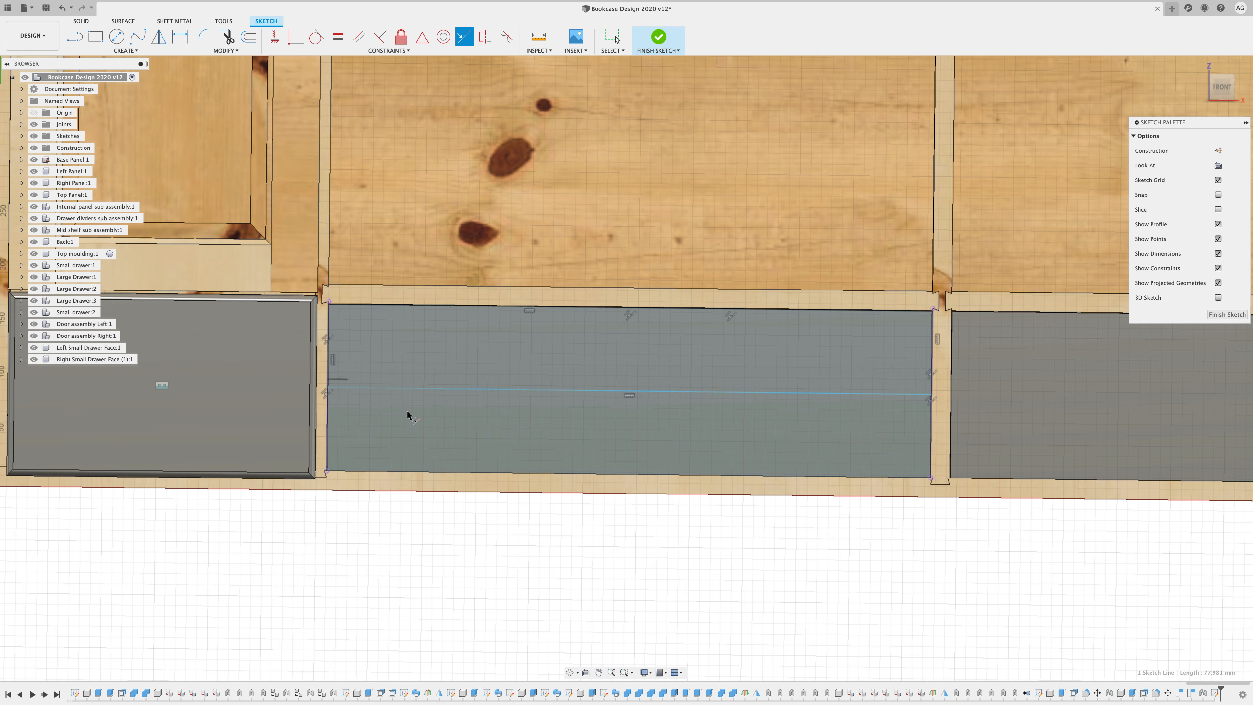
click(575, 476)
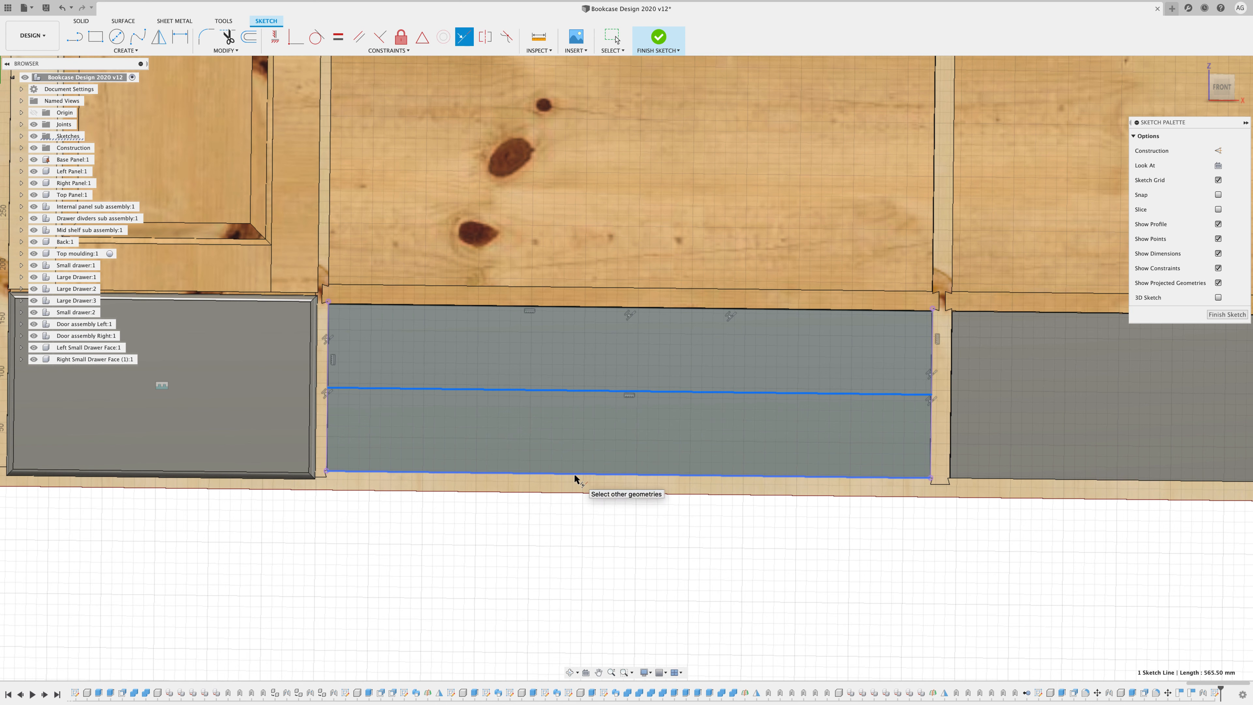
click(1228, 315)
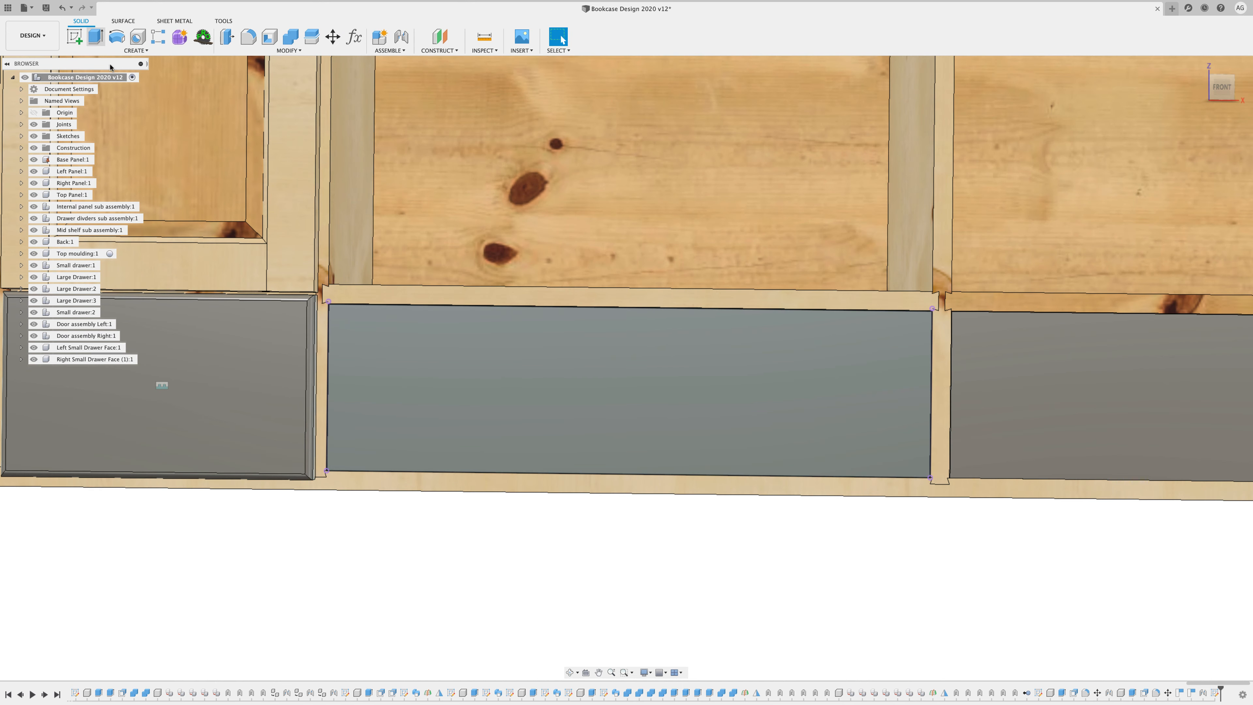
Extrude the large drawer's rectangular profile outward by the Stcokthickness parameter as a new component.
click(593, 389)
key(e)
shift+middle_drag(593, 388, 701, 457)
text(ss)
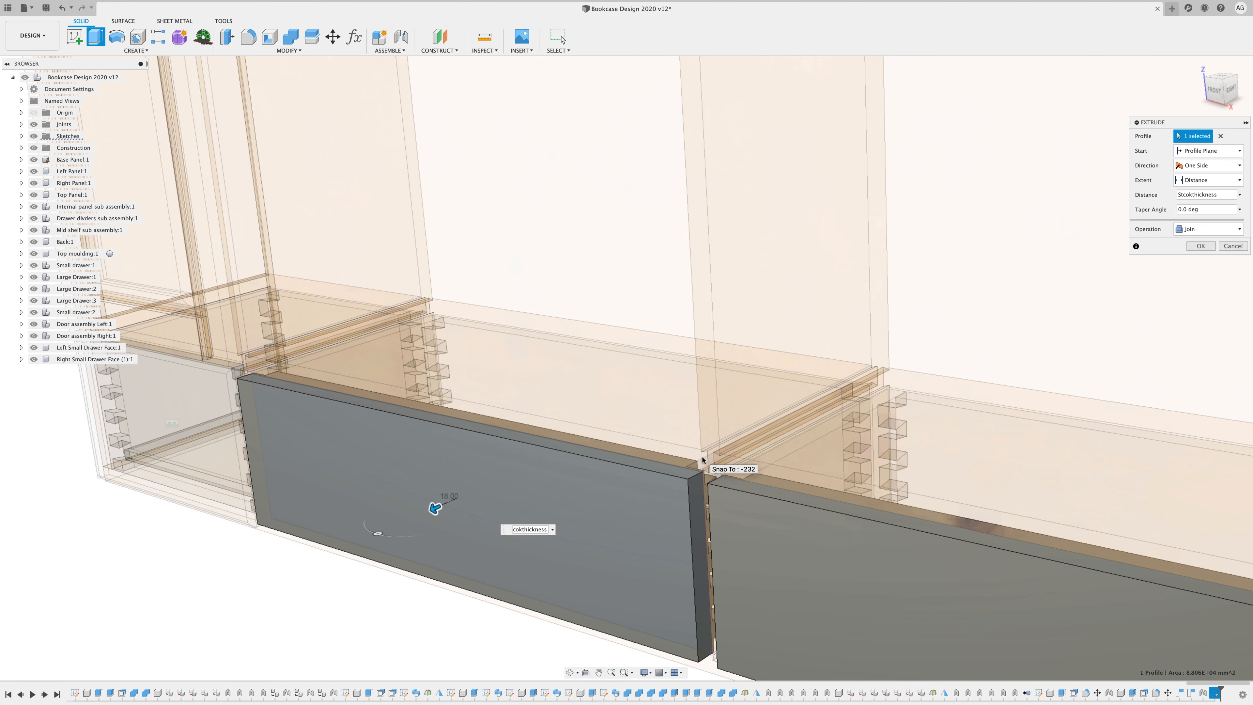
scroll(703, 460, down, 4)
click(1224, 230)
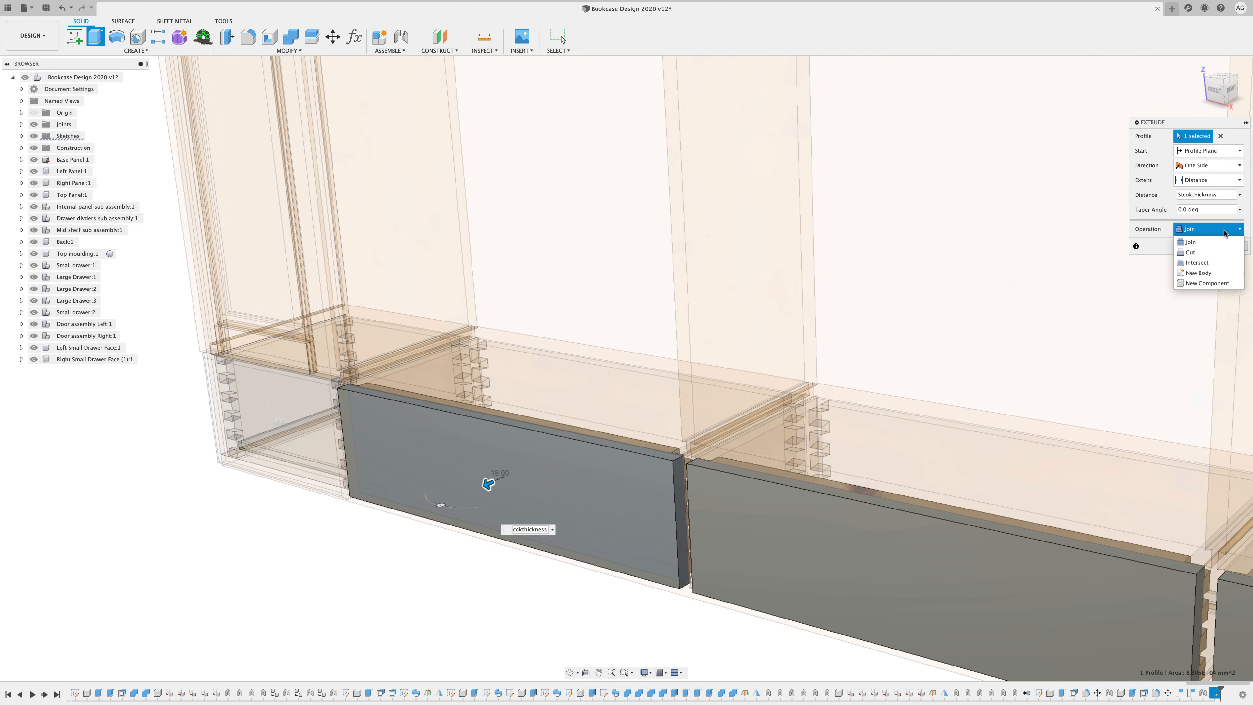
click(1212, 283)
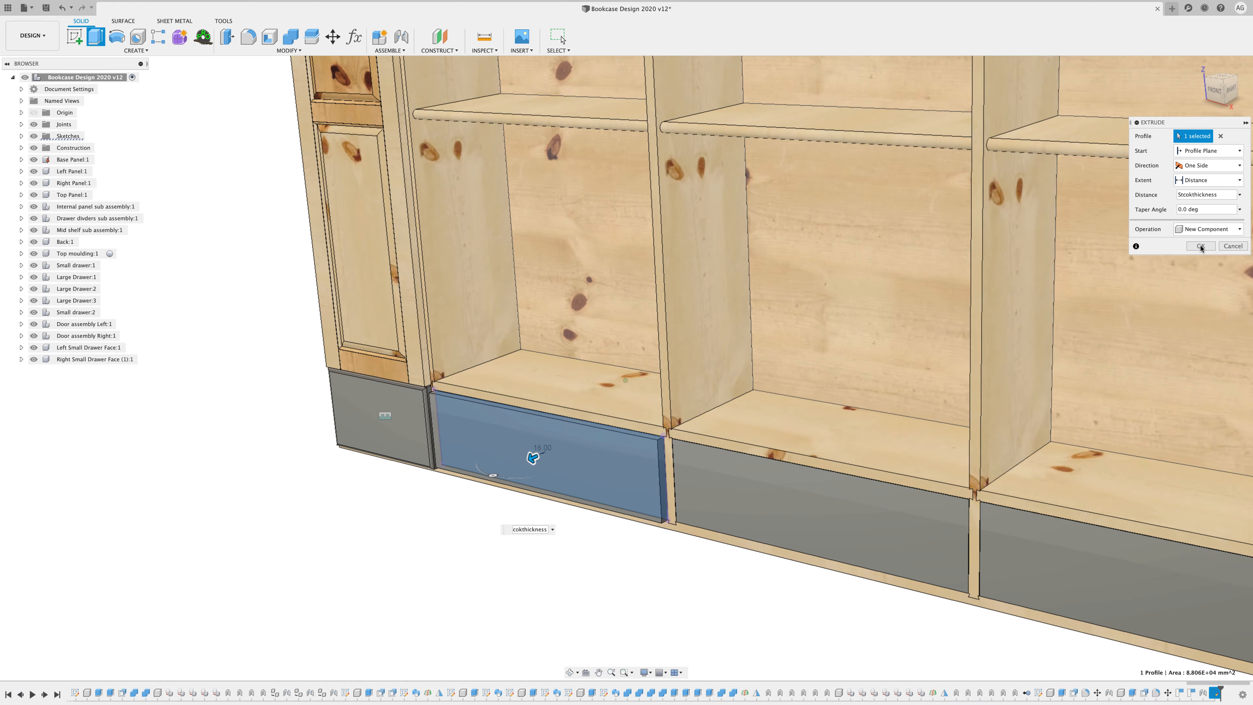
scroll(654, 513, up, 5)
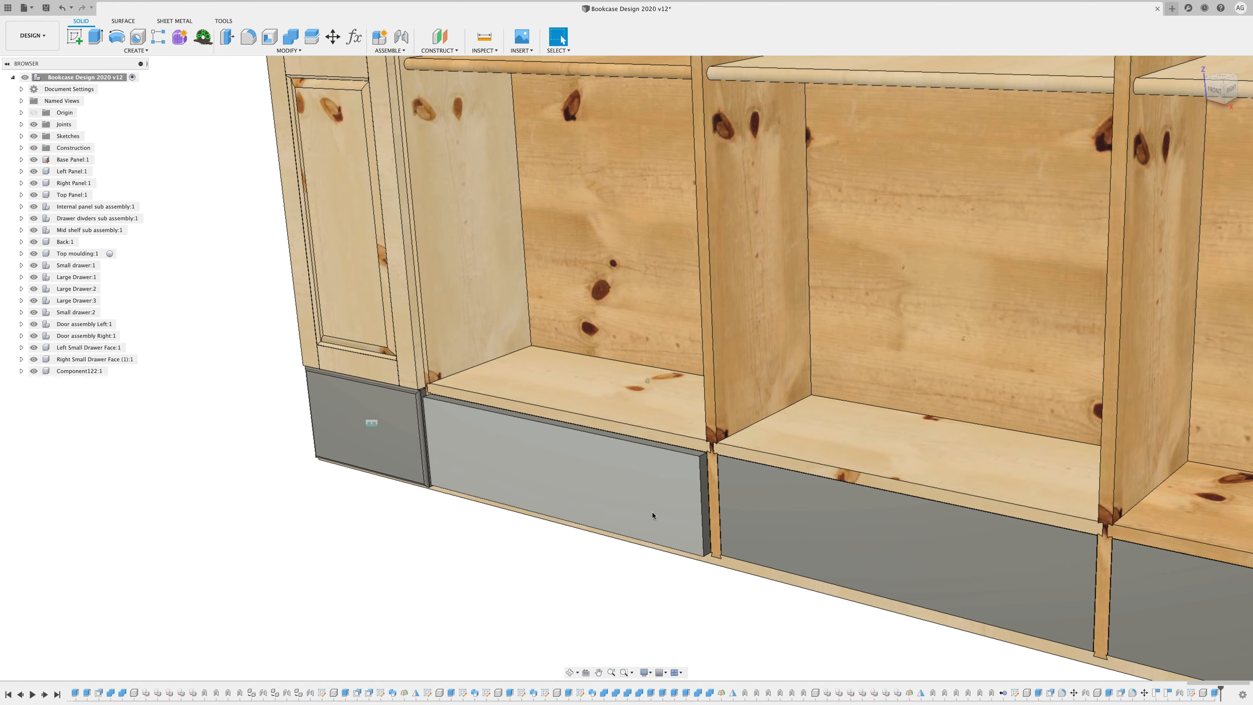
Offset the four edge faces of the new large drawer face outward by (Stcokthickness / 2) - 1 mm.
scroll(632, 470, up, 5)
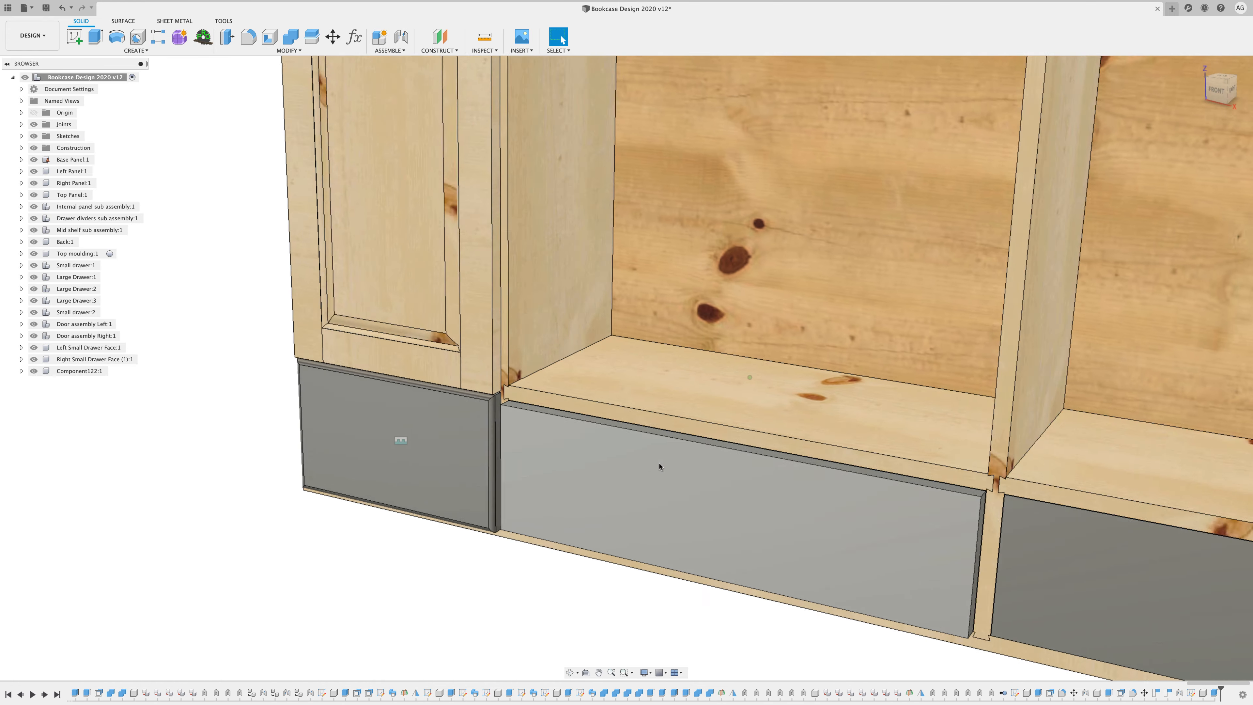
click(284, 51)
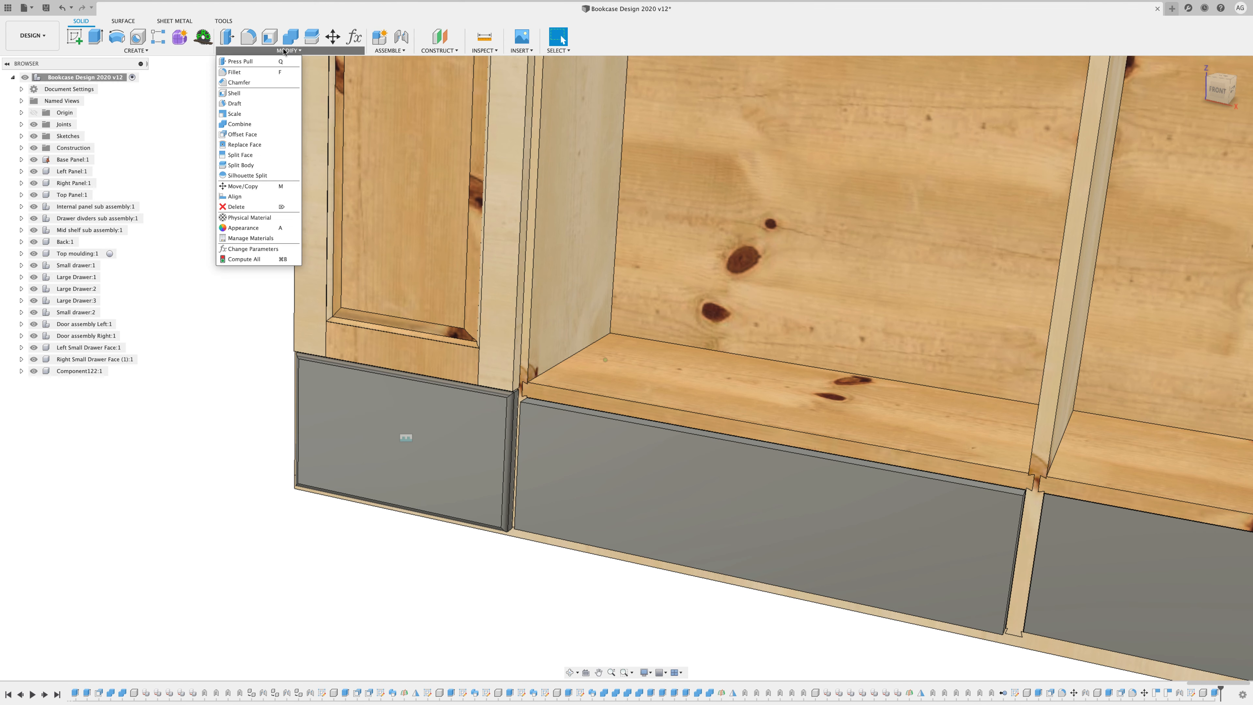
click(275, 172)
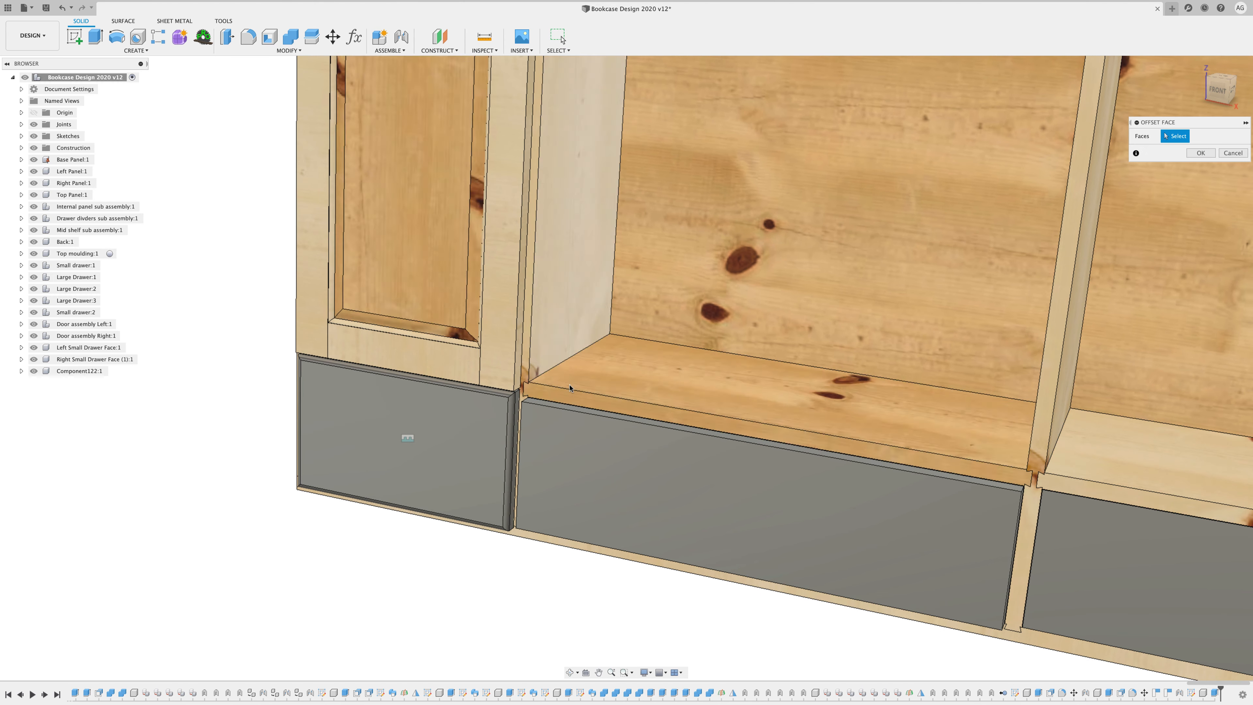
click(591, 412)
scroll(893, 521, down, 4)
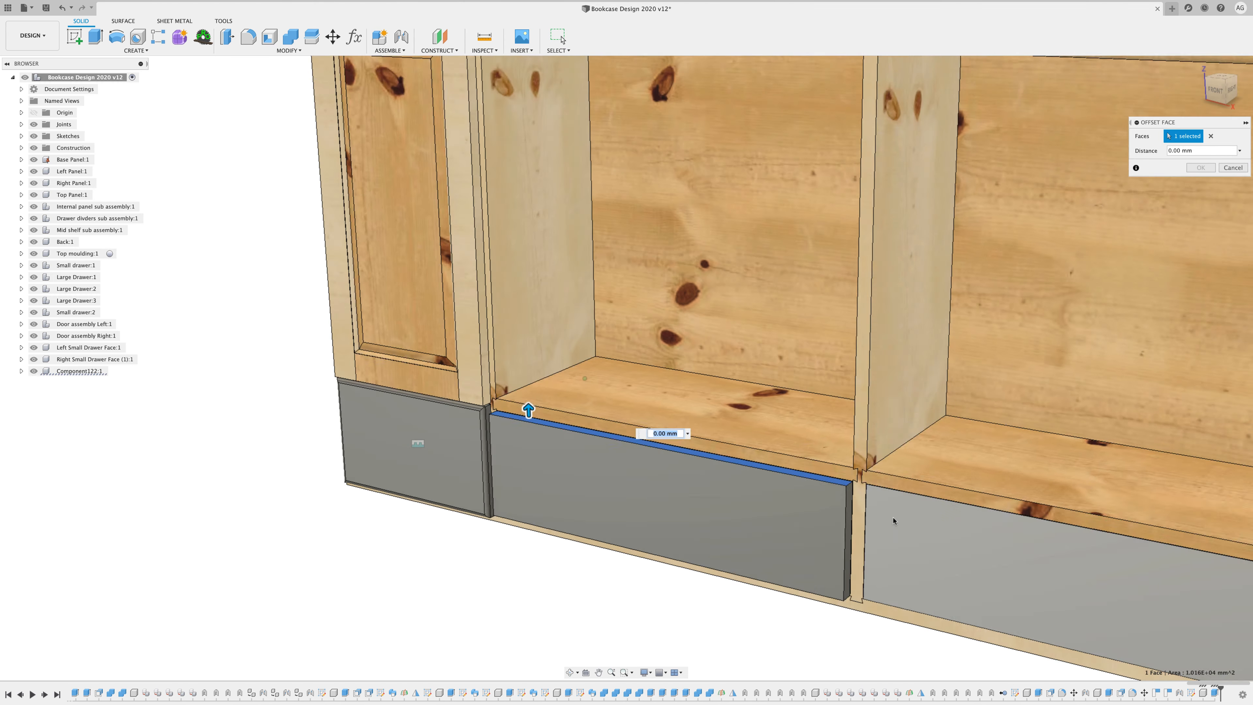
shift+middle_drag(893, 521, 842, 524)
click(749, 502)
shift+middle_drag(749, 501, 759, 425)
scroll(745, 514, up, 3)
click(739, 444)
click(595, 337)
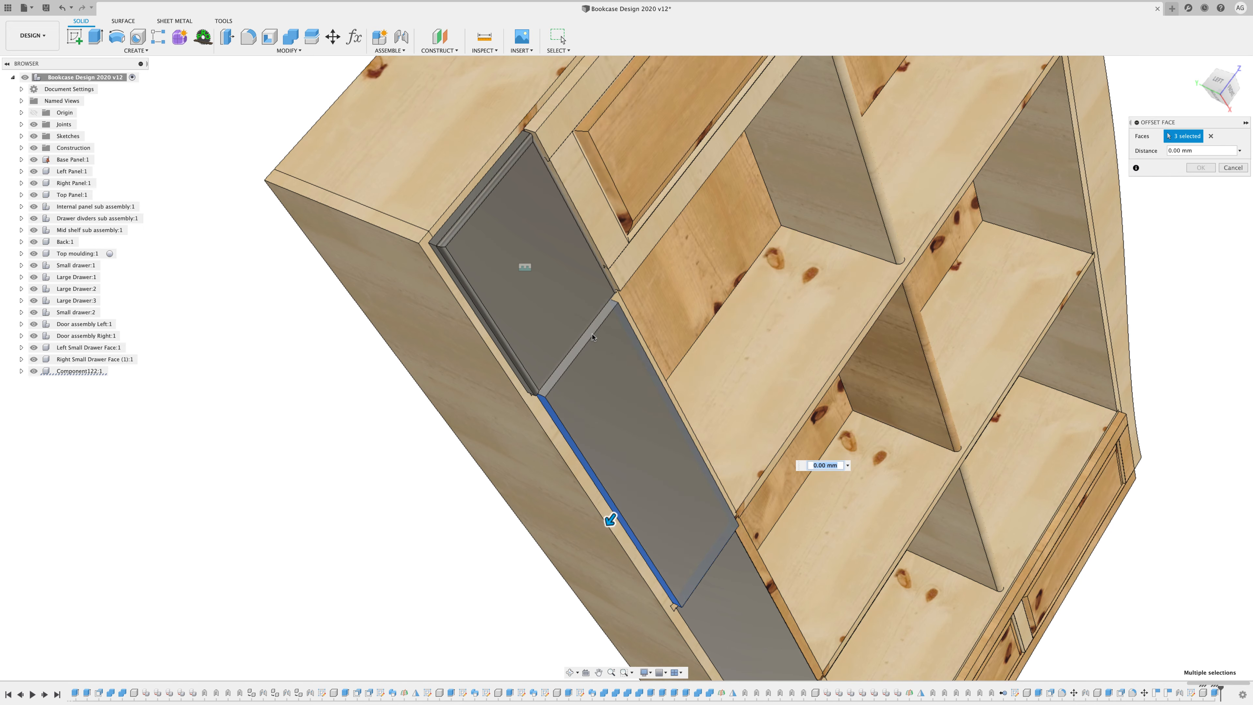
shift+middle_drag(596, 337, 451, 390)
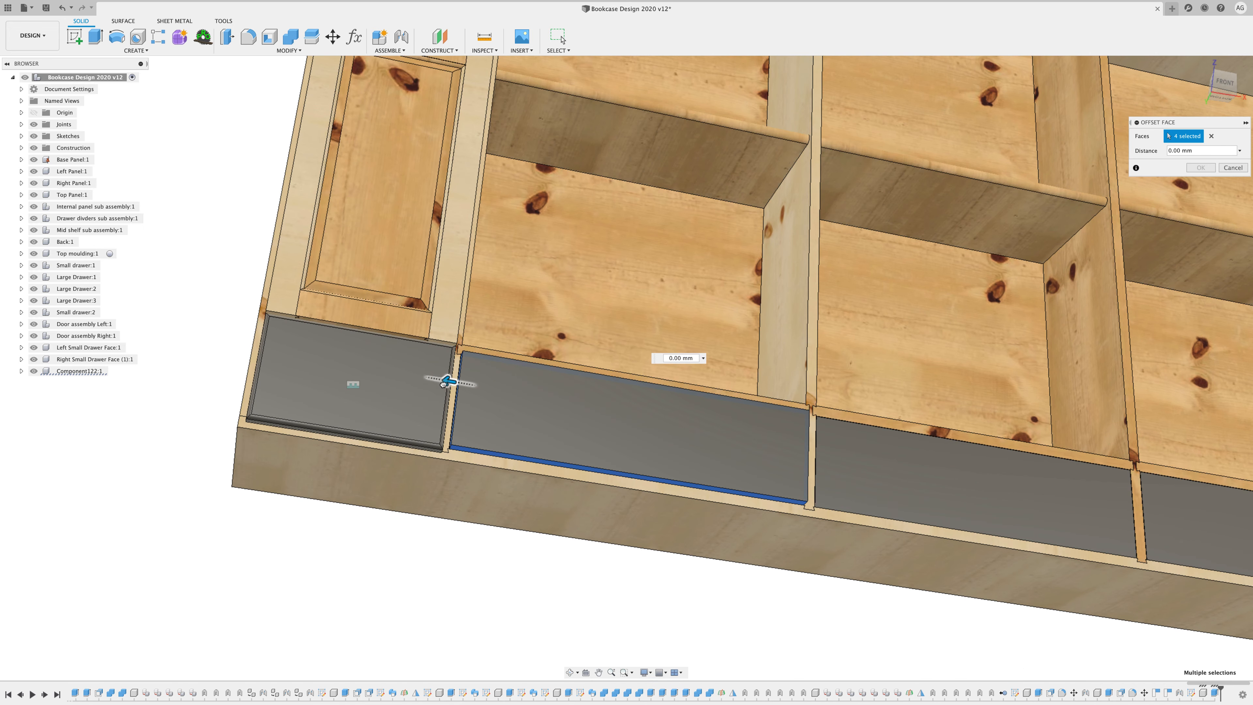
text(25)
key(Return)
click(553, 405)
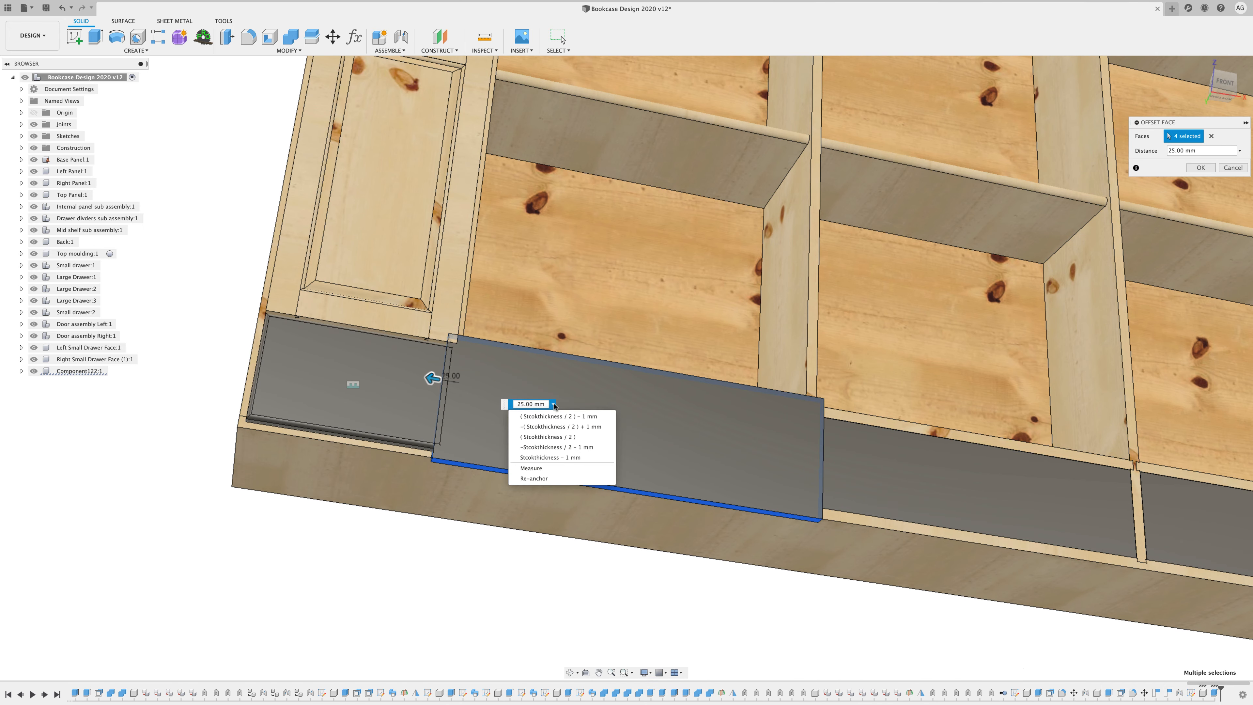
click(554, 418)
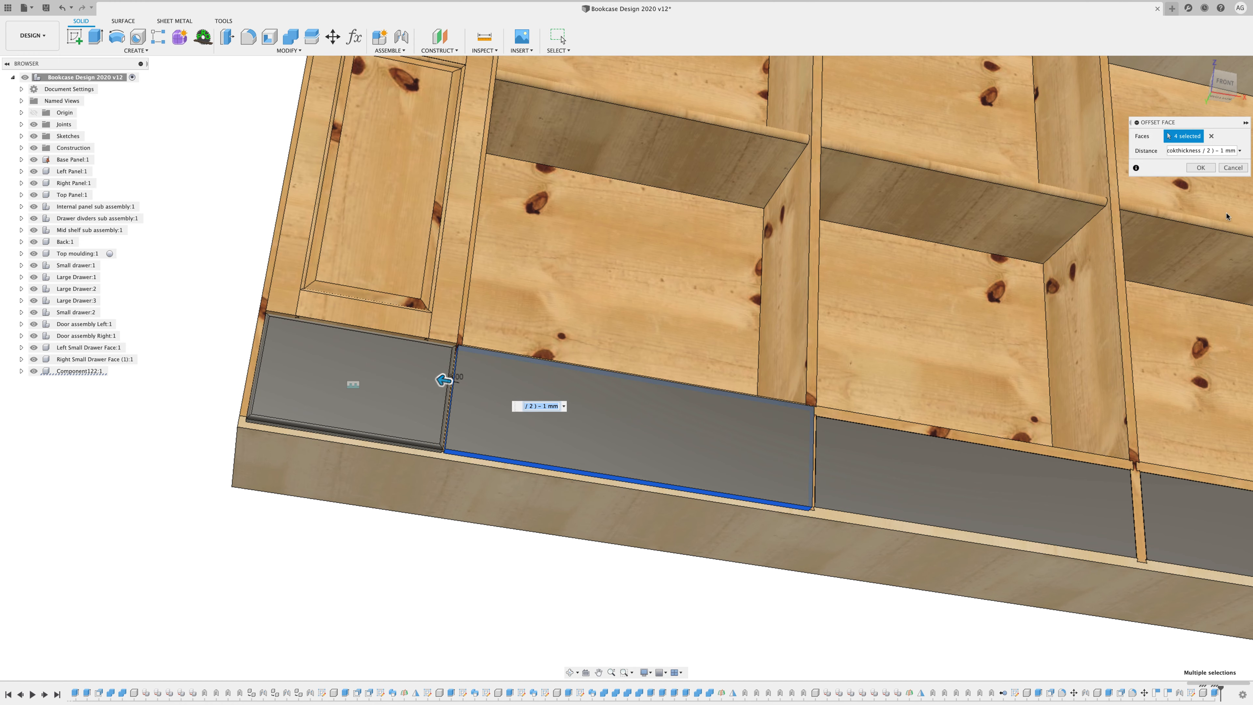
click(1201, 167)
Fillet the edges around the large drawer face's front with a constant radius set to the Joinery parameter.
scroll(670, 569, up, 5)
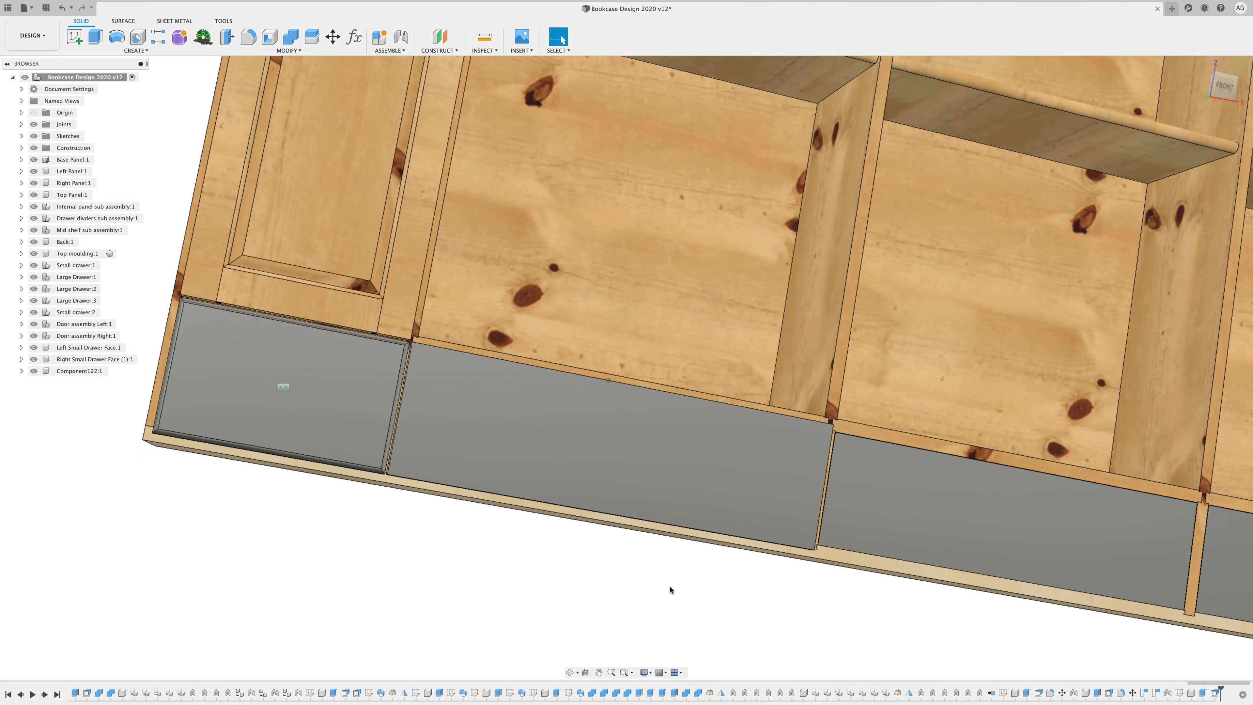
shift+middle_drag(670, 587, 684, 593)
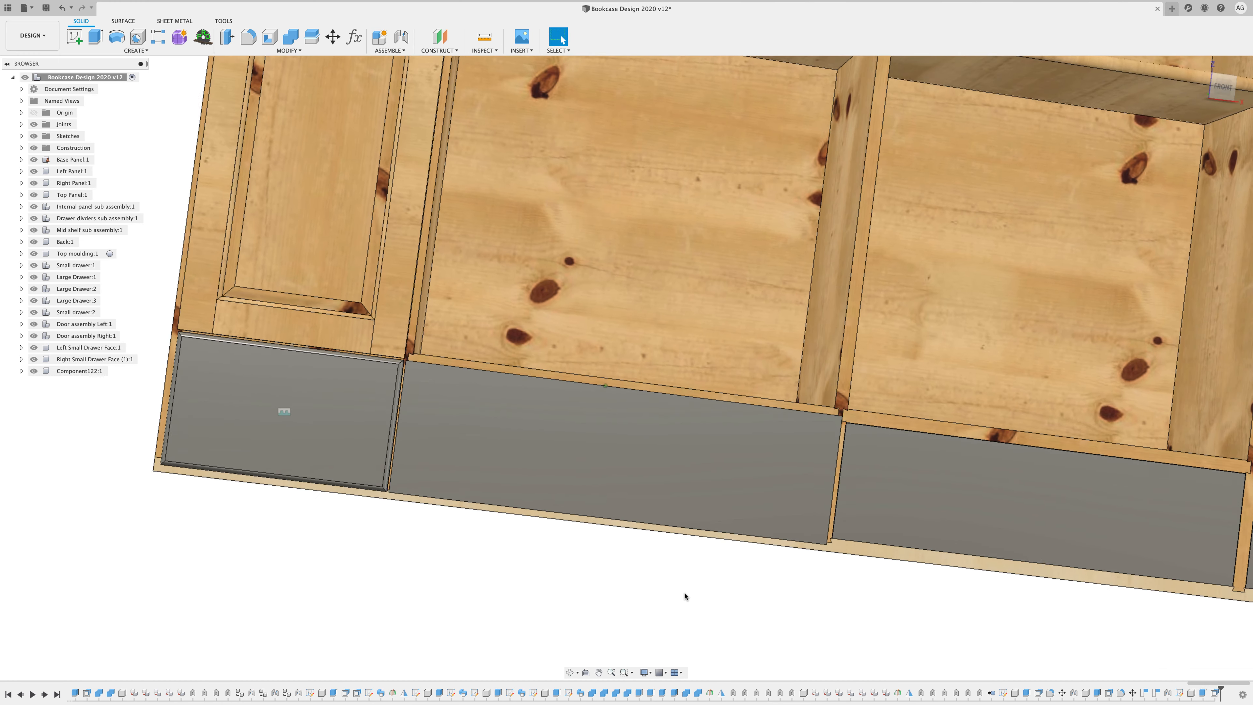
click(249, 36)
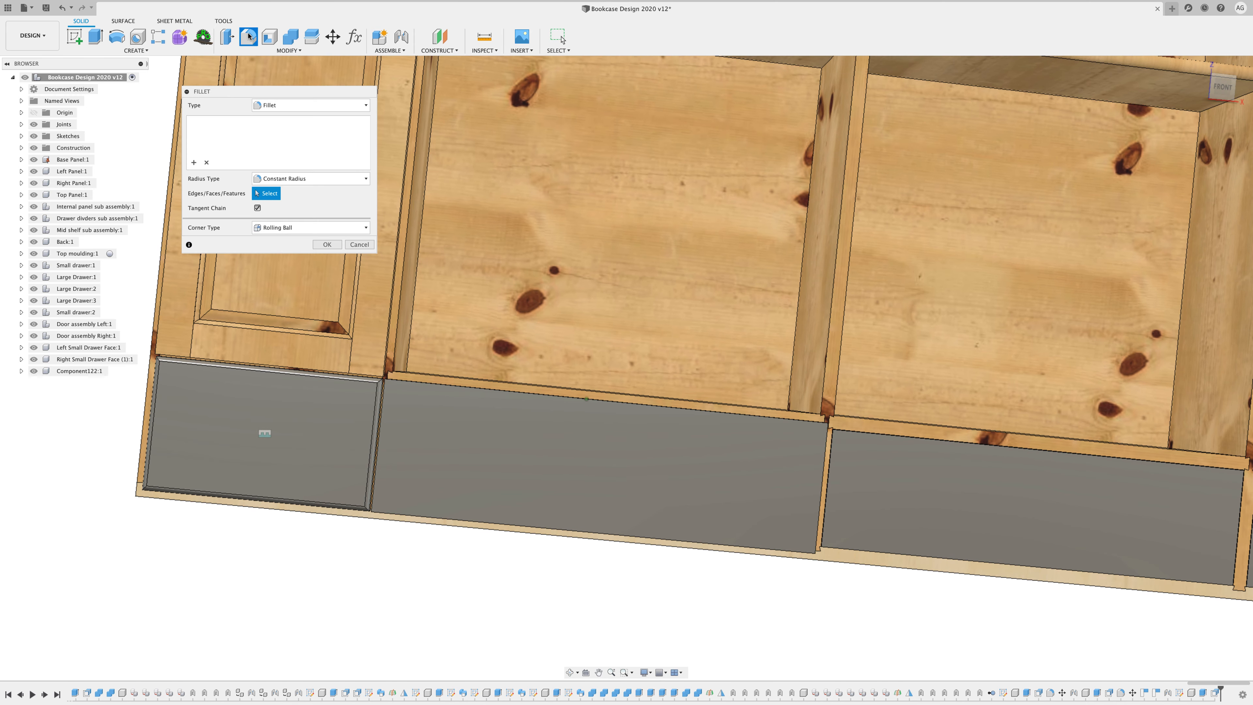
click(526, 455)
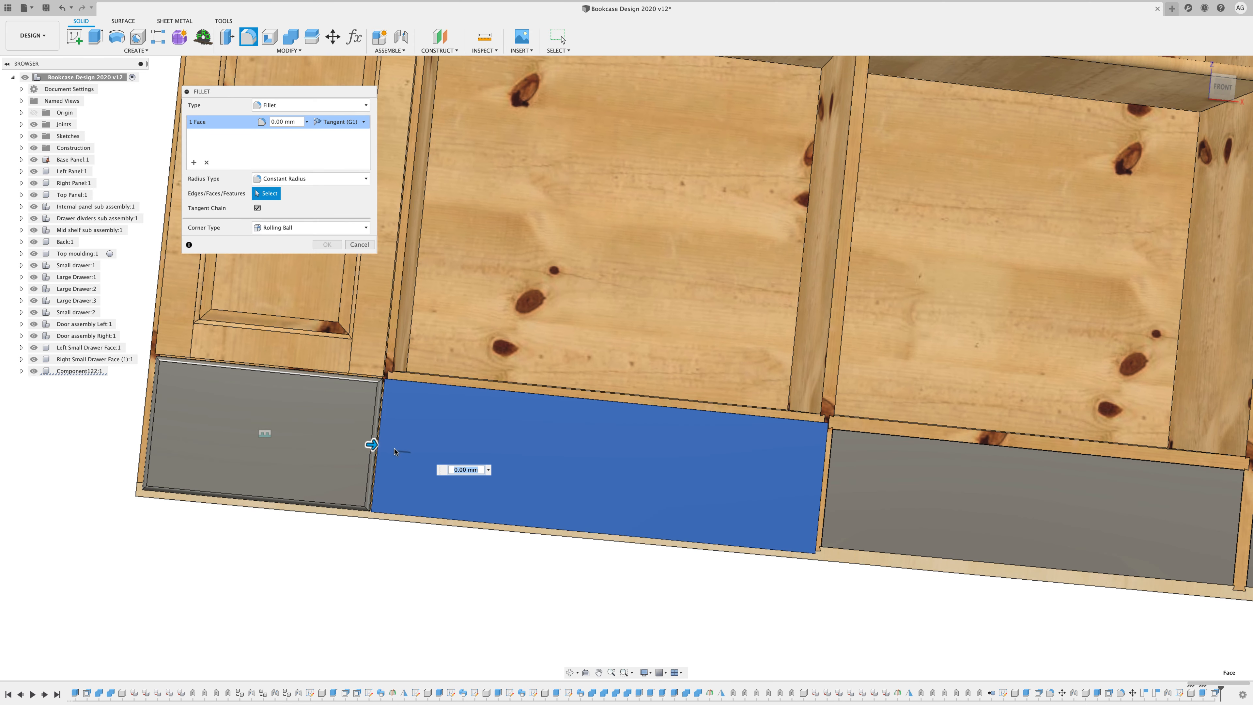
drag(372, 444, 390, 446)
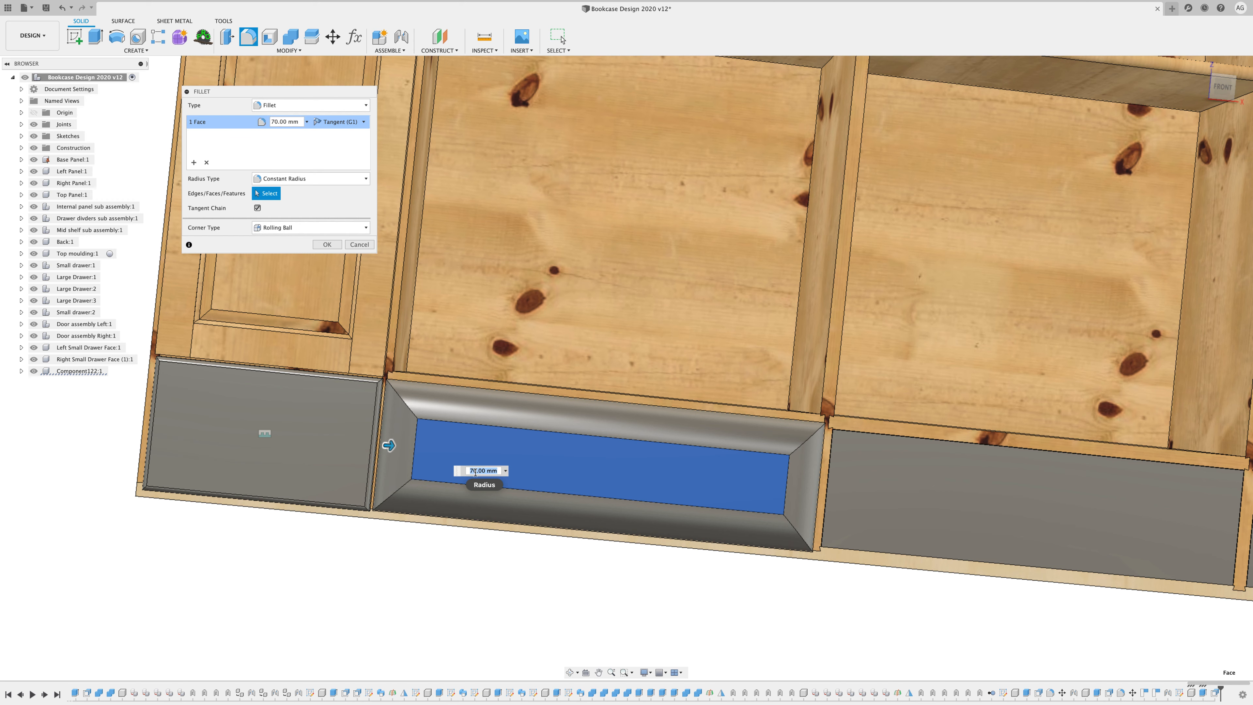
key(Return)
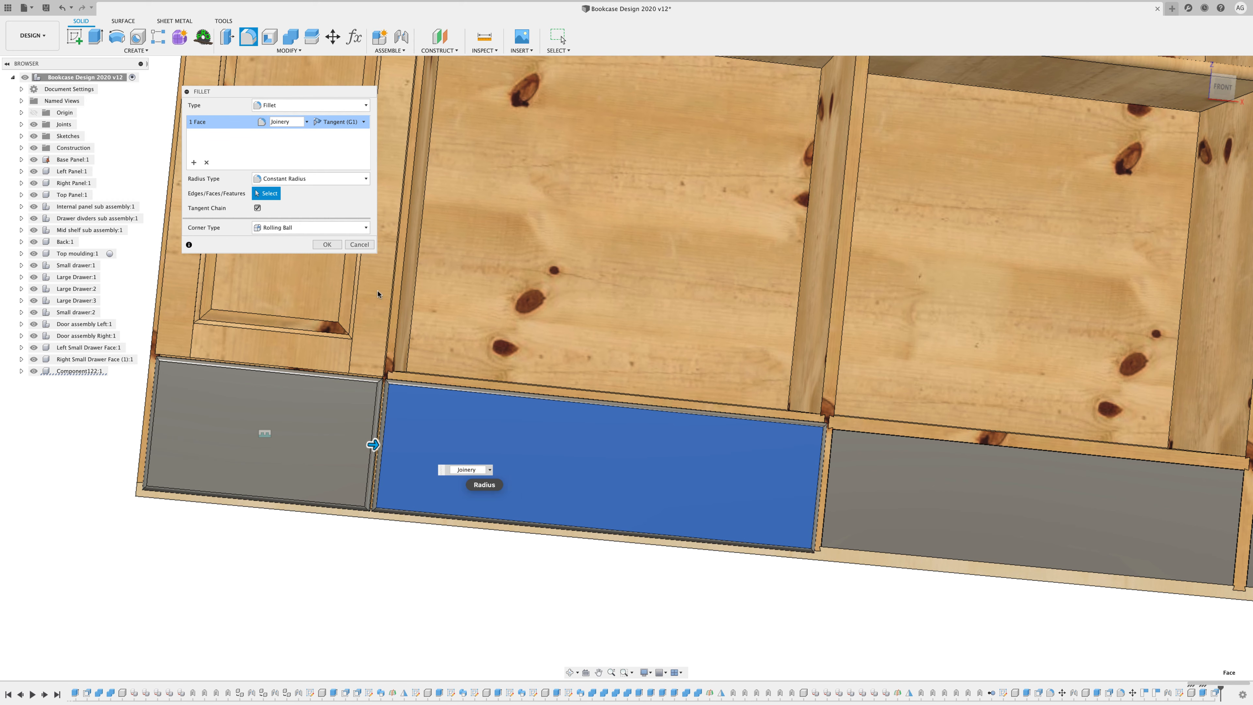
key(Return)
Rename the new large drawer face component as Large Drawer Front.
scroll(505, 612, down, 5)
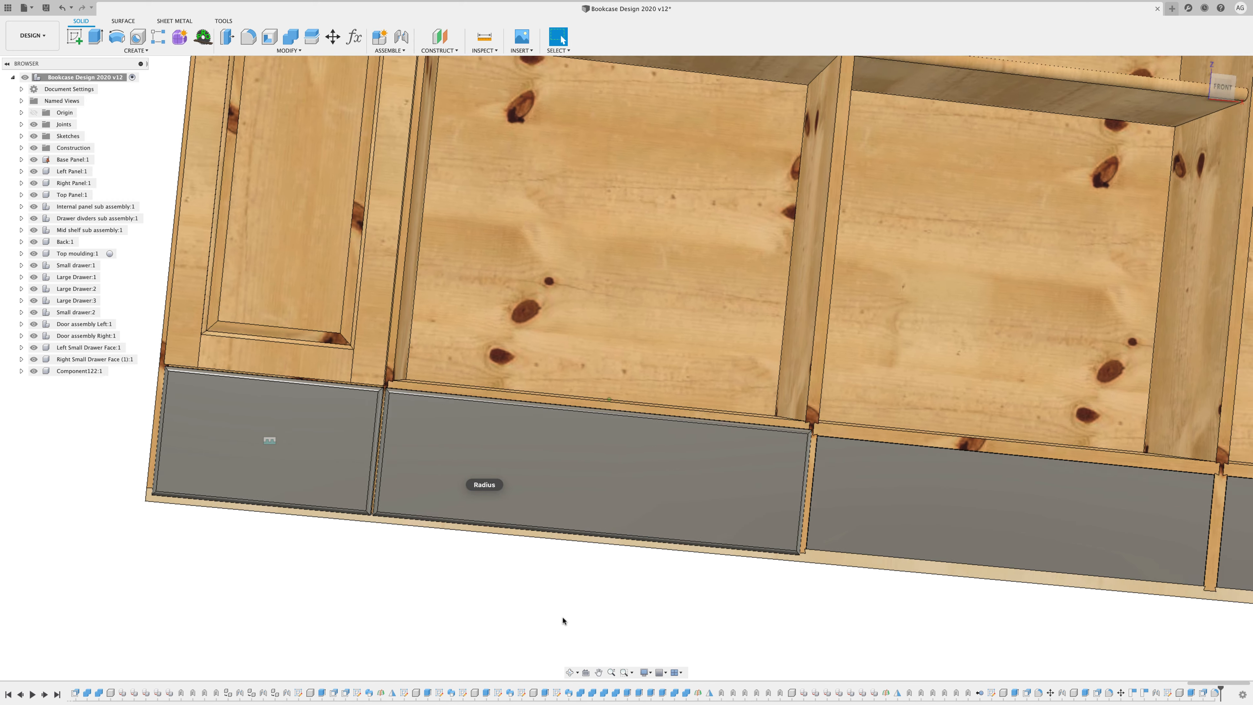
scroll(821, 623, down, 3)
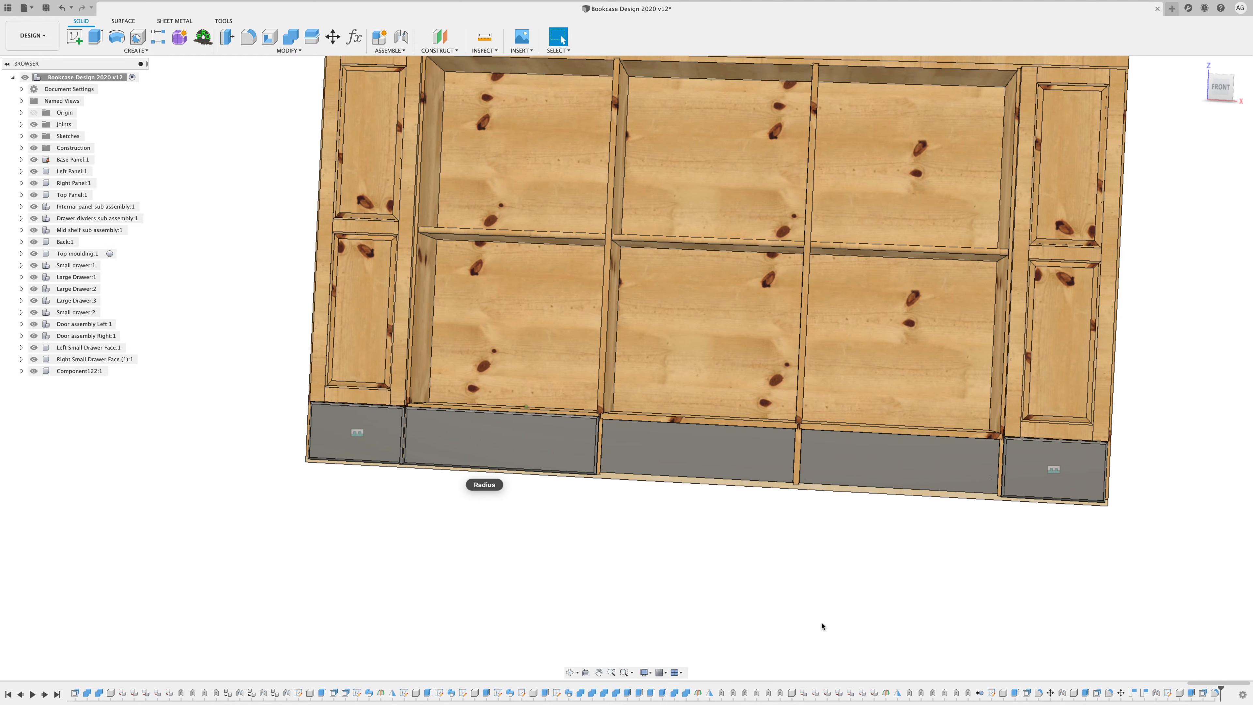
scroll(822, 623, up, 5)
scroll(822, 627, down, 2)
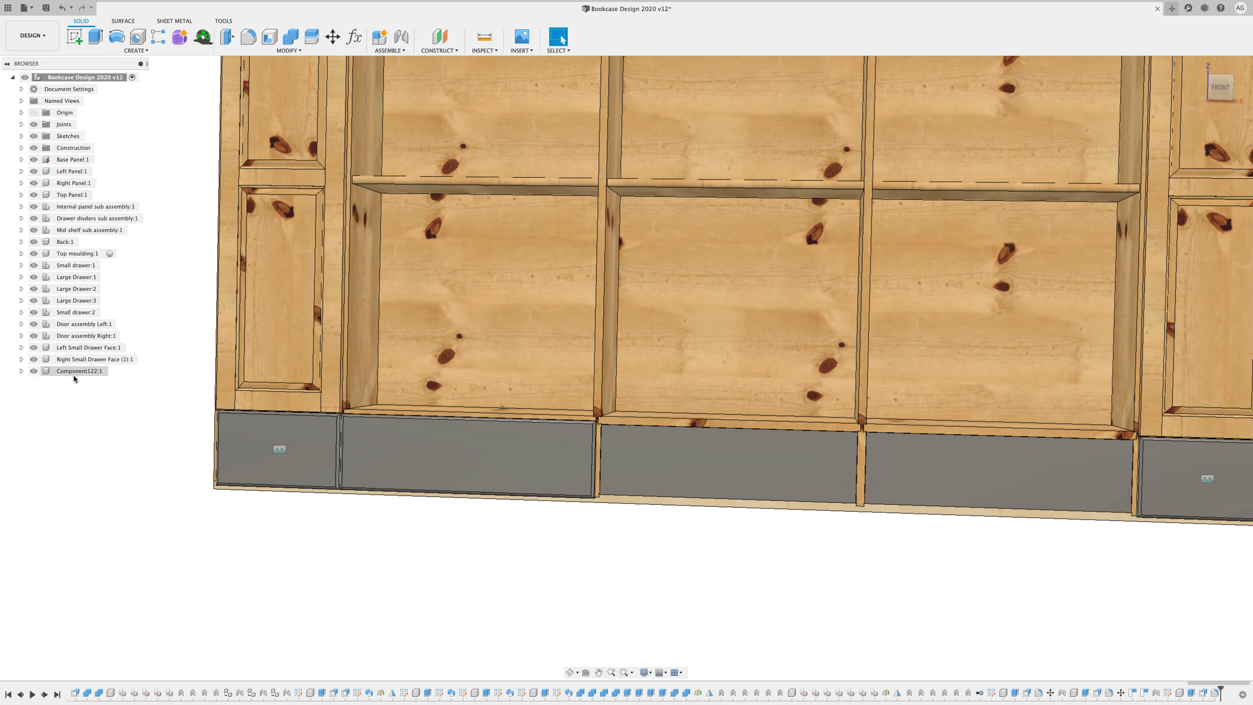
click(74, 373)
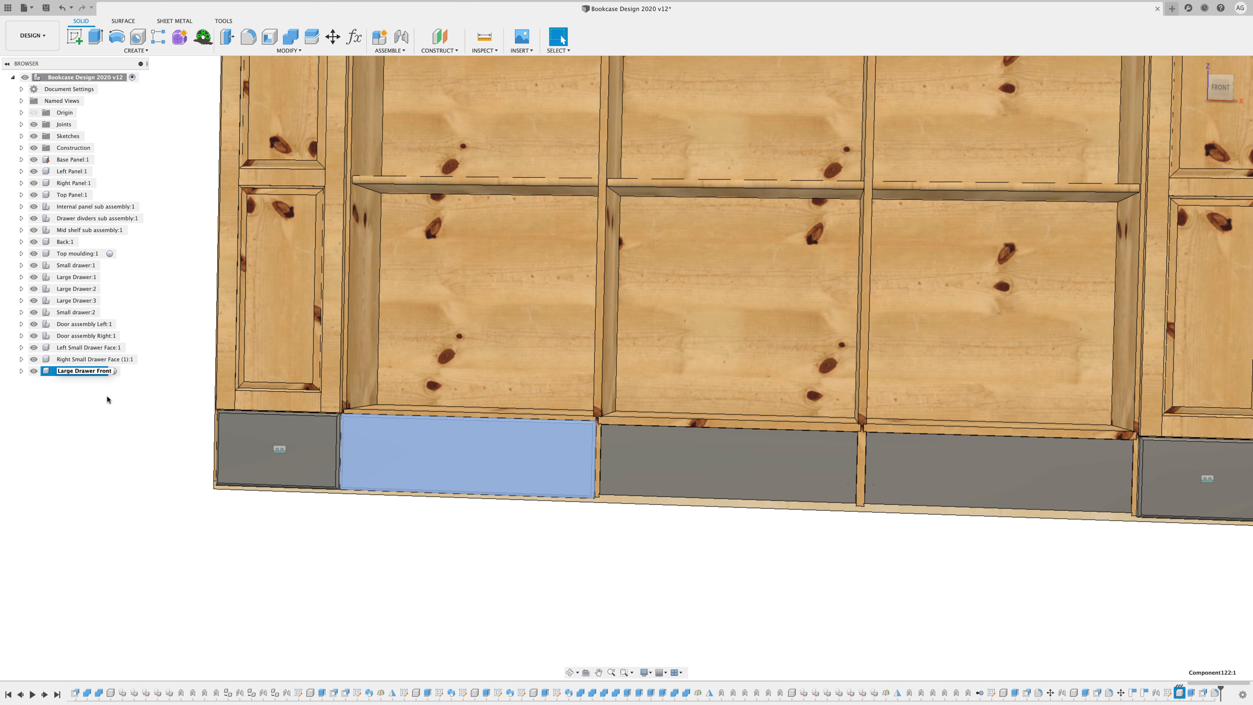
click(120, 397)
Paste an independent copy of Large Drawer Front and move it below the middle large drawer, with a Z distance of -200 mm.
scroll(680, 561, down, 3)
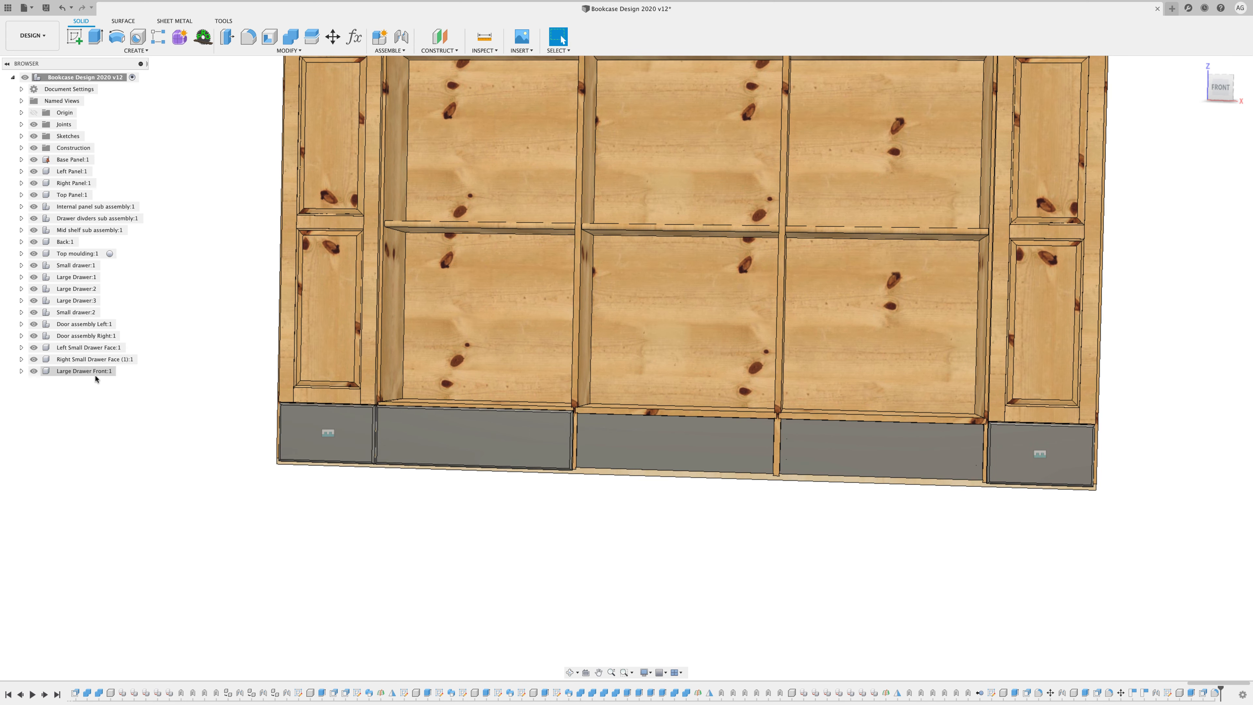
right_click(92, 372)
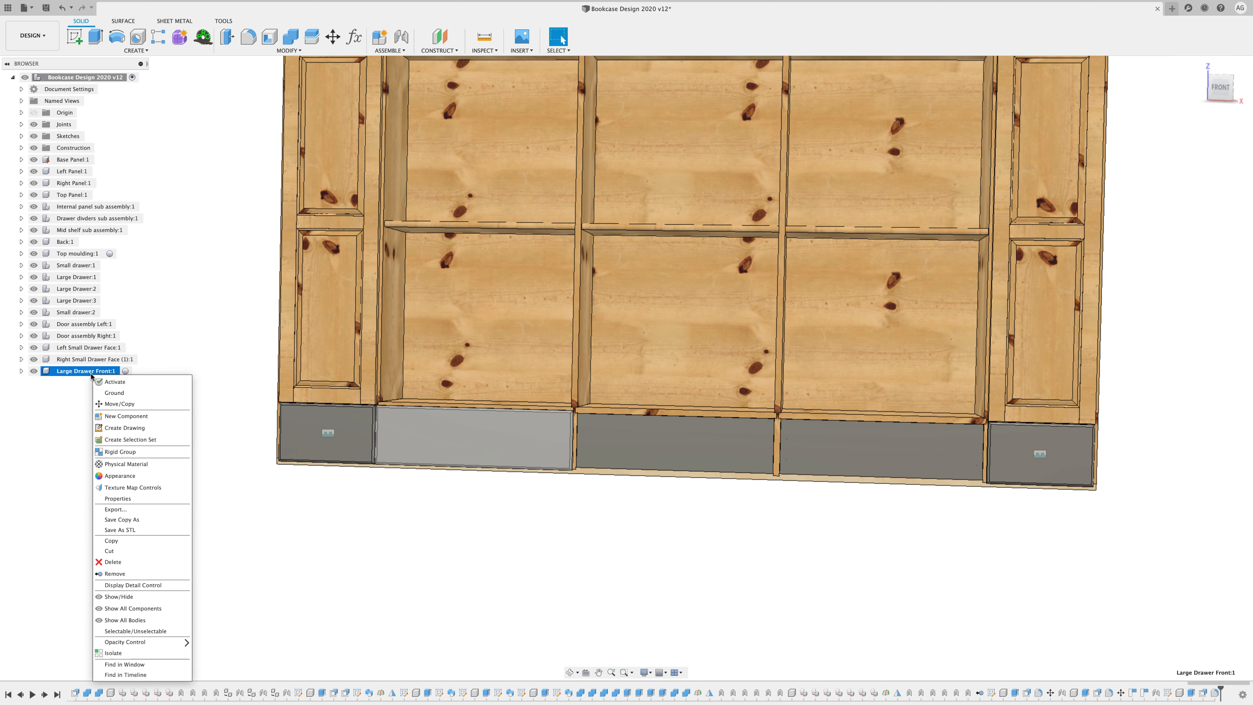
click(127, 541)
right_click(180, 449)
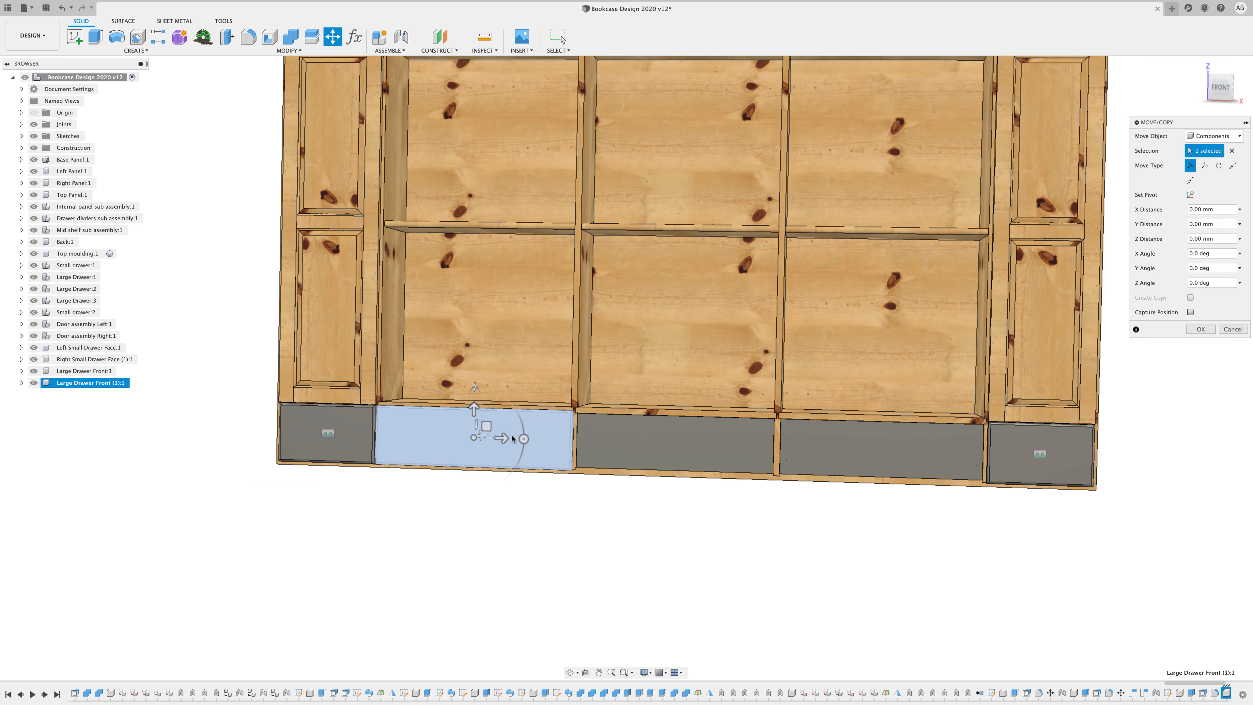
drag(504, 435, 679, 487)
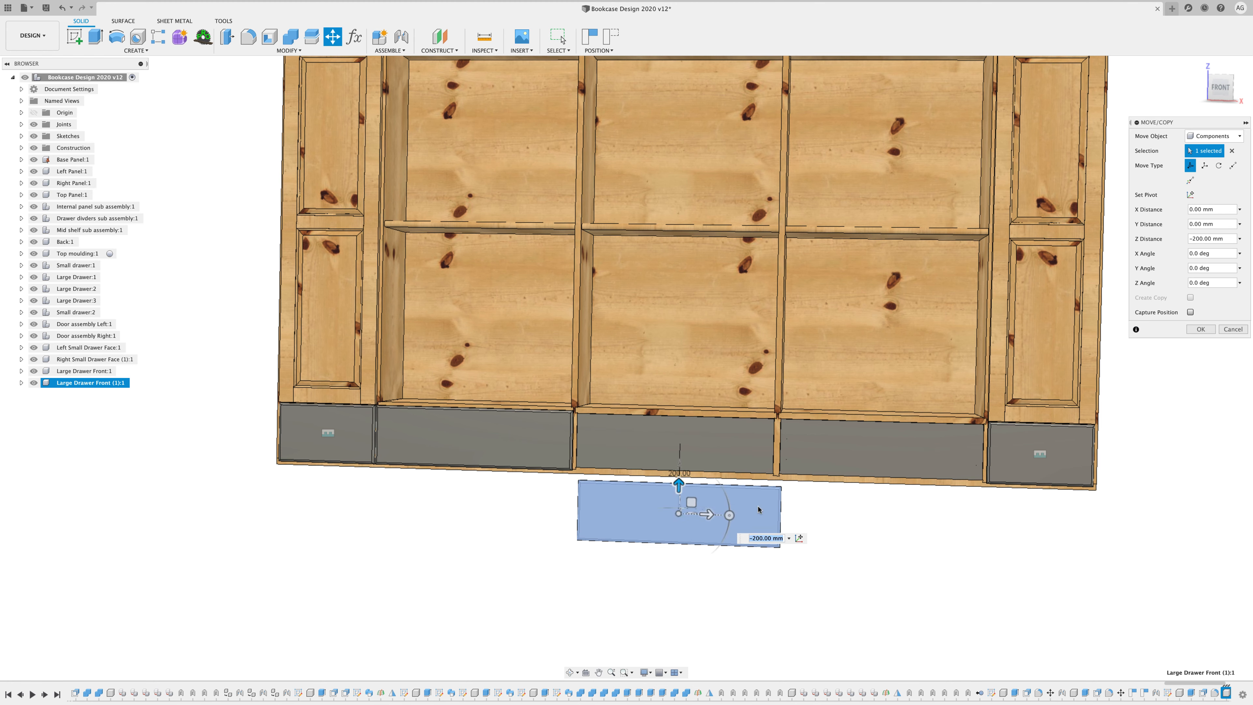
click(1198, 329)
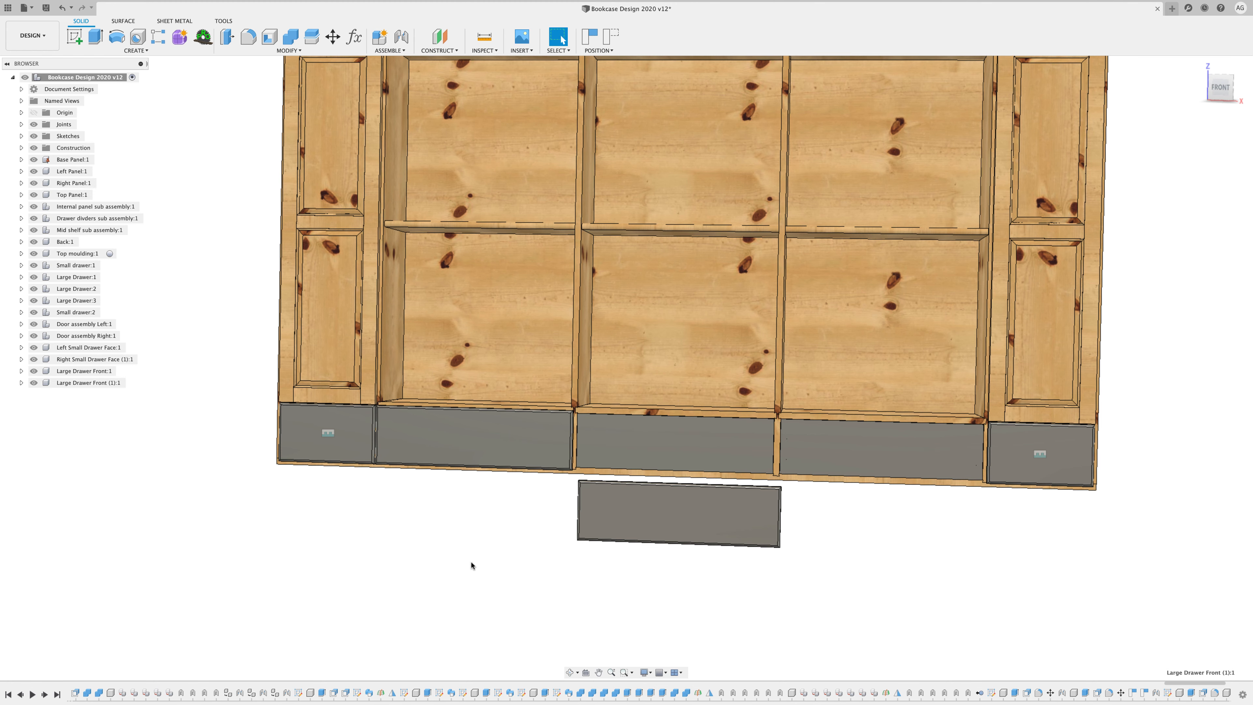
Paste a second independent copy of the drawer front and move it below the rightmost large drawer, with a Z distance of -250 mm.
right_click(351, 518)
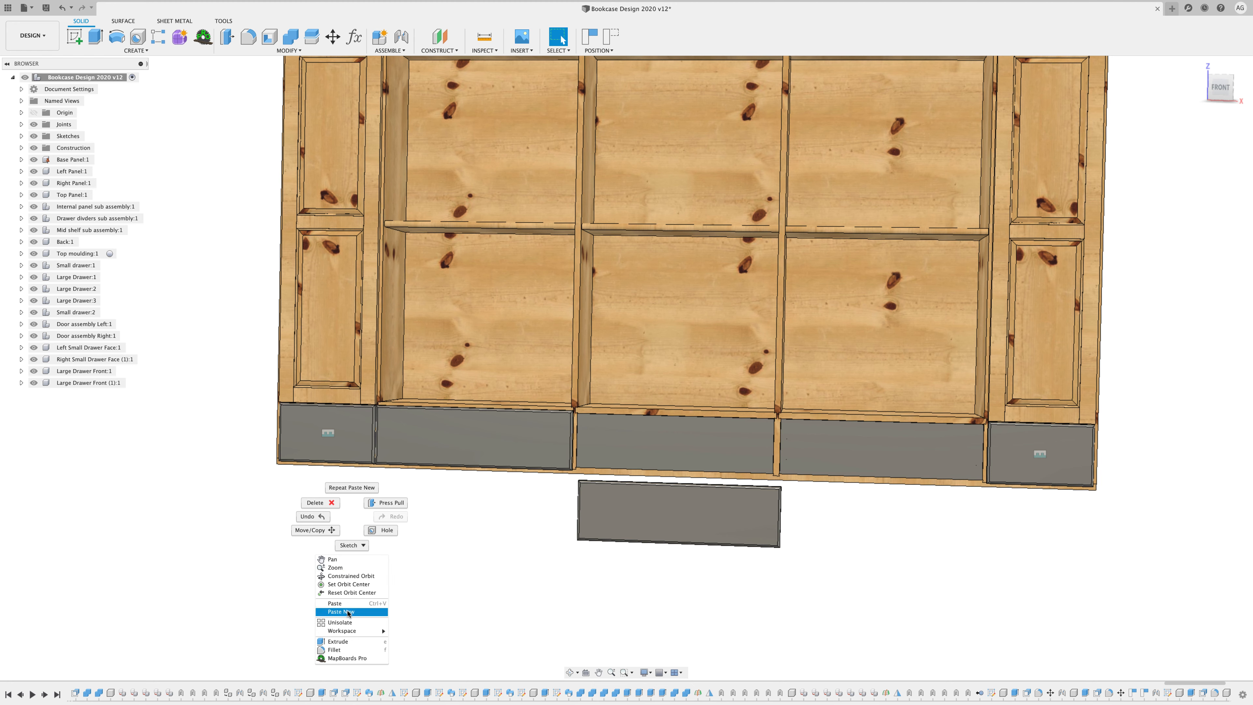
key(ctrl+v)
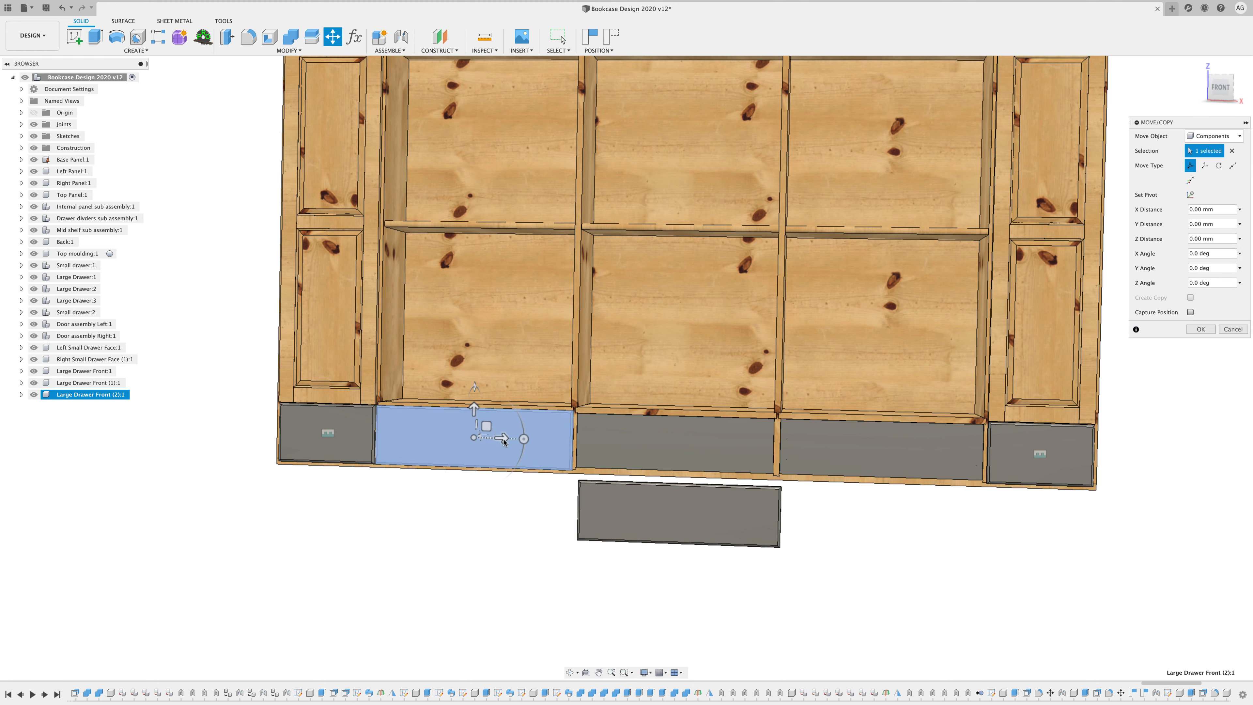
drag(532, 444, 896, 509)
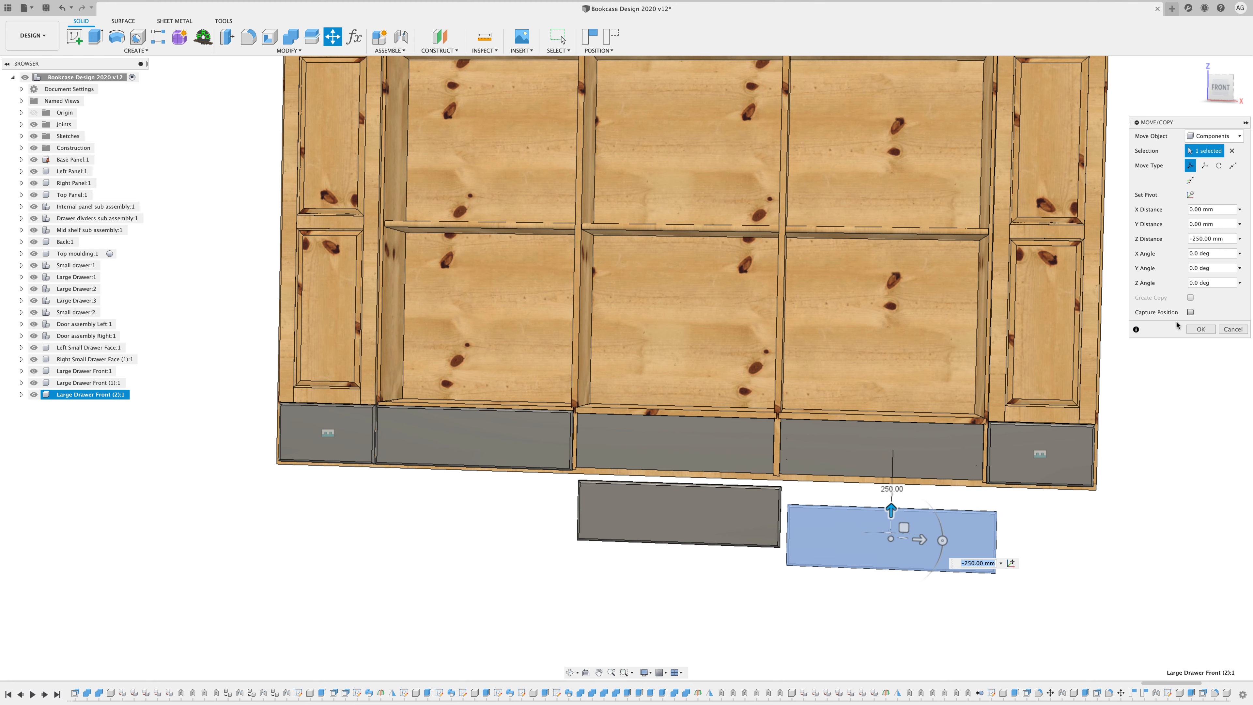
click(1200, 329)
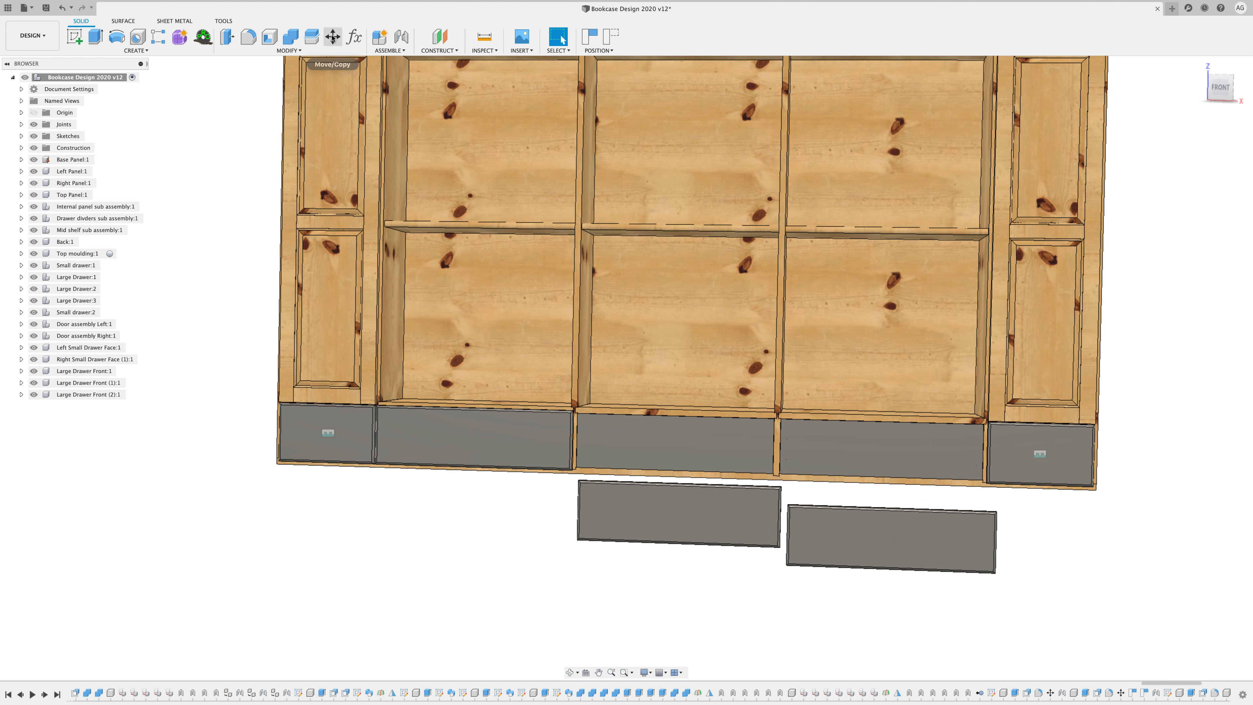
Move the original large drawer front's body 200 mm down, clear of the leftmost large drawer.
key(m)
click(523, 429)
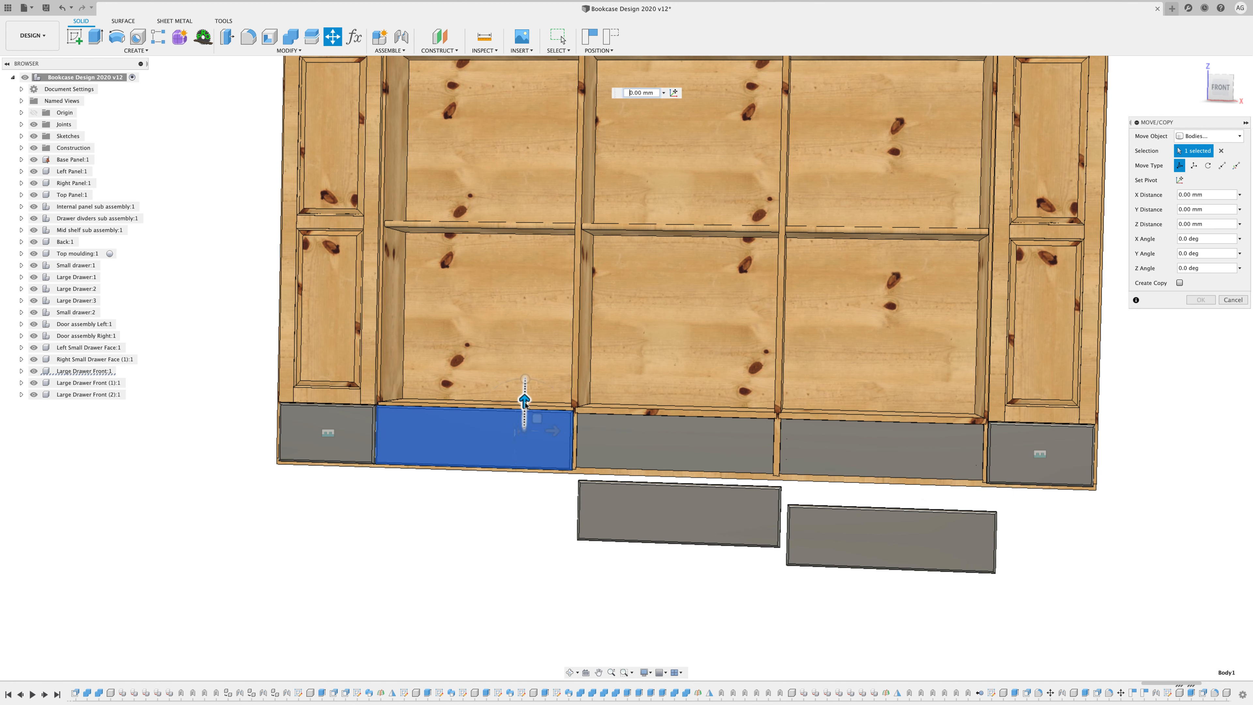
drag(523, 412, 523, 473)
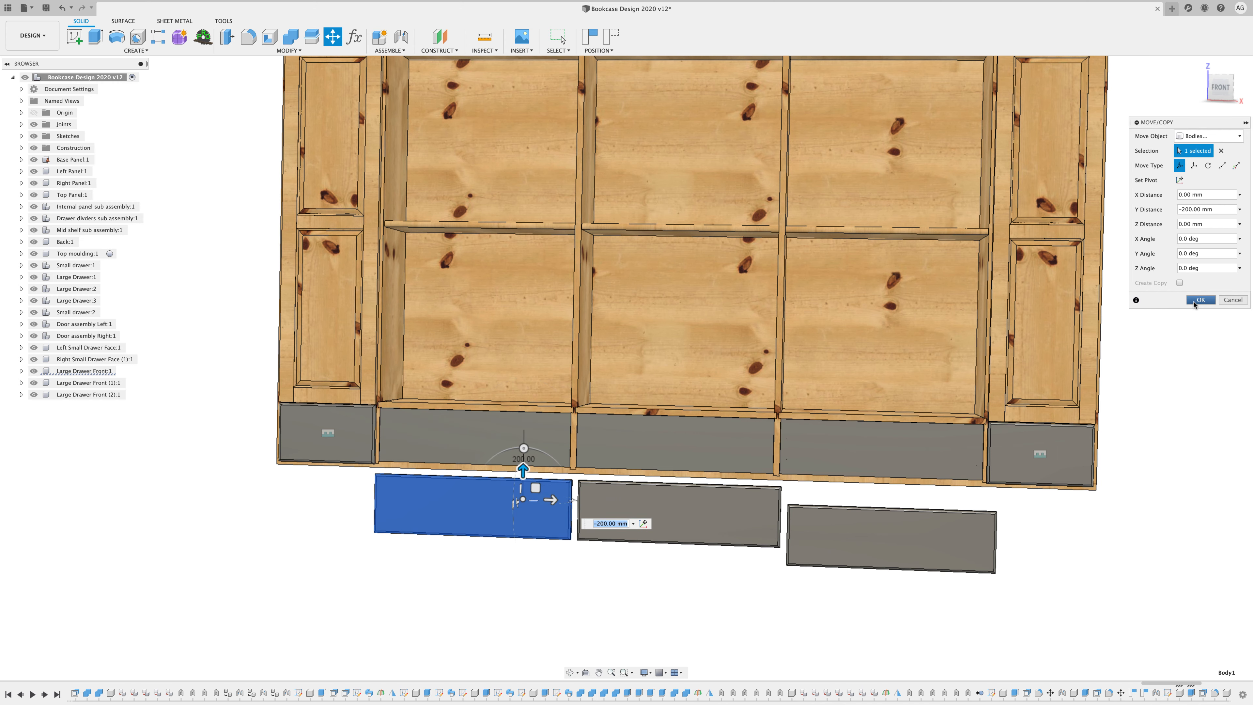
key(Return)
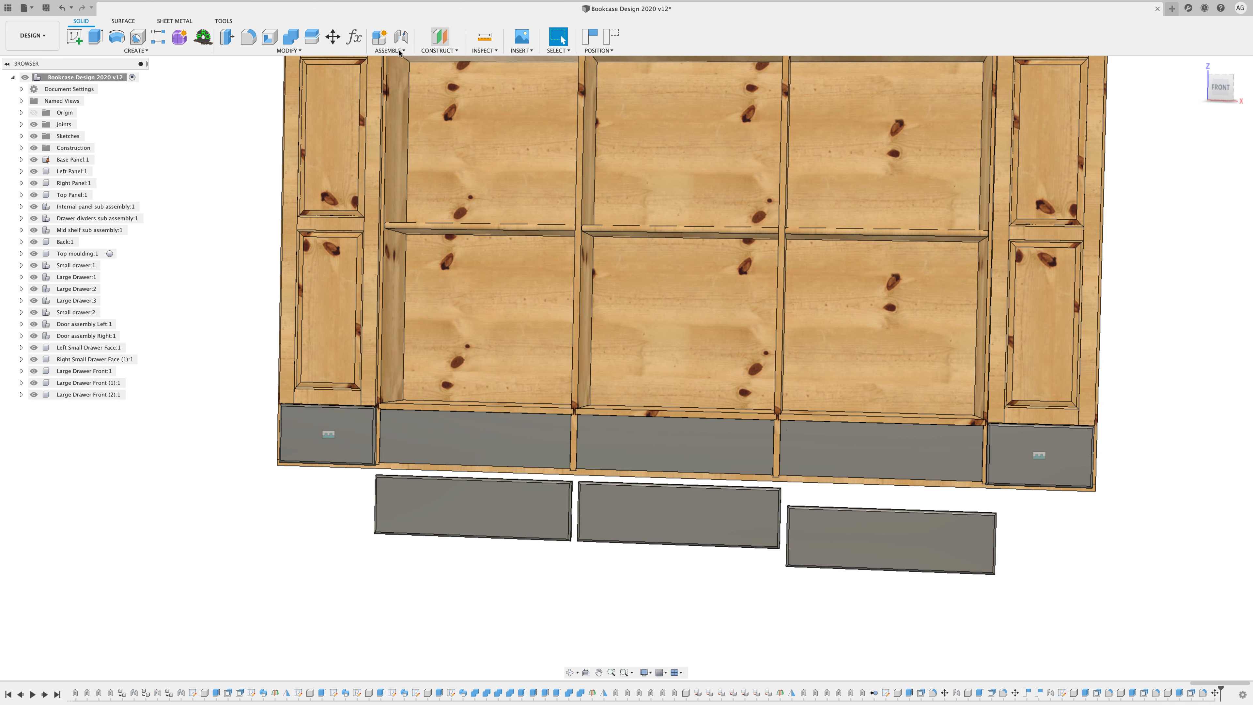
Capture the moved positions and joint the back centre of the original drawer front to the leftmost large drawer's front with zero offsets.
click(405, 53)
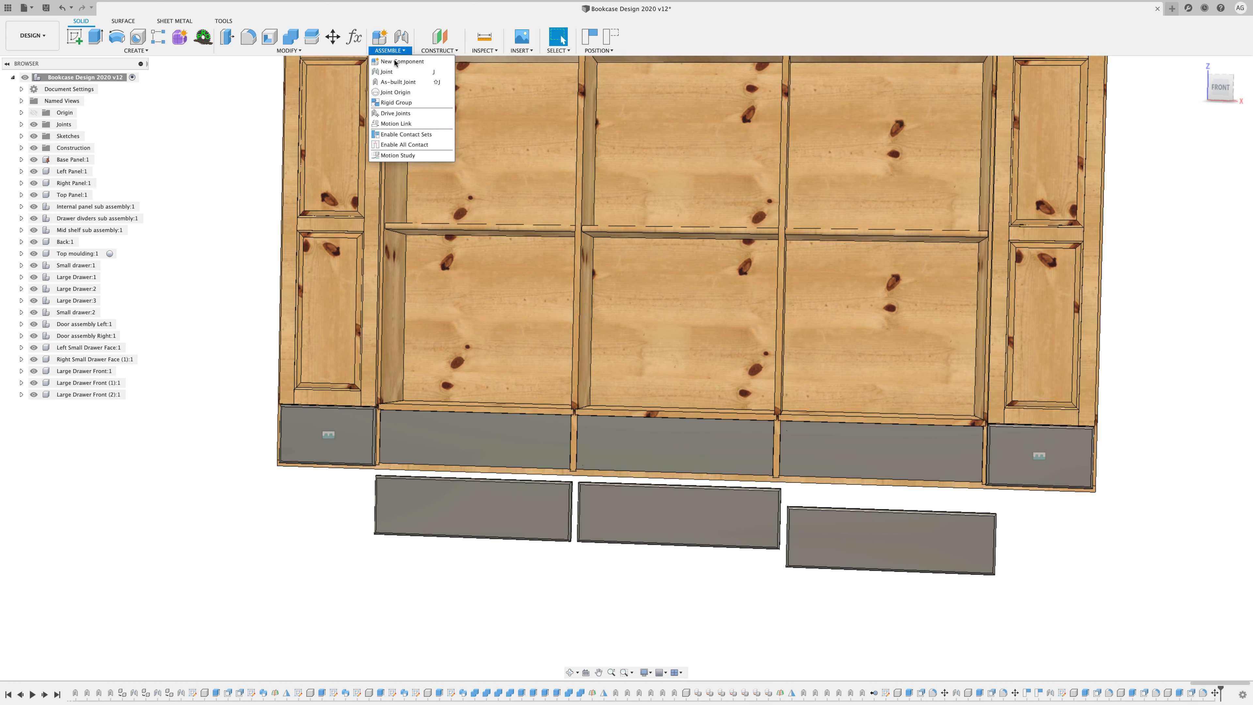
click(428, 73)
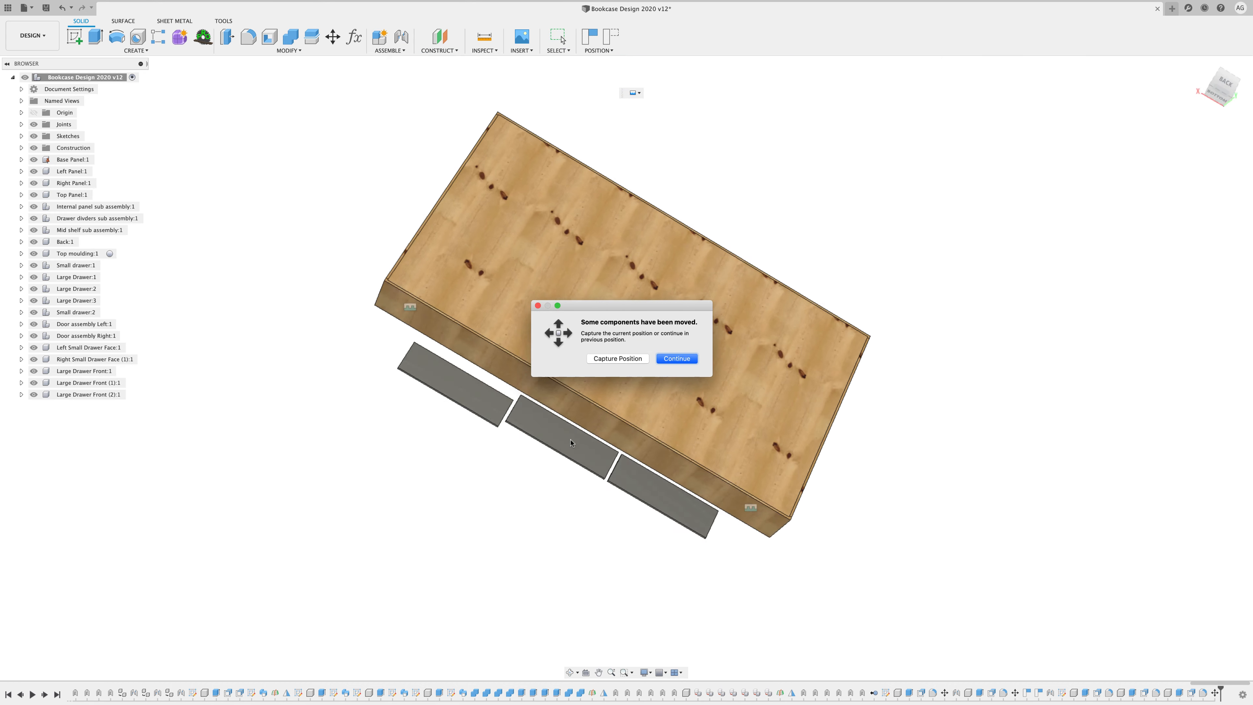
click(595, 360)
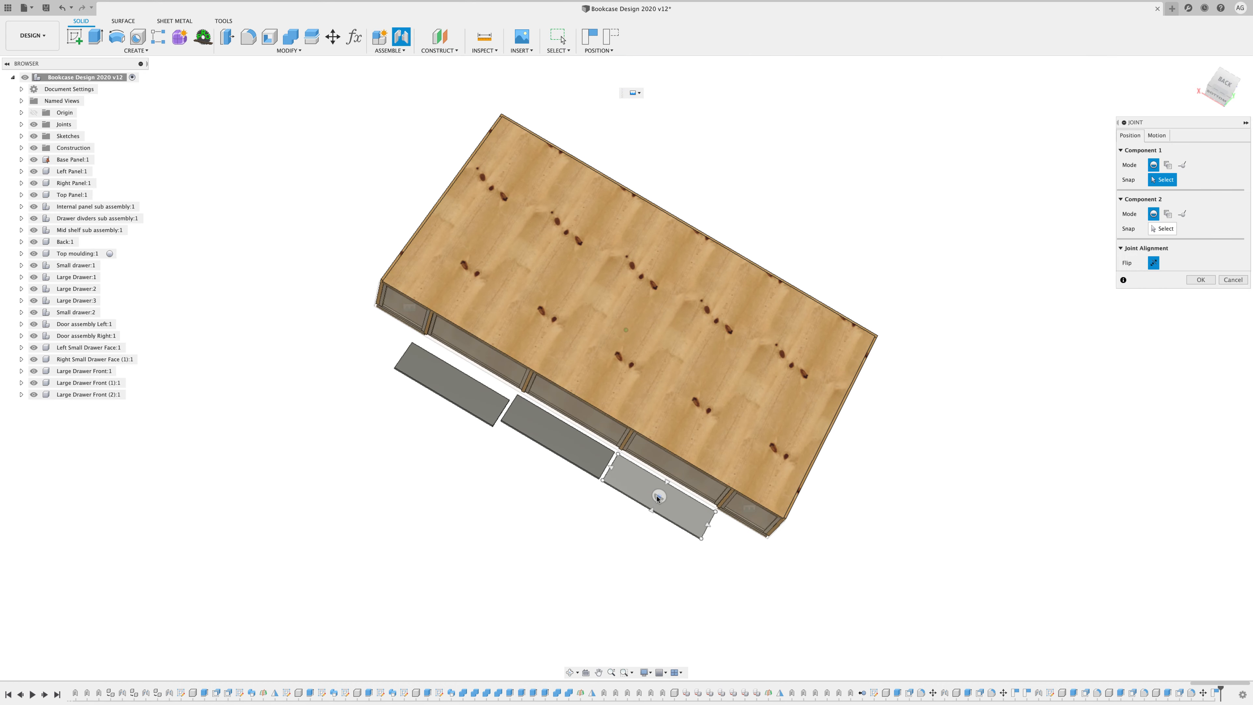
click(658, 497)
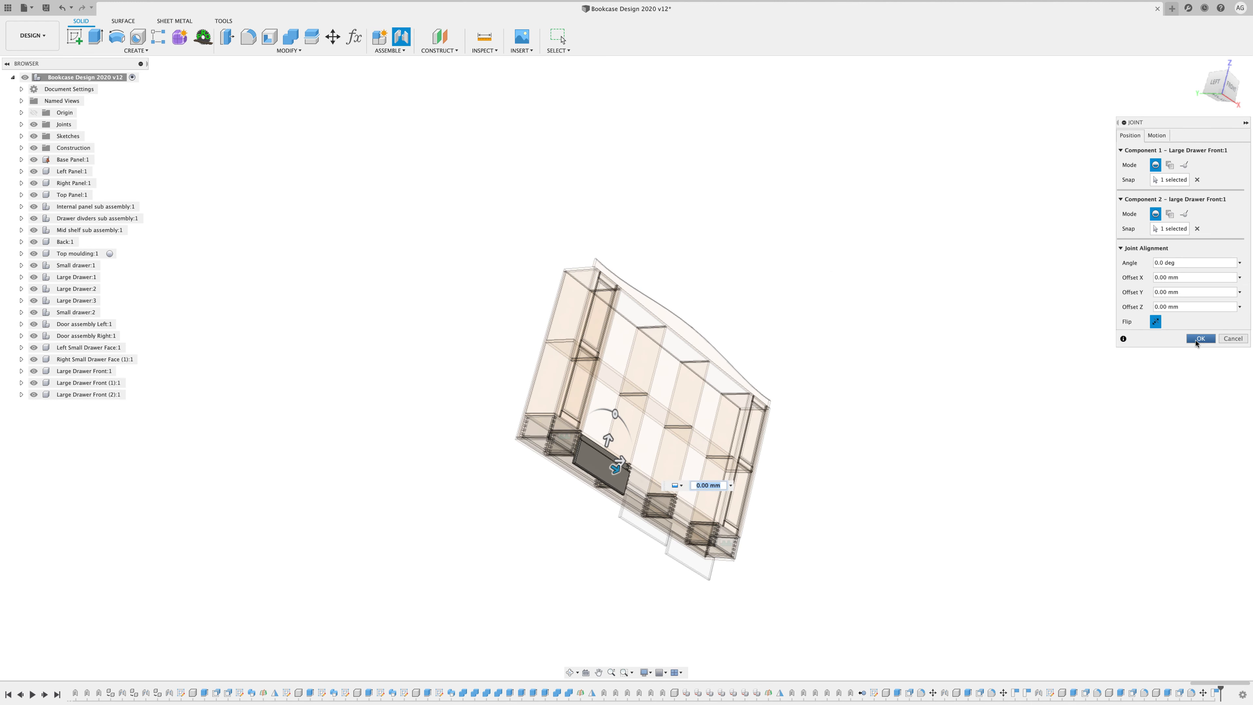
click(1200, 339)
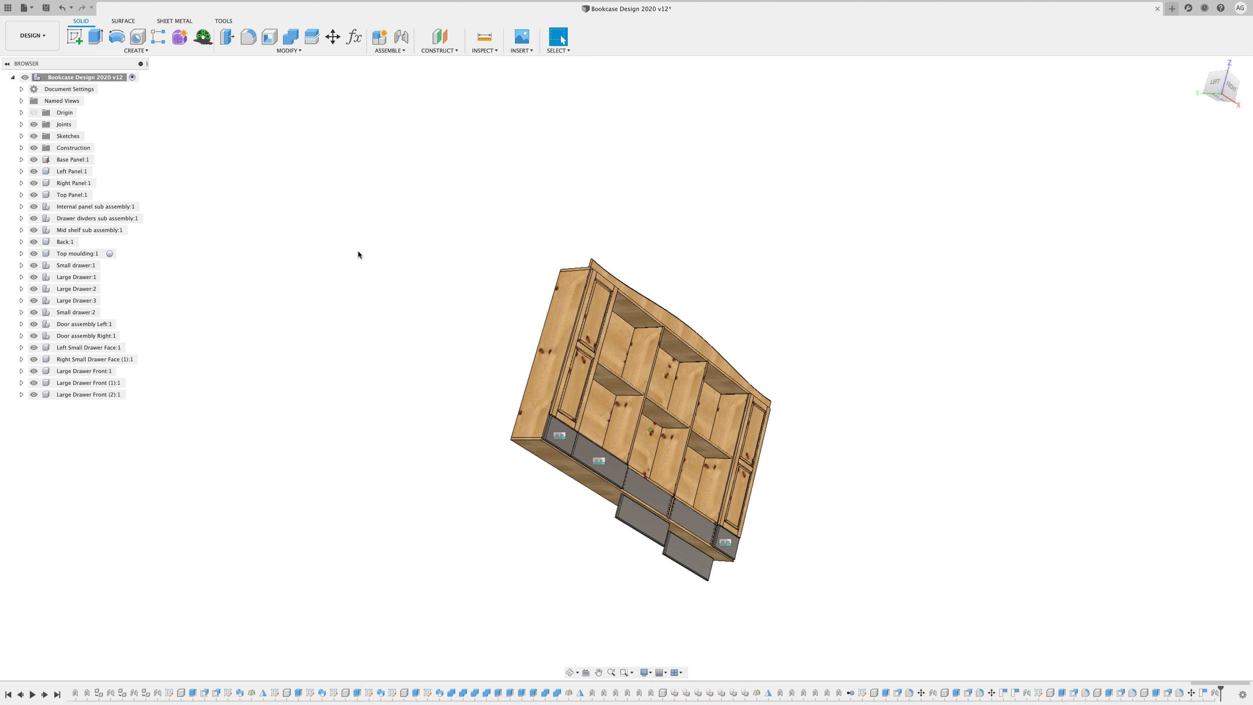
Joint the back centre of Large Drawer Front (1) to the front of the middle large drawer with zero offsets.
right_click(358, 249)
click(366, 223)
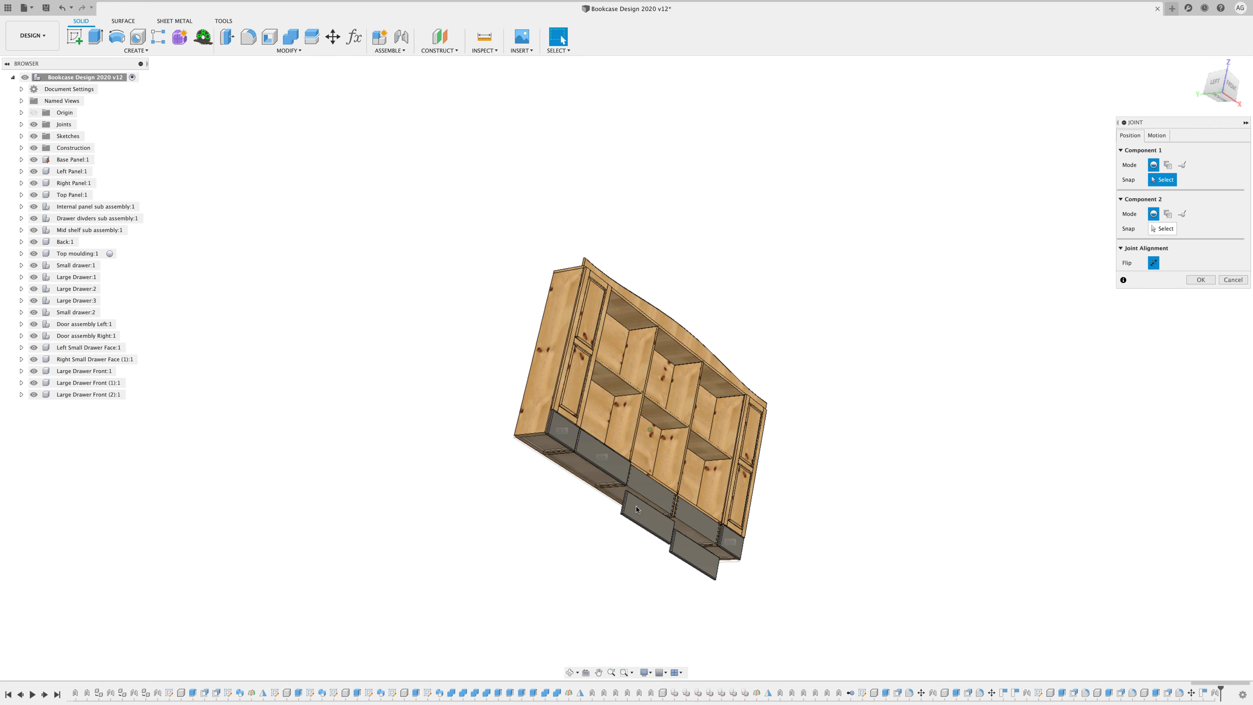
shift+middle_drag(626, 539, 559, 404)
click(710, 494)
click(558, 404)
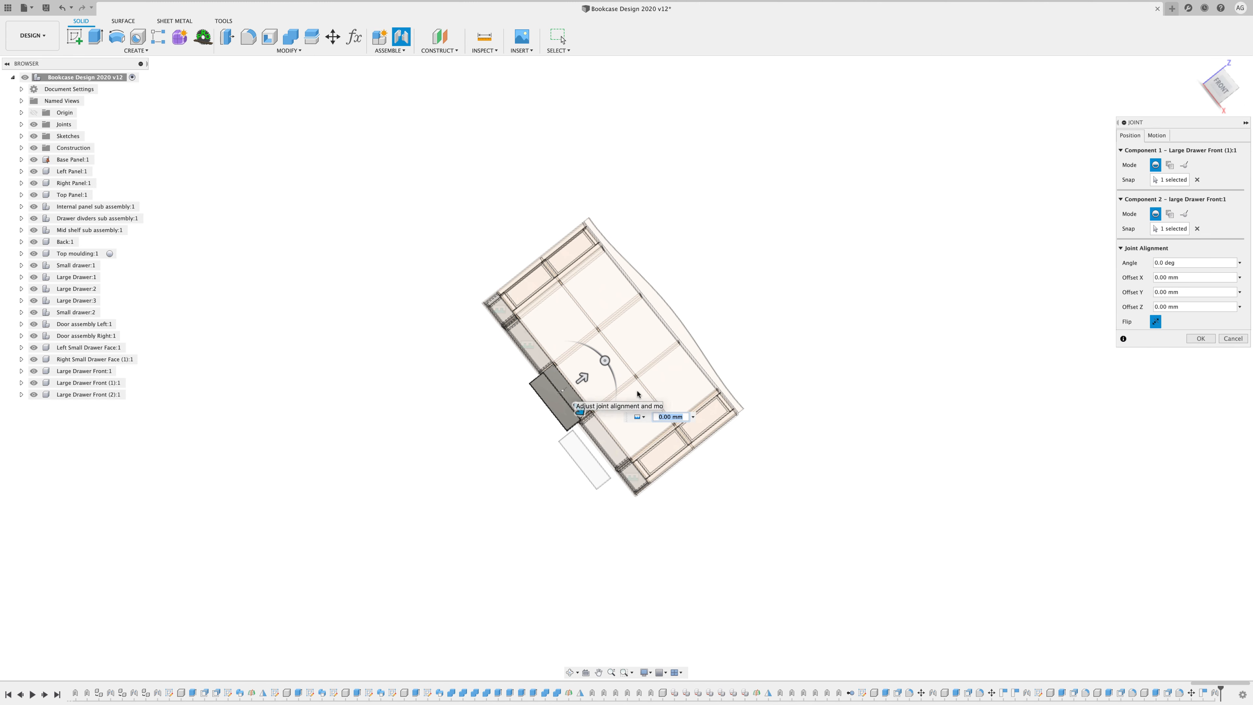
click(1200, 338)
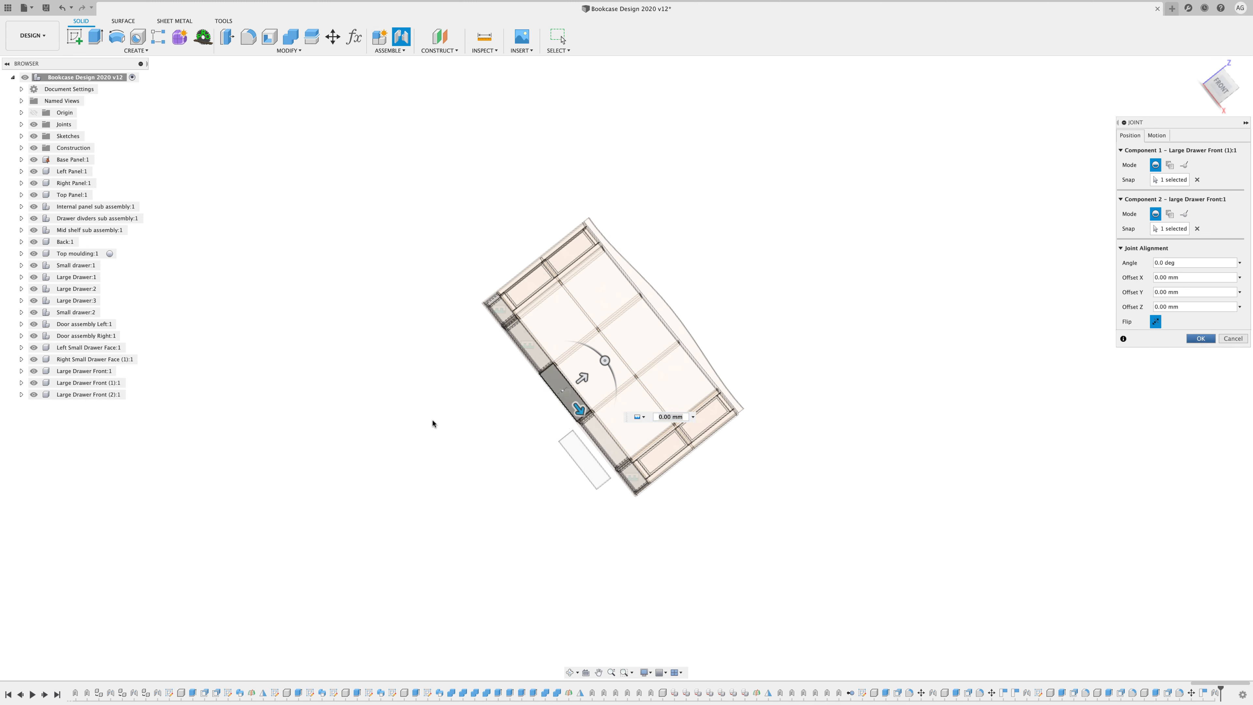
Joint the back centre of Large Drawer Front (2) to the front of the rightmost large drawer with zero offsets.
right_click(408, 421)
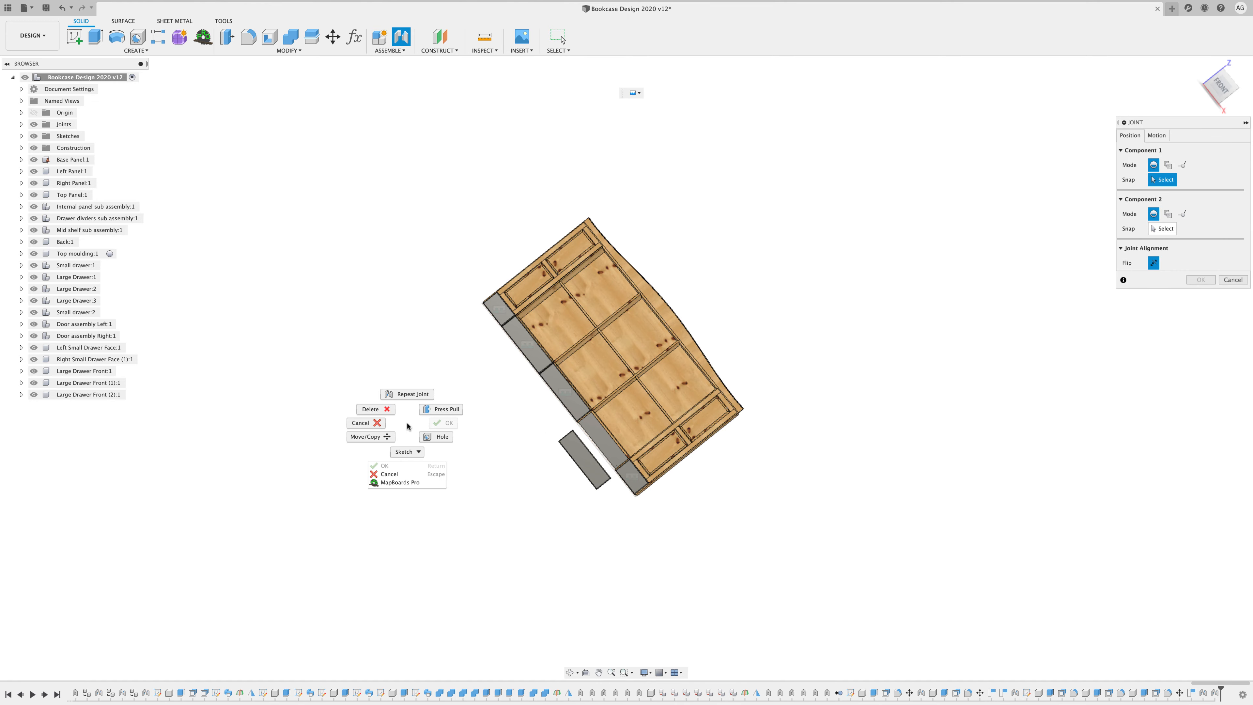
click(411, 397)
scroll(535, 427, up, 10)
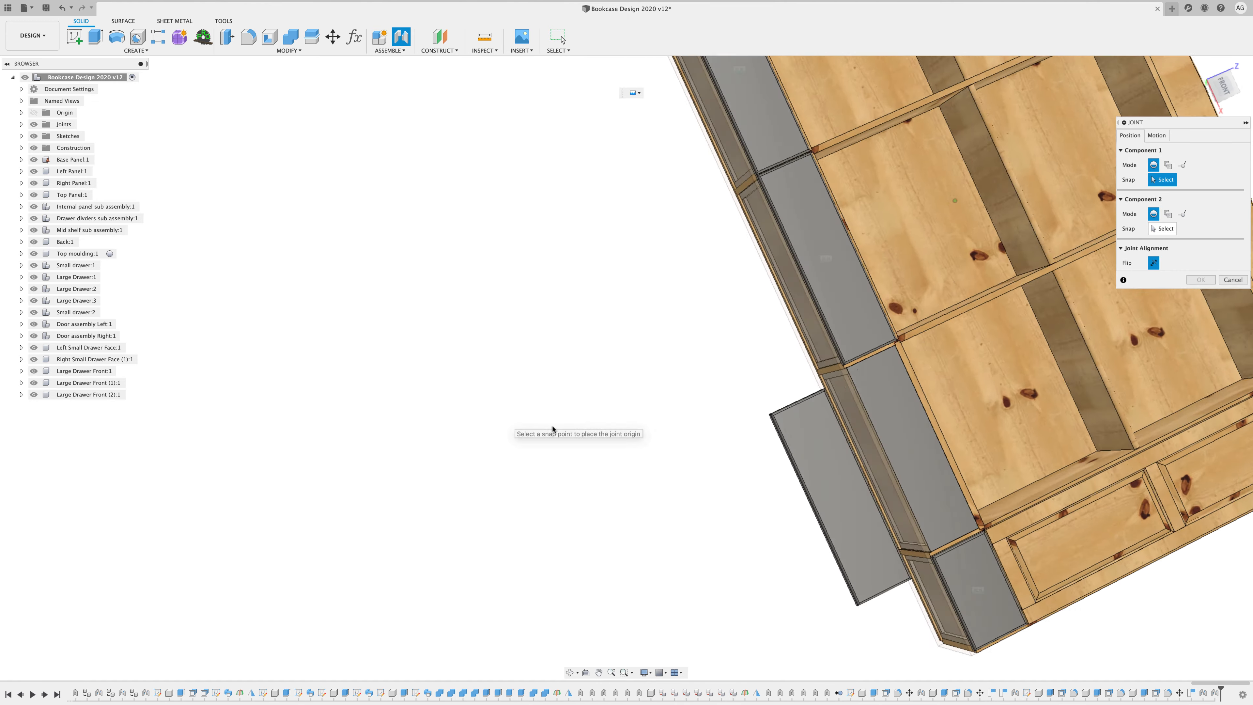
shift+middle_drag(554, 431, 638, 173)
click(962, 406)
click(625, 192)
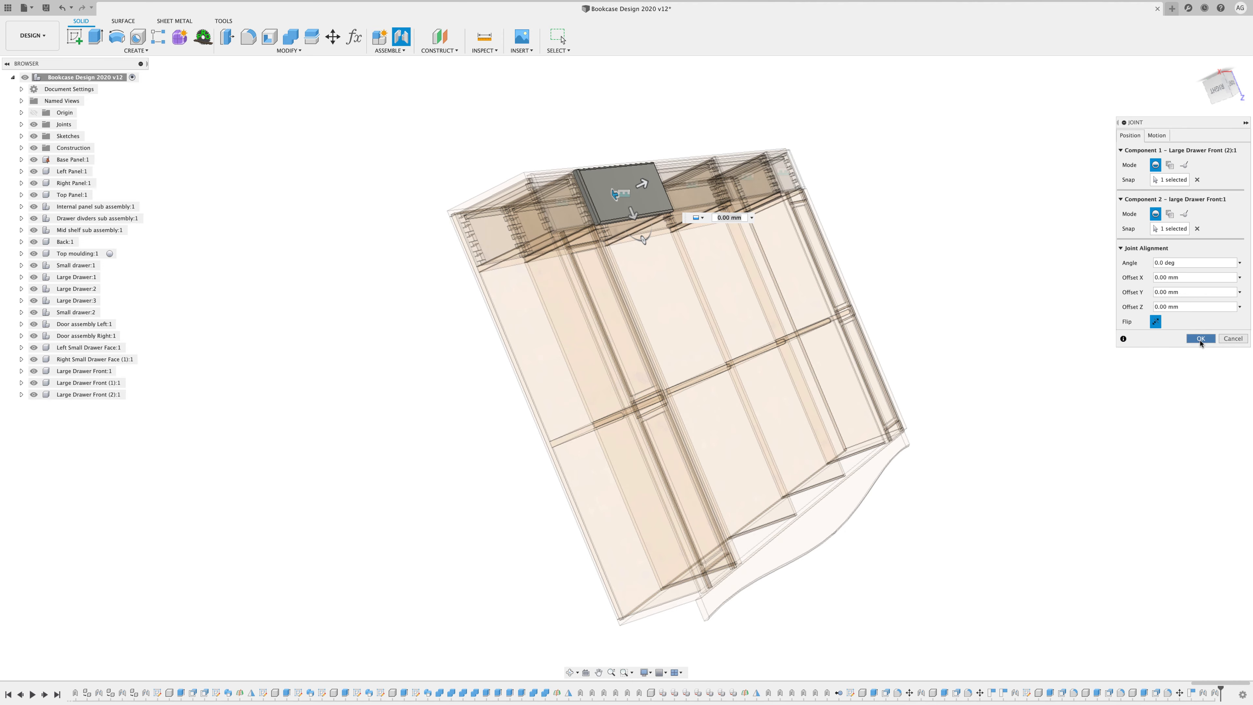
click(1200, 65)
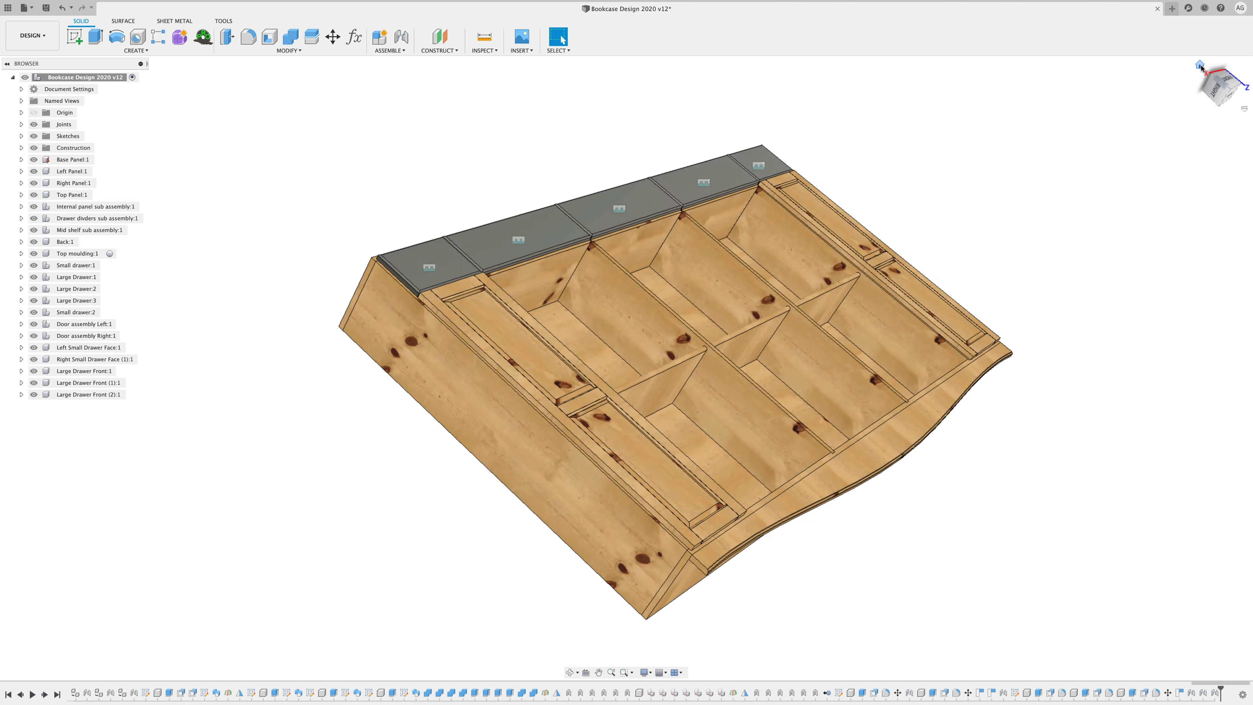
Create a new internal standard component named Drawer Faces under the top-level bookcase assembly.
scroll(962, 454, up, 3)
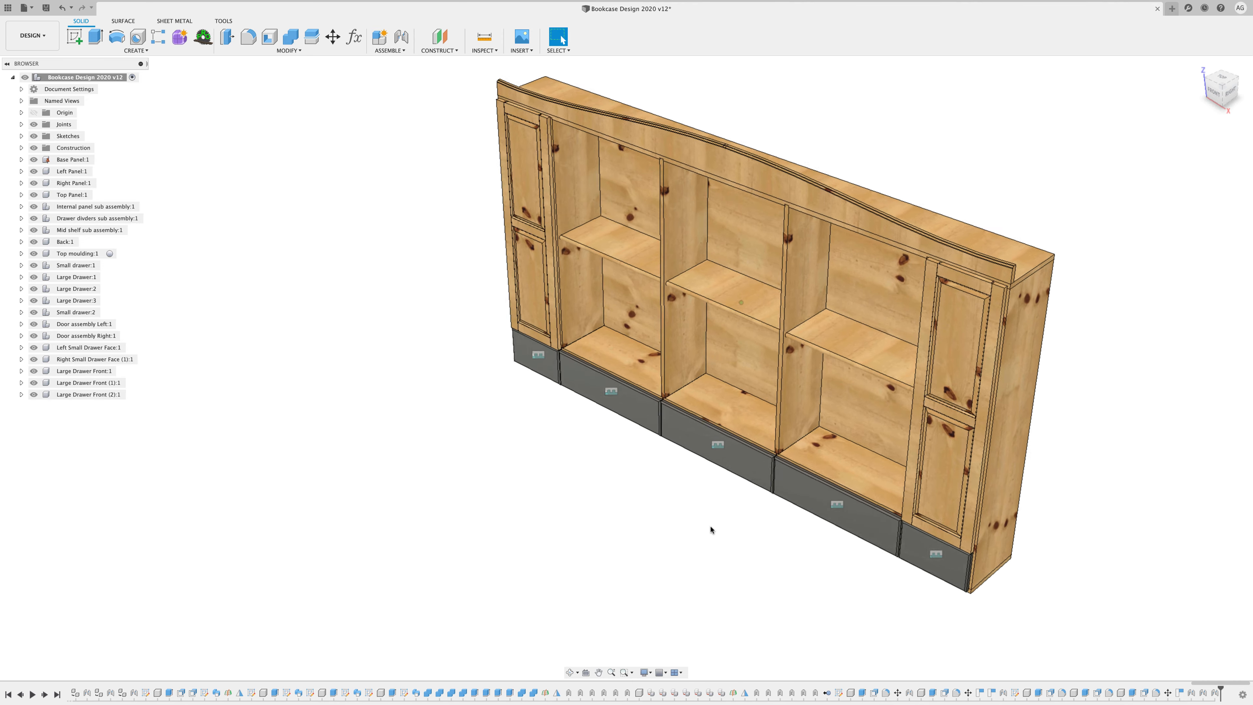
scroll(700, 523, up, 5)
scroll(687, 548, down, 5)
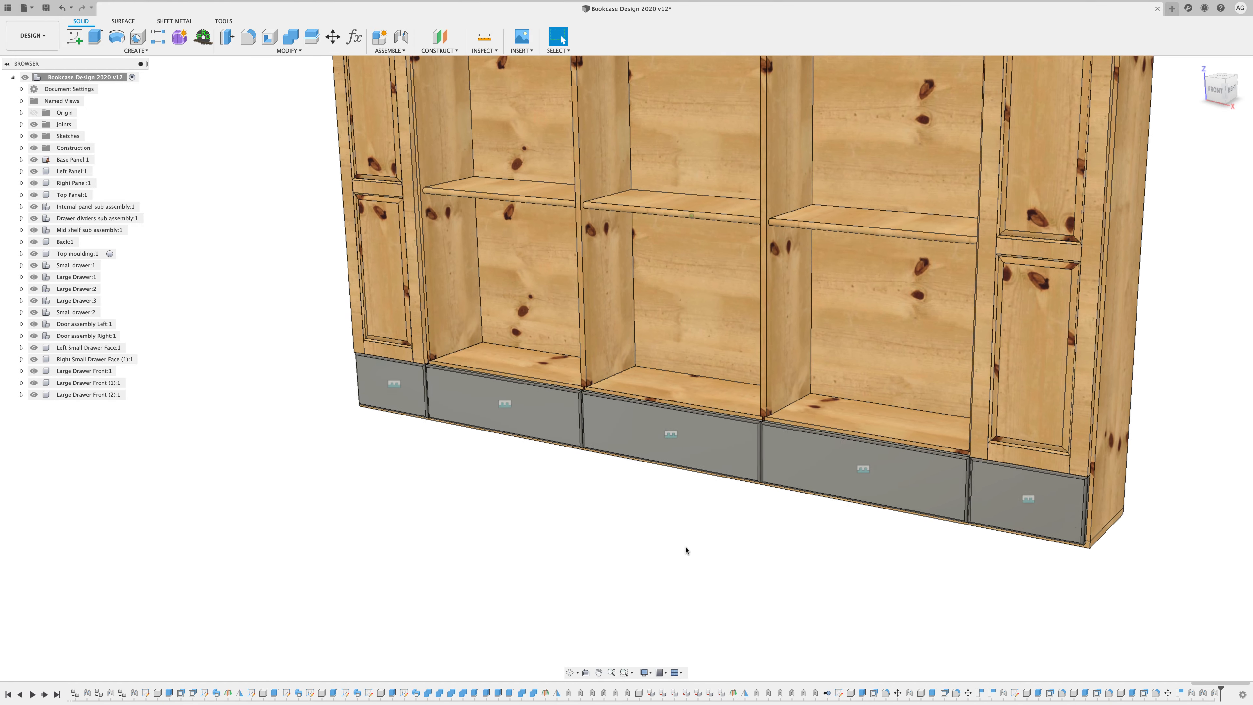
right_click(105, 78)
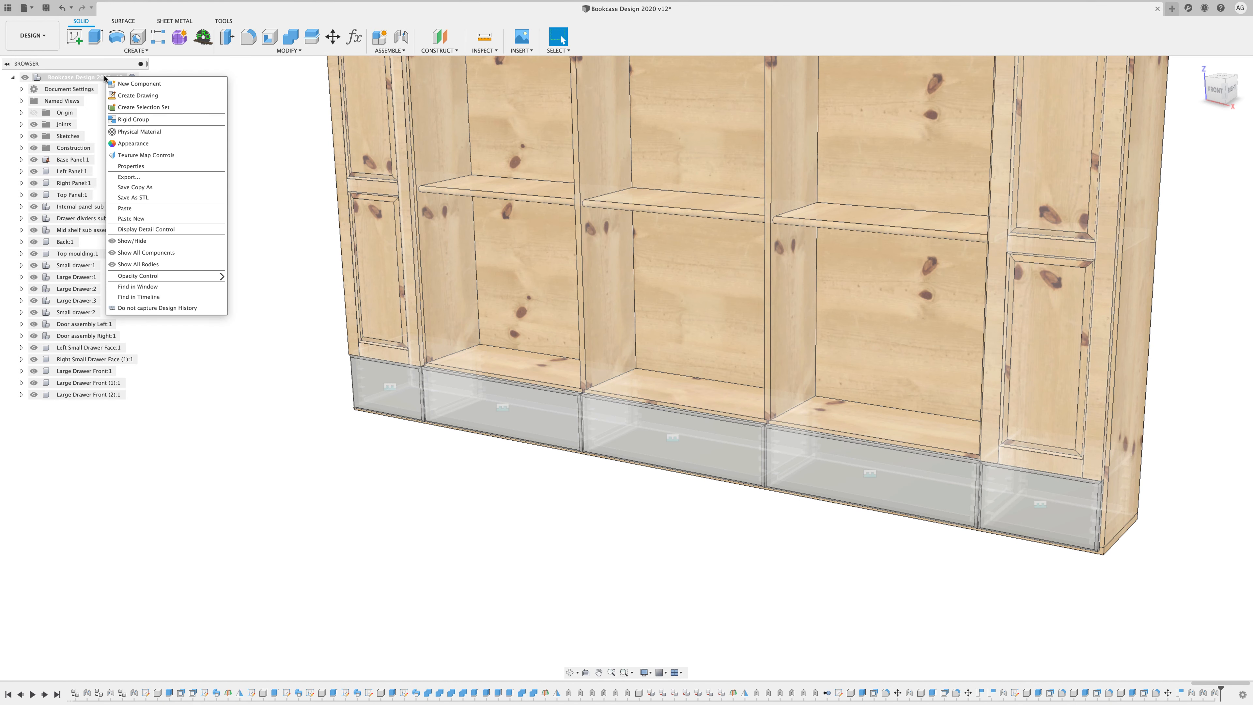
click(120, 84)
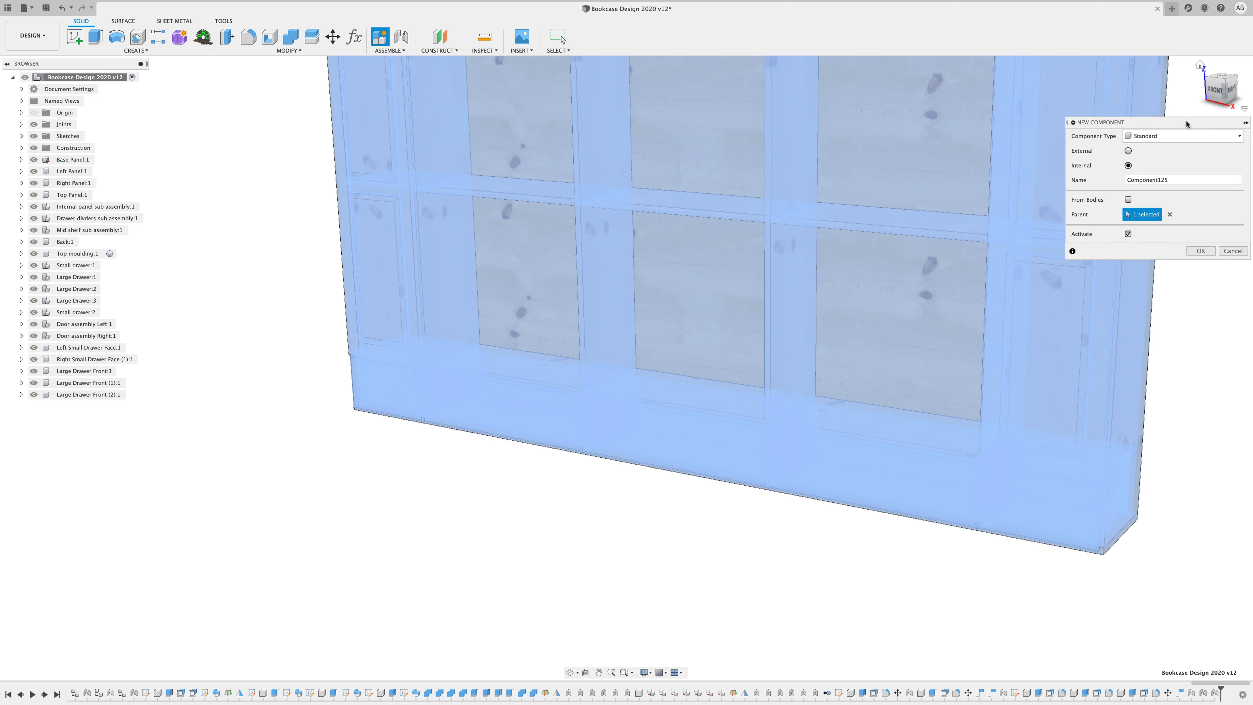
drag(1190, 124, 810, 160)
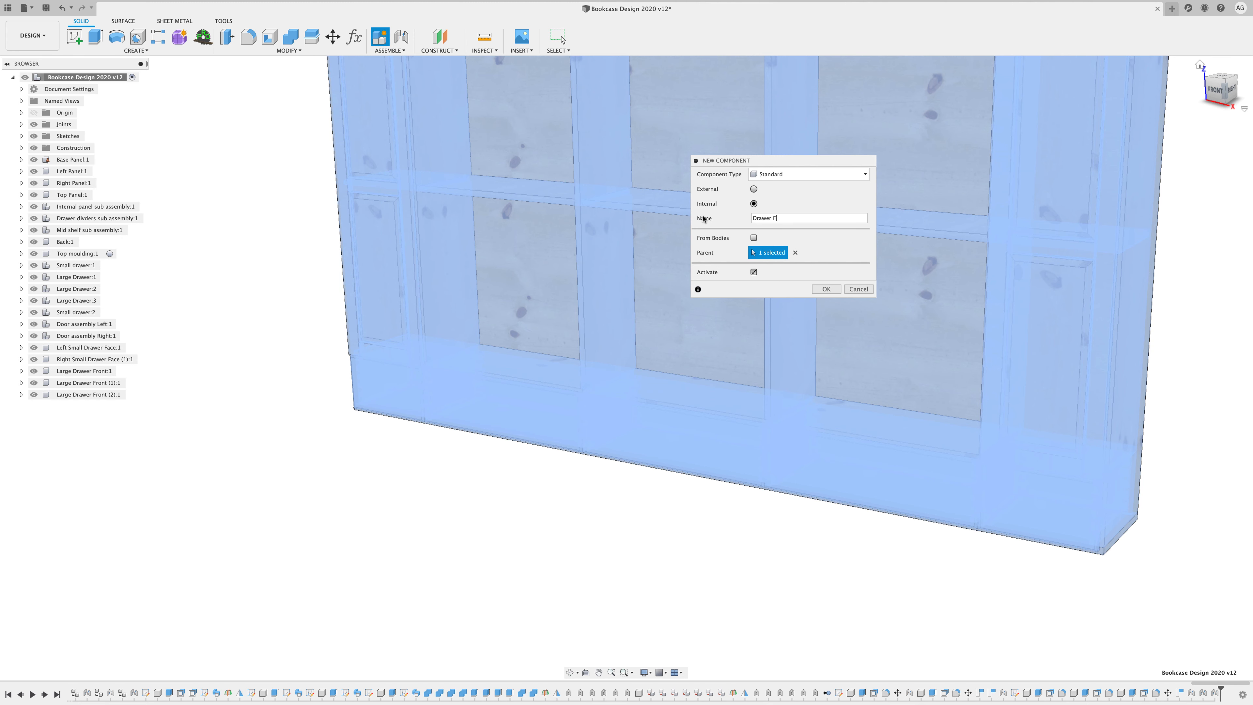
click(832, 290)
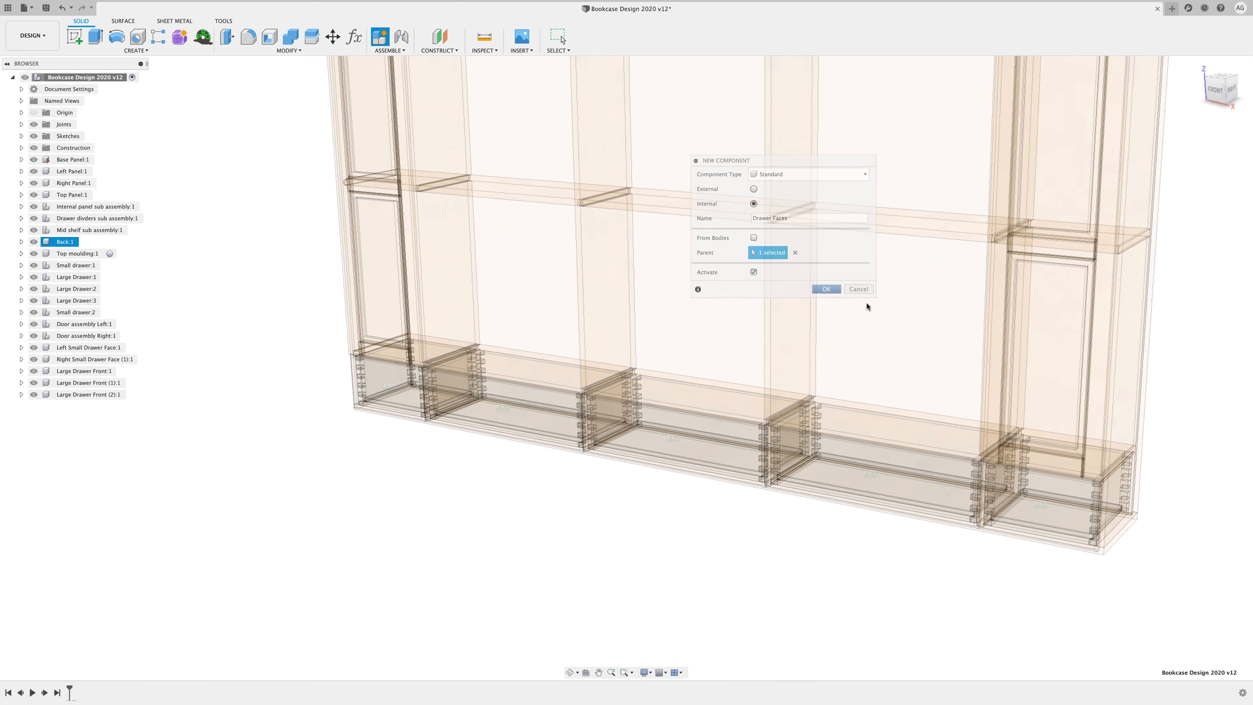
Move the two small and three large drawer face components together into the Drawer Faces component.
click(89, 347)
shift+click(94, 360)
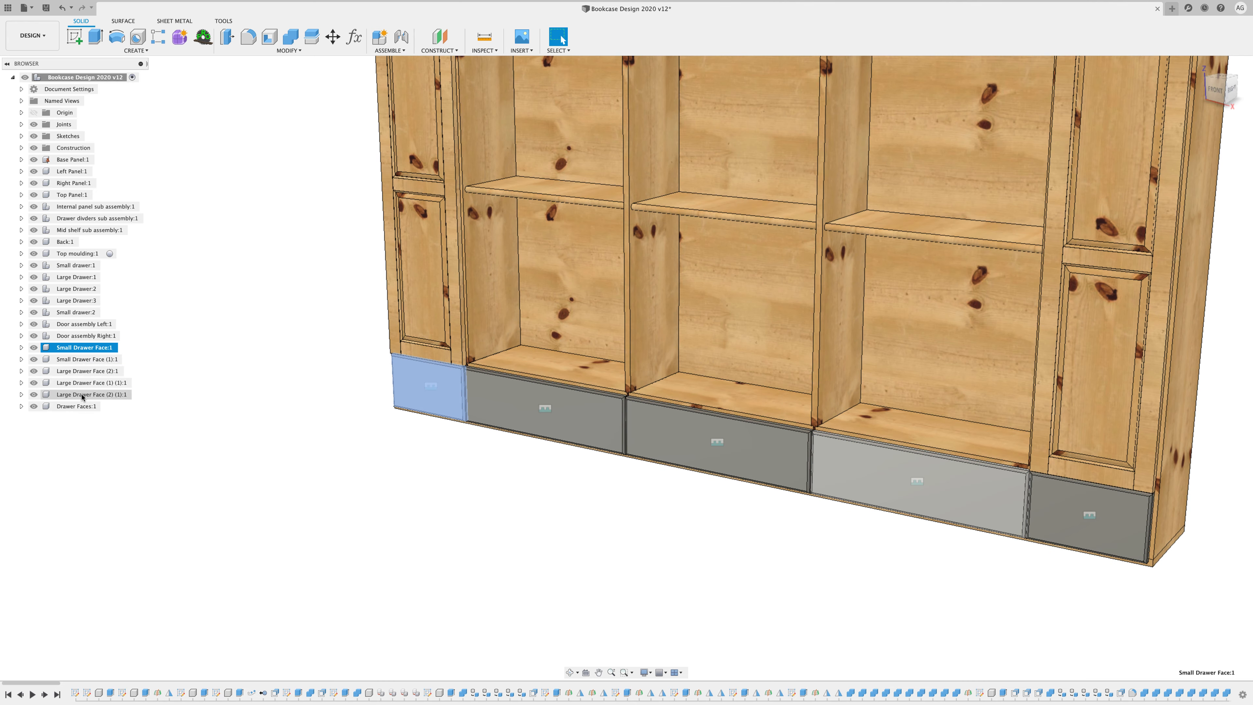
shift+click(98, 395)
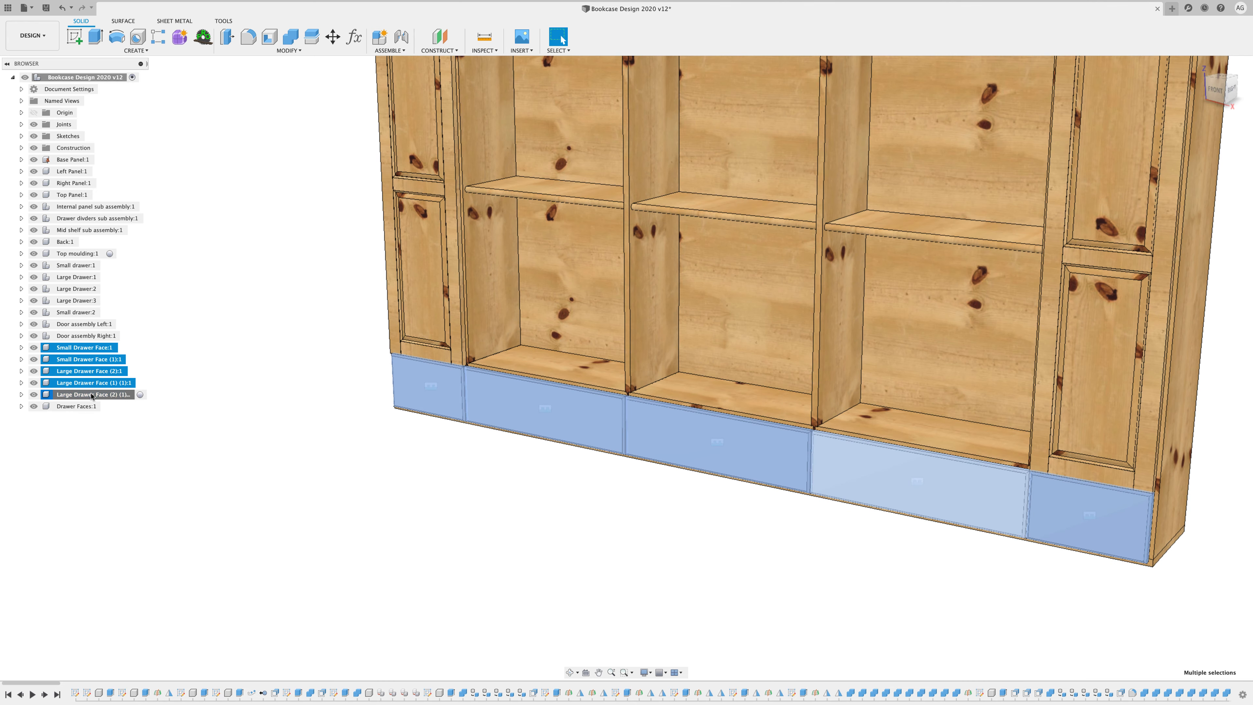
drag(99, 394, 89, 407)
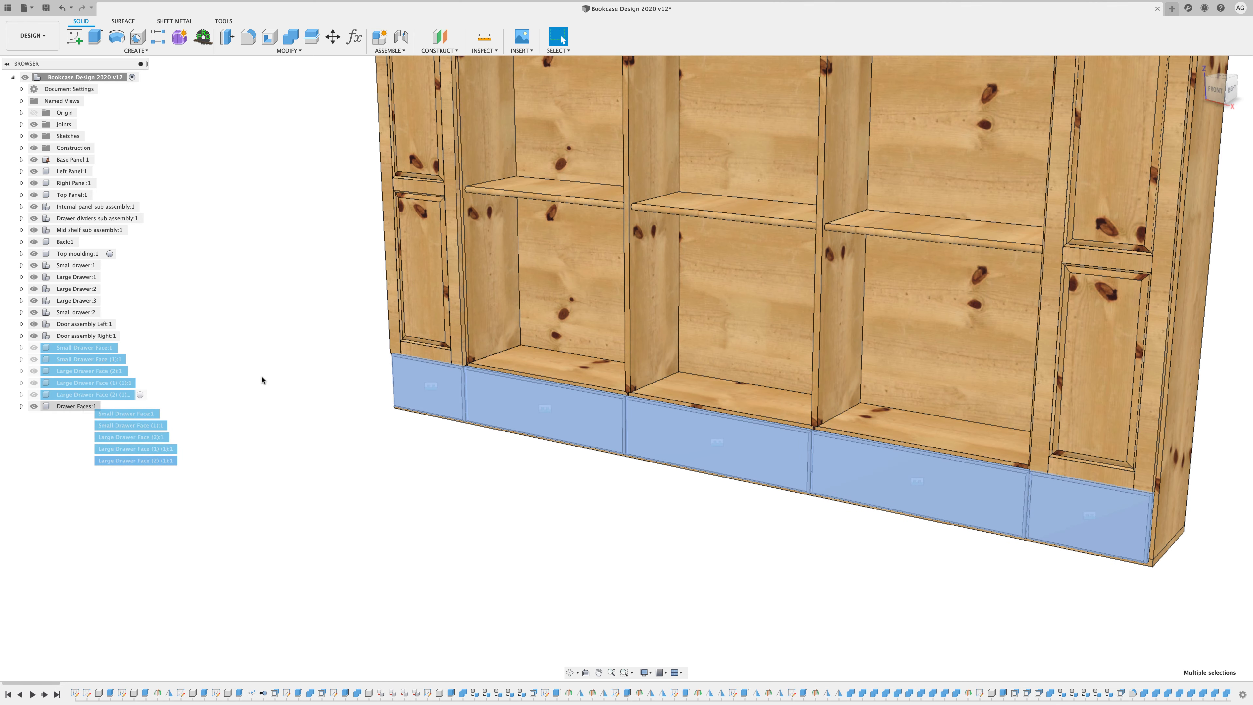
scroll(238, 348, down, 5)
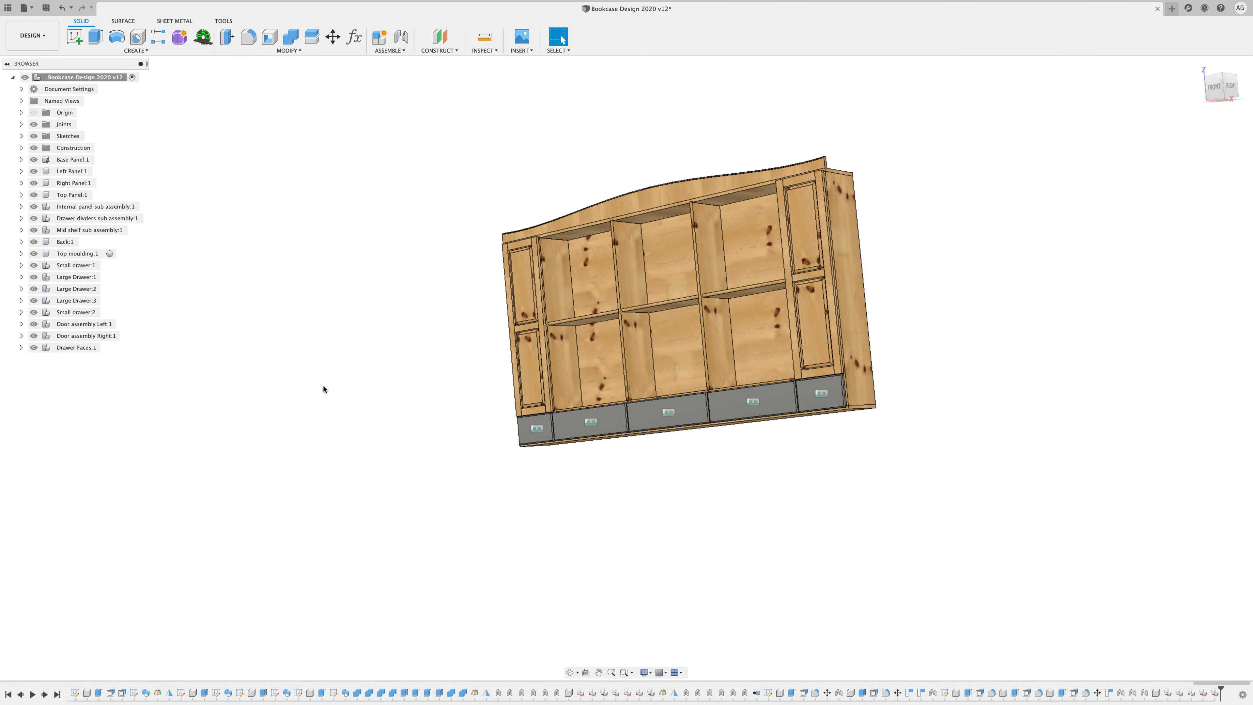
scroll(695, 487, up, 5)
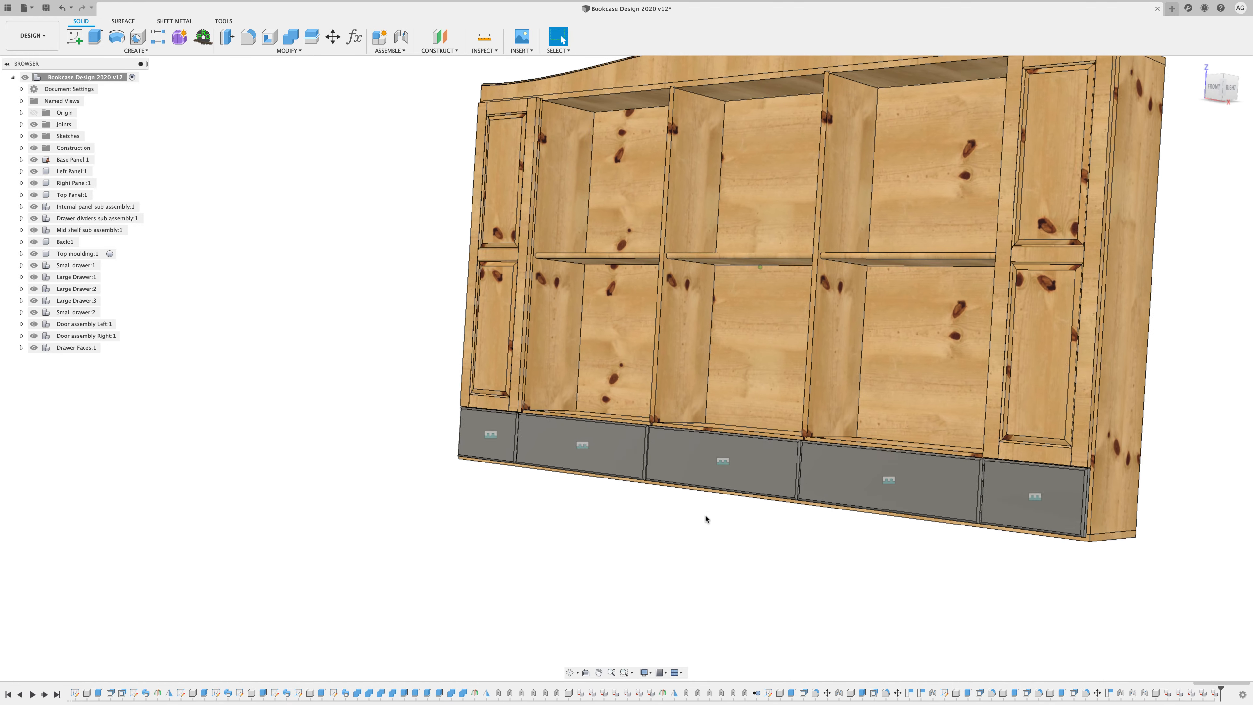
shift+middle_drag(706, 519, 451, 463)
Assign the Pine physical material already used in this design to the Drawer Faces component.
right_click(72, 349)
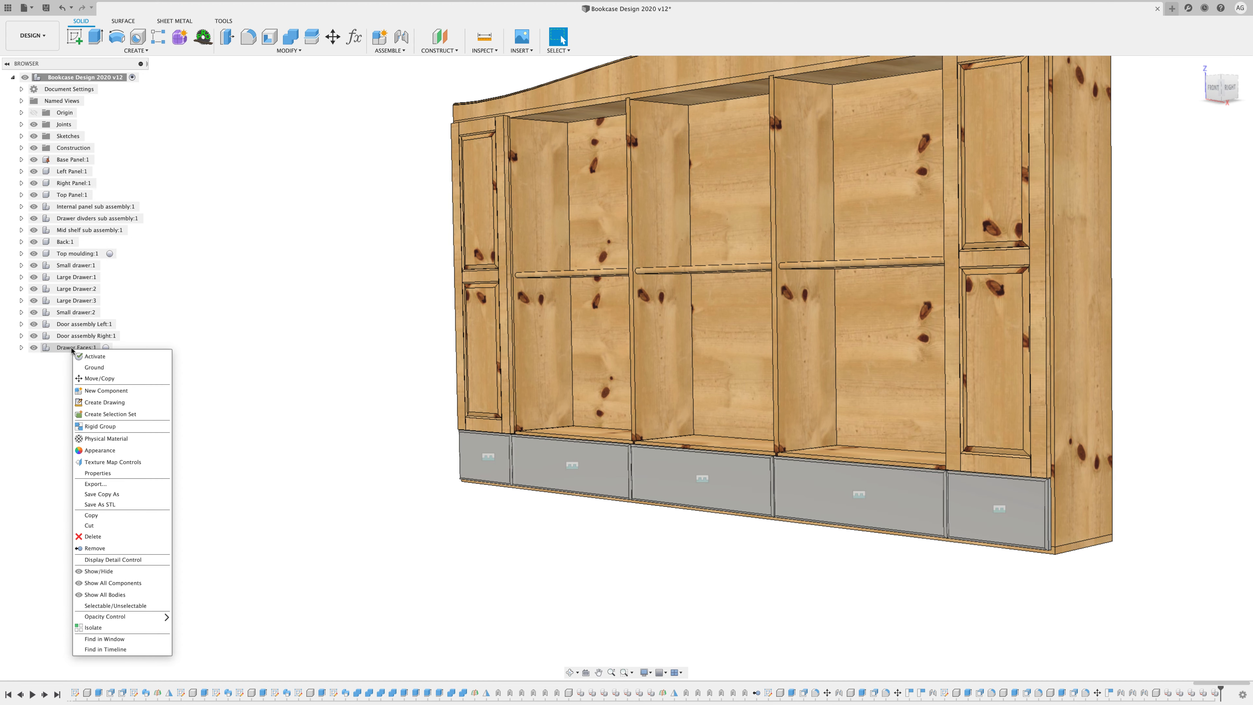
click(120, 439)
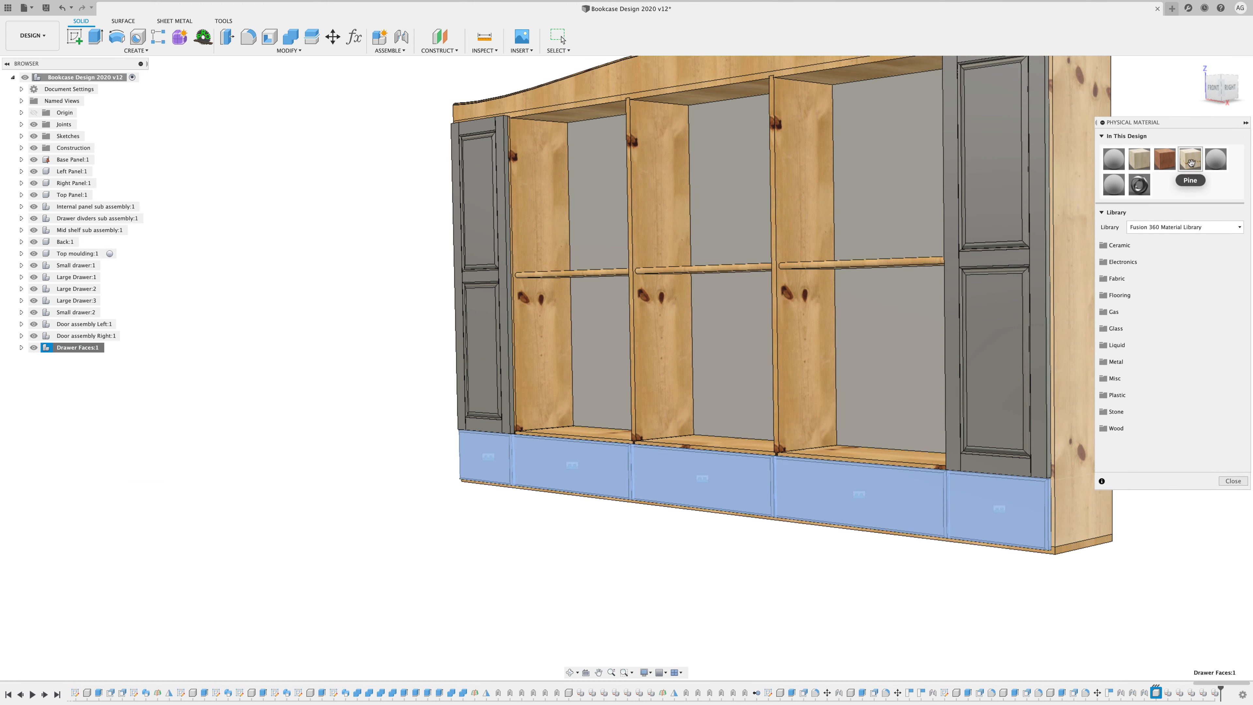
drag(1191, 159, 77, 352)
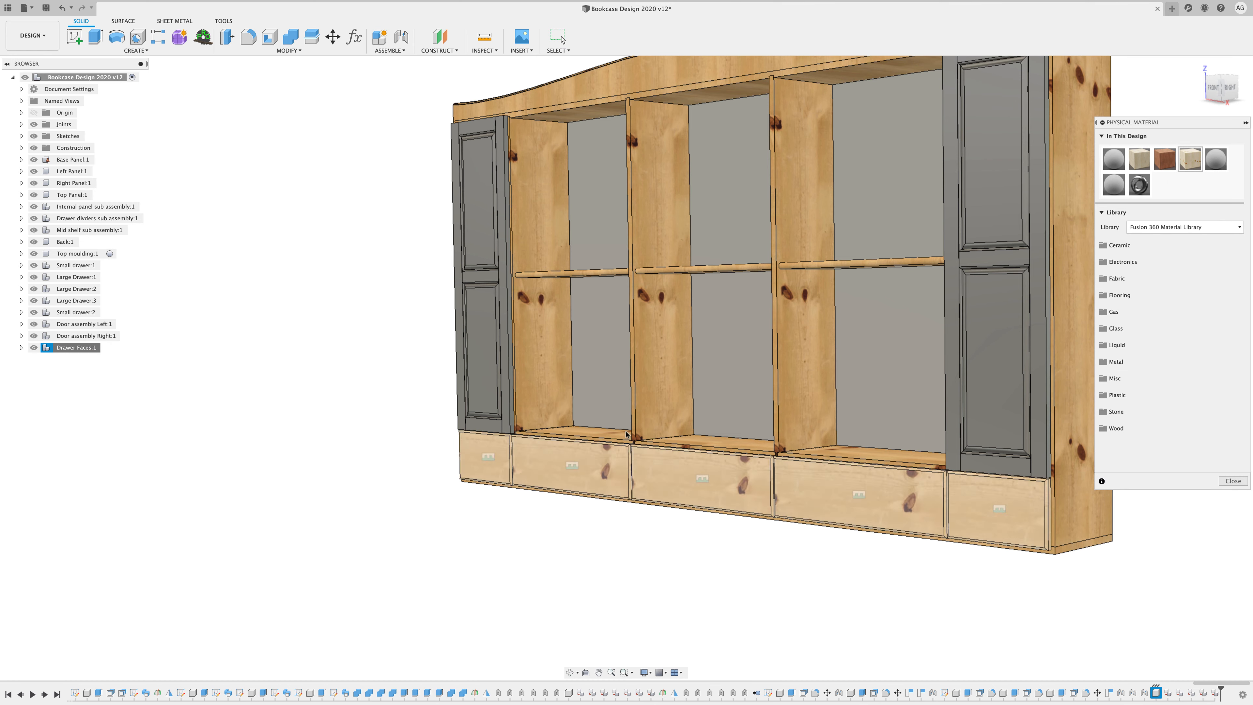
click(1232, 481)
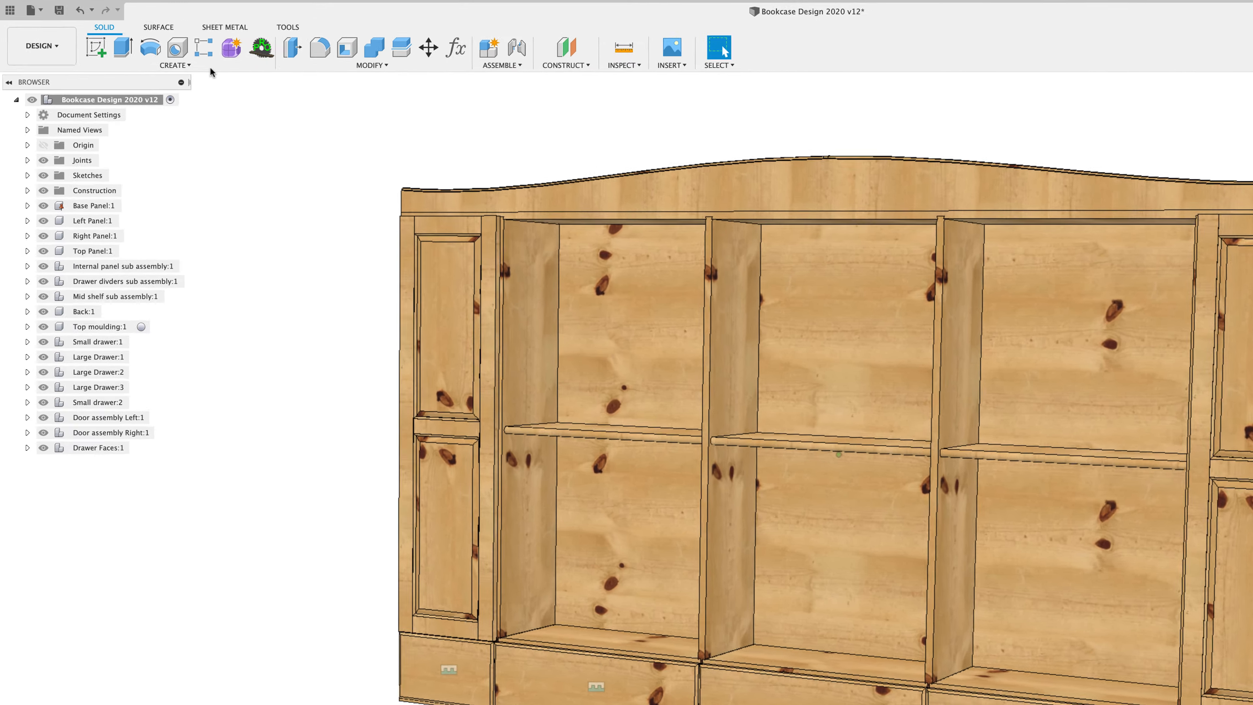
click(184, 66)
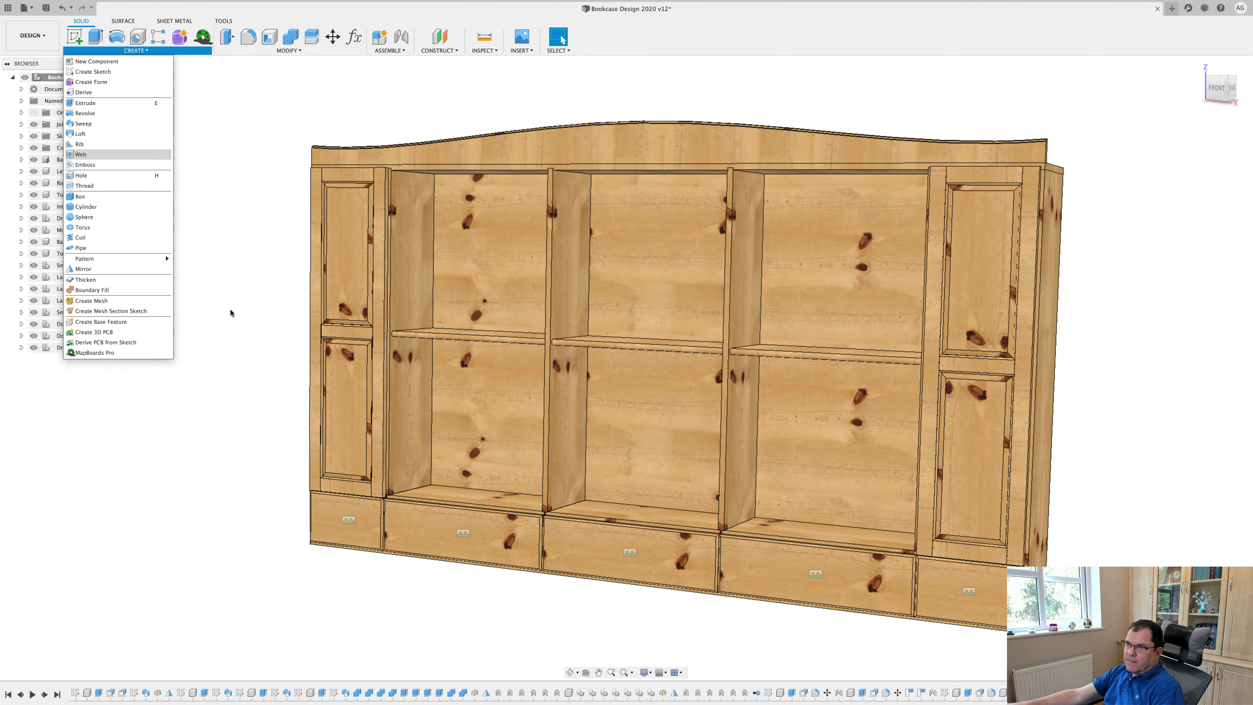
click(252, 356)
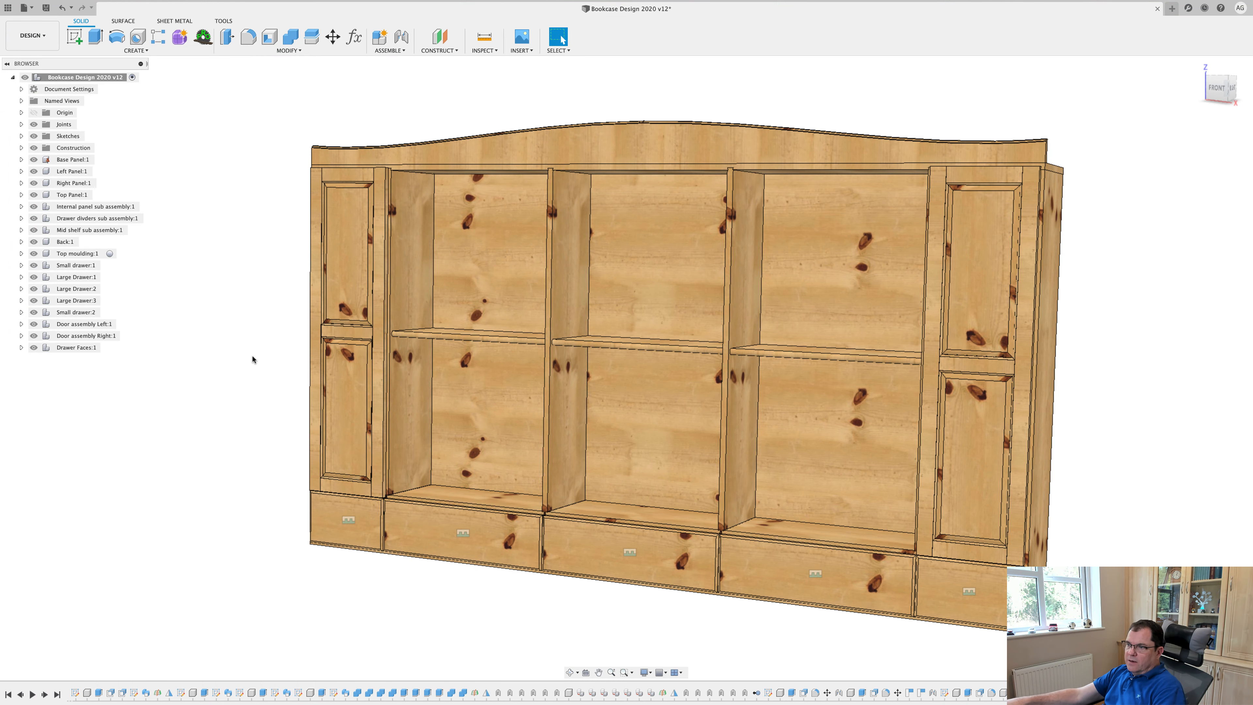
Sketch a rectangle about 5 mm wide and 25 mm tall on the vertical side plane, standing on the horizontal axis about 100 mm before the origin.
click(74, 38)
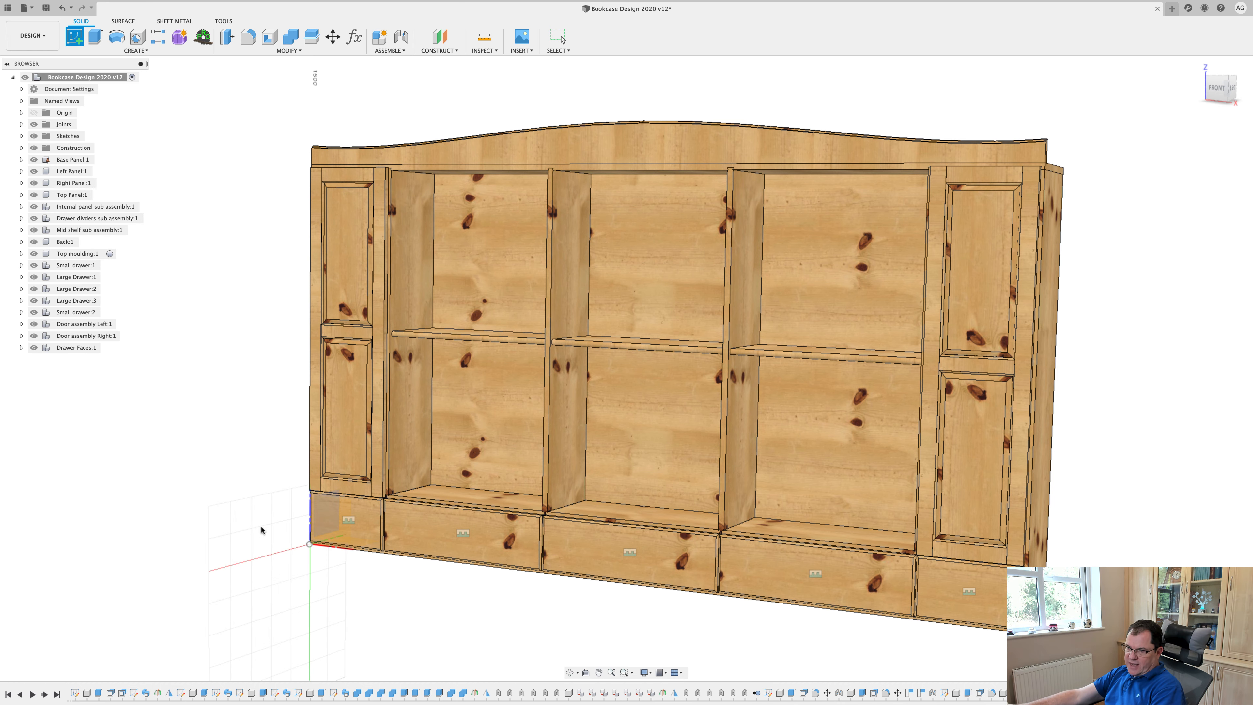
click(264, 534)
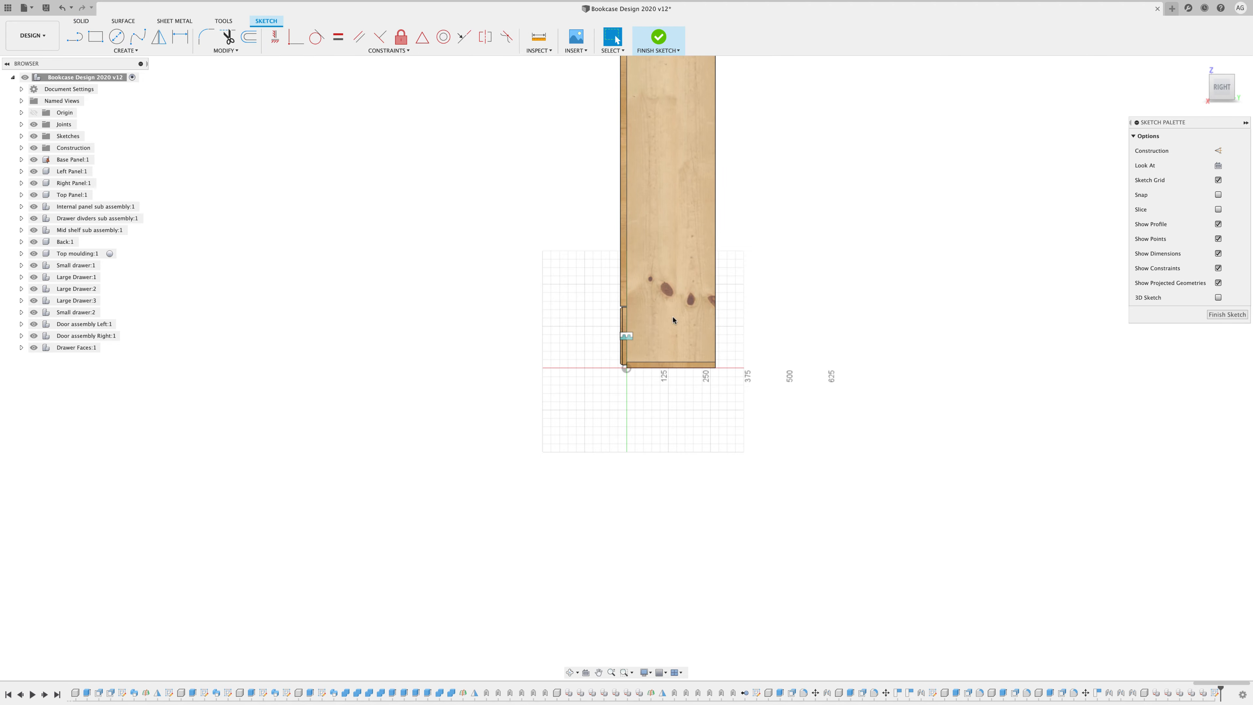
scroll(657, 303, up, 10)
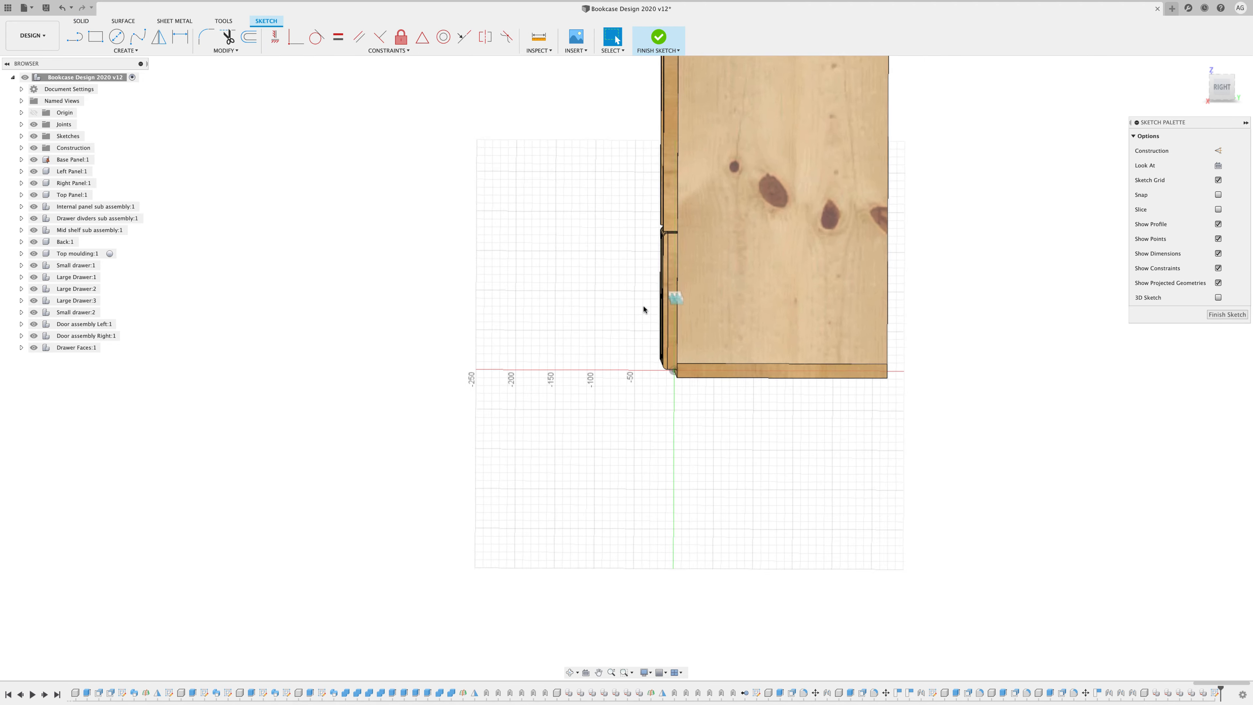
scroll(639, 310, up, 4)
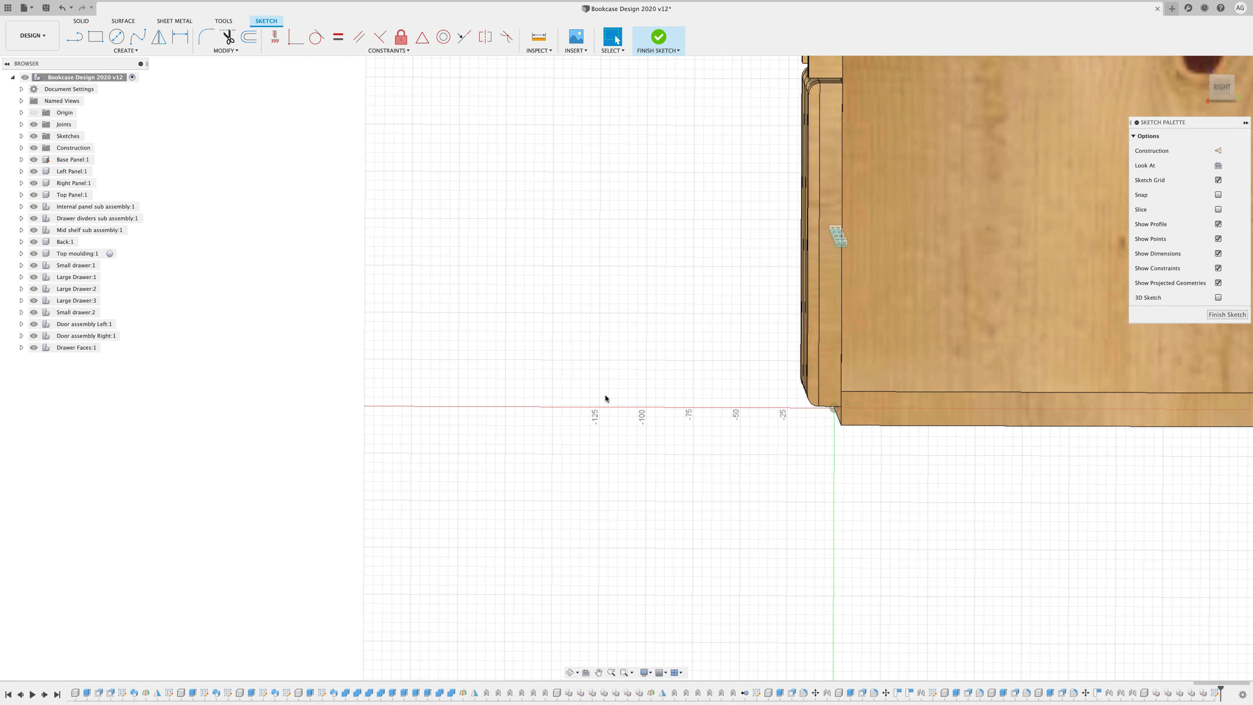
scroll(601, 411, up, 1)
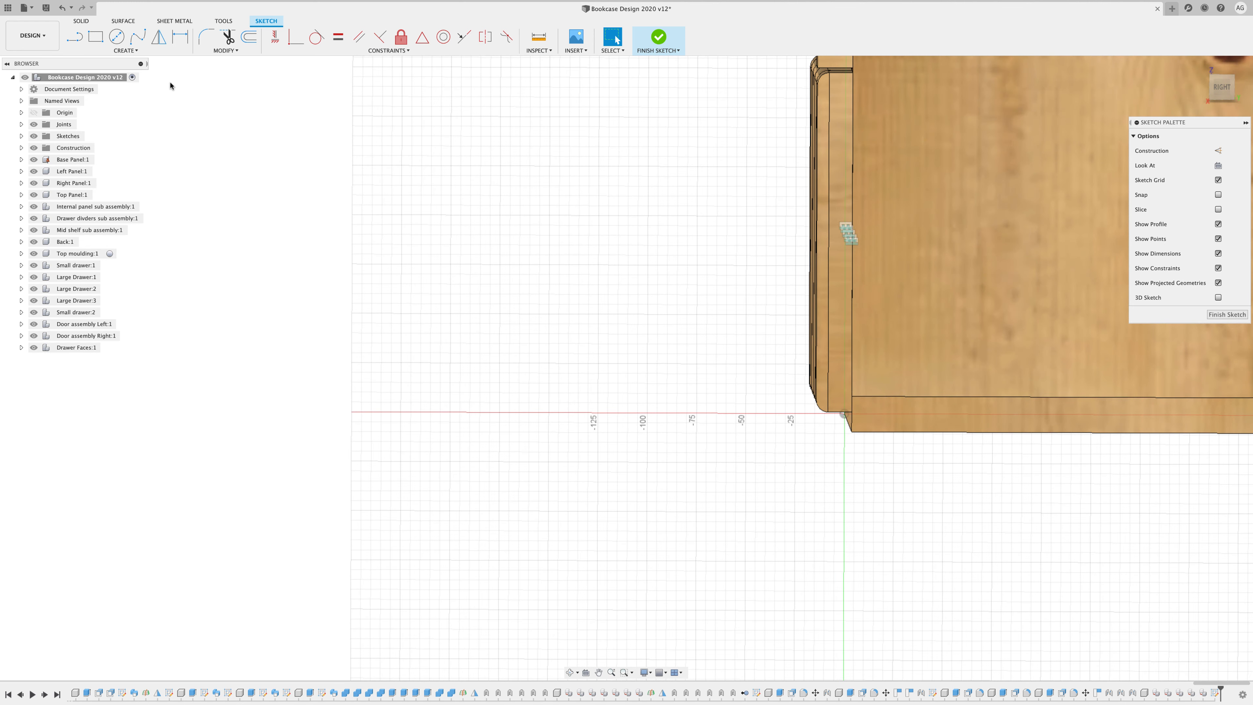
click(94, 38)
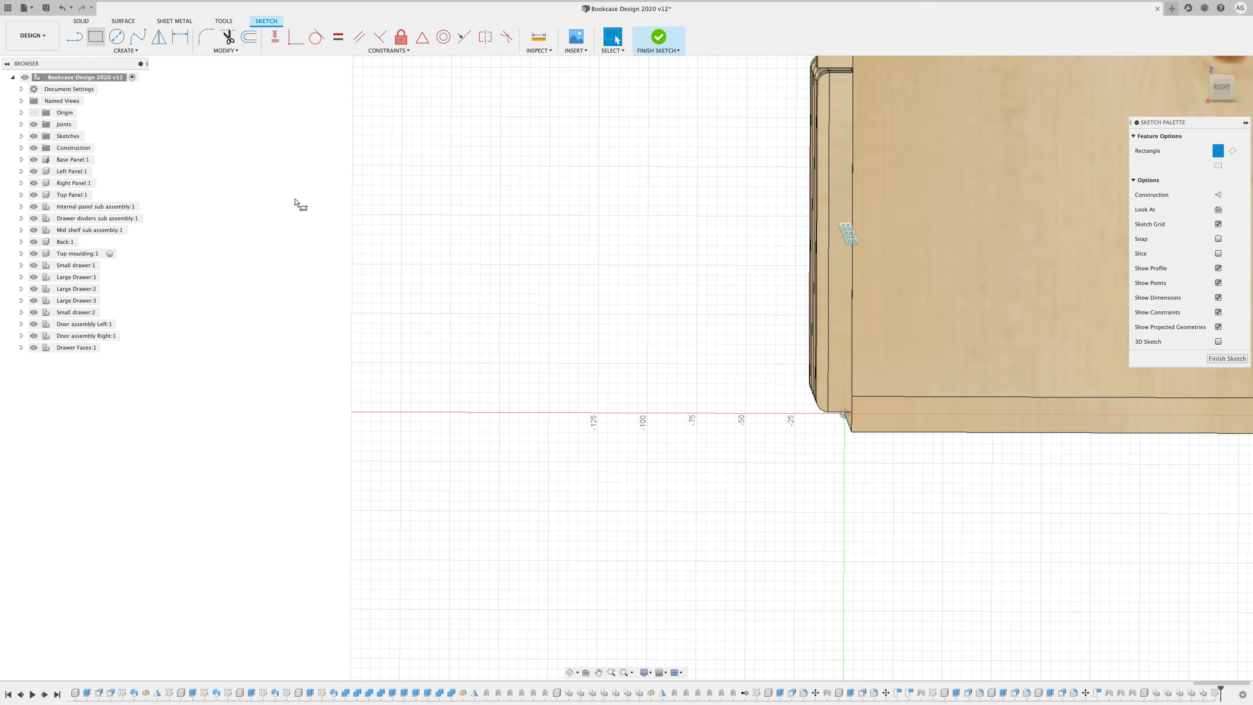
click(647, 414)
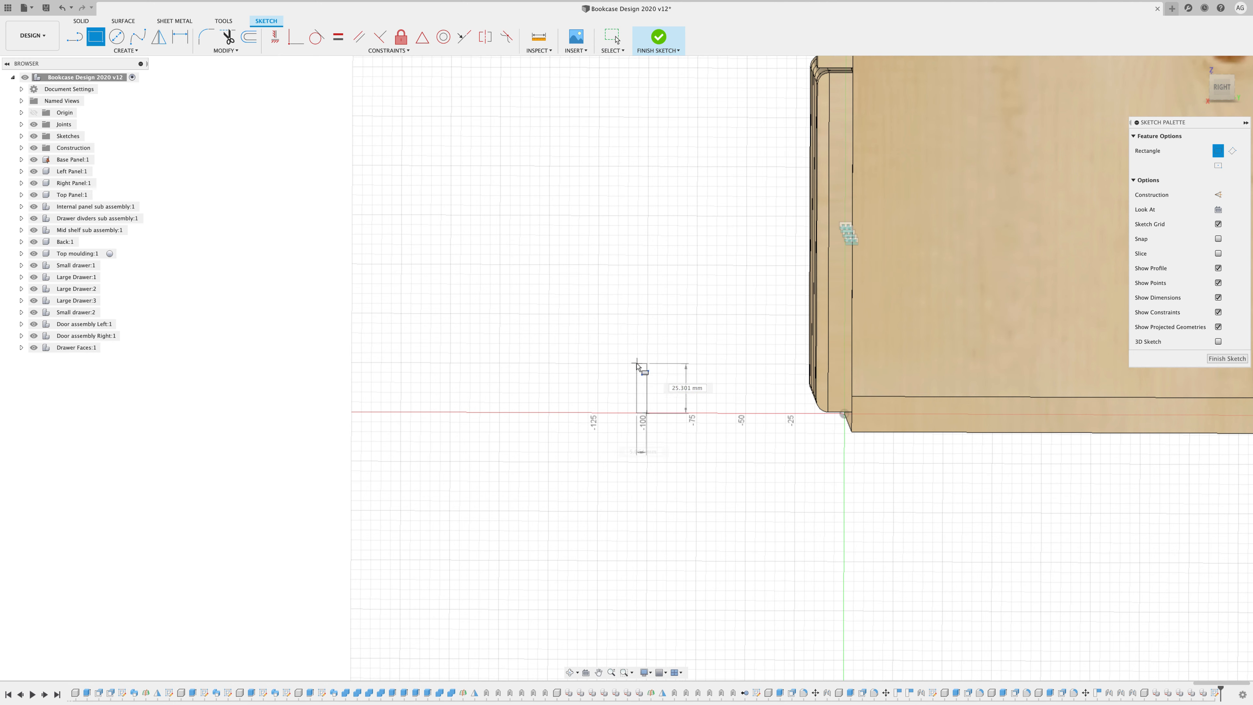
click(636, 364)
key(Escape)
scroll(641, 380, up, 5)
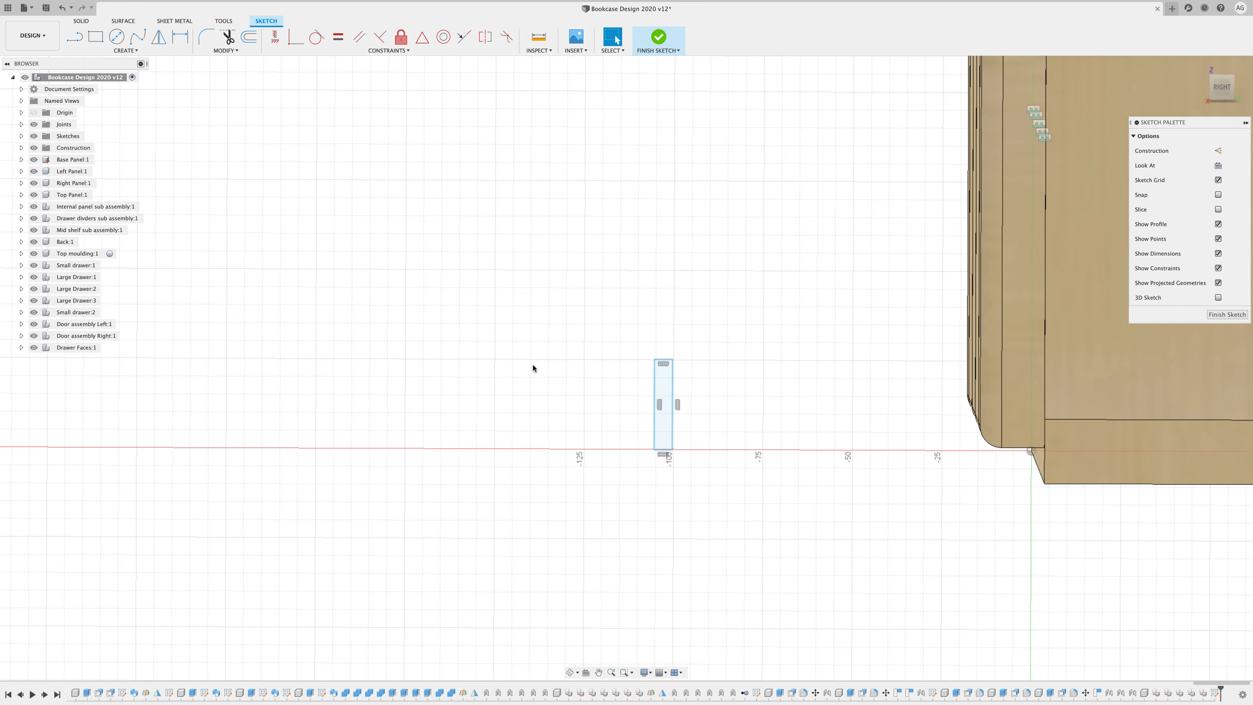
Draw a spline profile across the rectangle and adjust its tangent handle so the curve runs nearly vertical where it meets the inner vertical line.
click(137, 37)
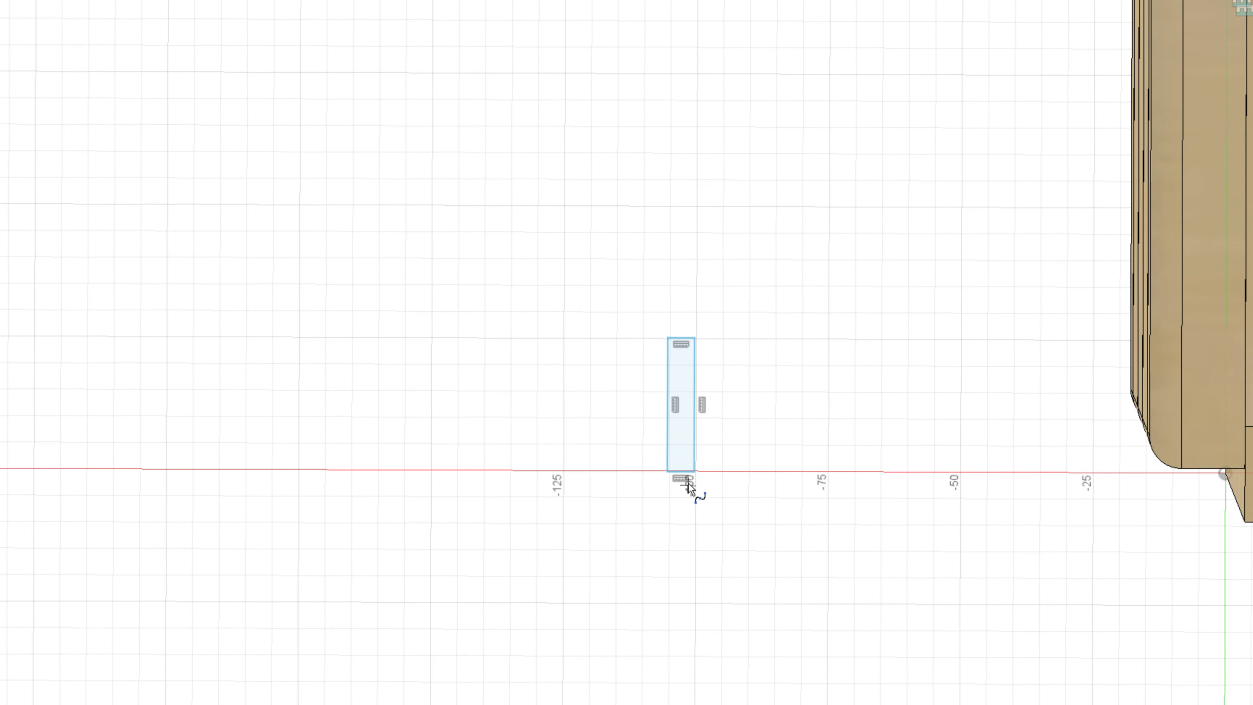
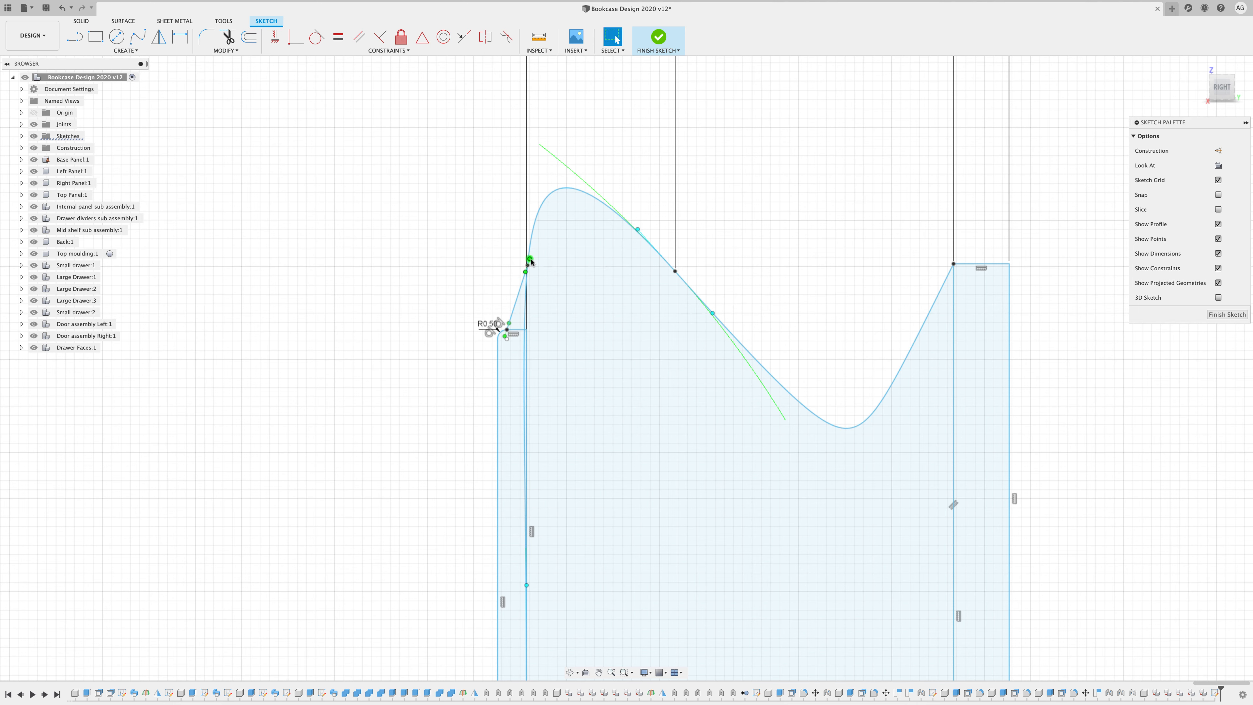
drag(530, 260, 529, 253)
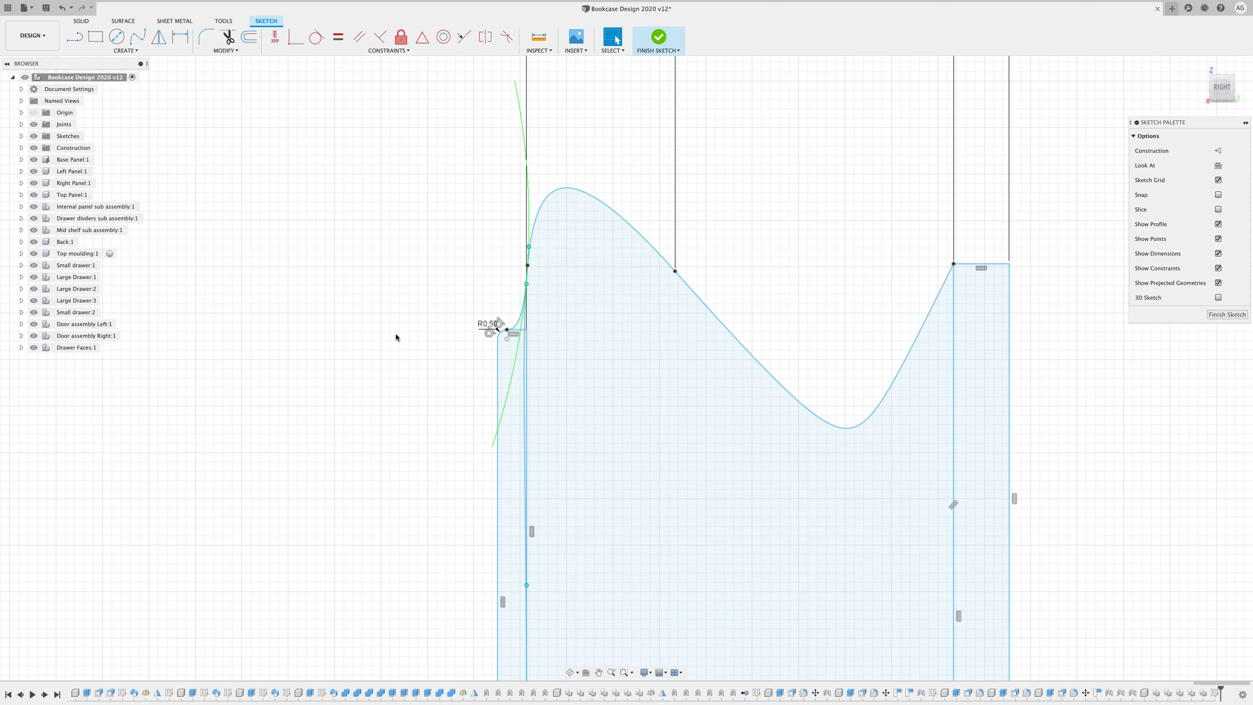
Finish the sketch of the curved spline profile.
click(527, 326)
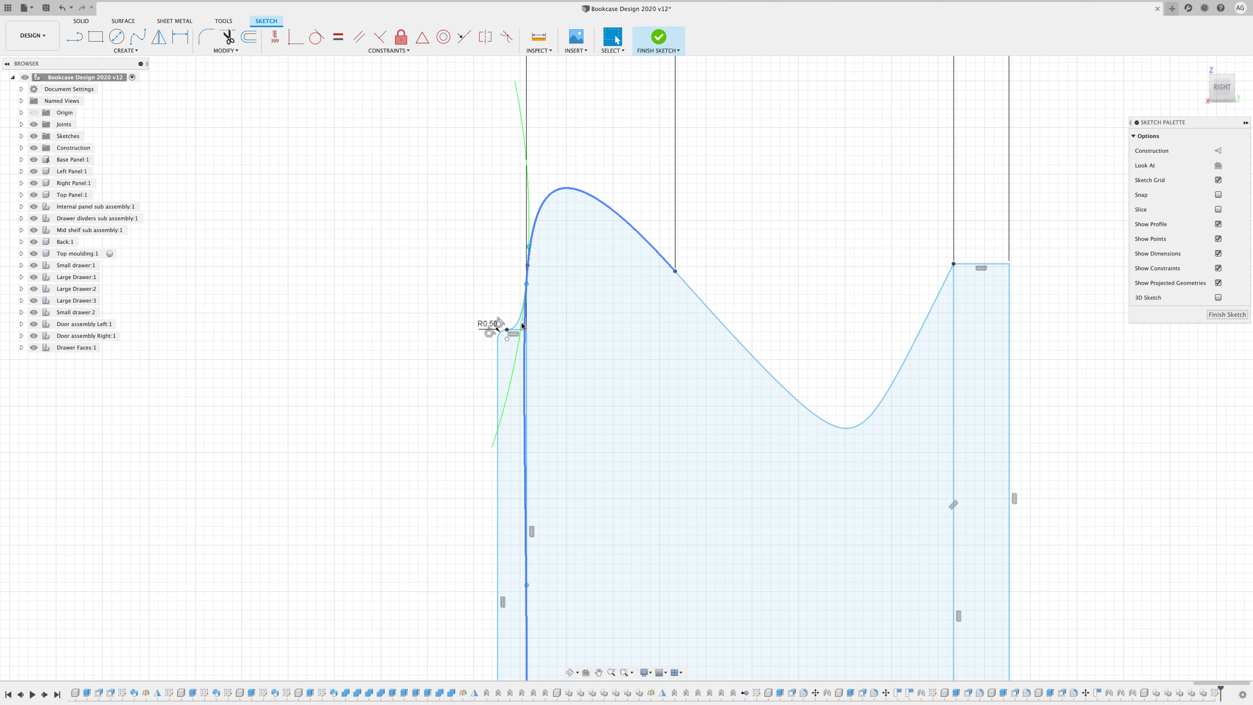
key(Escape)
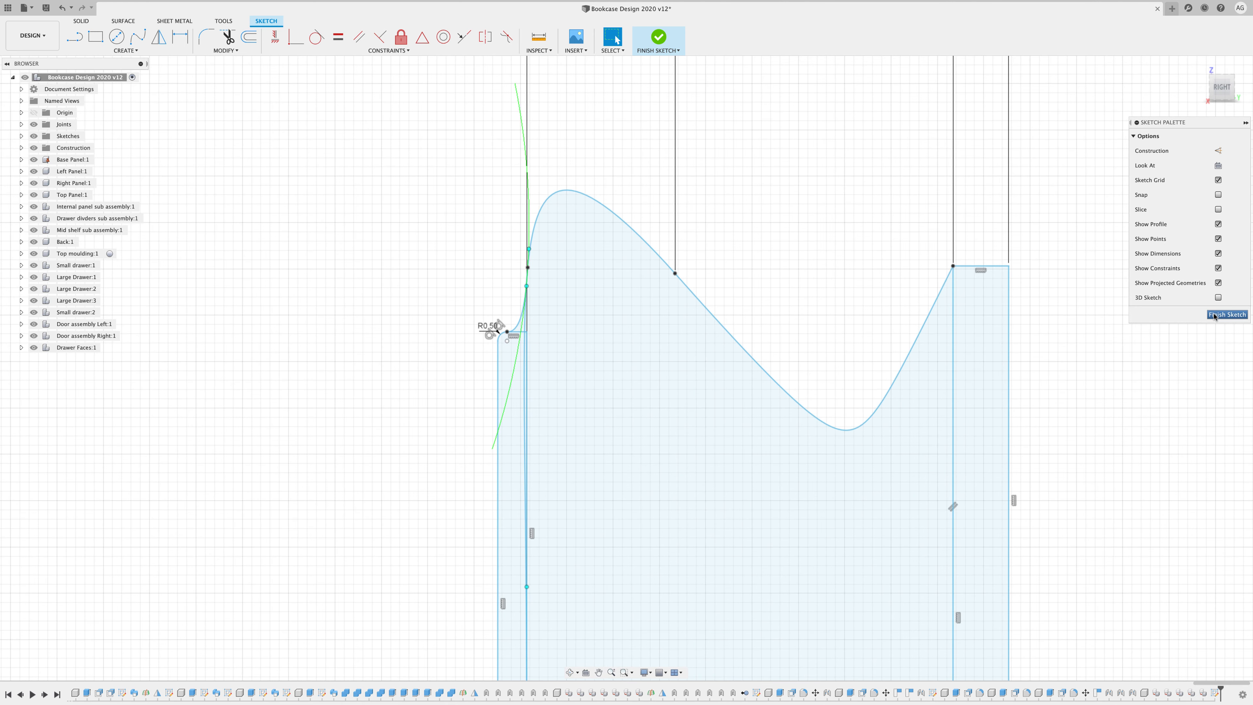
click(1215, 315)
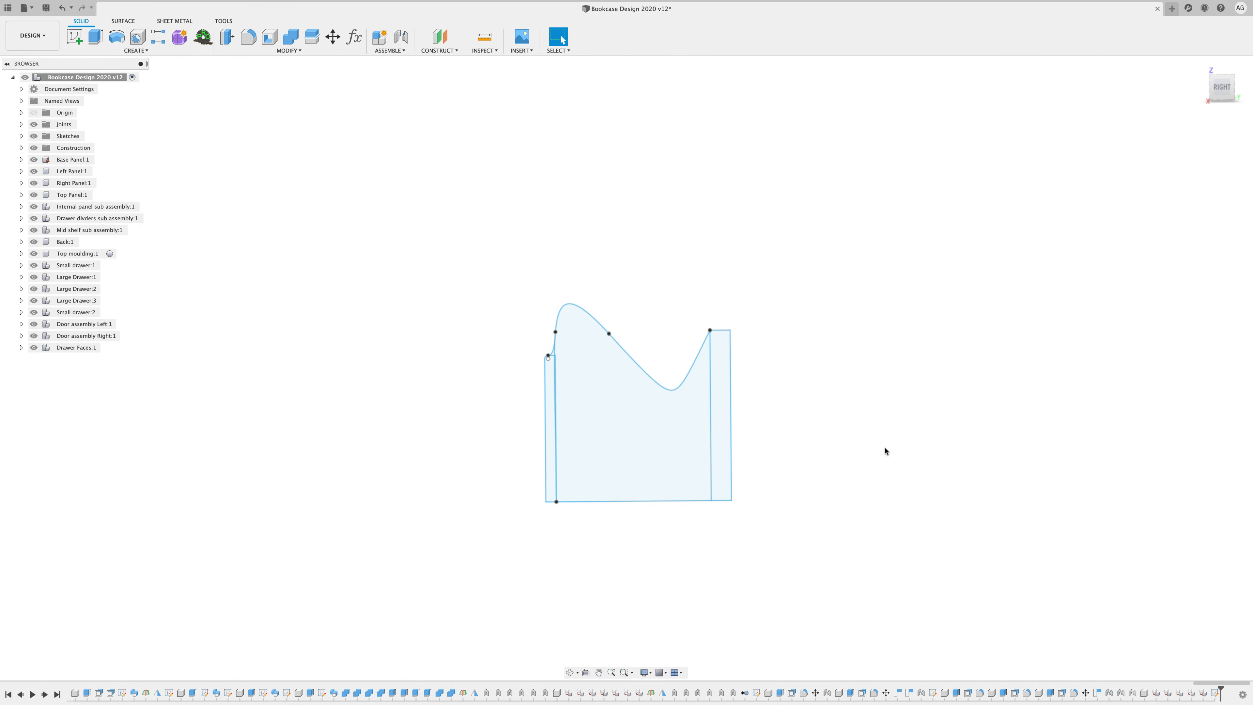
Revolve all four regions of the spline profile 360 degrees about its bottom horizontal line as a new component.
scroll(885, 448, up, 2)
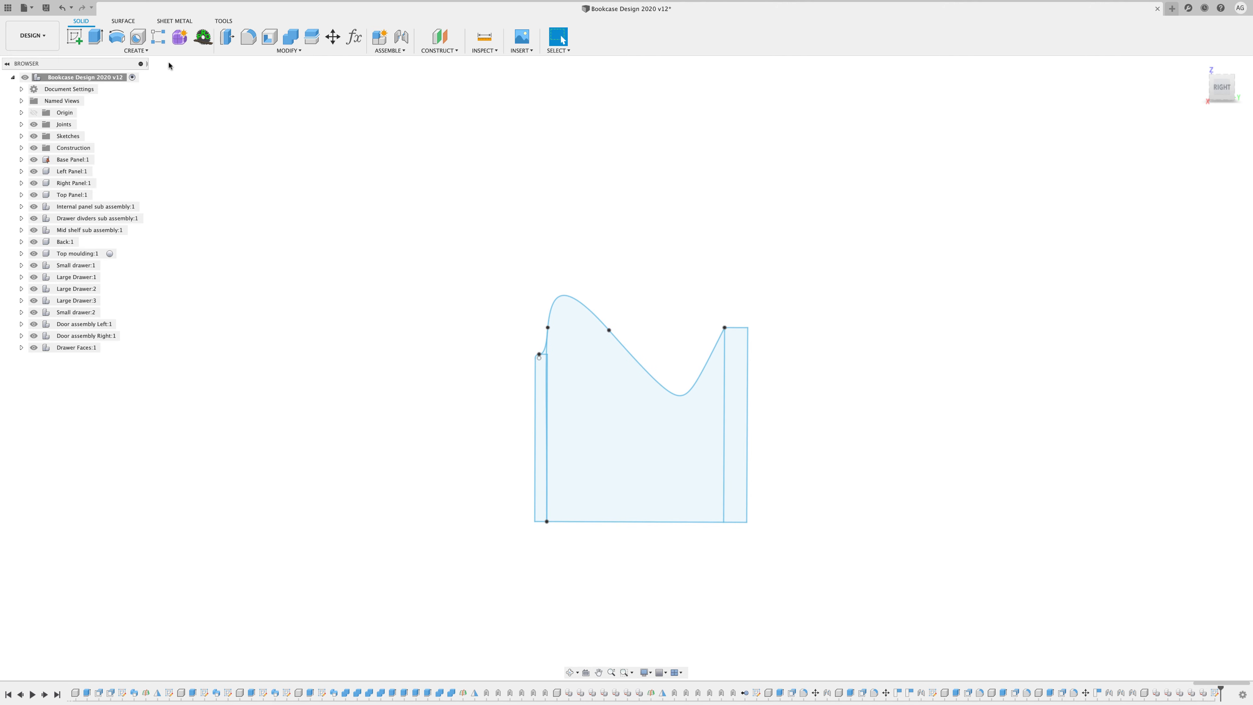
click(146, 51)
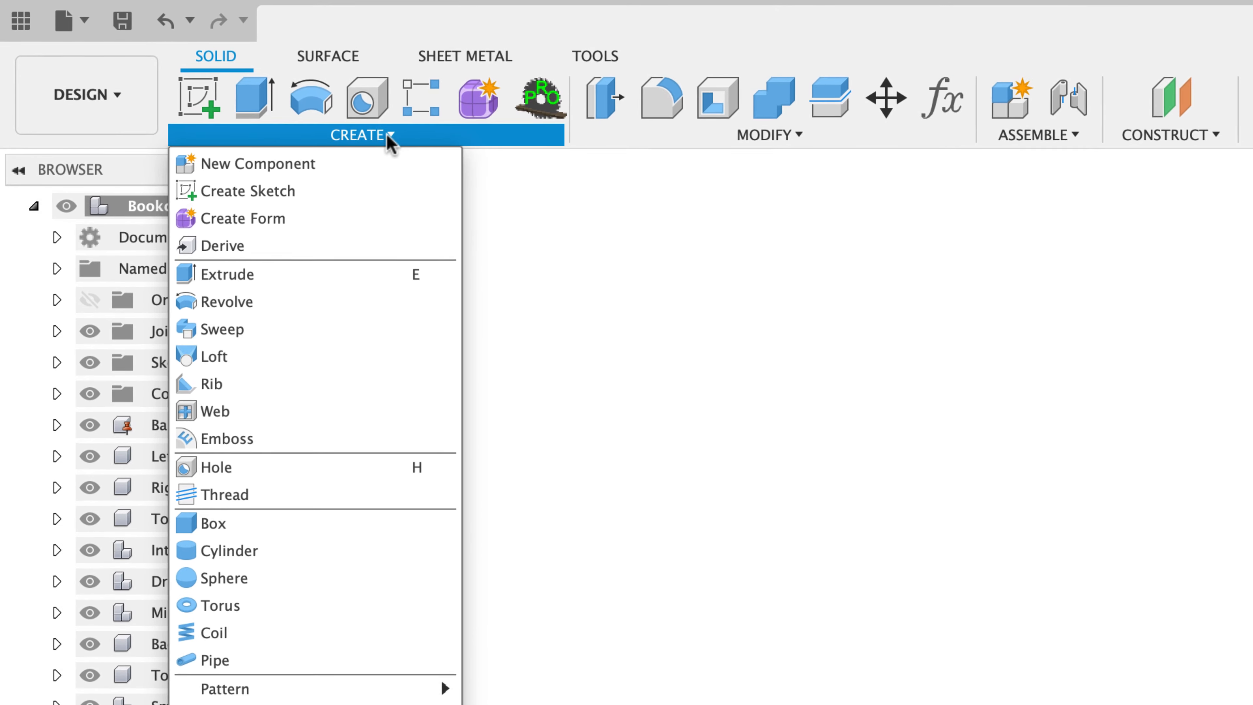
click(225, 304)
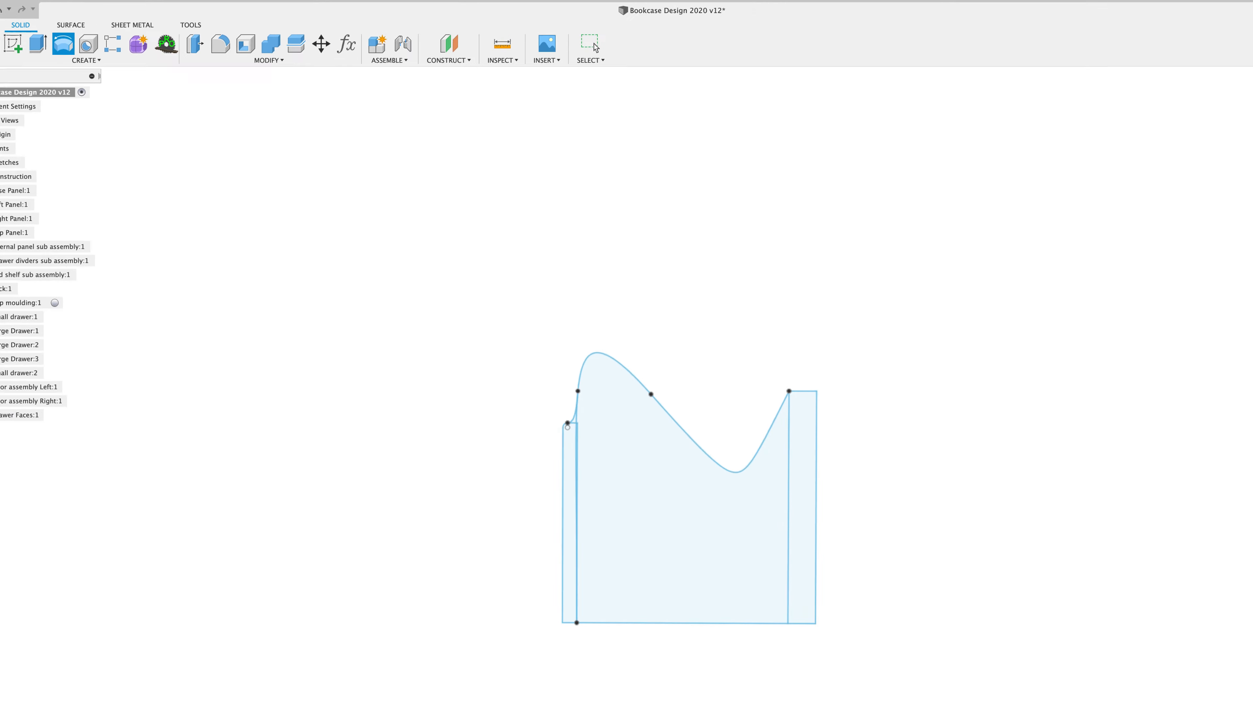
drag(1230, 134, 498, 168)
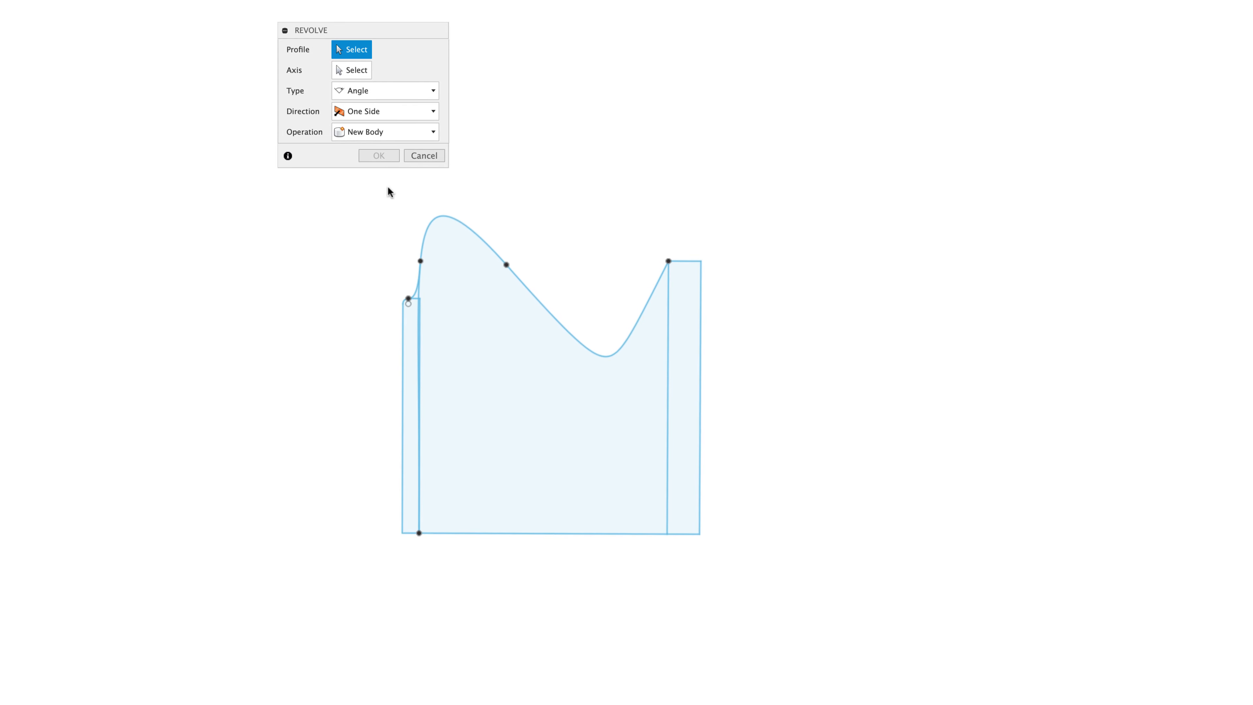
click(409, 323)
click(467, 324)
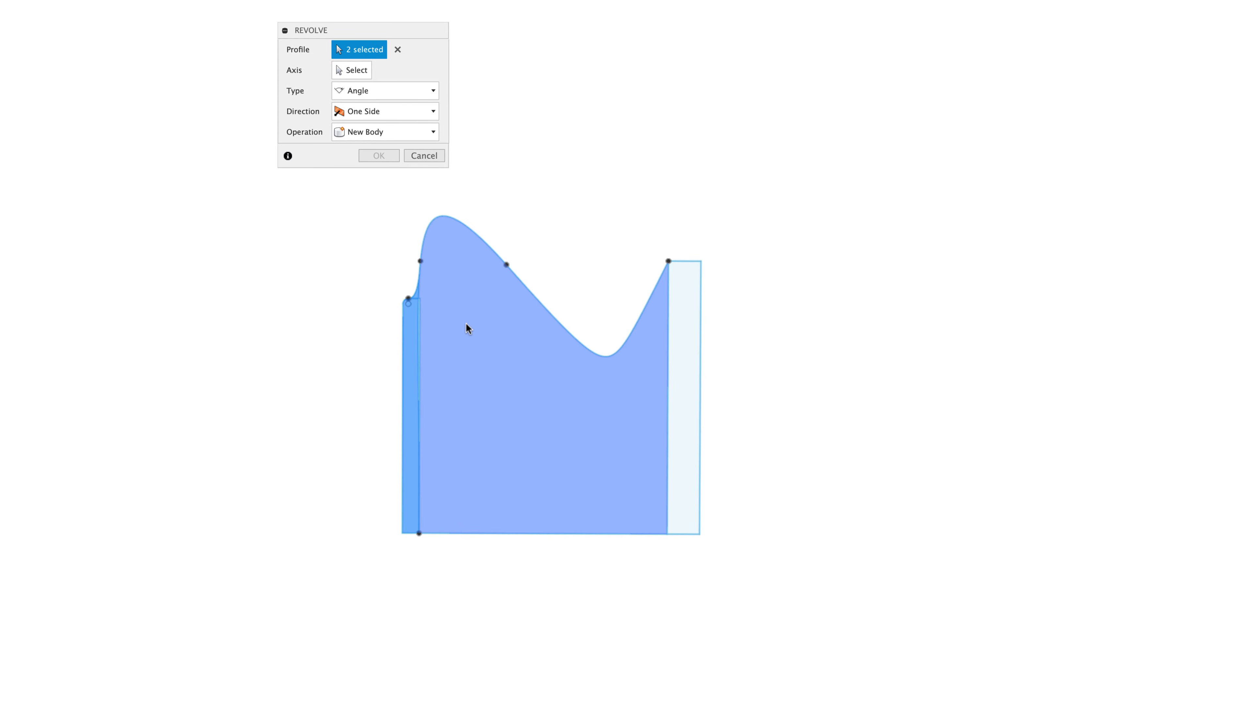
click(467, 324)
click(680, 330)
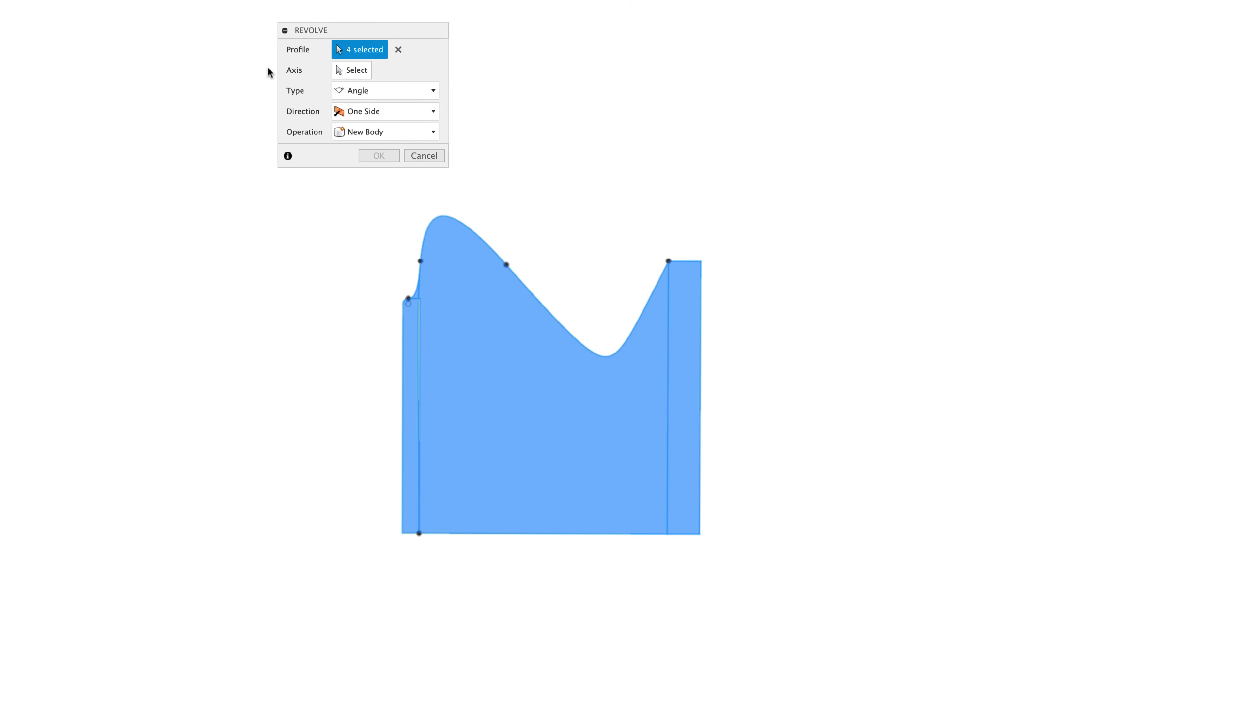
click(360, 72)
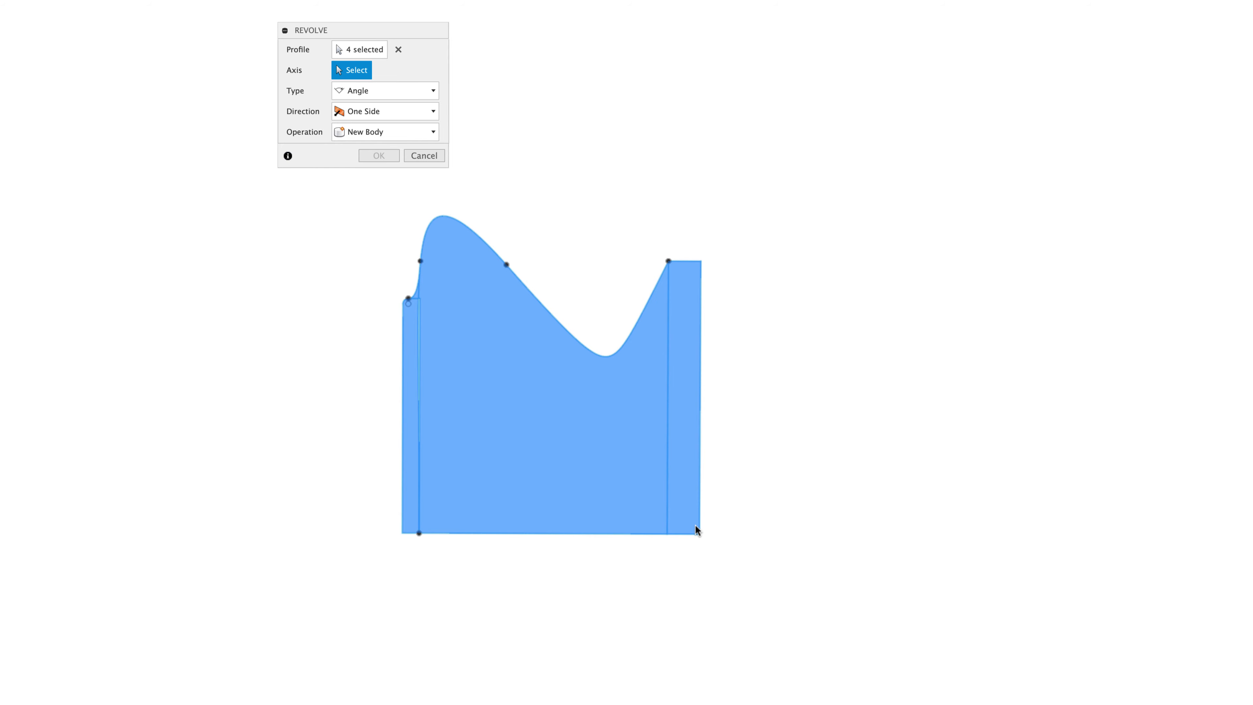
click(562, 533)
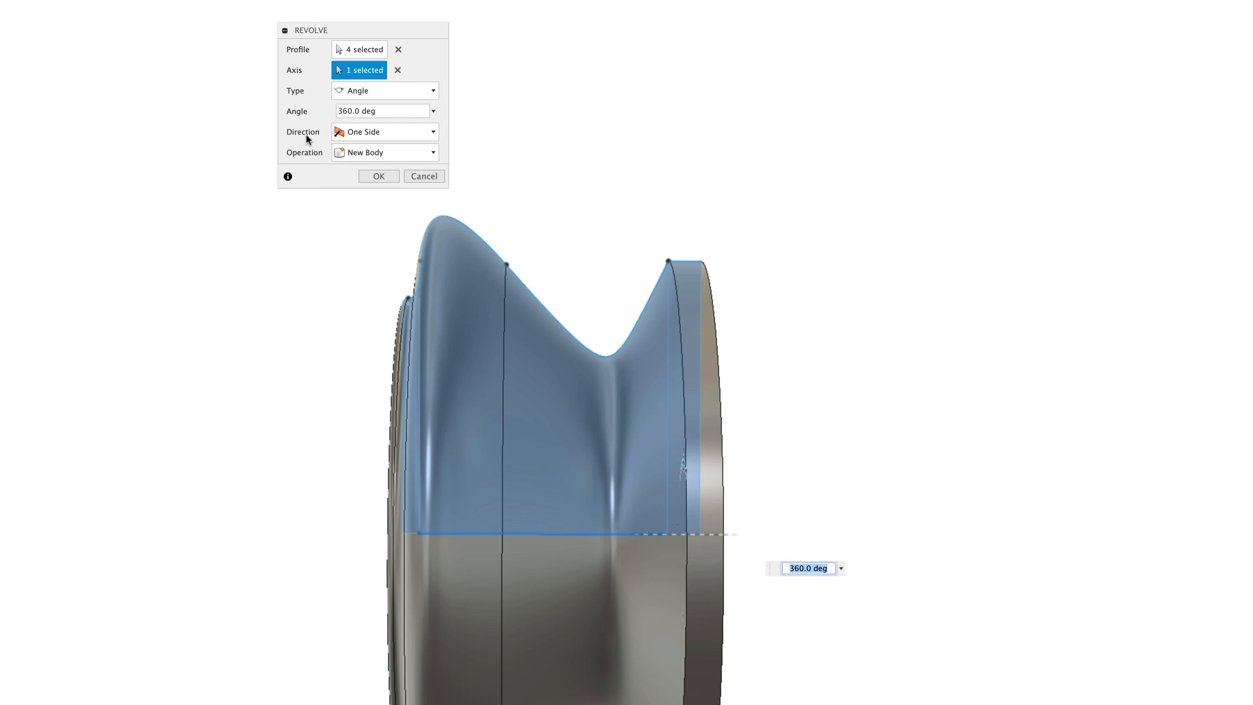
click(364, 155)
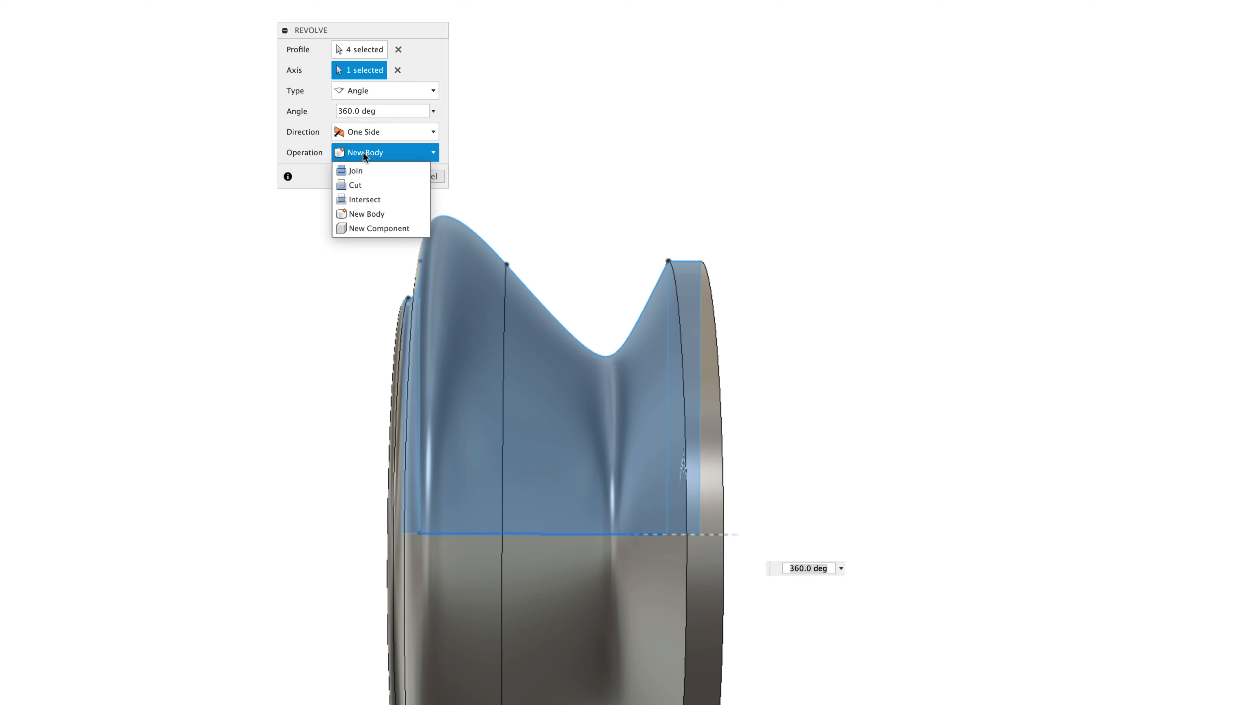
click(391, 230)
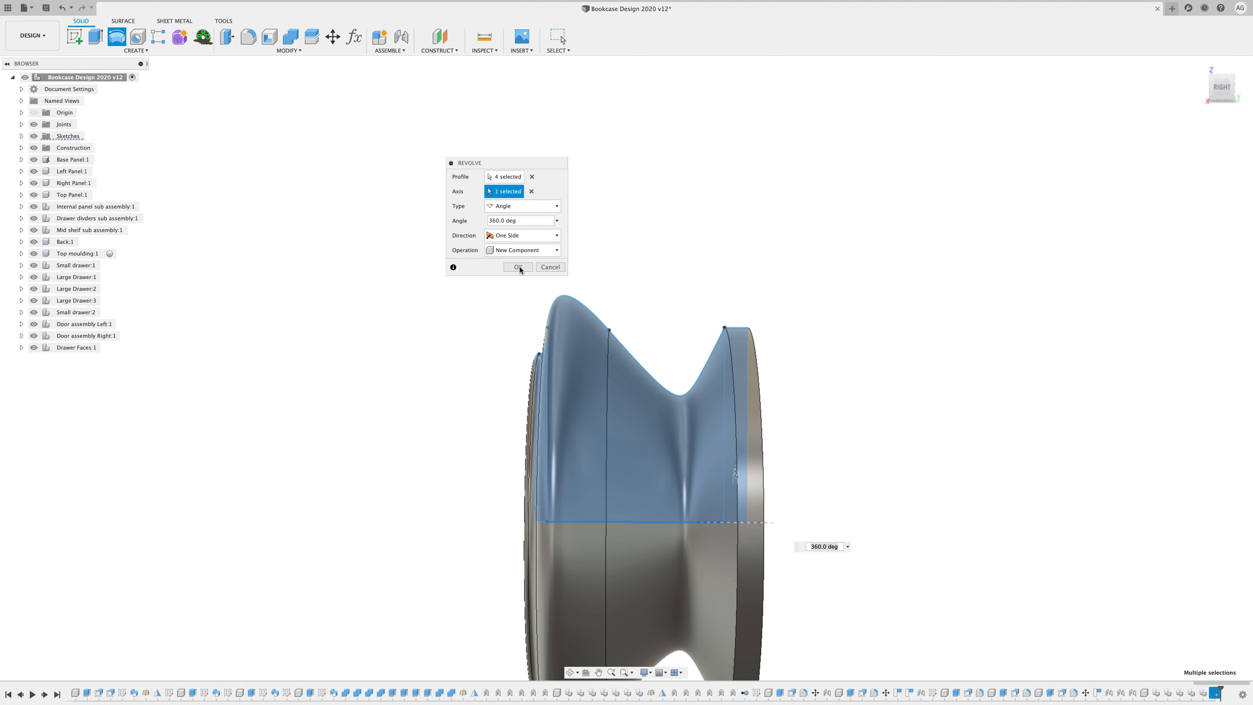
click(518, 267)
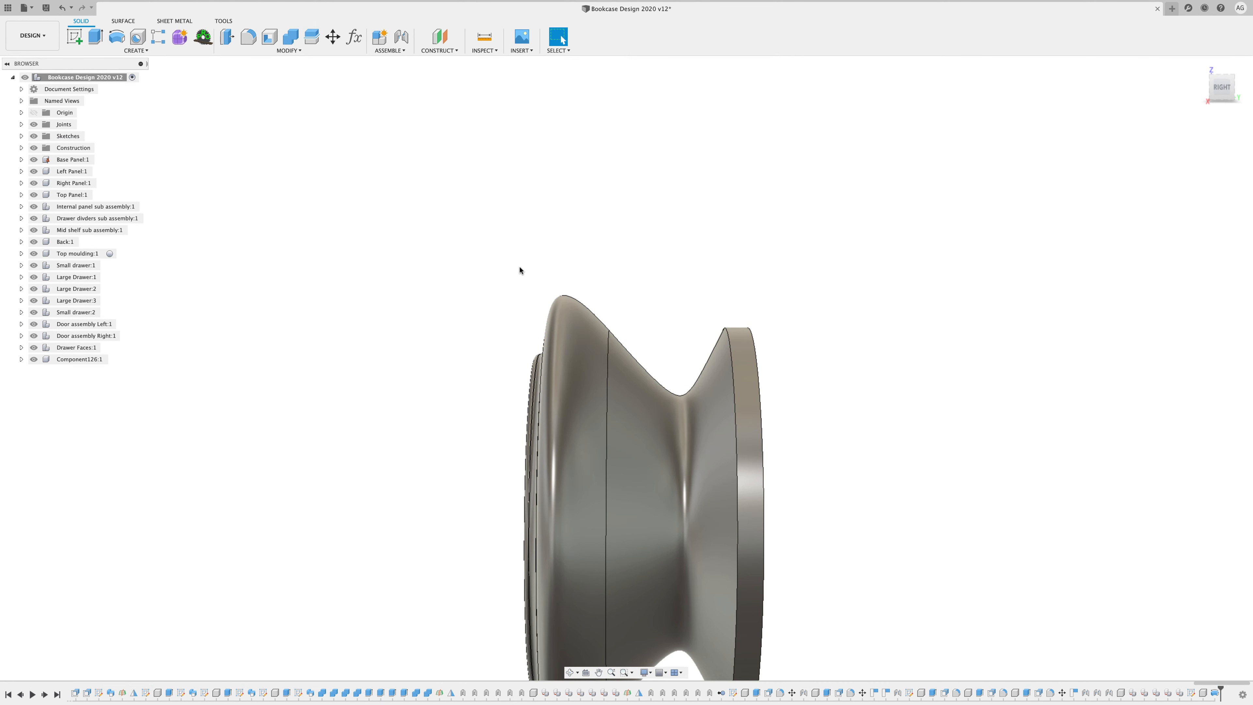
Rename the revolved knob component as Drawer Pull.
scroll(519, 265, down, 10)
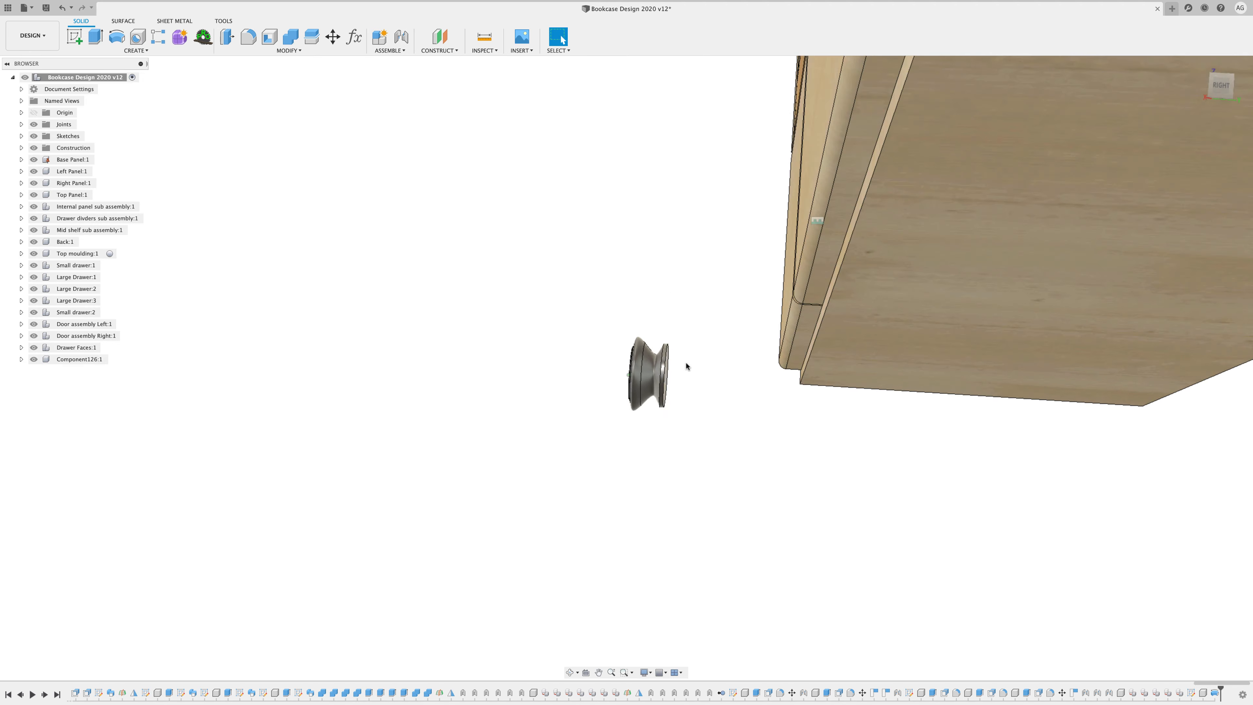
click(75, 359)
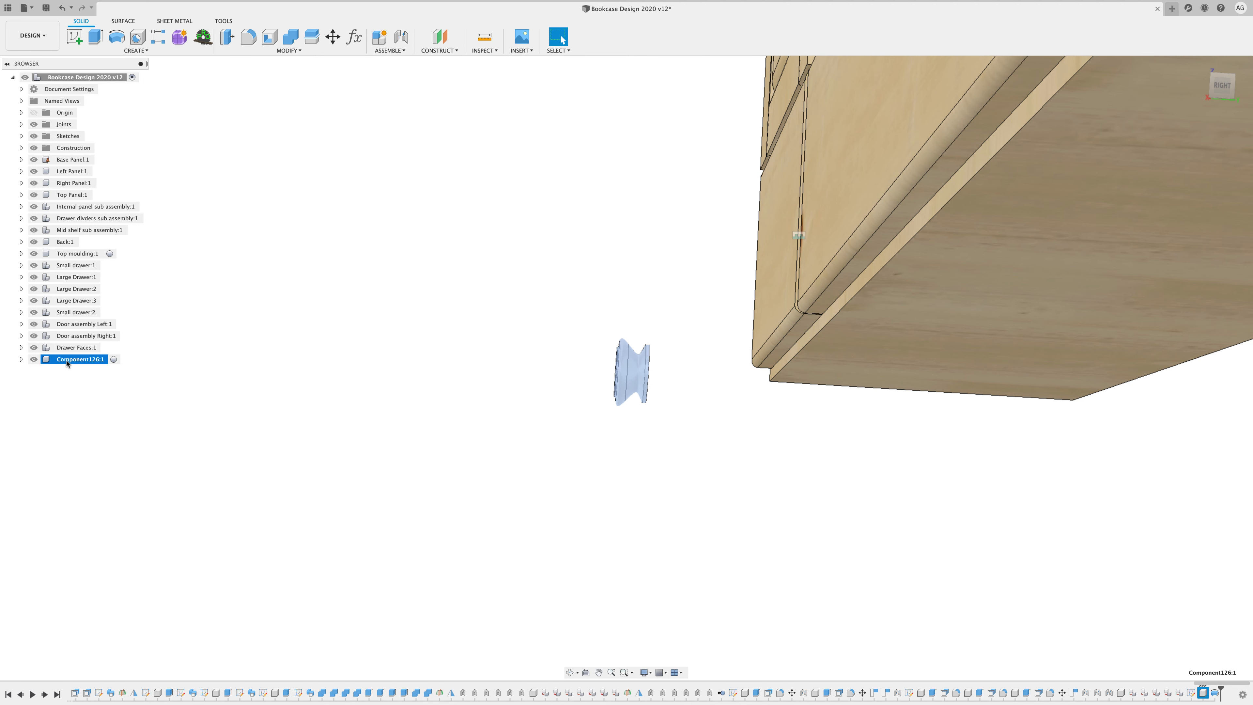
text(Dra)
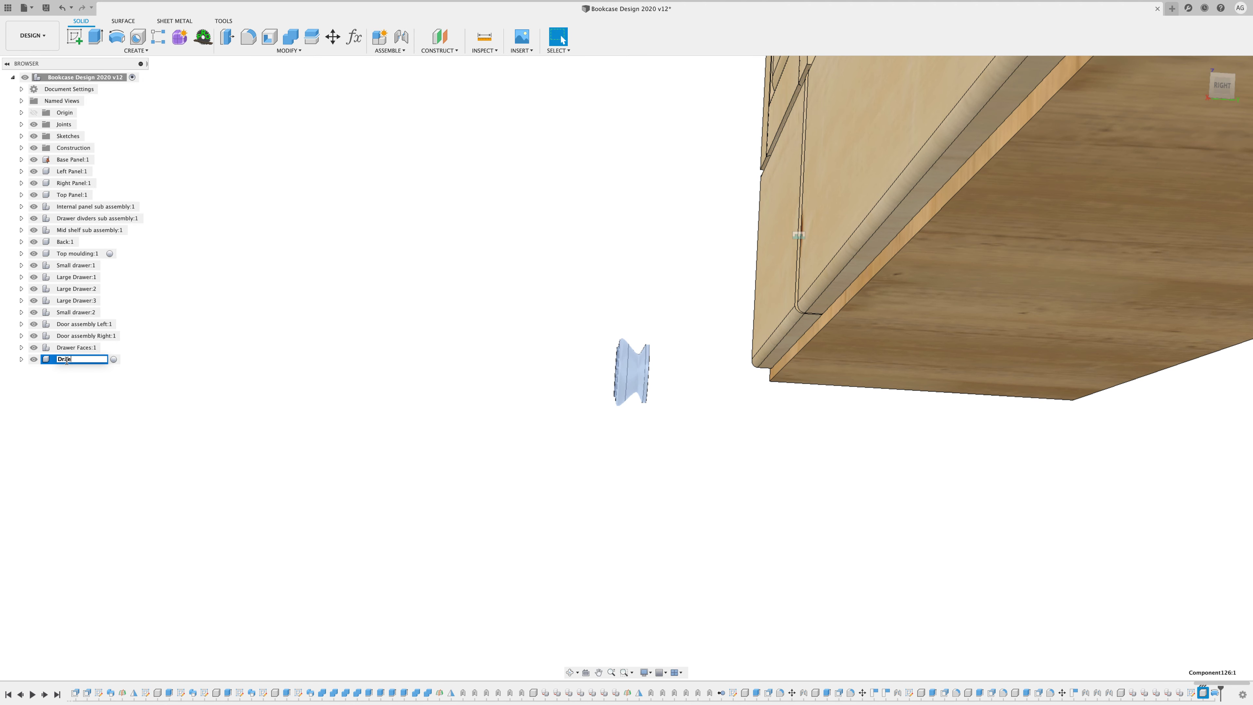
text(wer Pull:1)
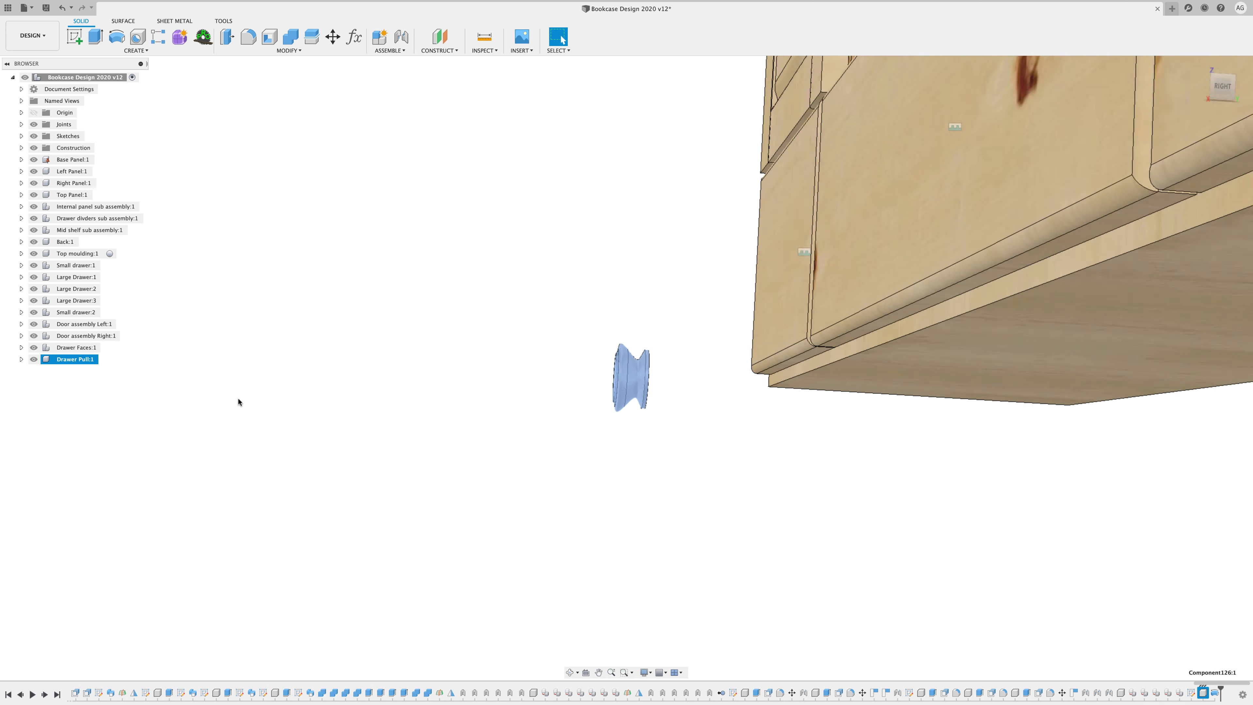
click(213, 391)
Assign the Steel physical material already used in this design to the Drawer Pull component.
right_click(87, 363)
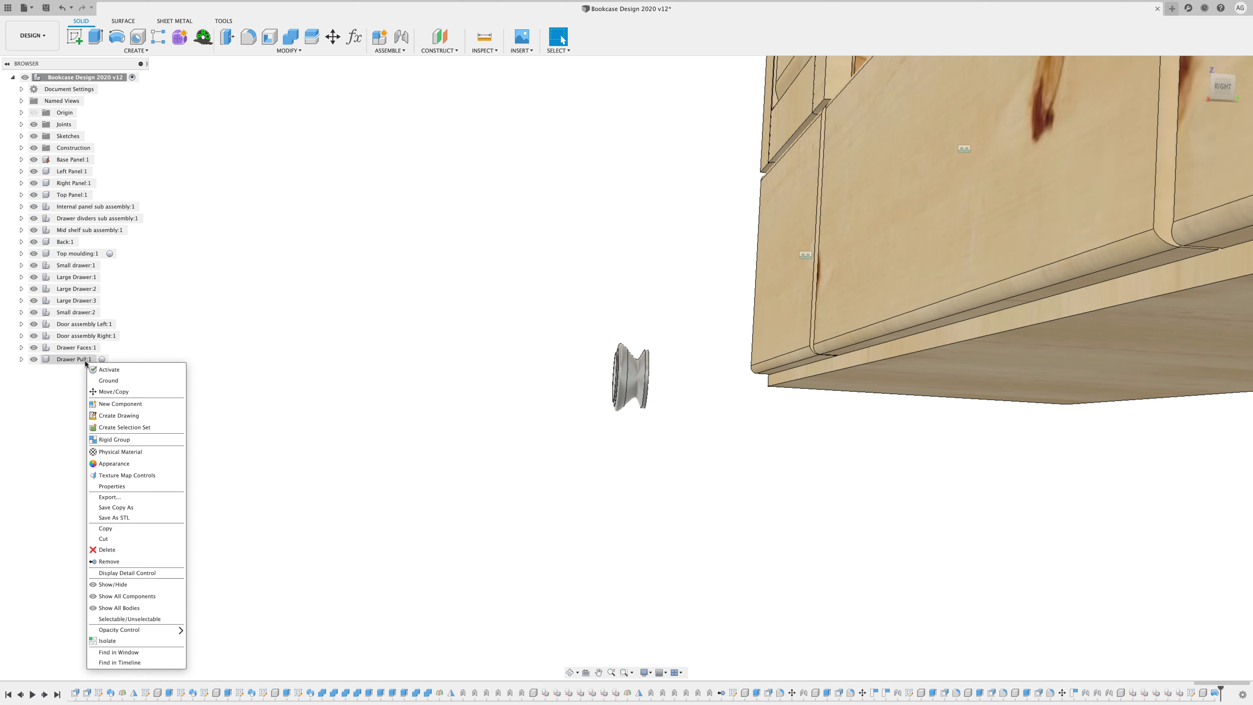
click(130, 451)
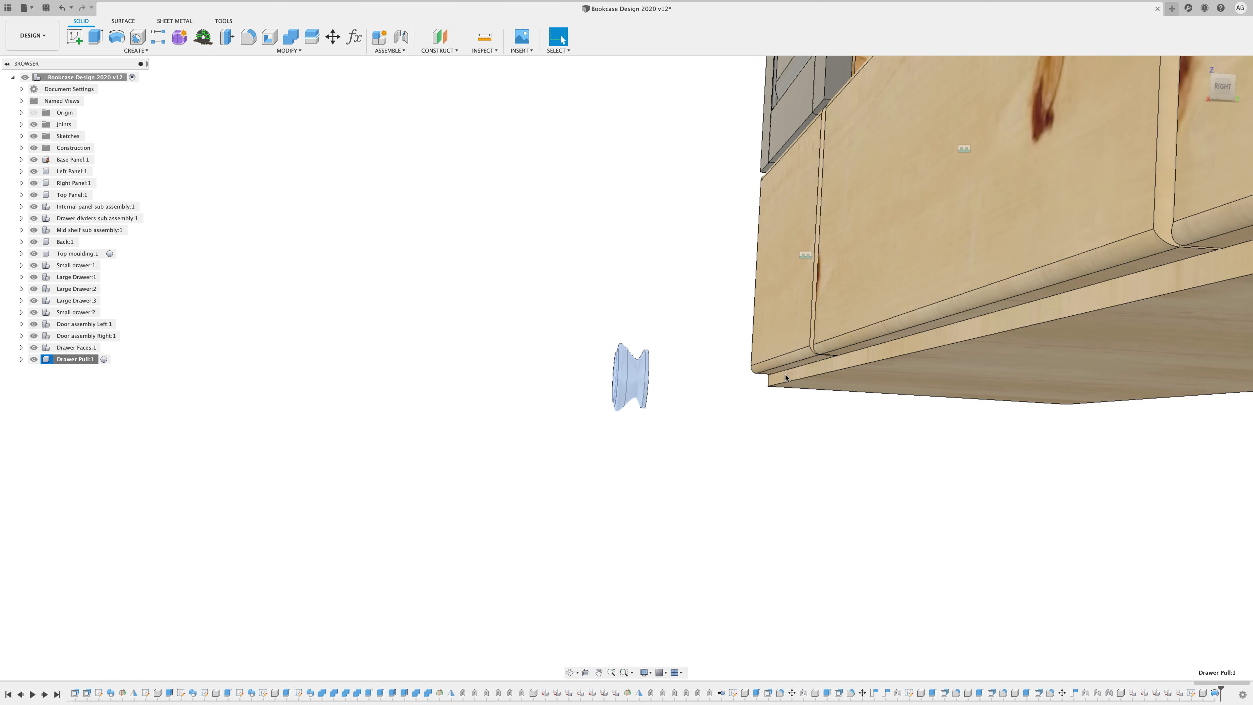
scroll(815, 363, down, 3)
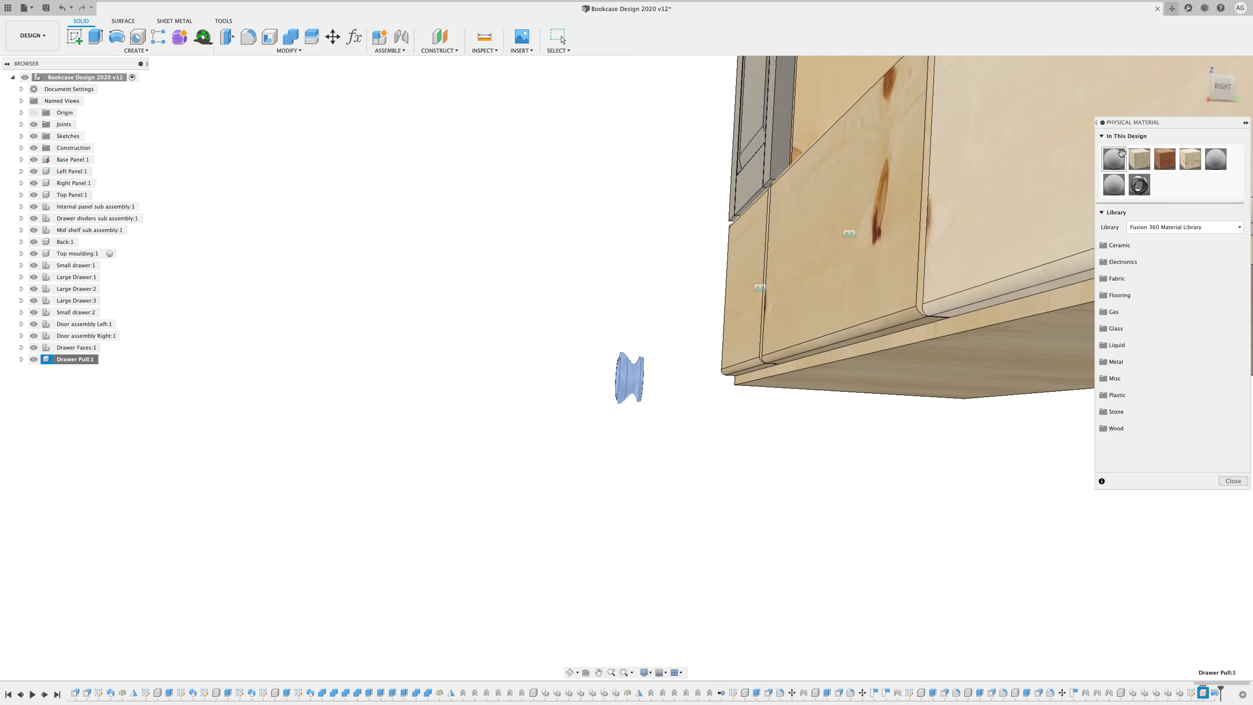
drag(1169, 124, 298, 140)
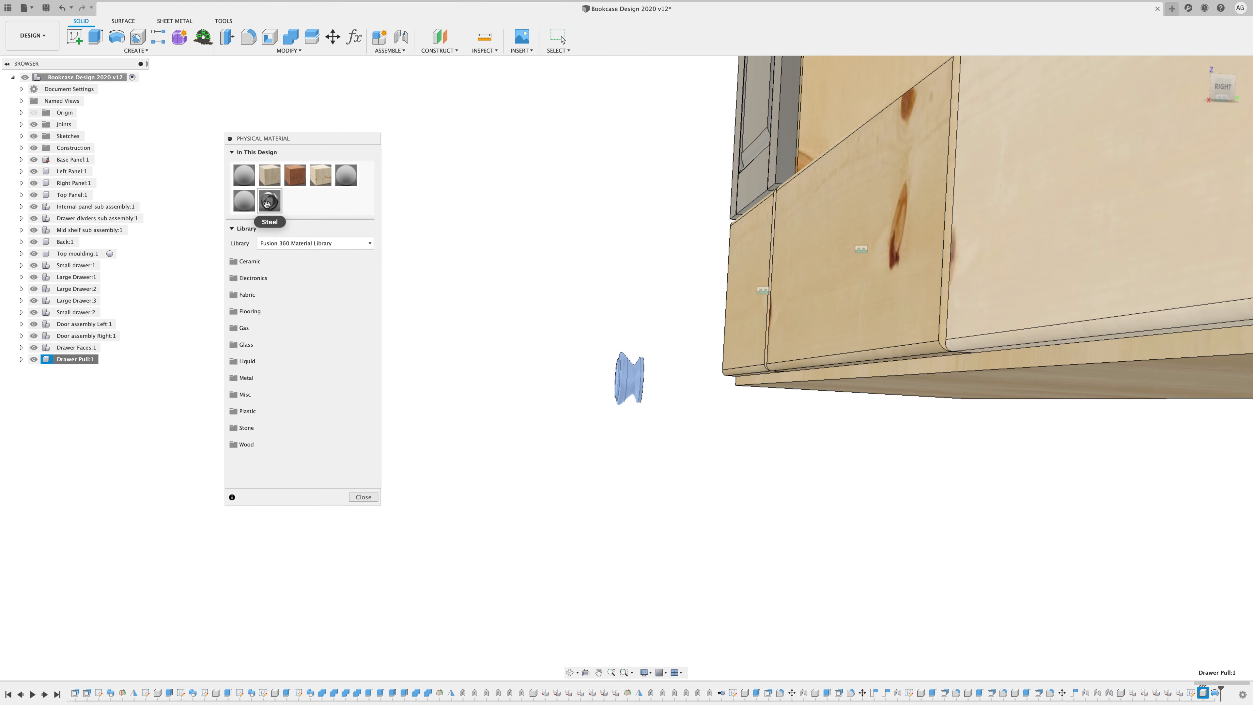
drag(270, 203, 631, 353)
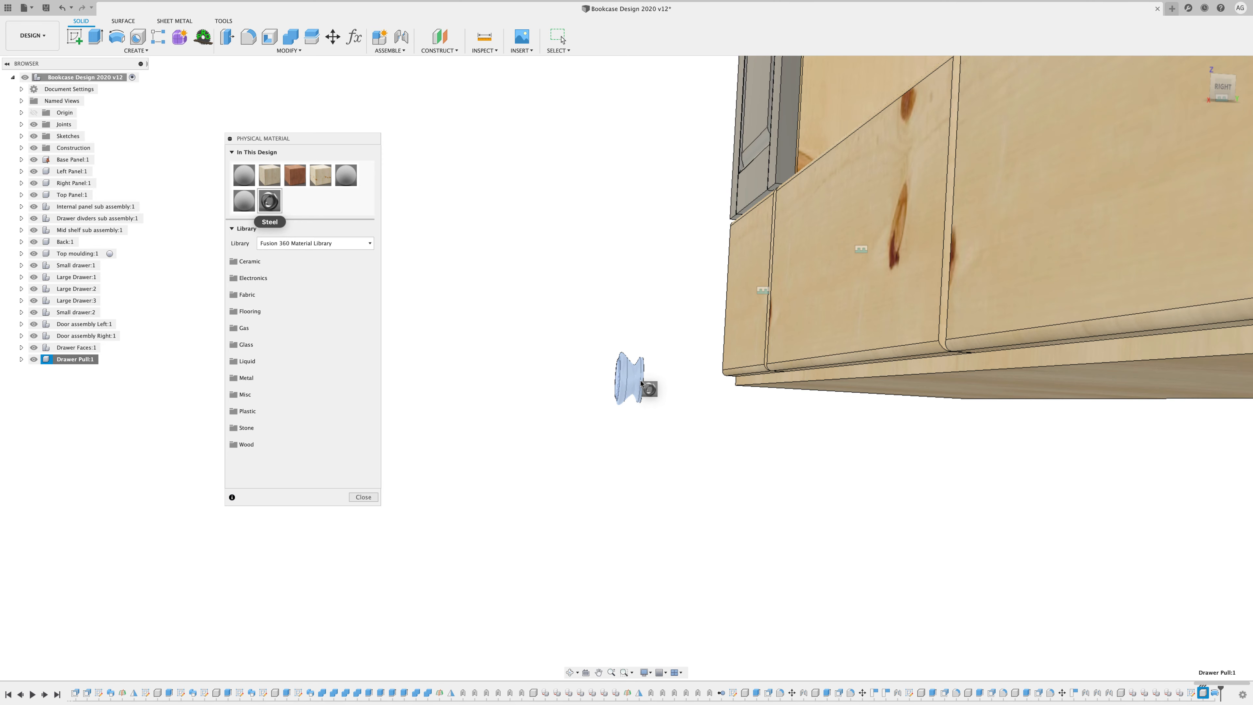
click(370, 497)
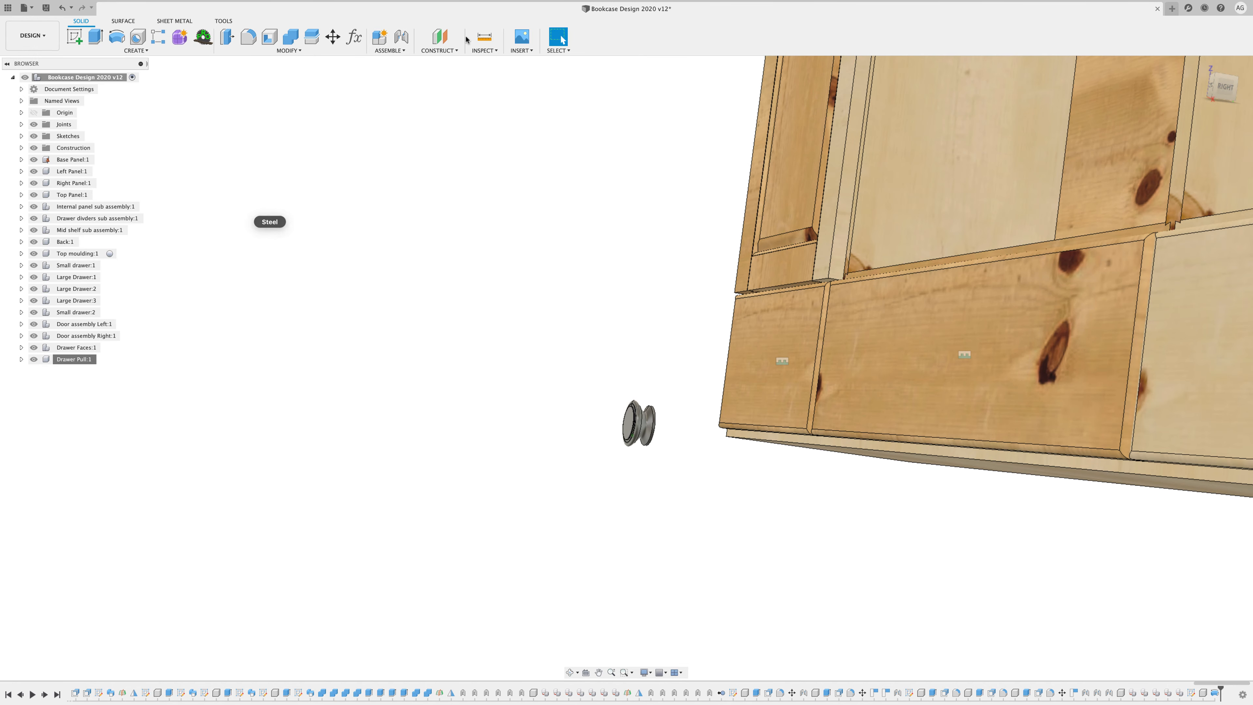
Joint the centre of the drawer pull's flat back face to the centre of the leftmost small drawer face with zero offsets.
click(401, 36)
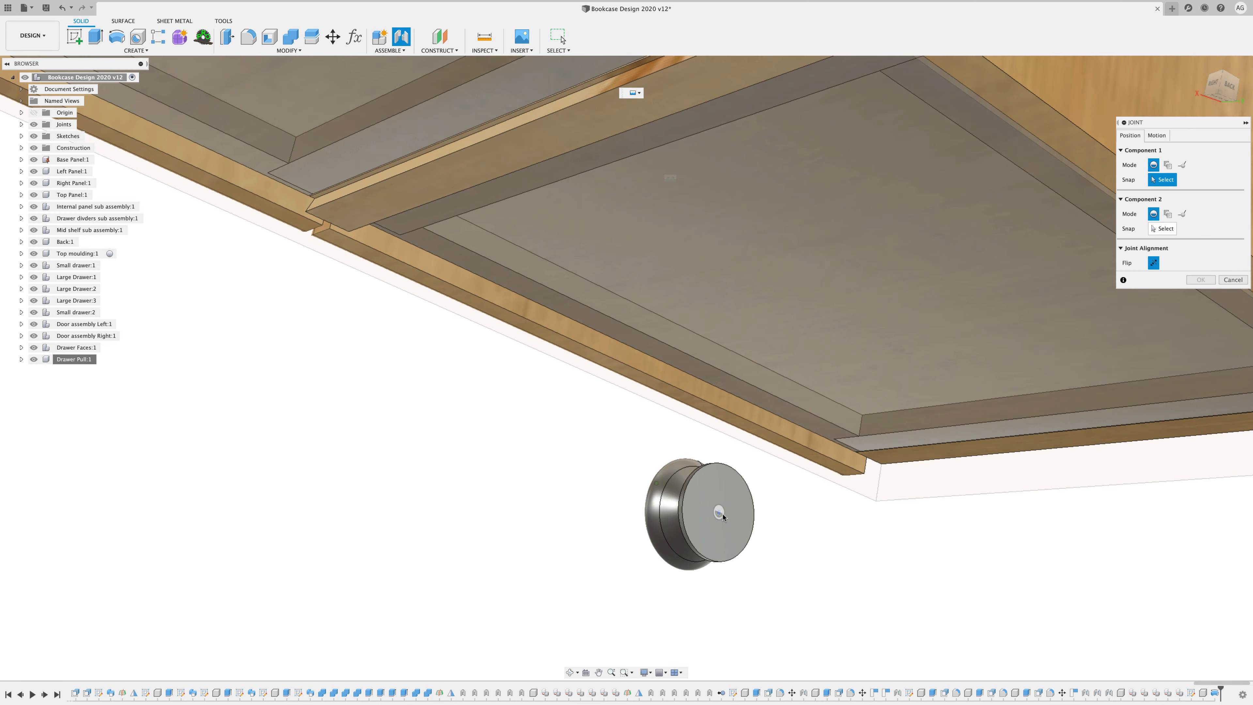
click(720, 515)
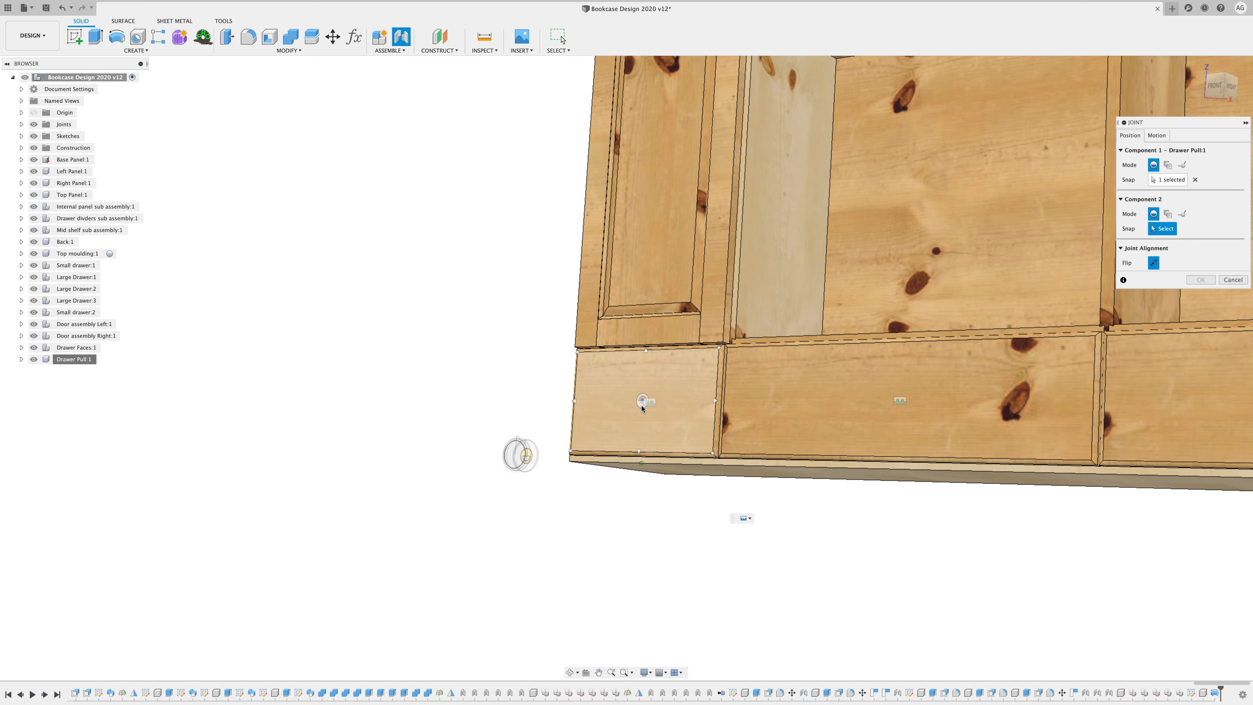
click(630, 435)
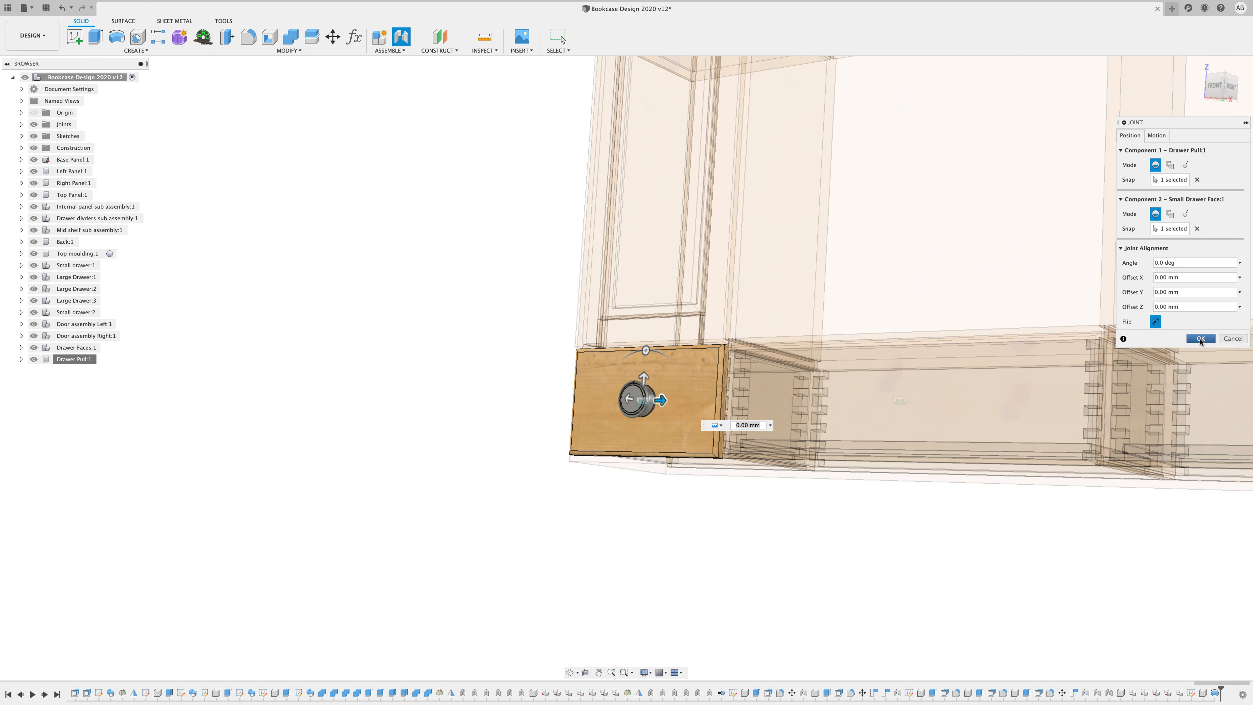
click(1200, 339)
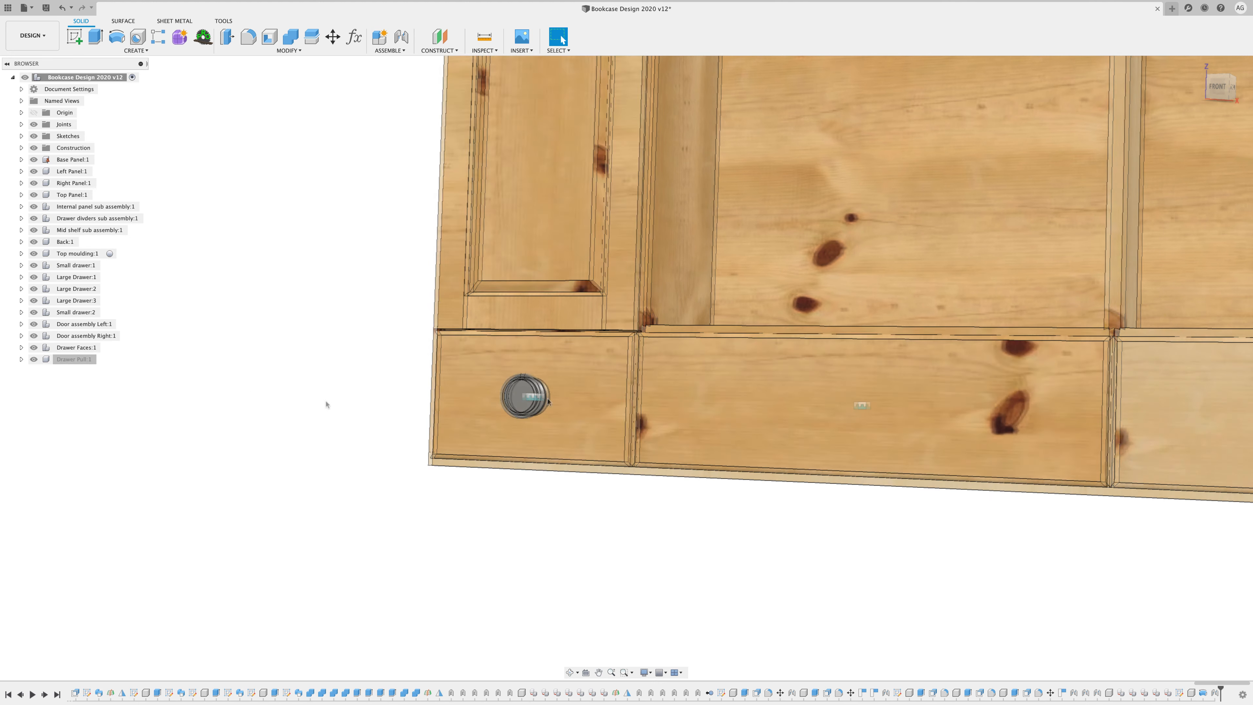
Hide the joint markers Rigid27 through Rigid32.
click(20, 124)
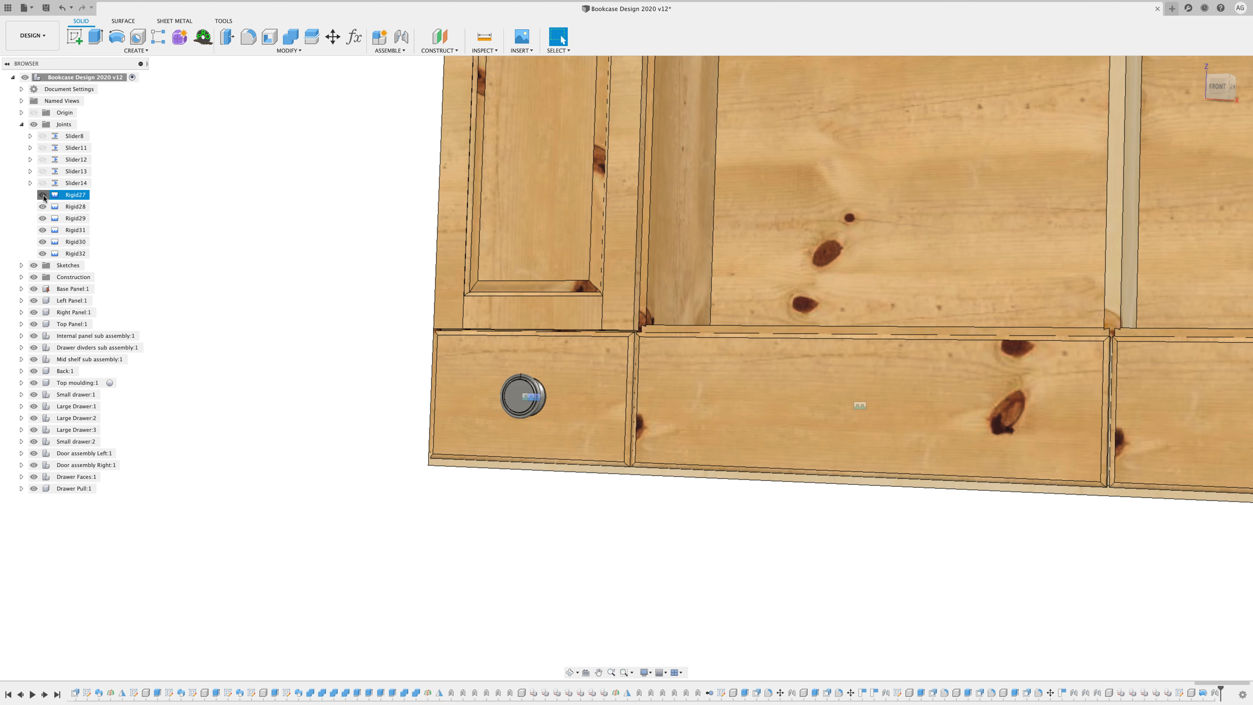
click(42, 218)
click(42, 230)
click(43, 242)
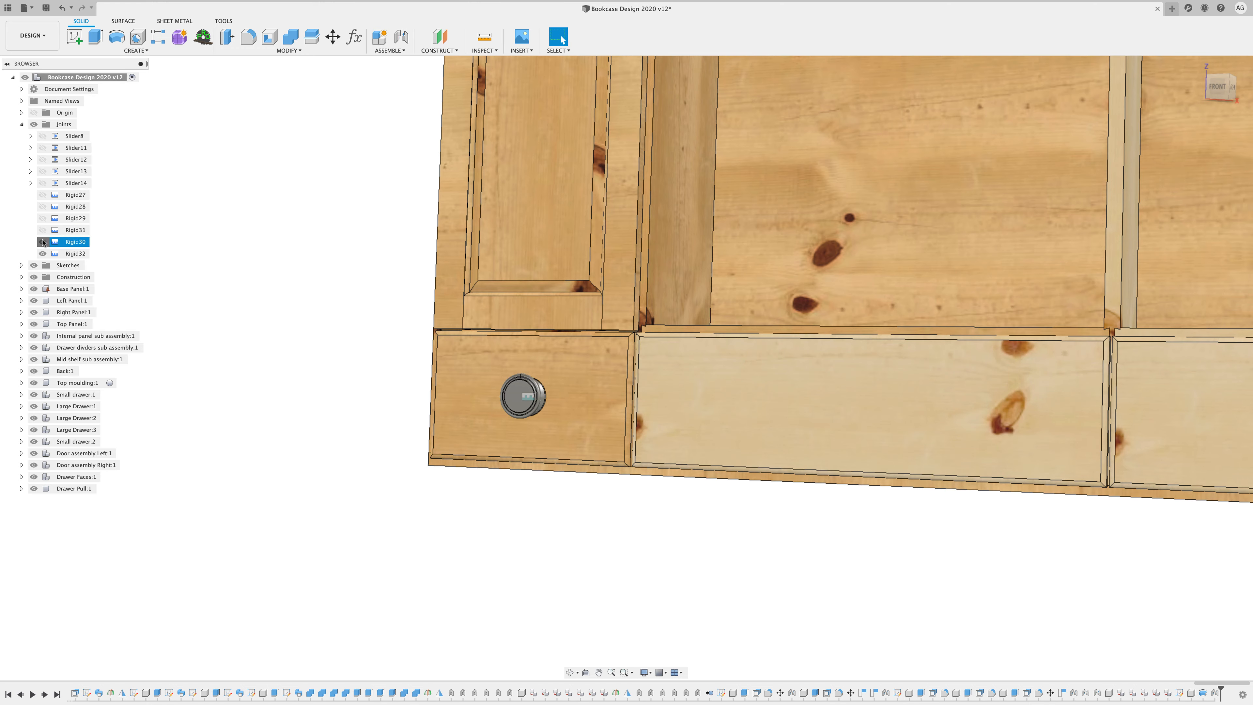
click(42, 254)
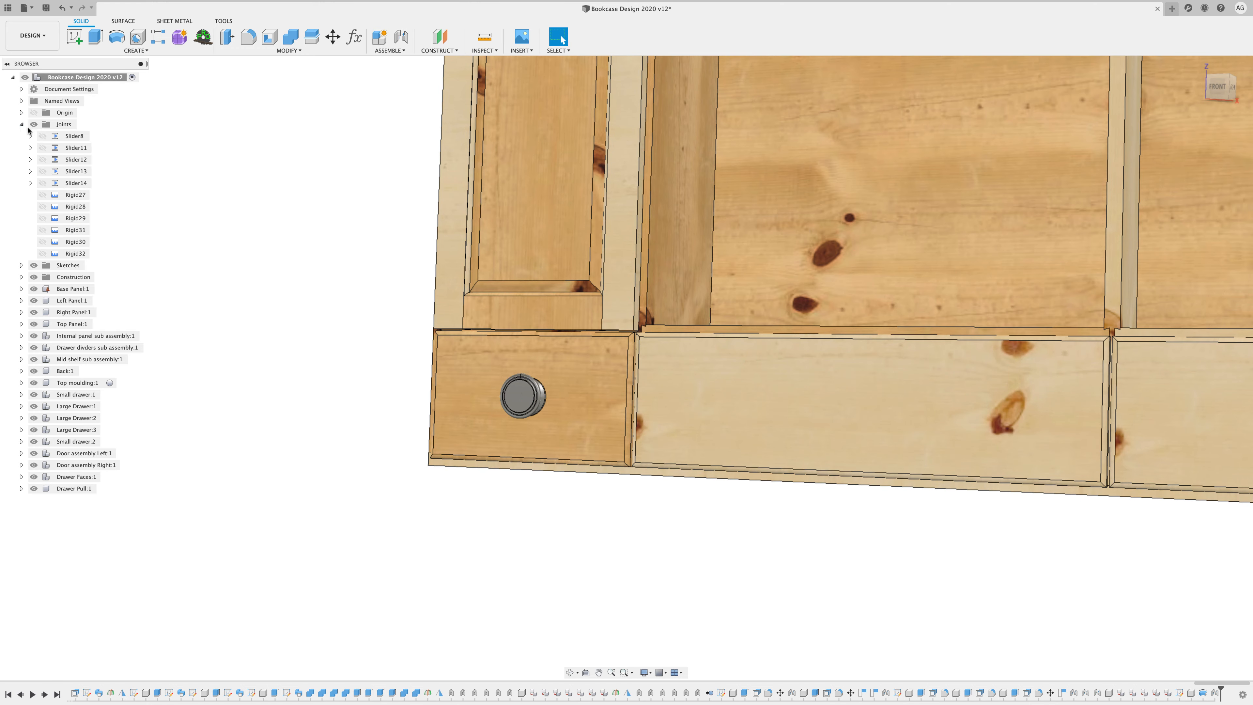
click(22, 124)
Paste a copy of the Drawer Pull component and move it -225 mm along Z, below the leftmost small drawer.
key(F6)
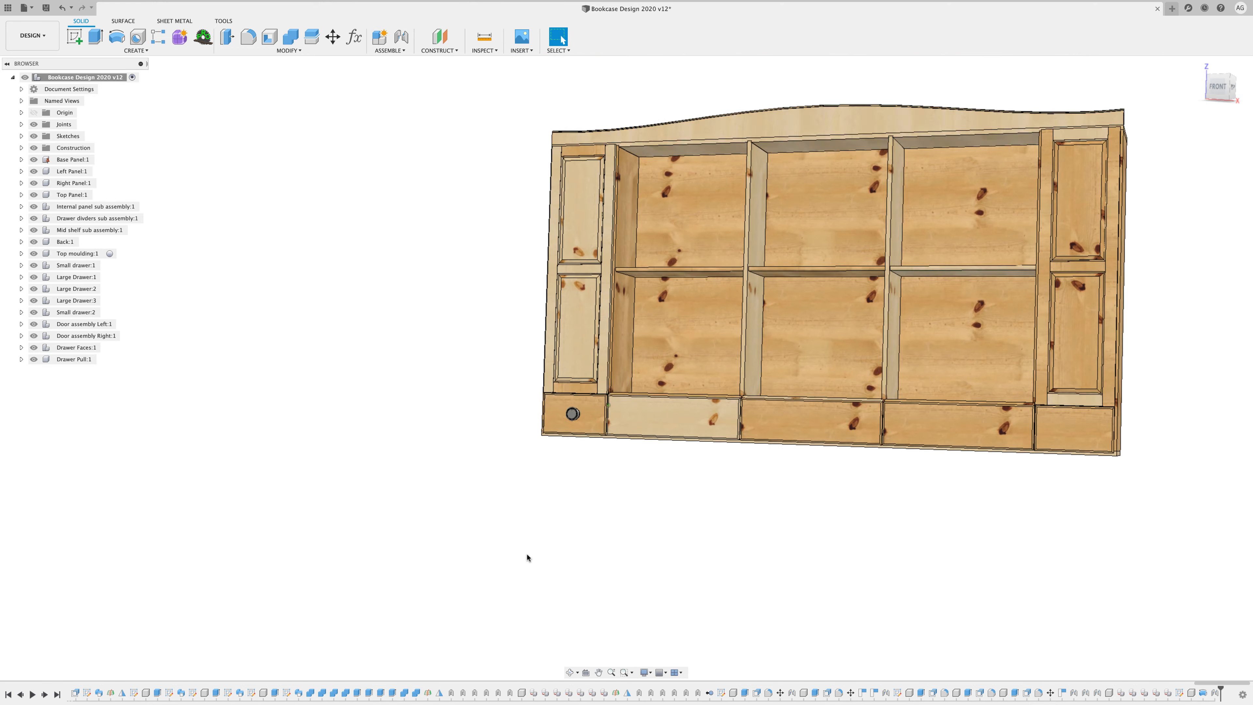
scroll(527, 554, up, 5)
scroll(527, 554, down, 3)
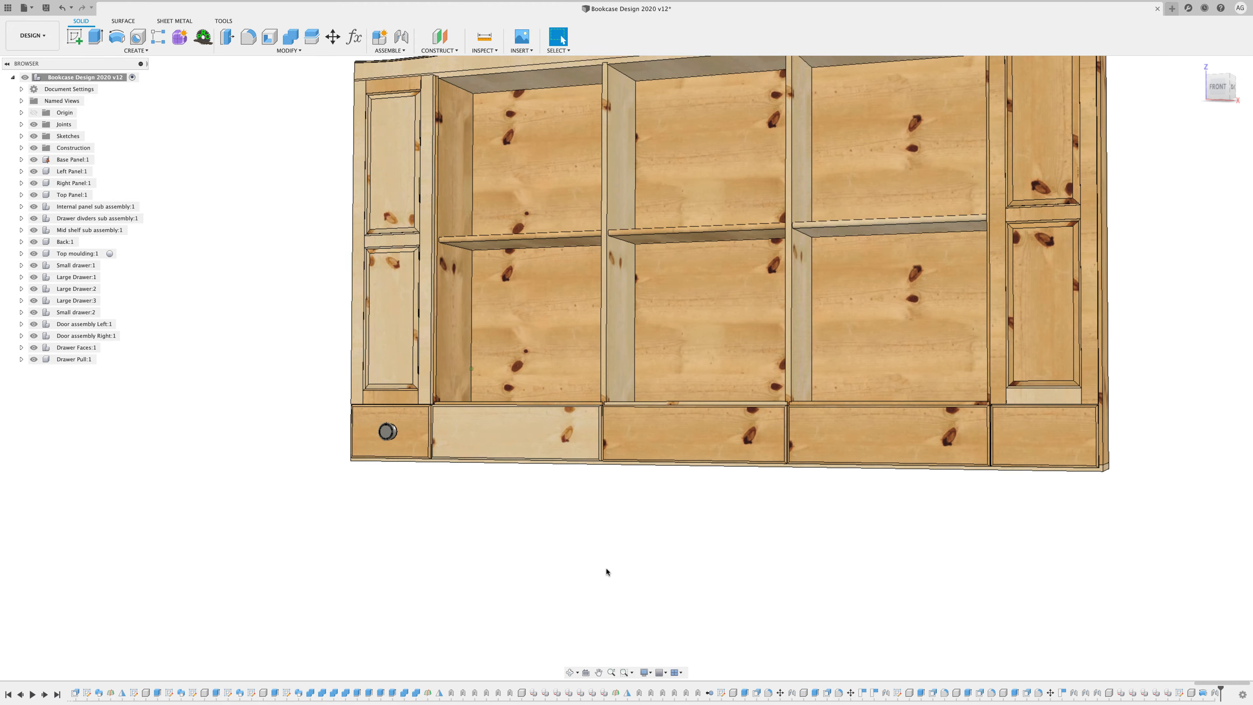
scroll(517, 462, up, 3)
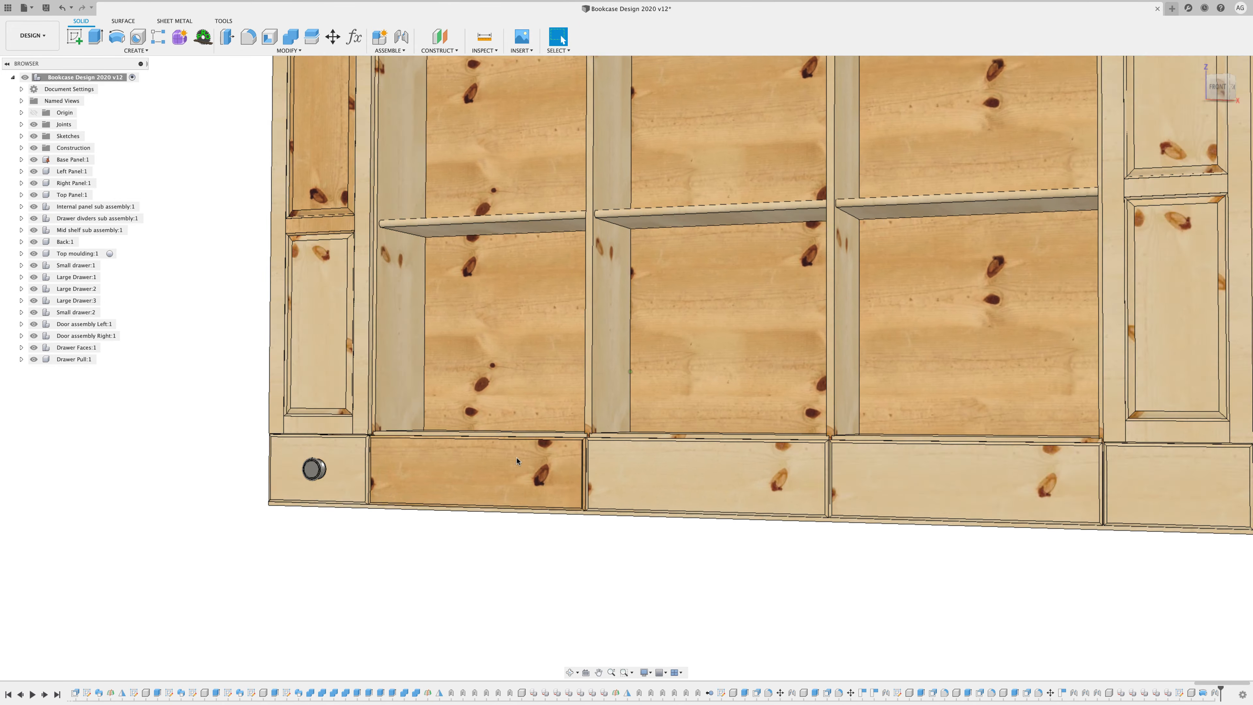
right_click(78, 363)
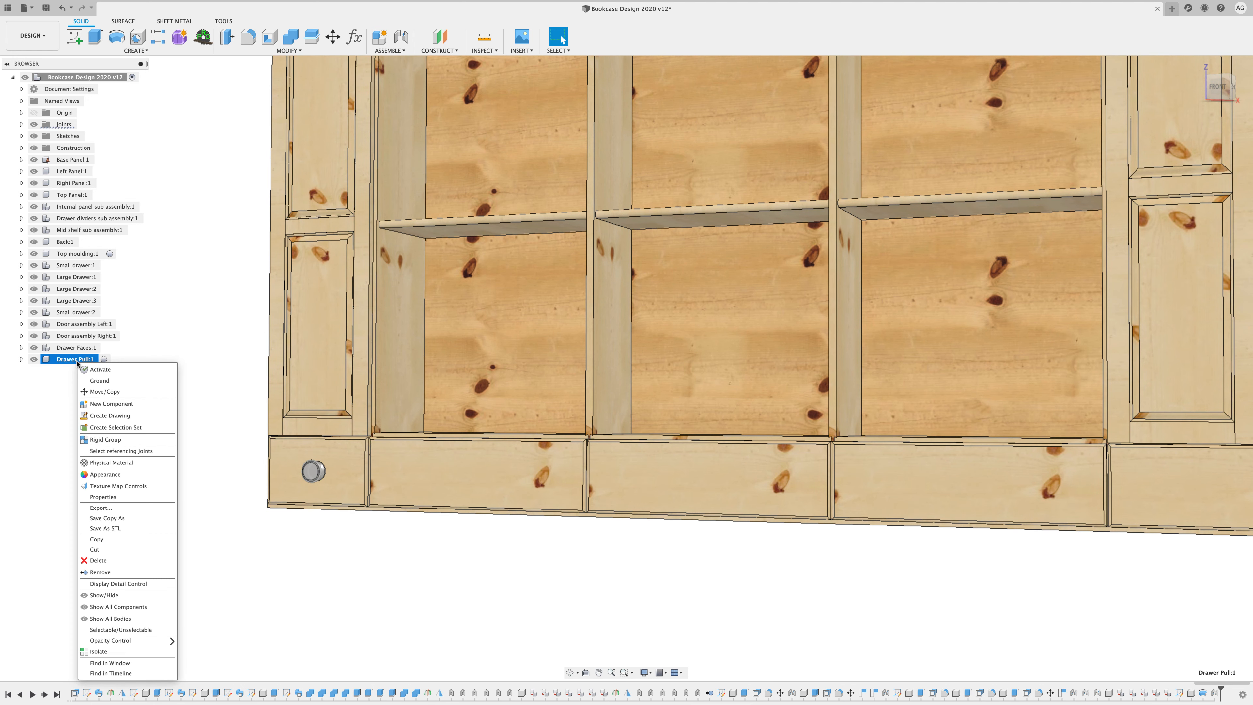
click(120, 539)
right_click(116, 420)
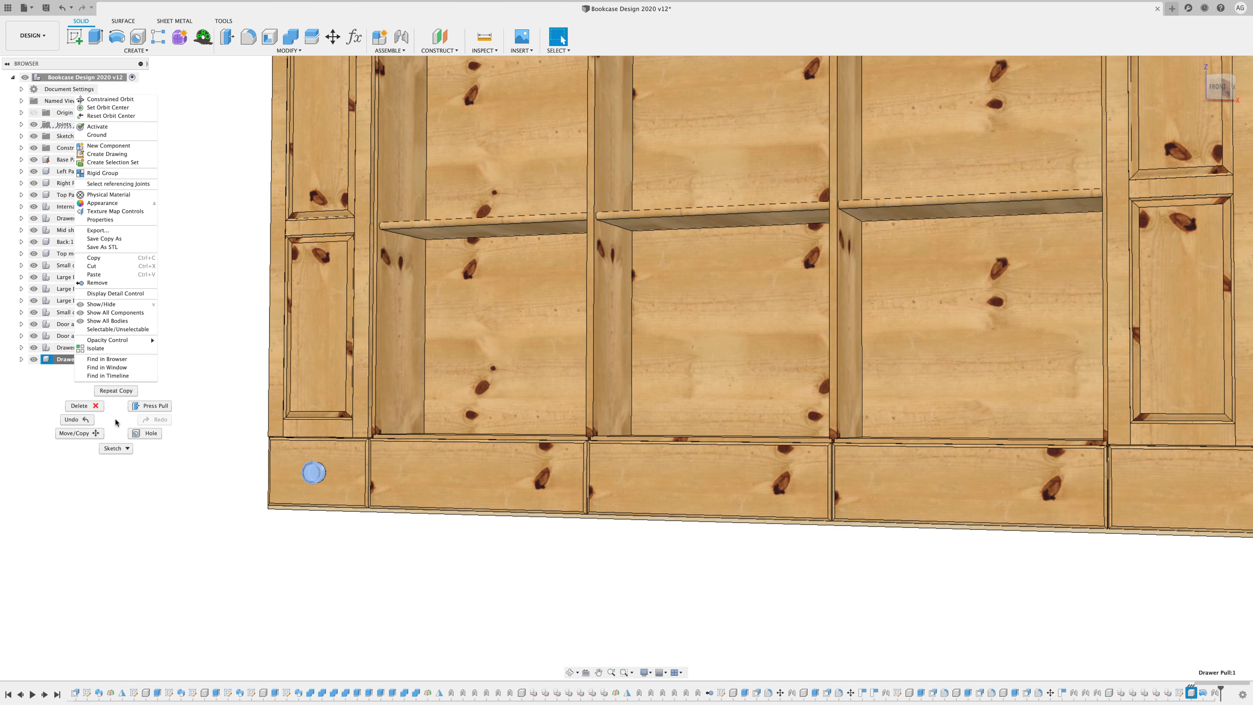
click(95, 274)
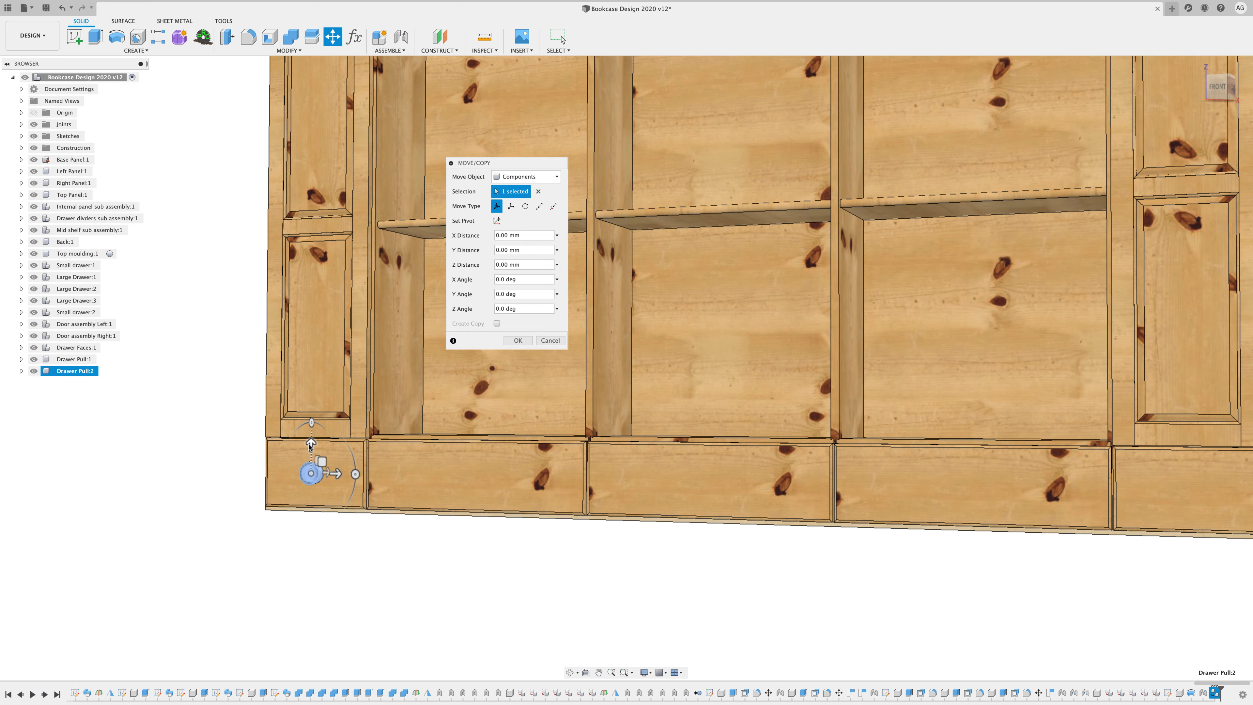
drag(309, 445, 304, 539)
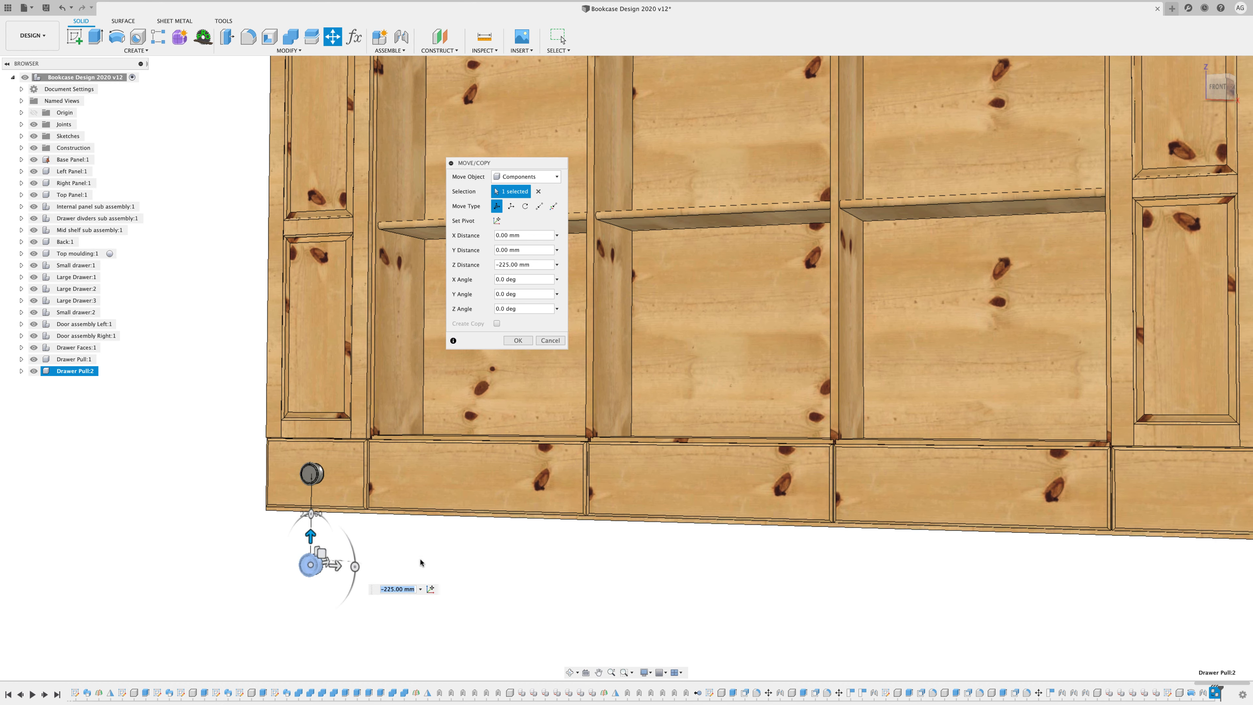
key(Return)
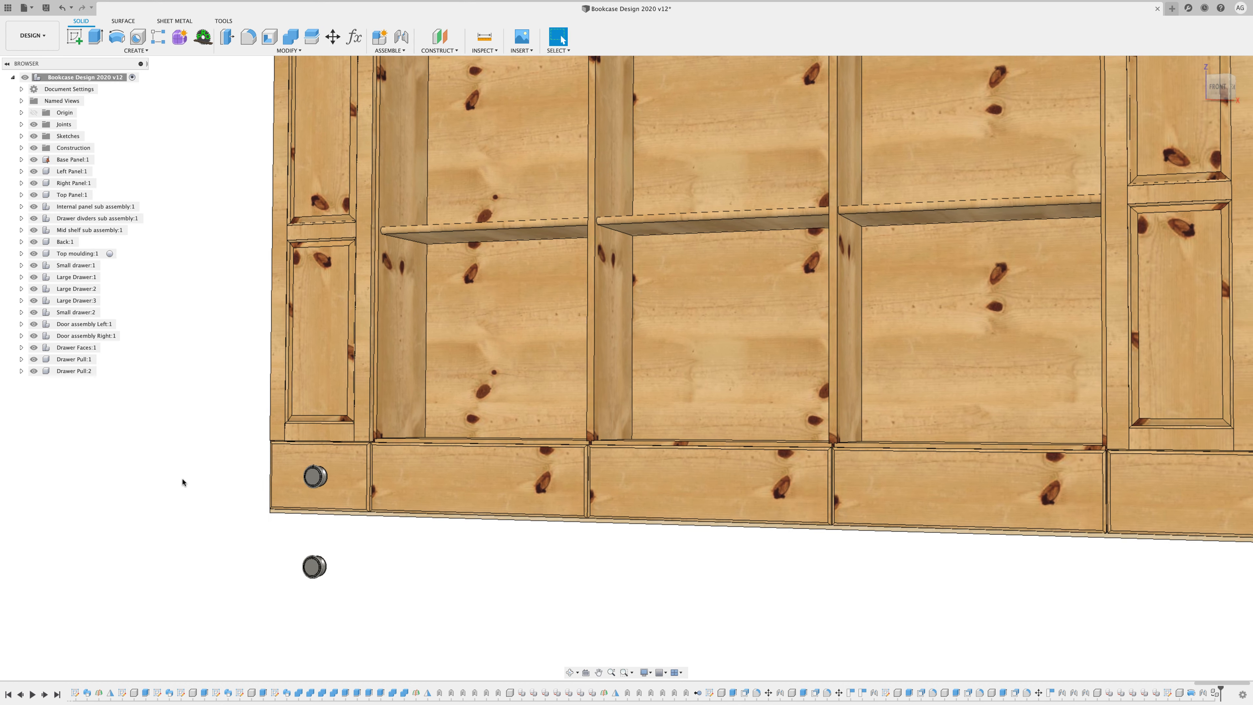
Paste another Drawer Pull copy and move it below the bookcase near the rightmost small drawer, shifting it 2050 mm along X.
right_click(206, 481)
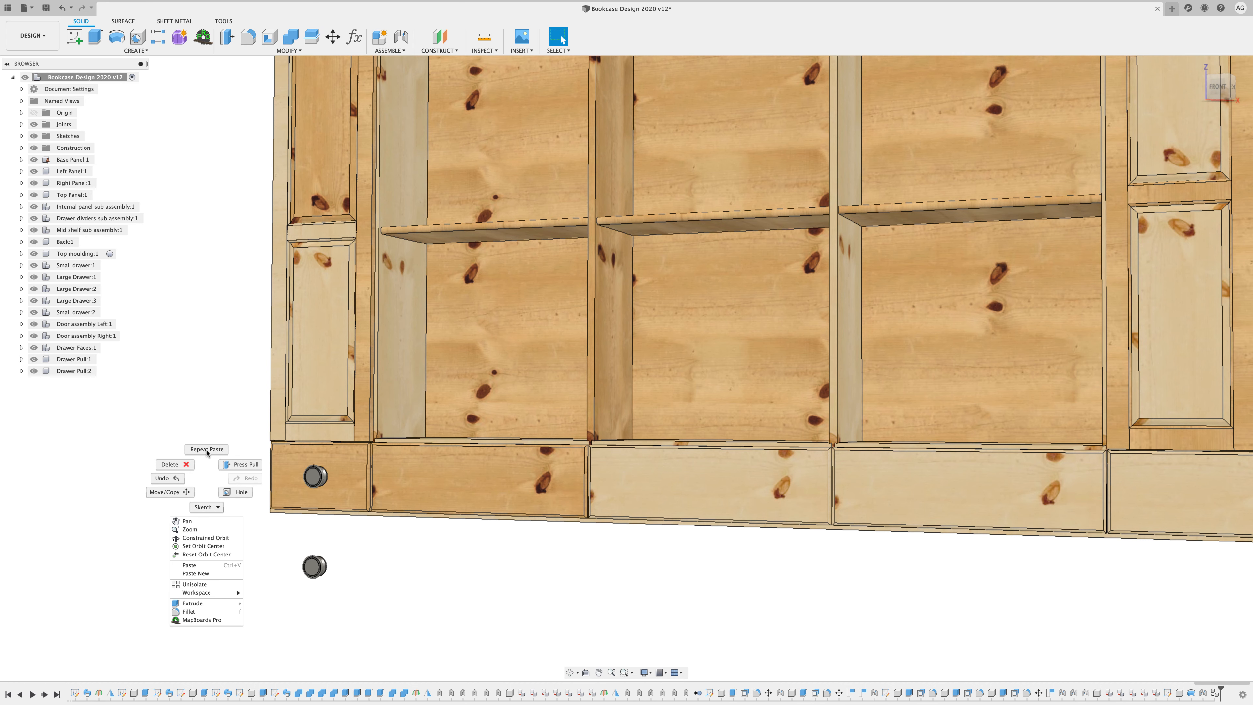
click(207, 449)
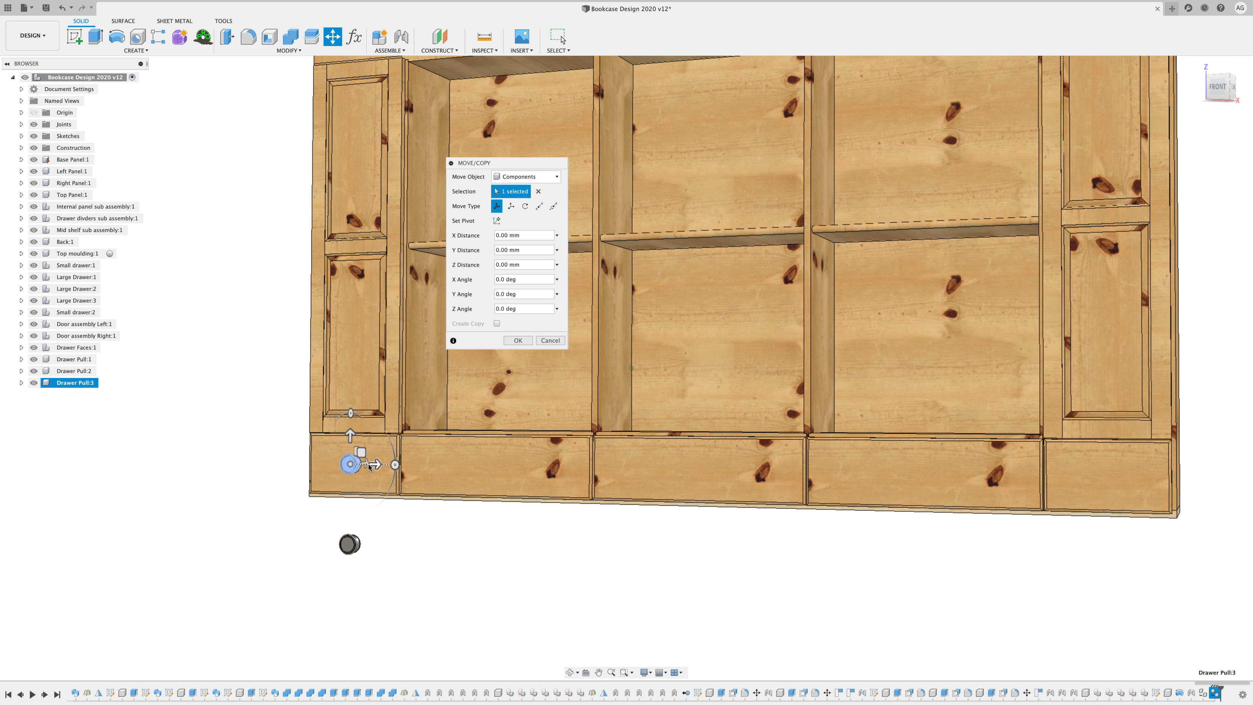
drag(354, 444, 1144, 569)
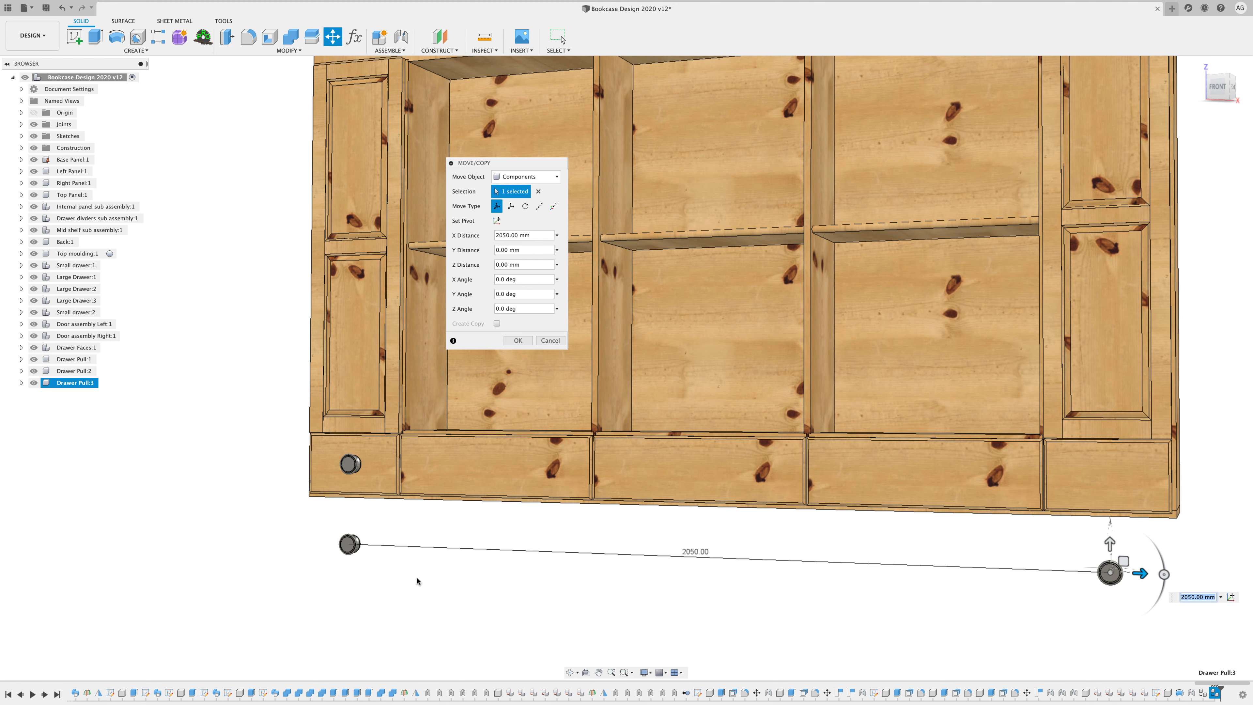
click(517, 340)
Paste another Drawer Pull copy and move it 1625 mm along X and -250 mm along Z, below the right large drawer.
right_click(198, 520)
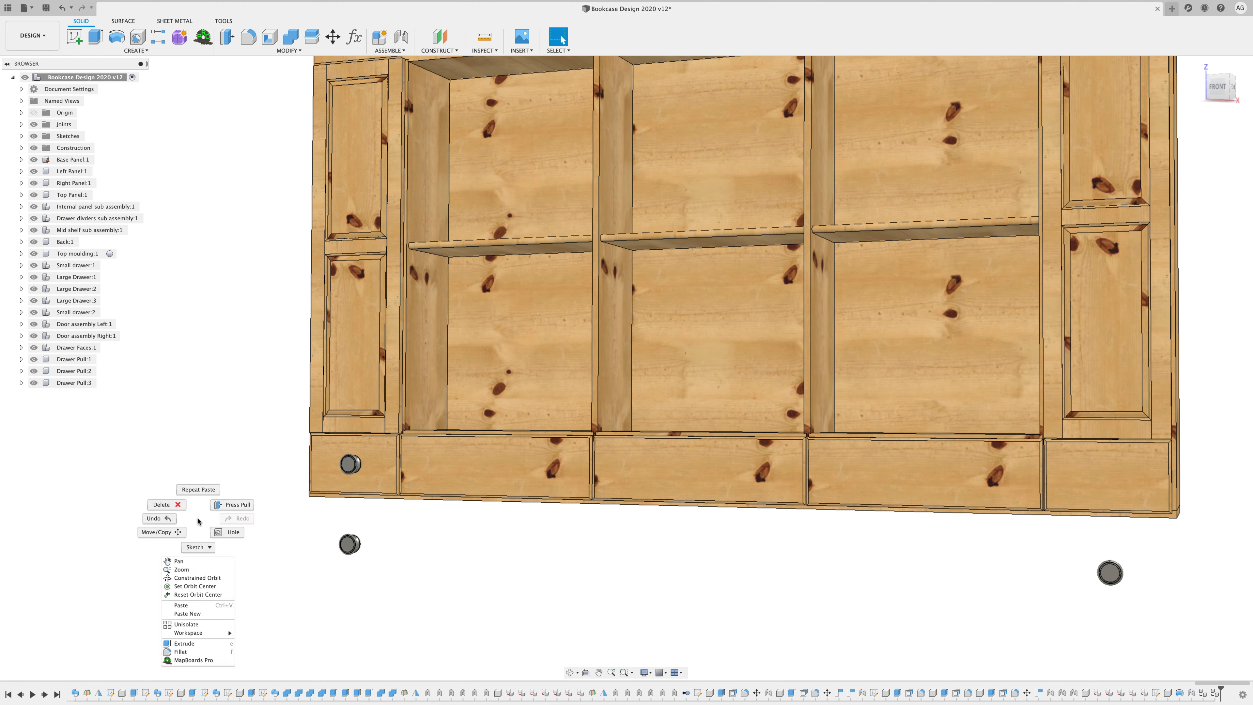
click(199, 492)
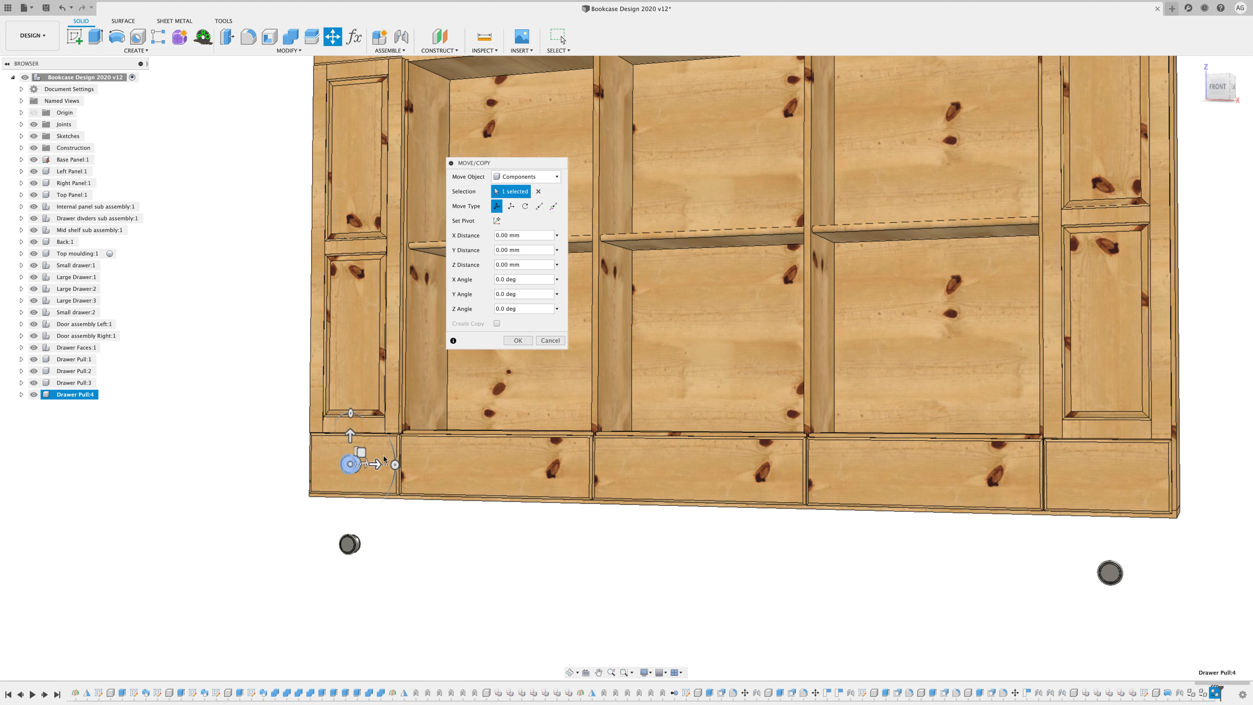
drag(561, 475, 957, 493)
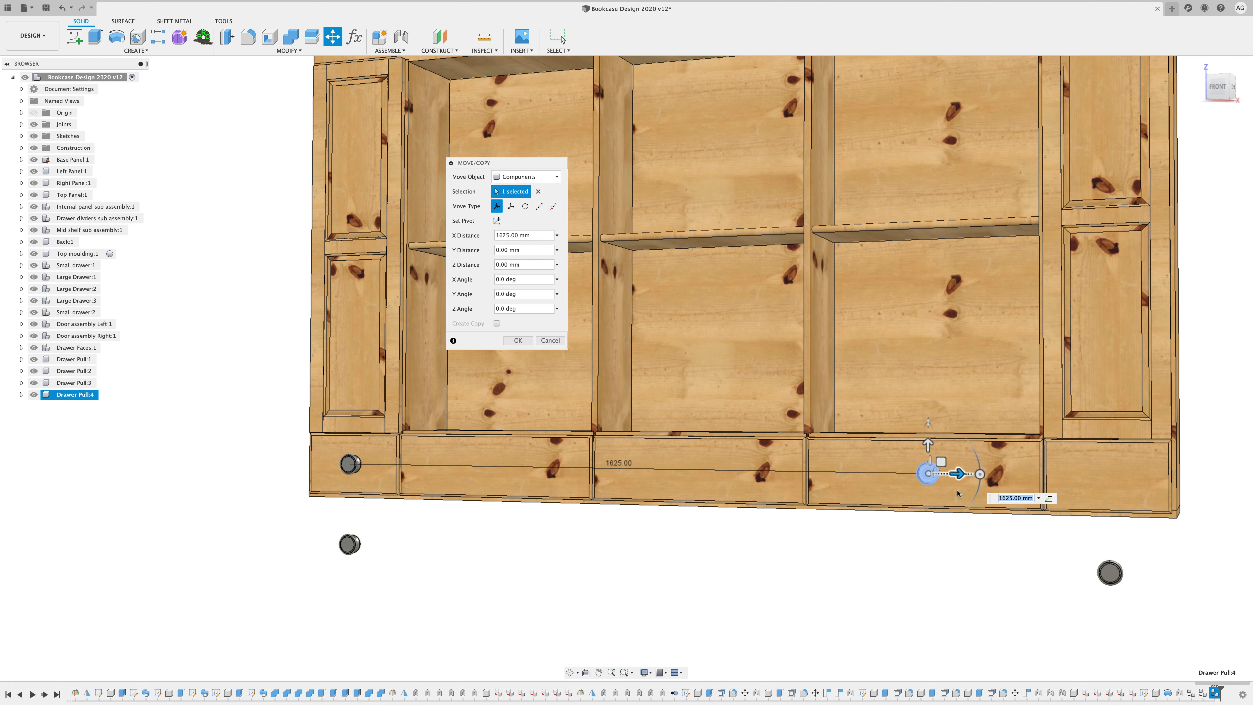
drag(927, 443, 929, 546)
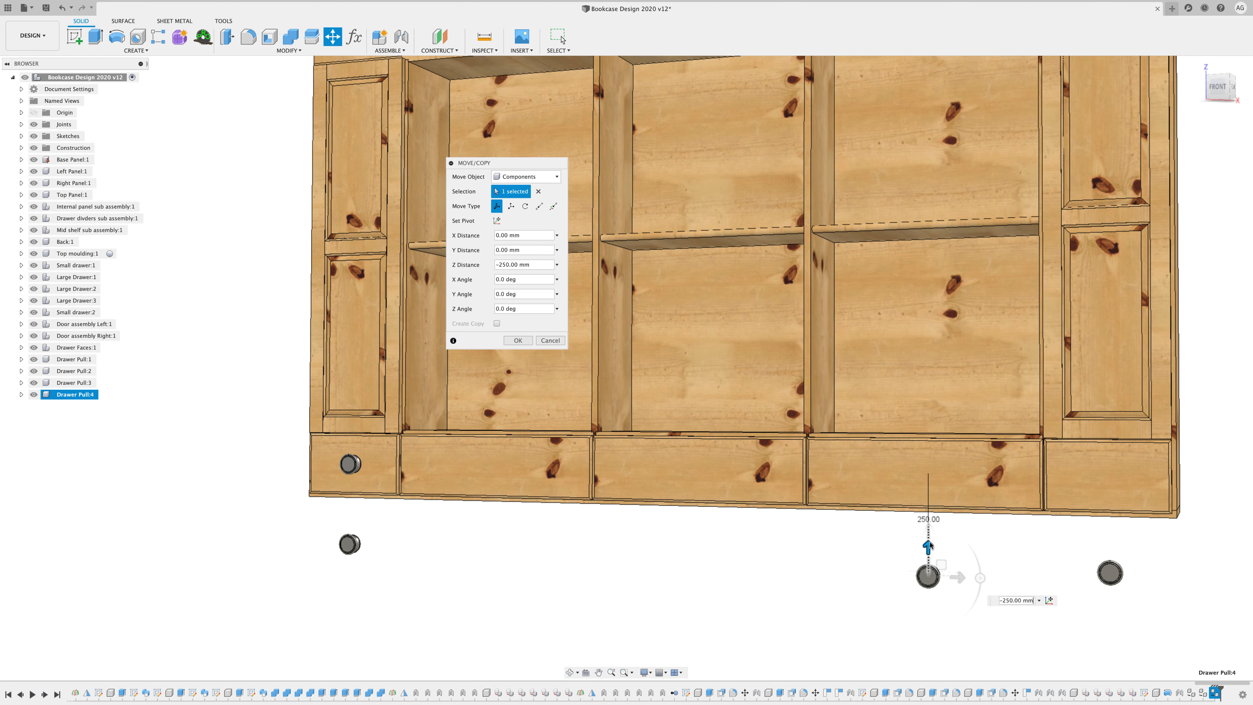
click(513, 340)
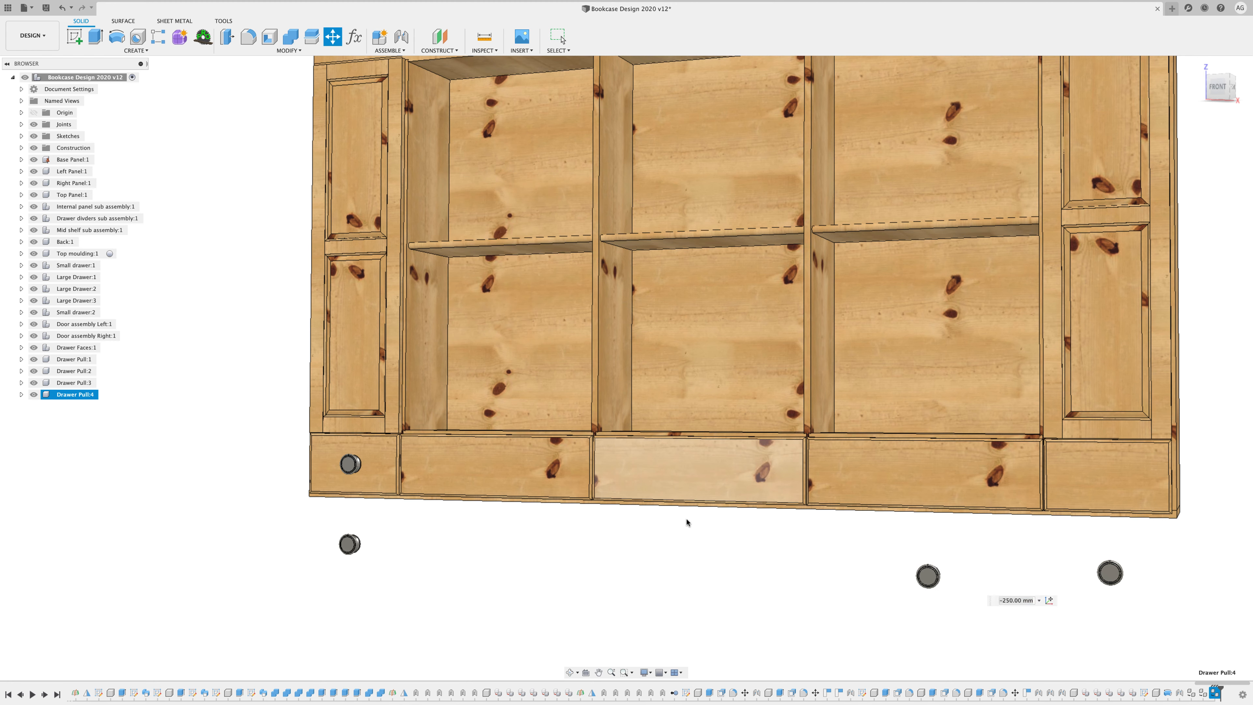
Paste one more Drawer Pull copy and move it below the middle large drawer.
right_click(570, 552)
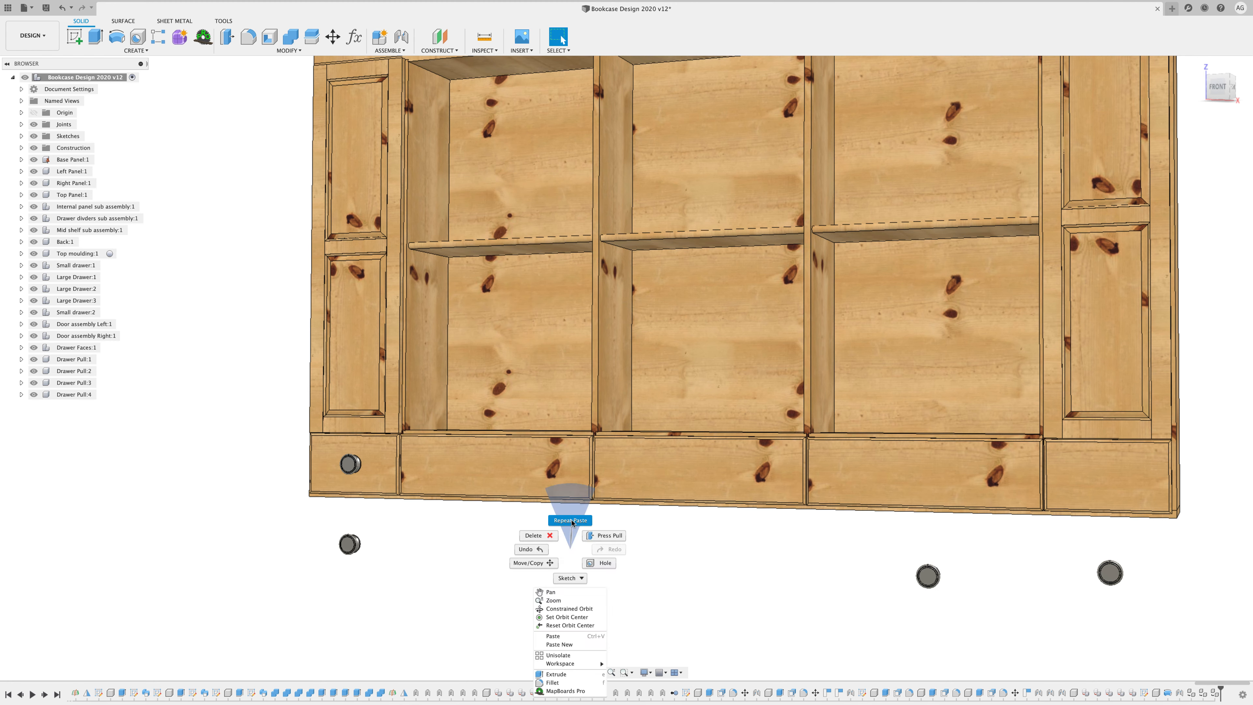
click(570, 521)
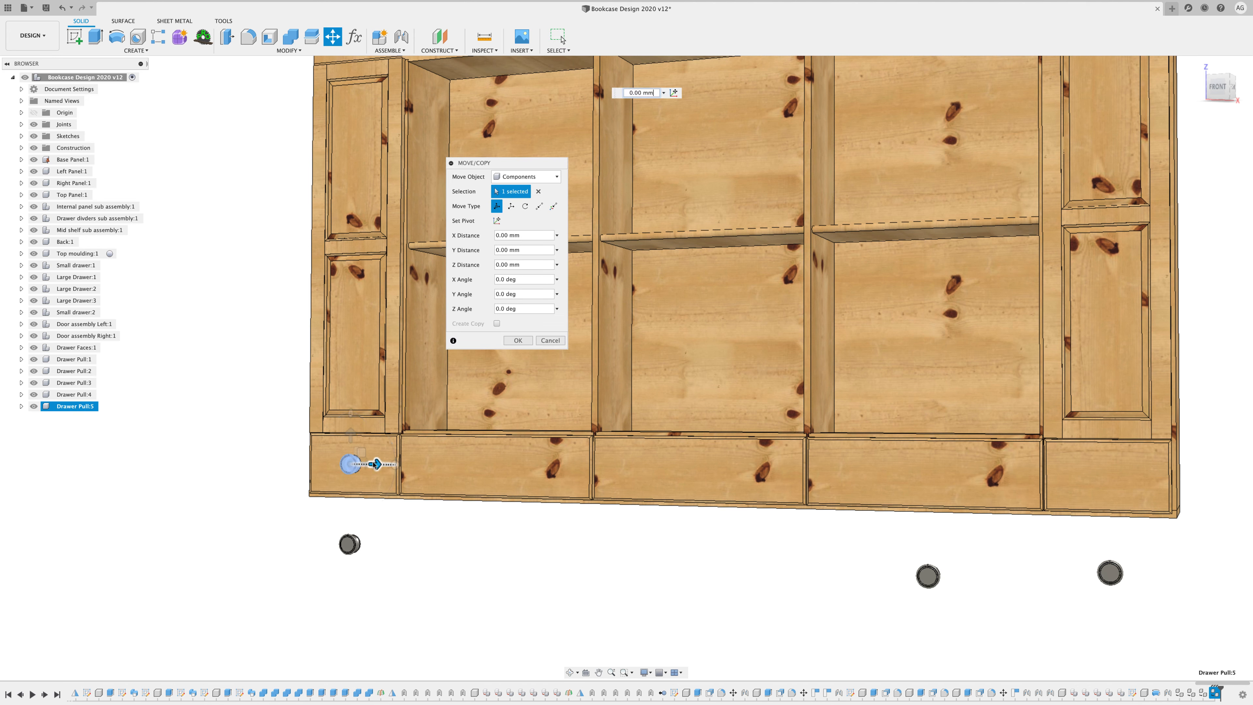
drag(375, 464, 690, 558)
click(524, 342)
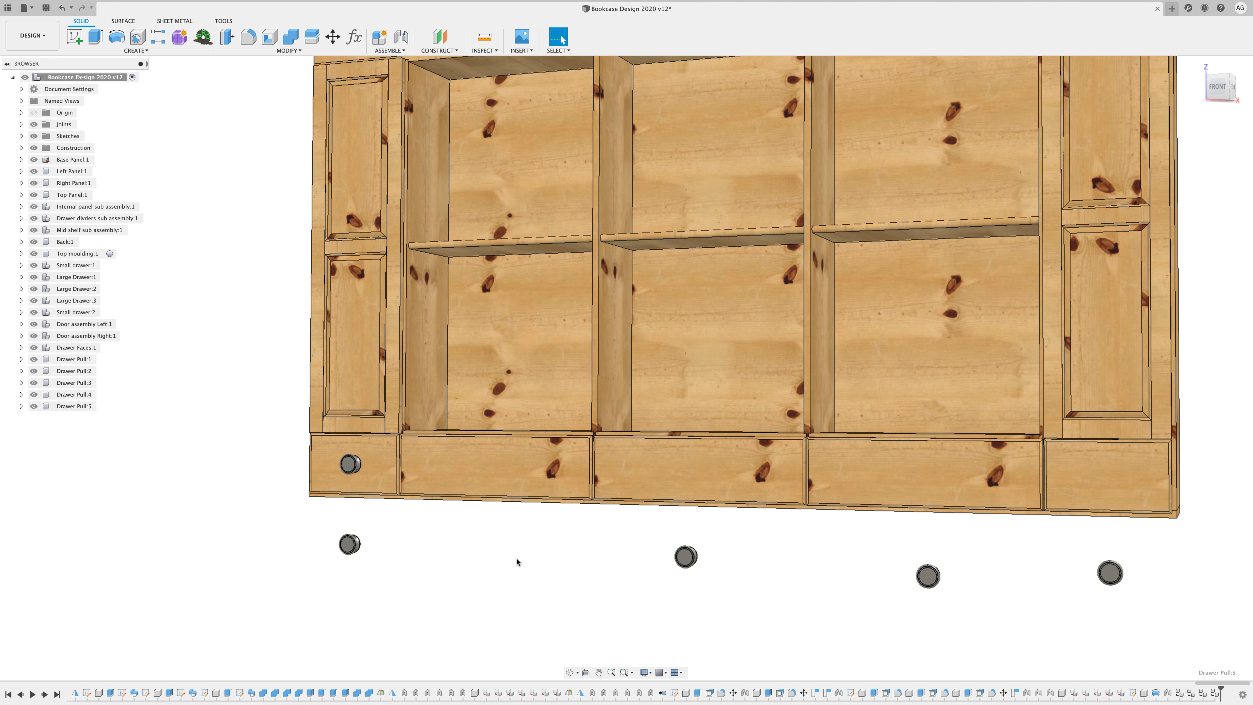
Joint the back face centre of the loose pull below the leftmost drawer to the left large drawer face's centre with zero offsets.
scroll(518, 563, up, 2)
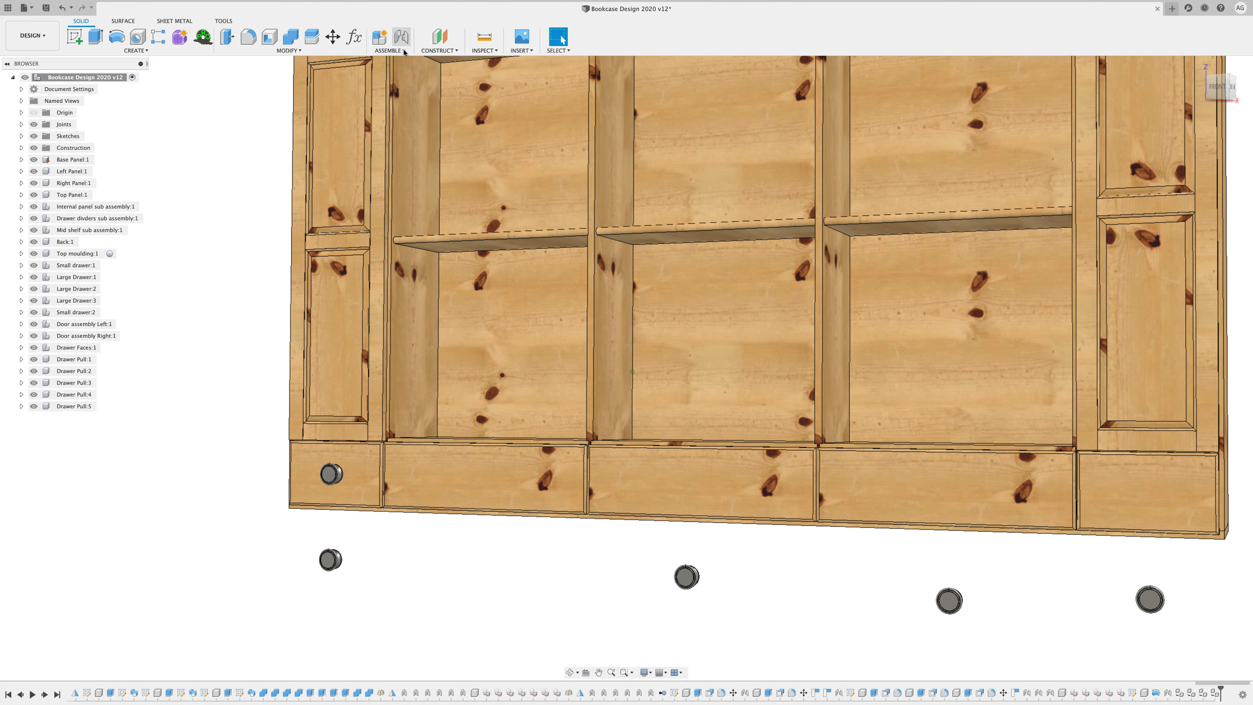
click(401, 37)
shift+middle_drag(434, 638, 633, 615)
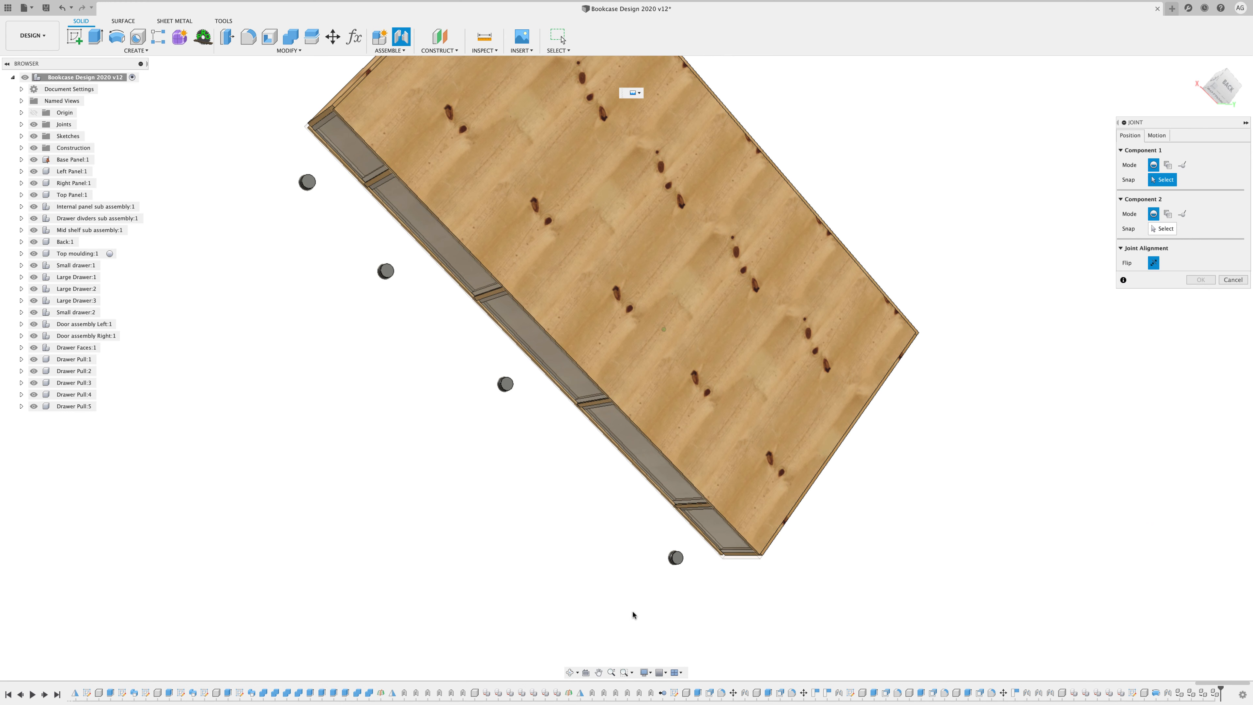
click(677, 556)
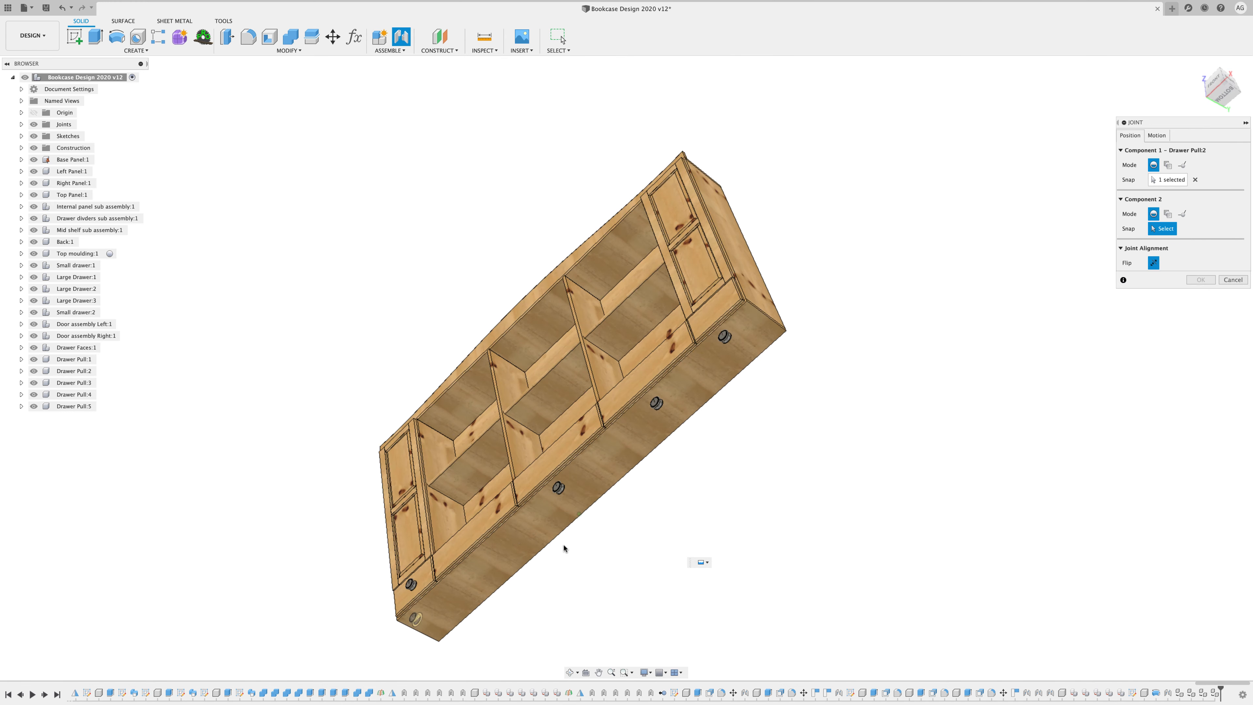
click(473, 530)
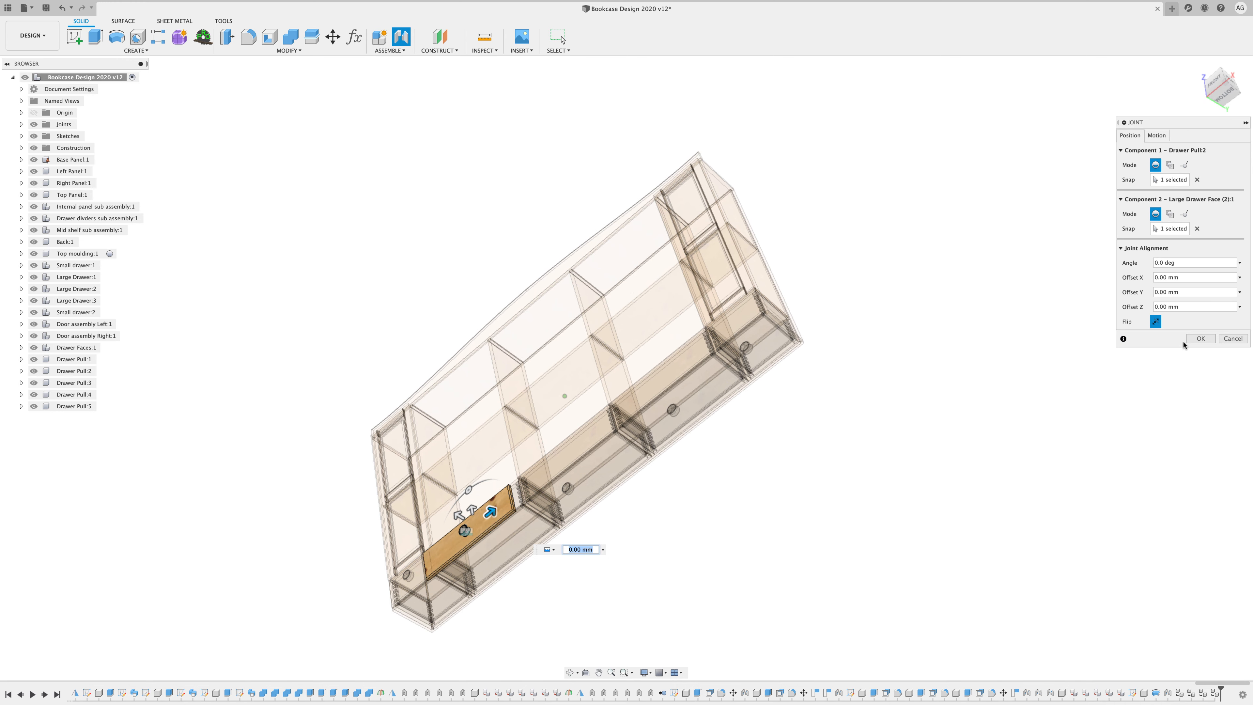
key(Return)
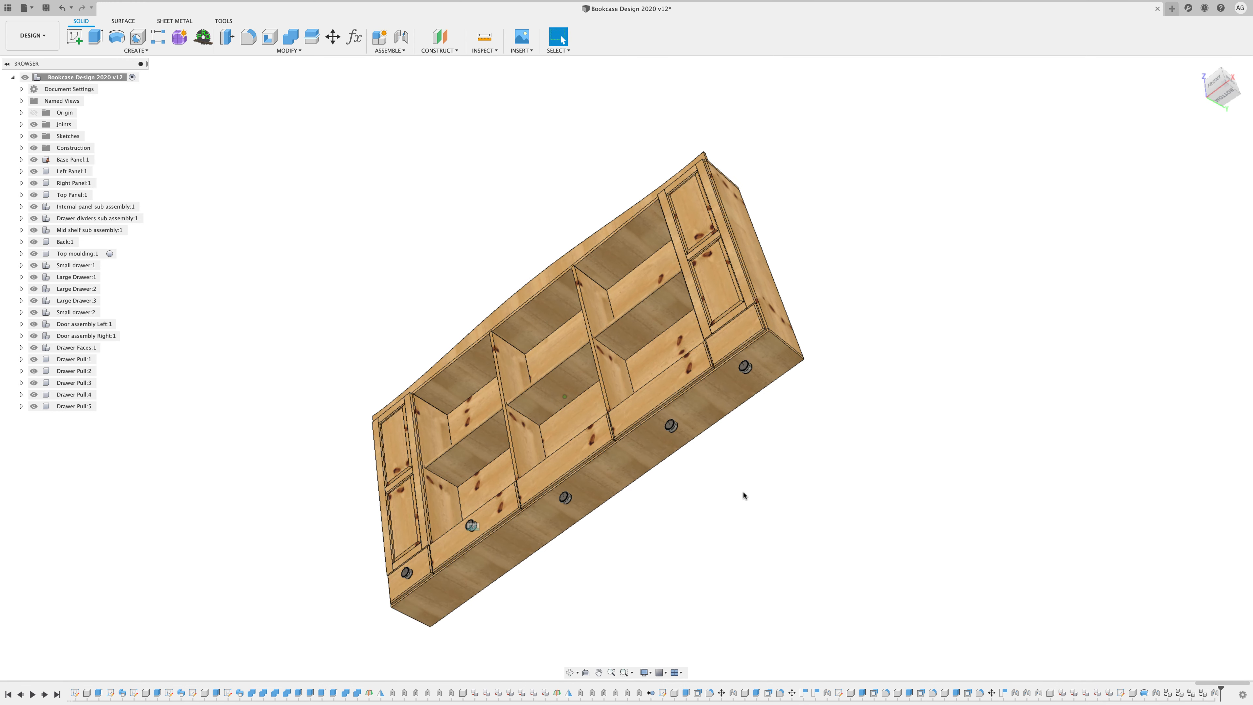
Joint the back face centre of the loose pull below the middle drawer to the middle large drawer face's centre with zero offsets.
right_click(743, 491)
click(745, 466)
shift+middle_drag(652, 503, 494, 412)
click(421, 371)
scroll(422, 372, down, 5)
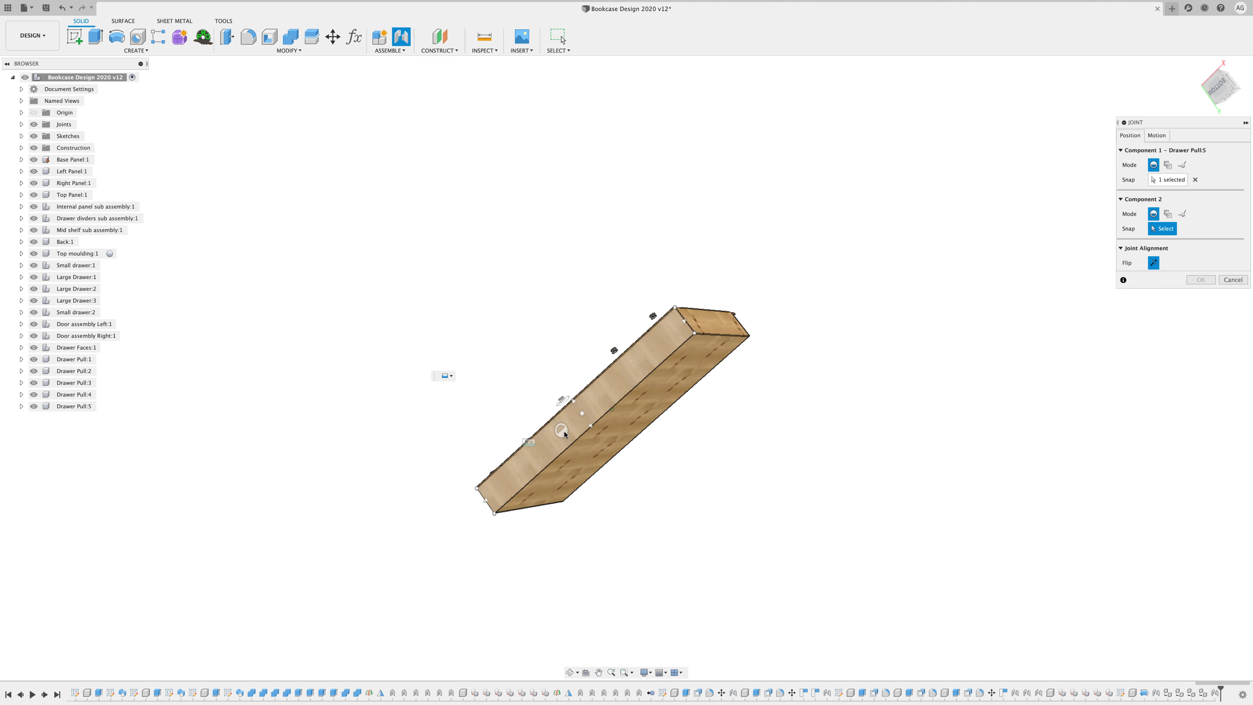
shift+middle_drag(565, 434, 642, 477)
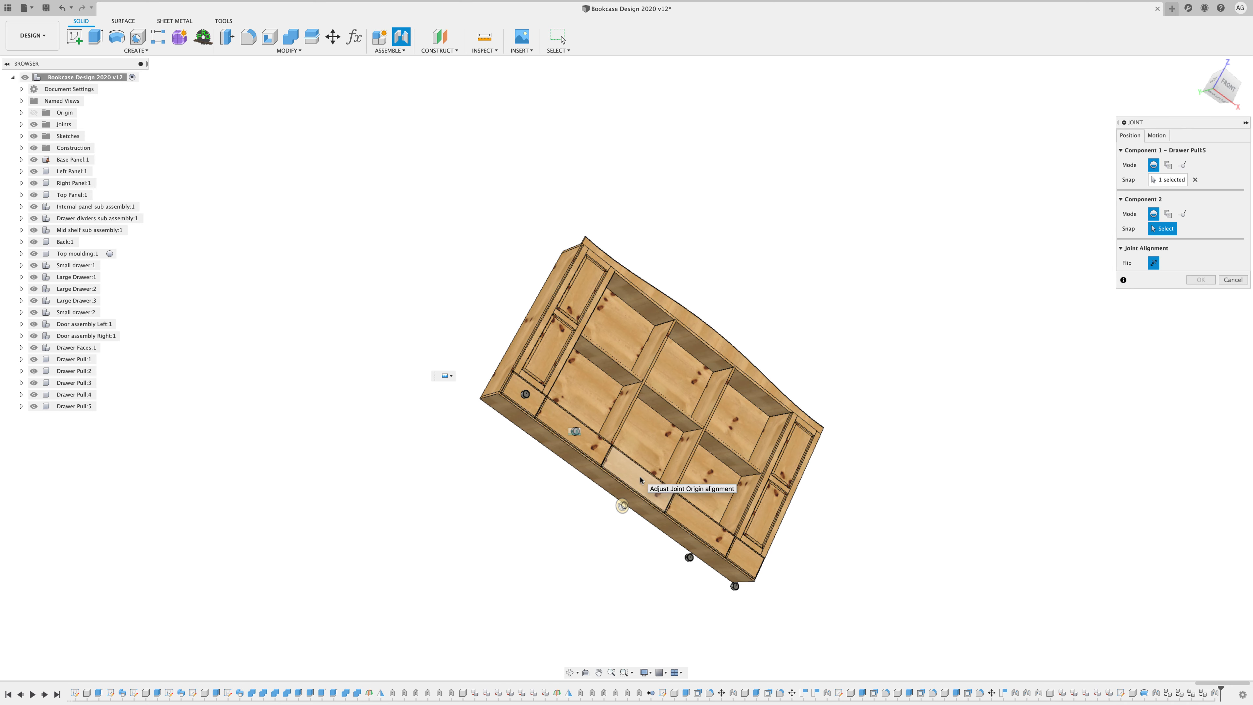
click(641, 480)
scroll(756, 482, up, 3)
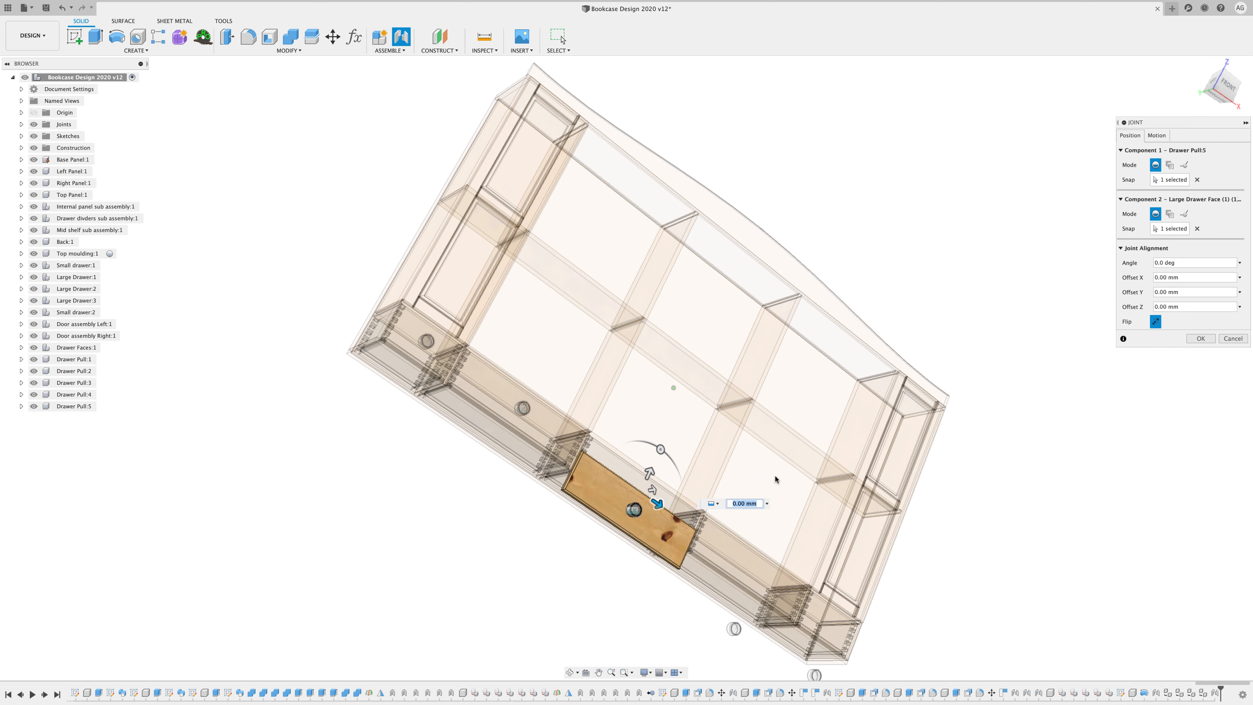
shift+middle_drag(811, 485, 346, 473)
right_click(267, 466)
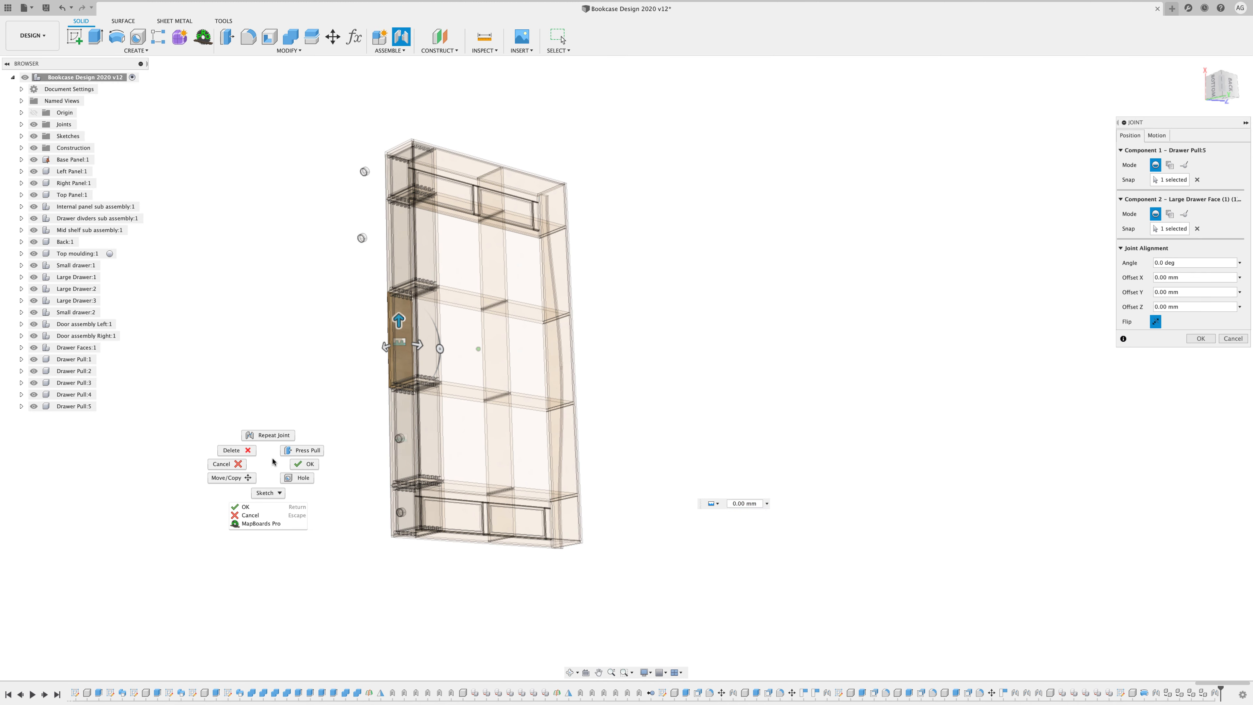
click(271, 437)
Joint the back face centre of Drawer Pull:4 to the centre of the right large drawer face with zero offsets.
key(j)
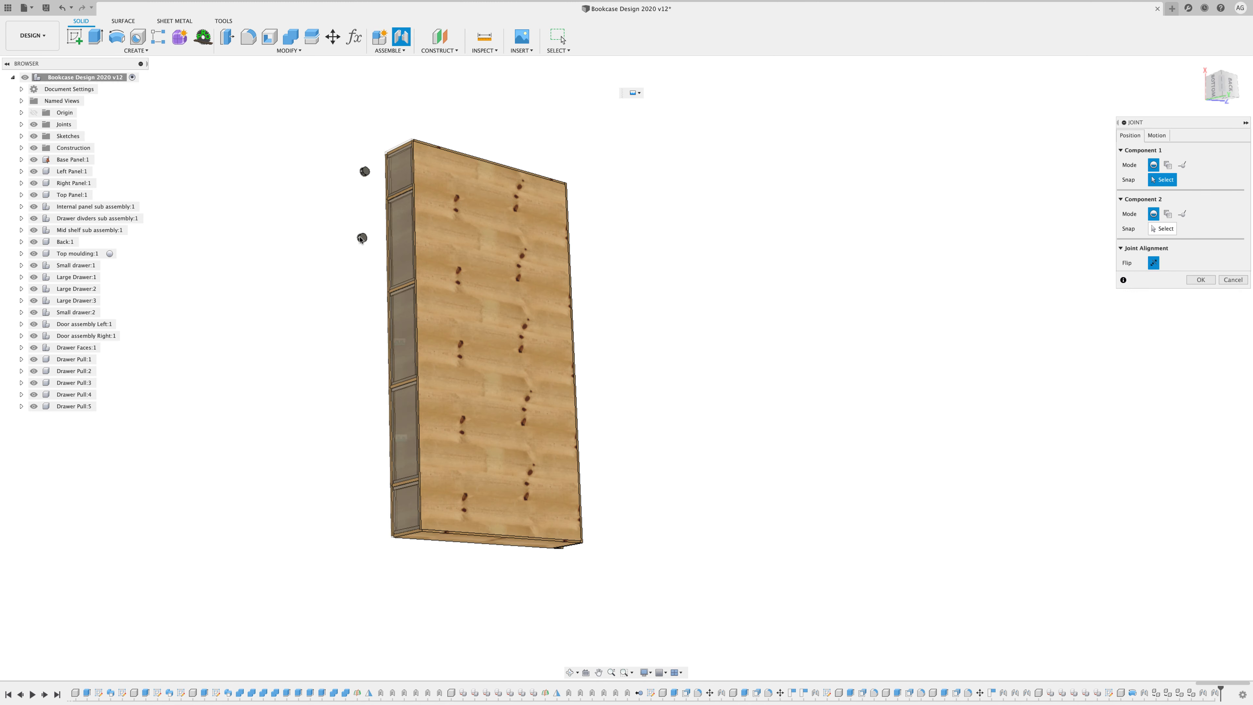
scroll(364, 238, up, 5)
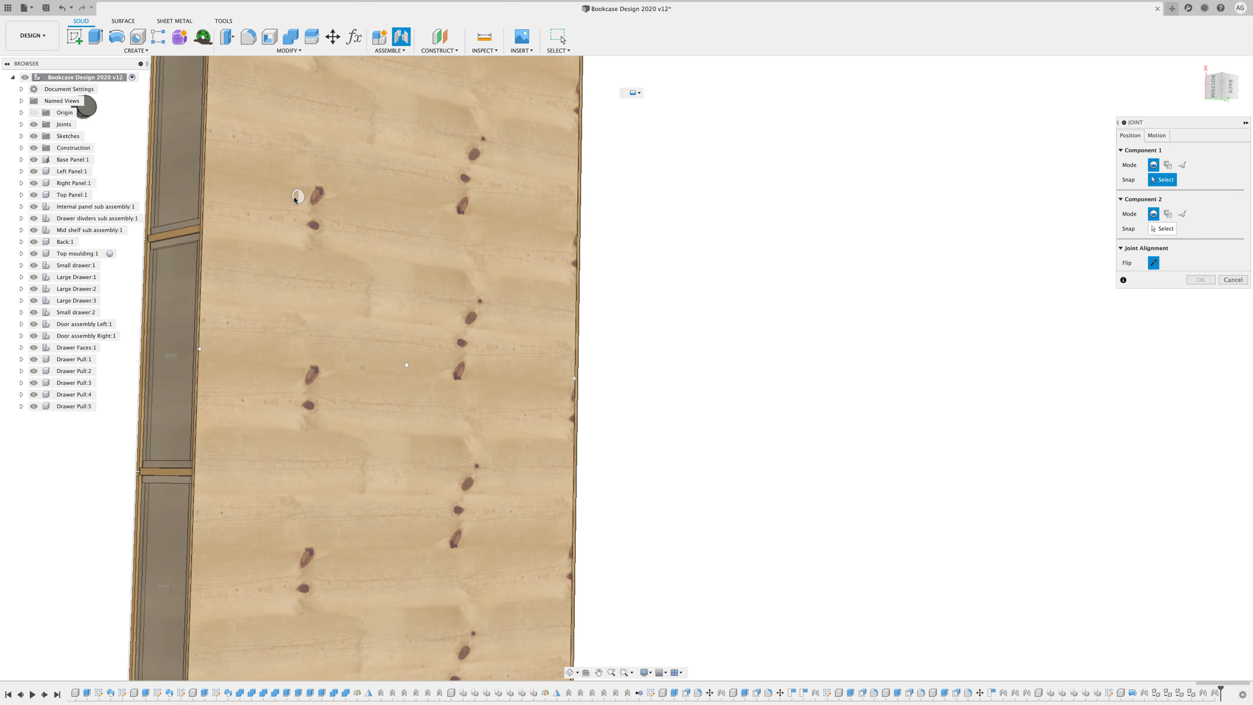
shift+middle_drag(294, 193, 346, 203)
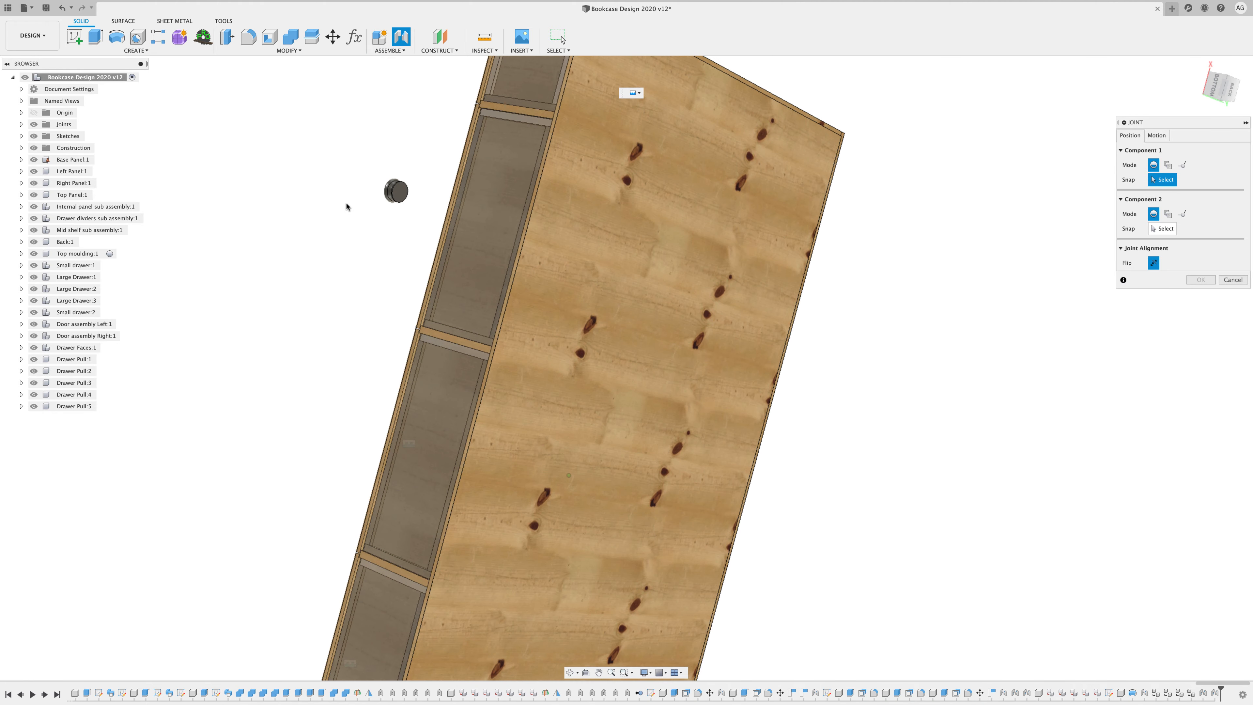
click(400, 195)
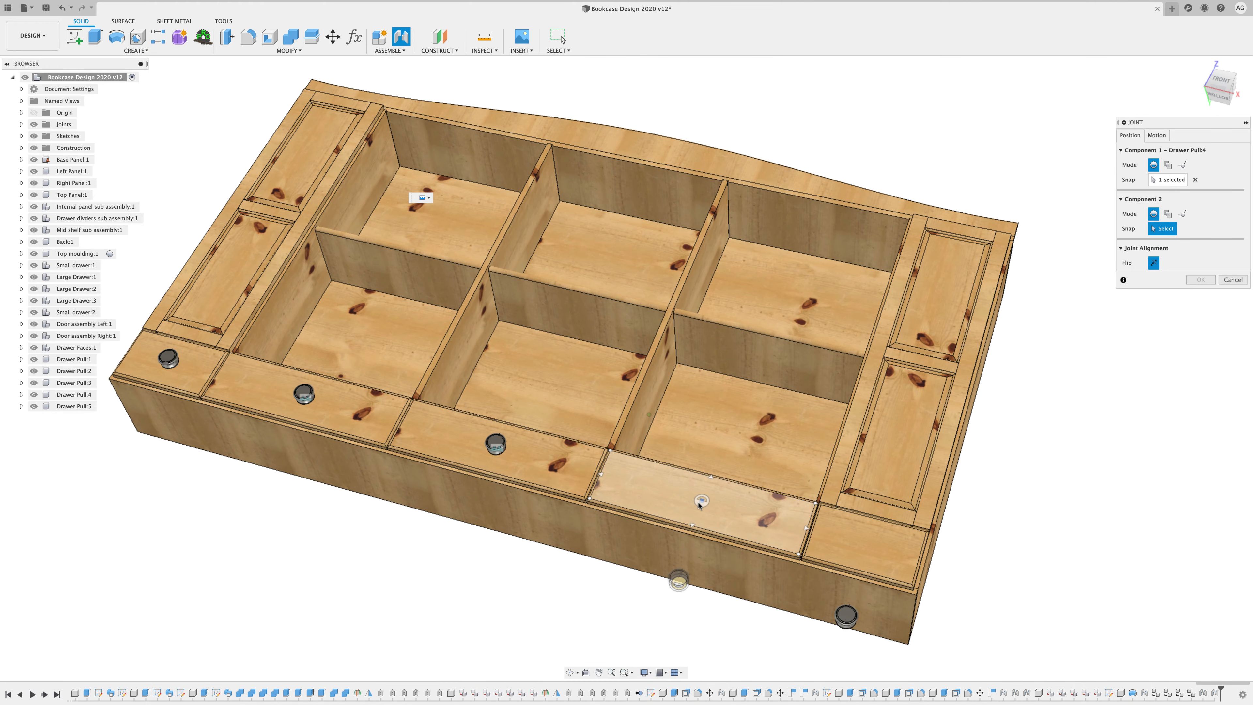
click(701, 501)
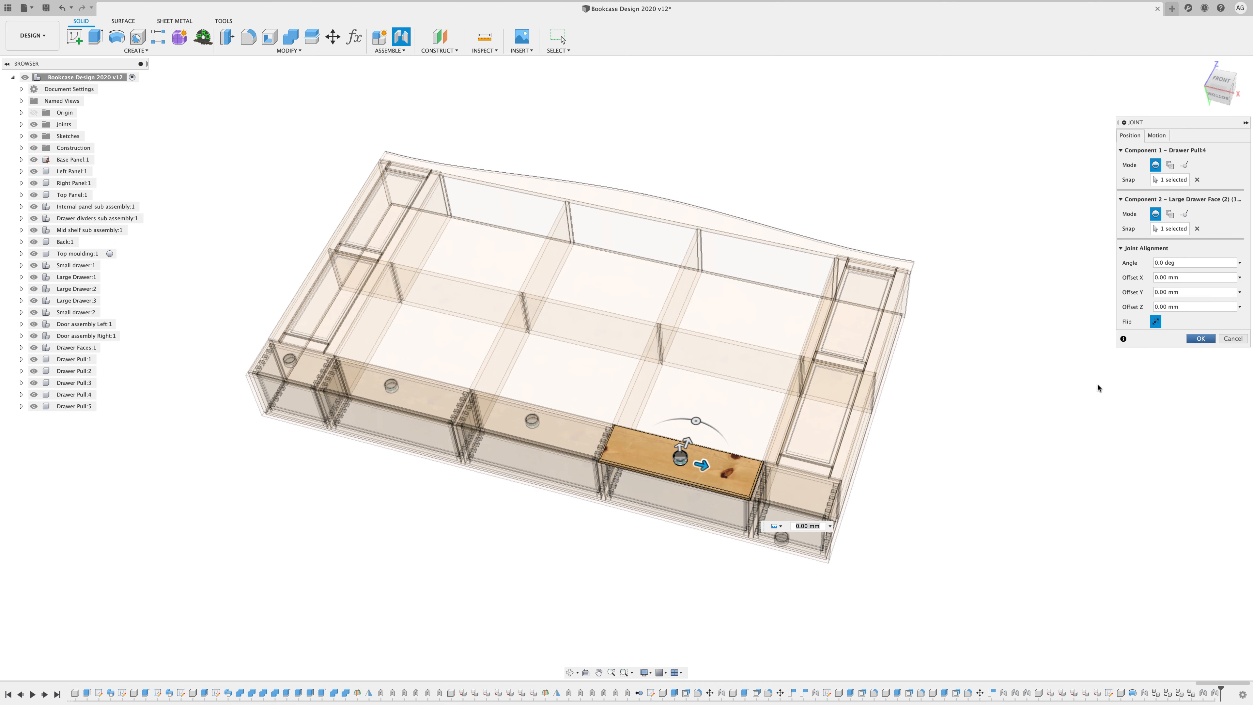
key(Return)
Joint the back face centre of the last loose Drawer Pull to the centre of the right small drawer face with zero offsets.
right_click(972, 387)
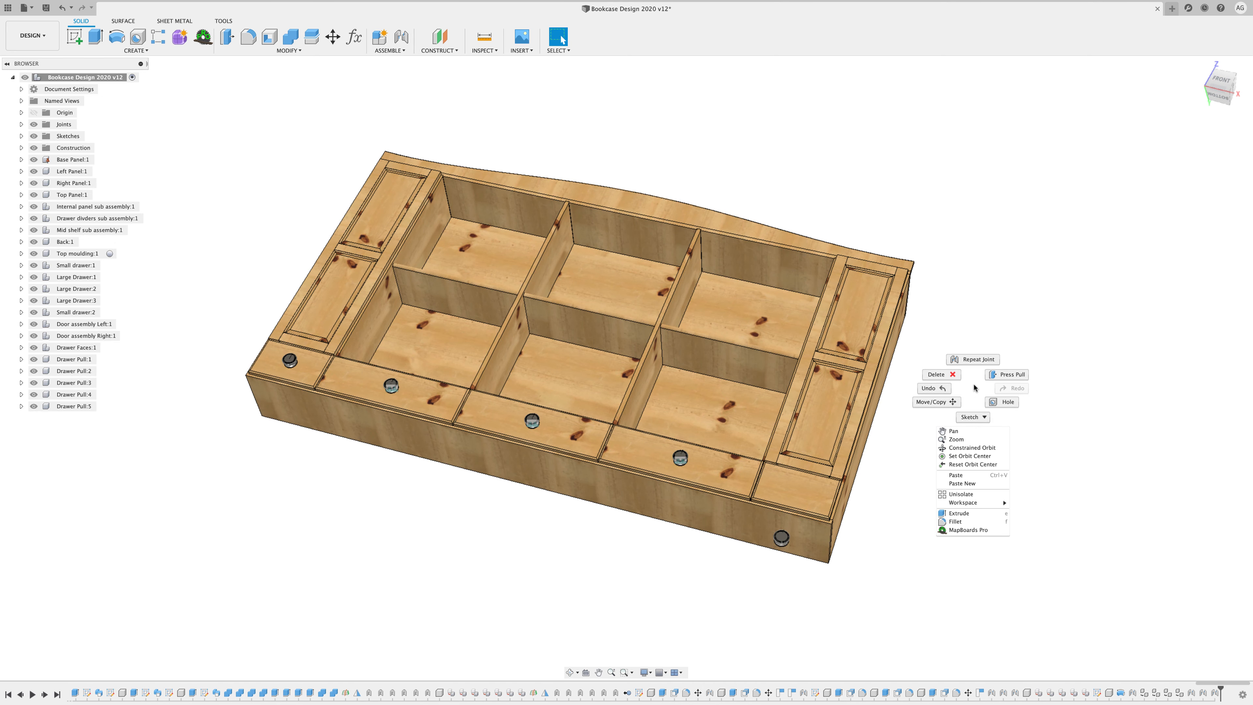
click(975, 363)
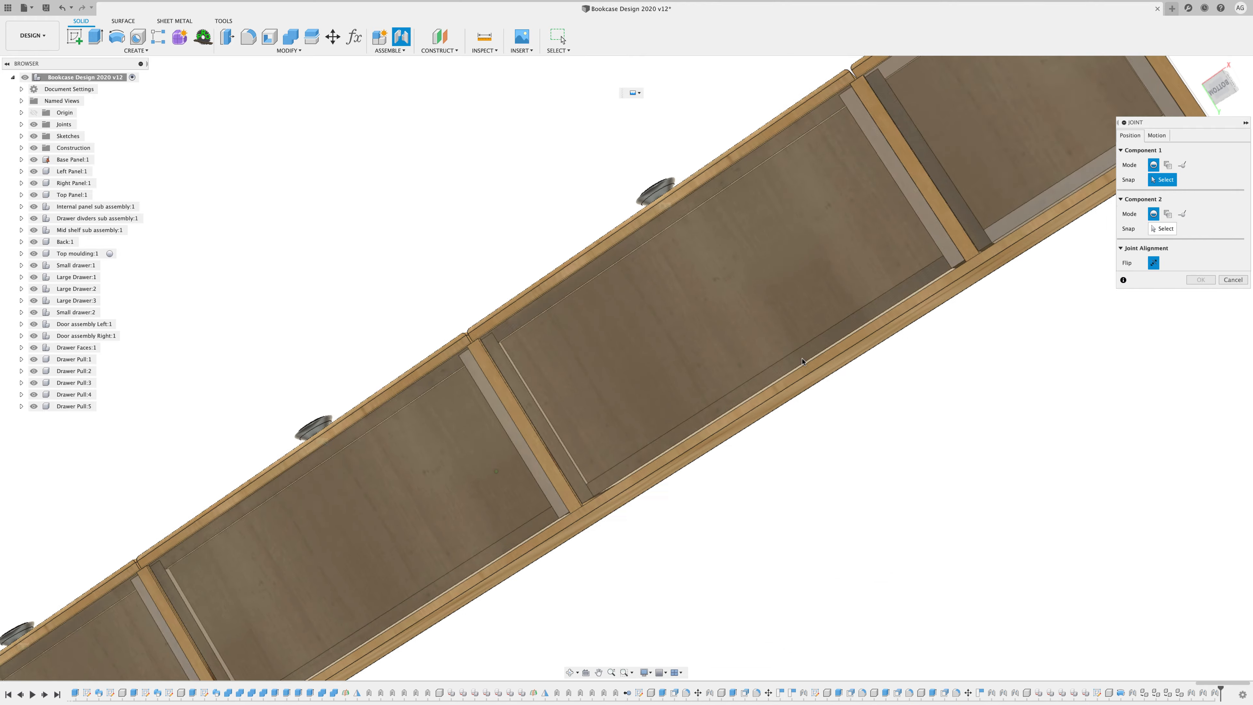
shift+middle_drag(802, 362, 760, 158)
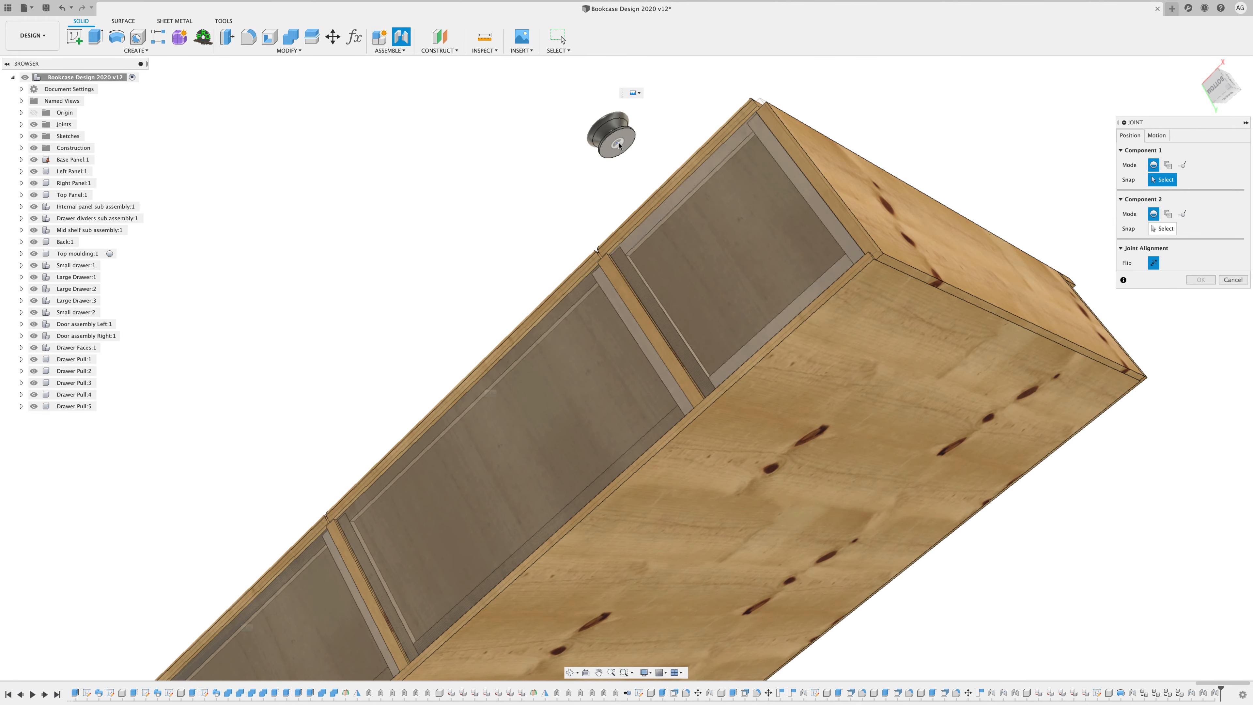
click(619, 145)
shift+middle_drag(619, 144, 765, 306)
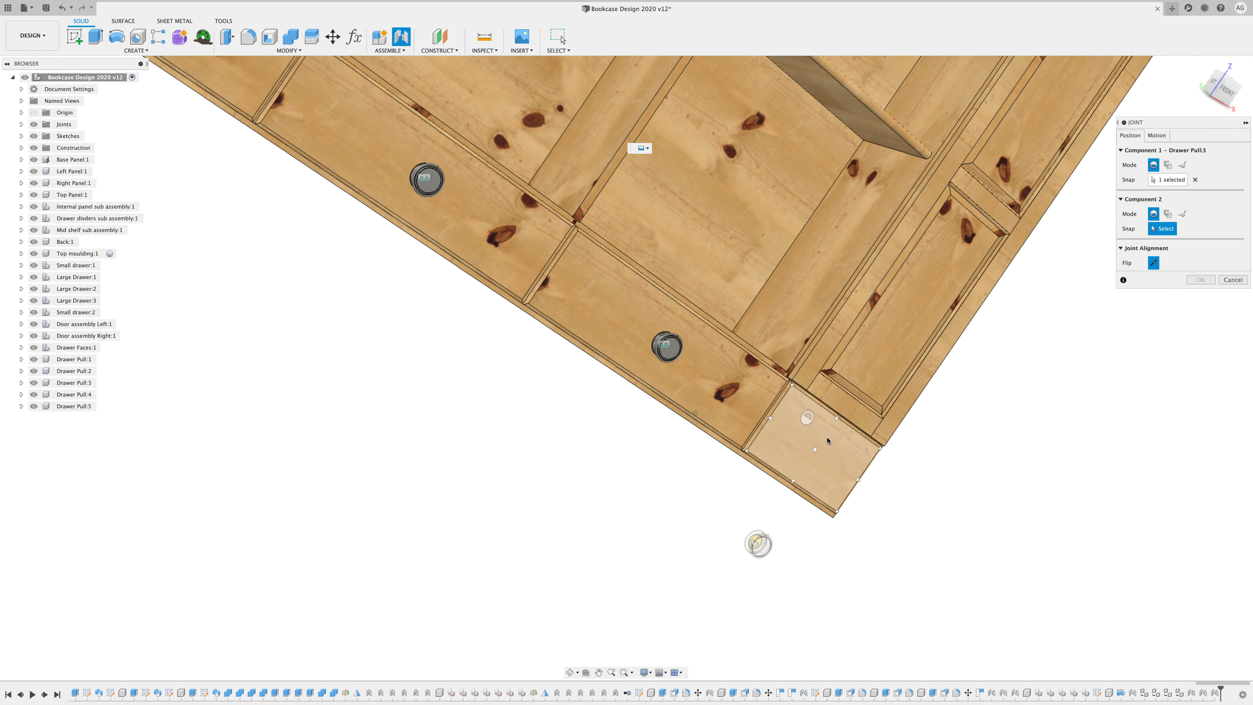
click(817, 450)
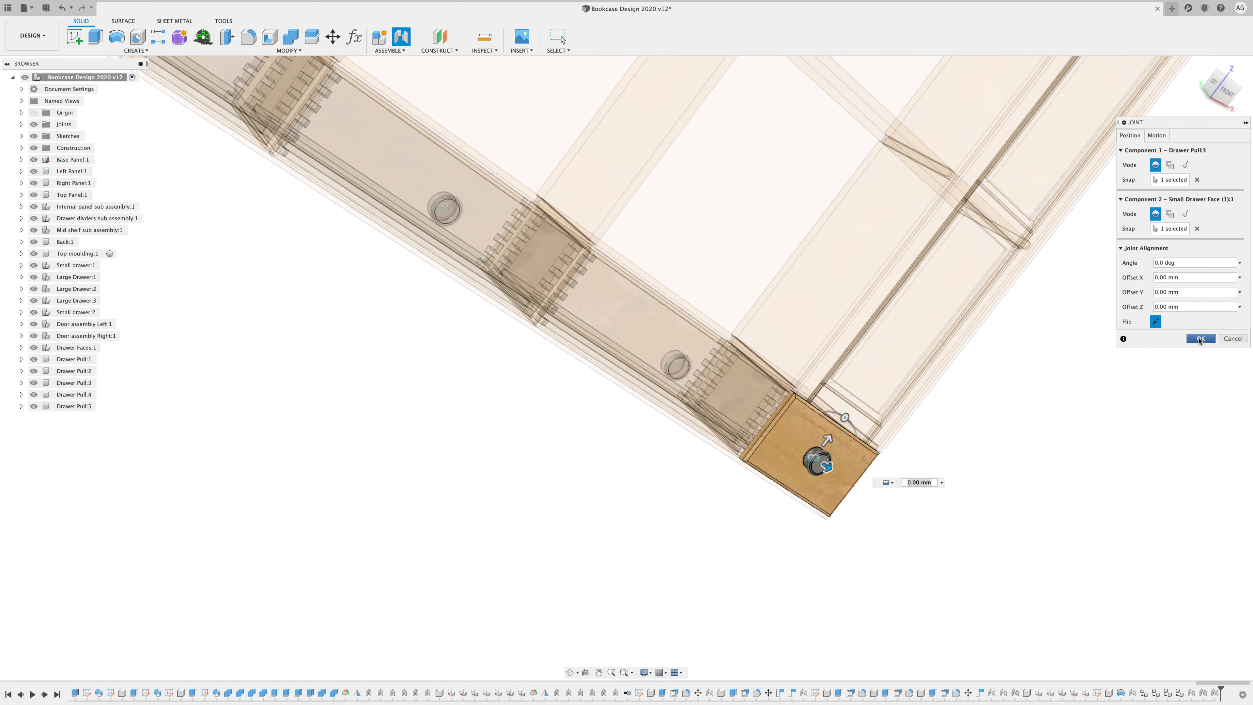
key(Return)
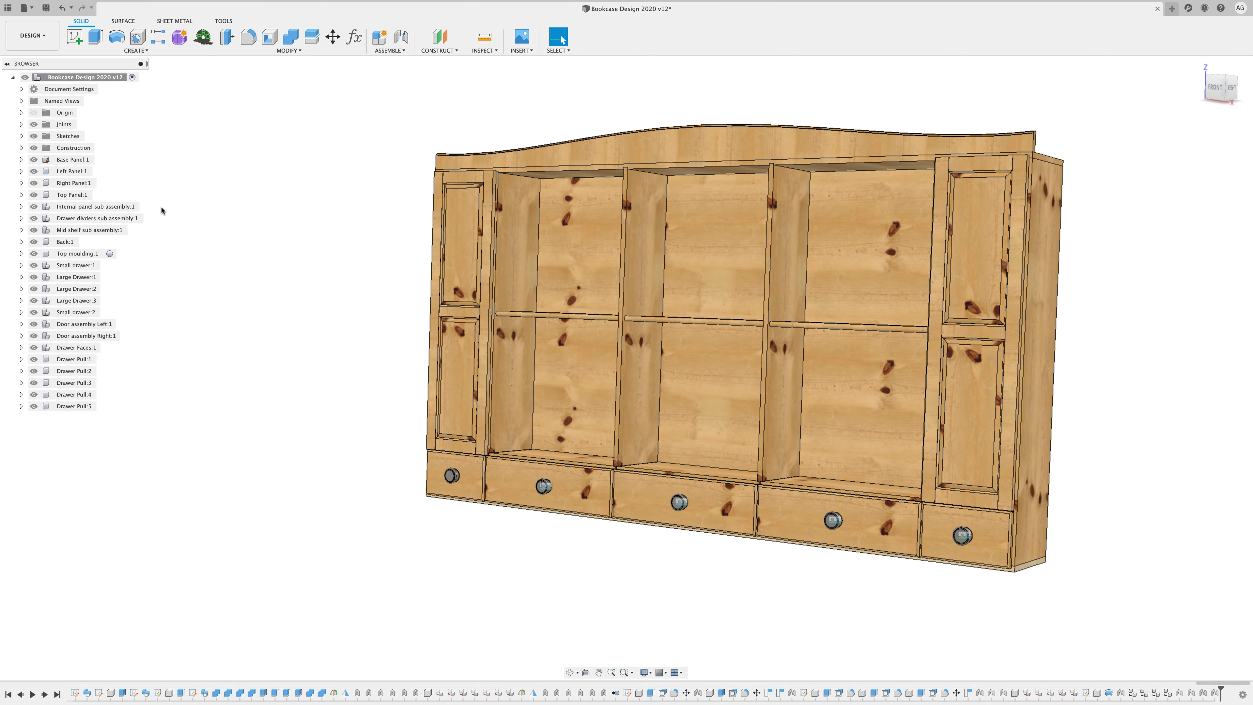
Turn off the visibility of the individual rigid joints through Rigid36 and check the five drawer pulls on the bookcase front.
click(21, 125)
click(43, 267)
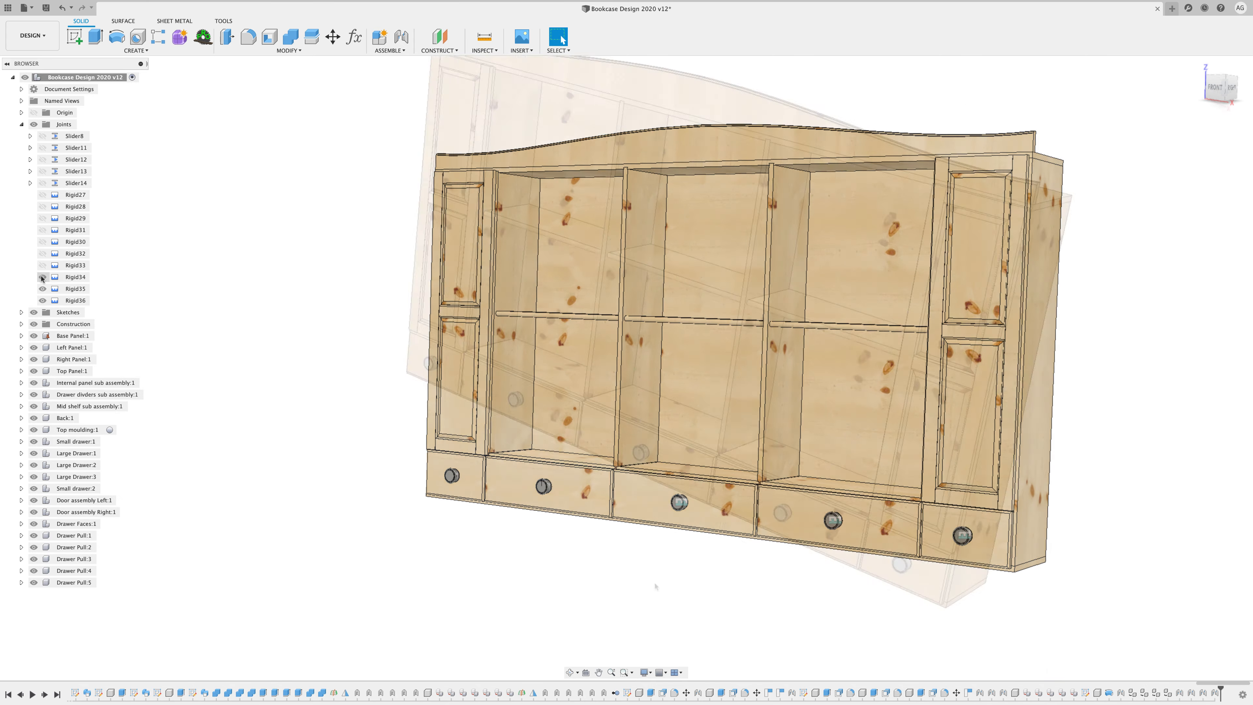
scroll(591, 573, up, 5)
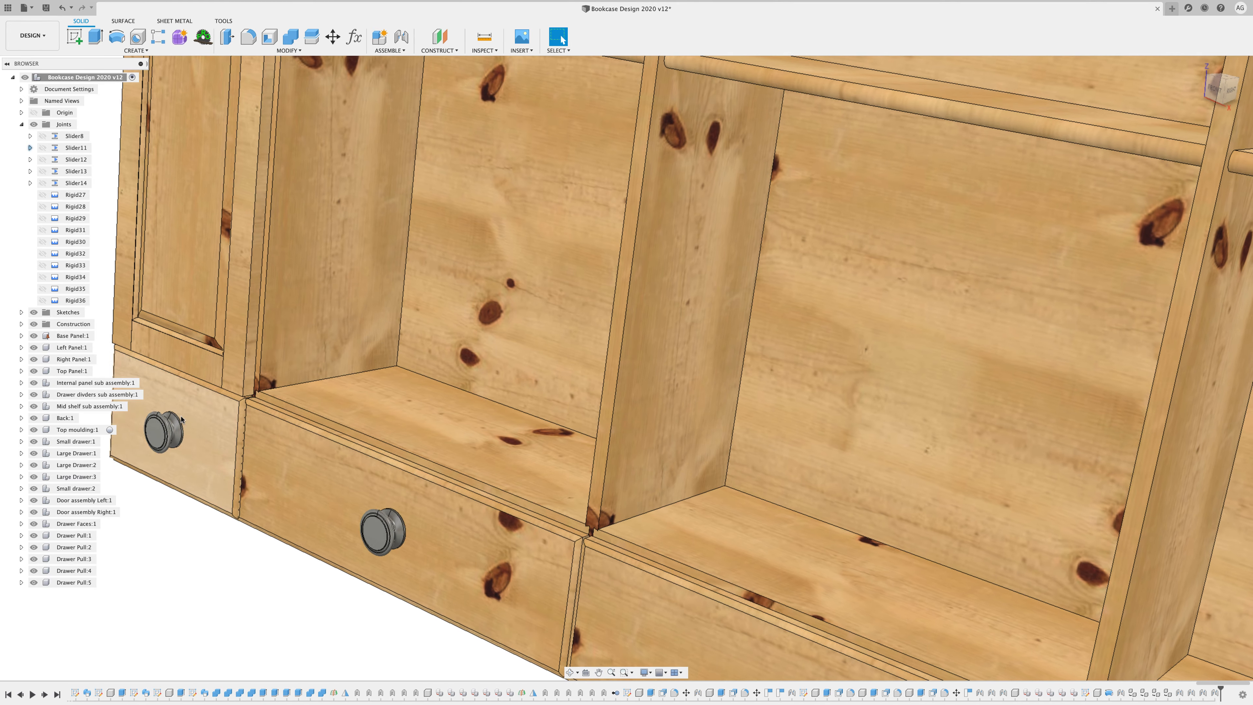
scroll(562, 568, down, 3)
scroll(738, 611, down, 8)
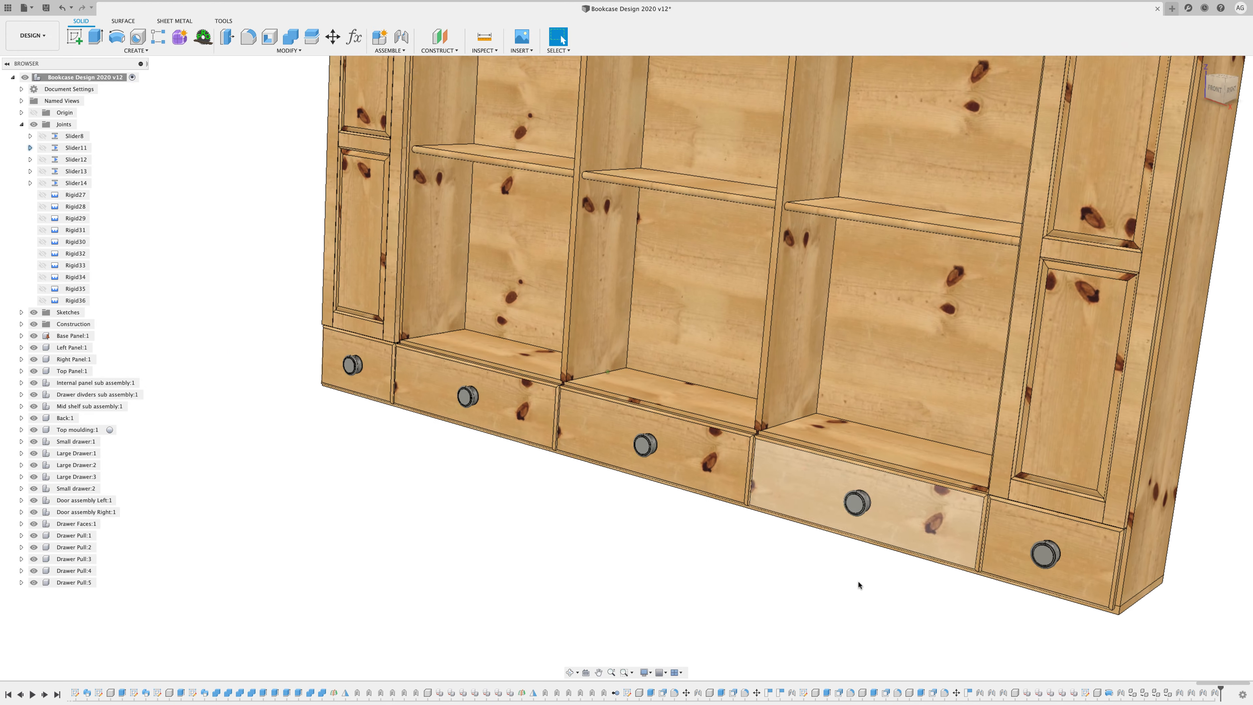
shift+middle_drag(859, 585, 803, 272)
shift+middle_drag(540, 249, 879, 405)
scroll(879, 406, down, 5)
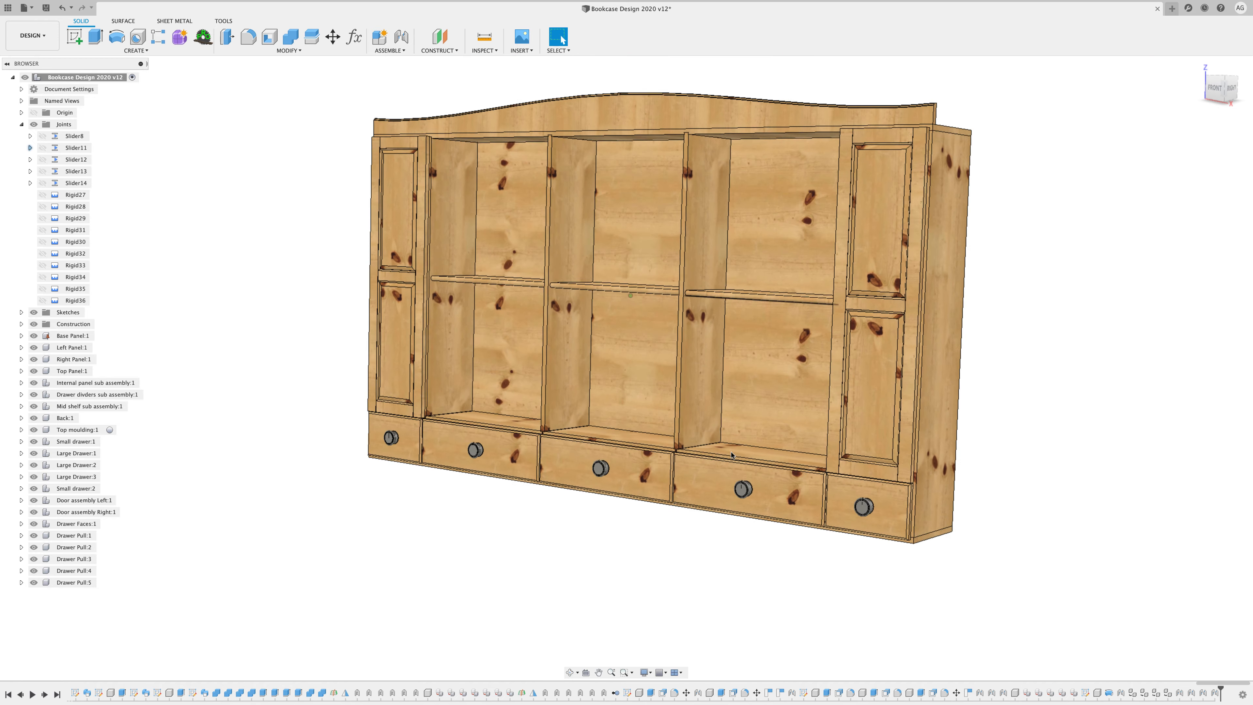
Inspect the bookcase in the Shaded visual style and switch back to Shaded with Visible Edges Only.
scroll(742, 638, up, 3)
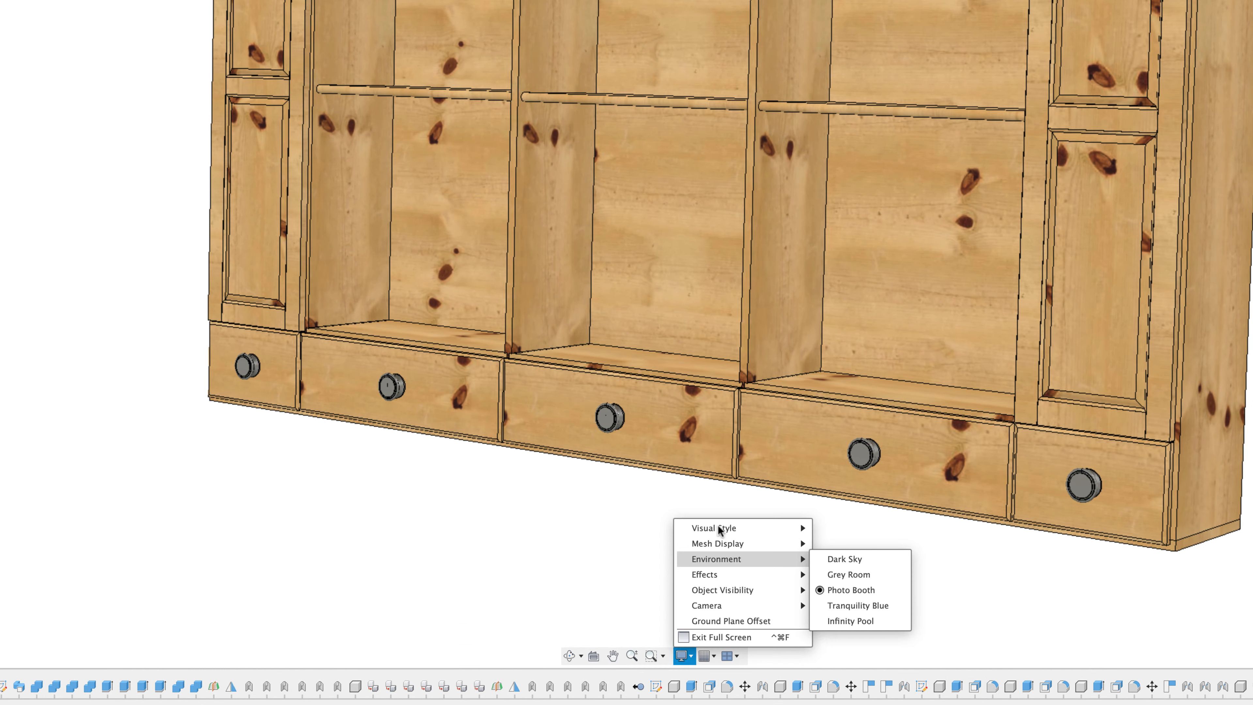
mouse_move(789, 527)
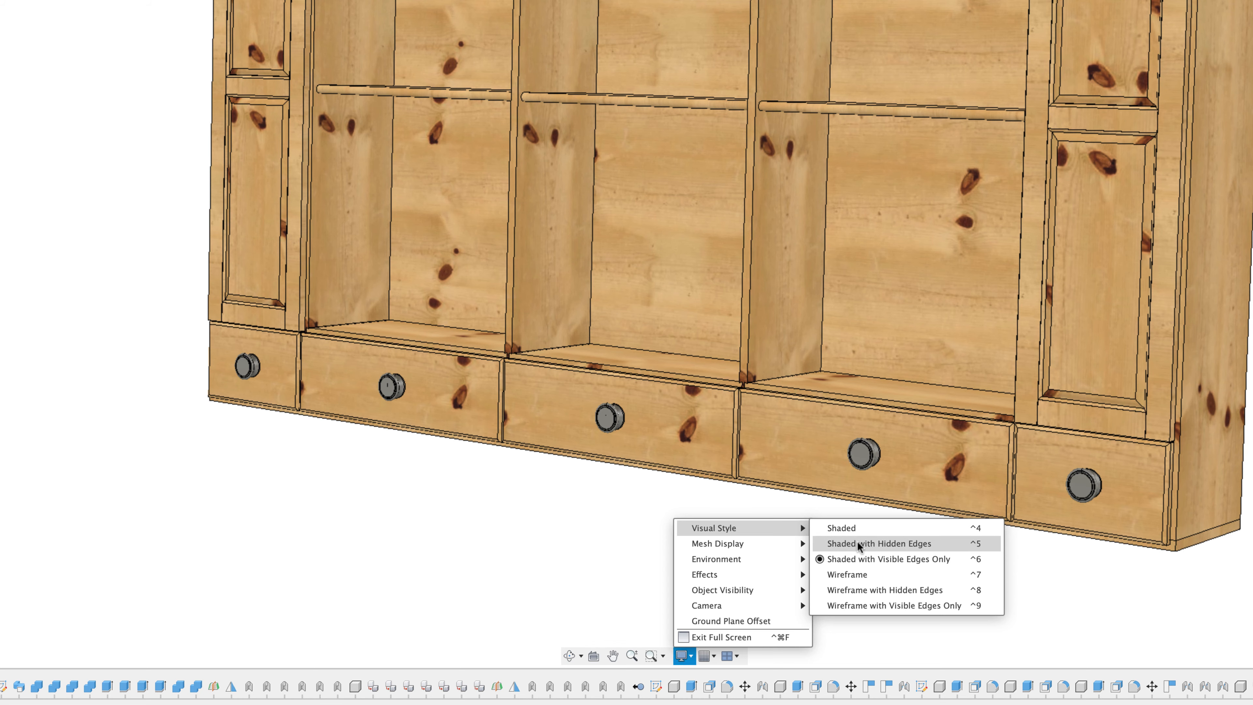
click(842, 526)
scroll(745, 546, down, 5)
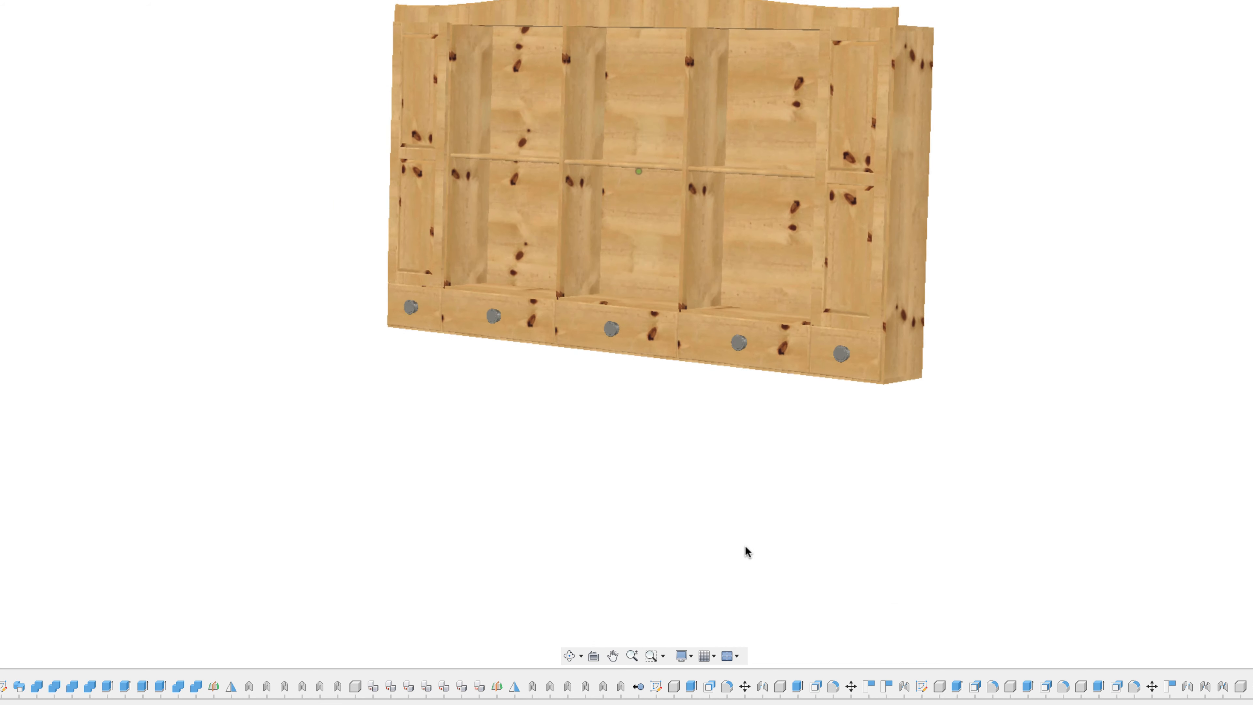
scroll(745, 545, up, 10)
scroll(665, 509, up, 8)
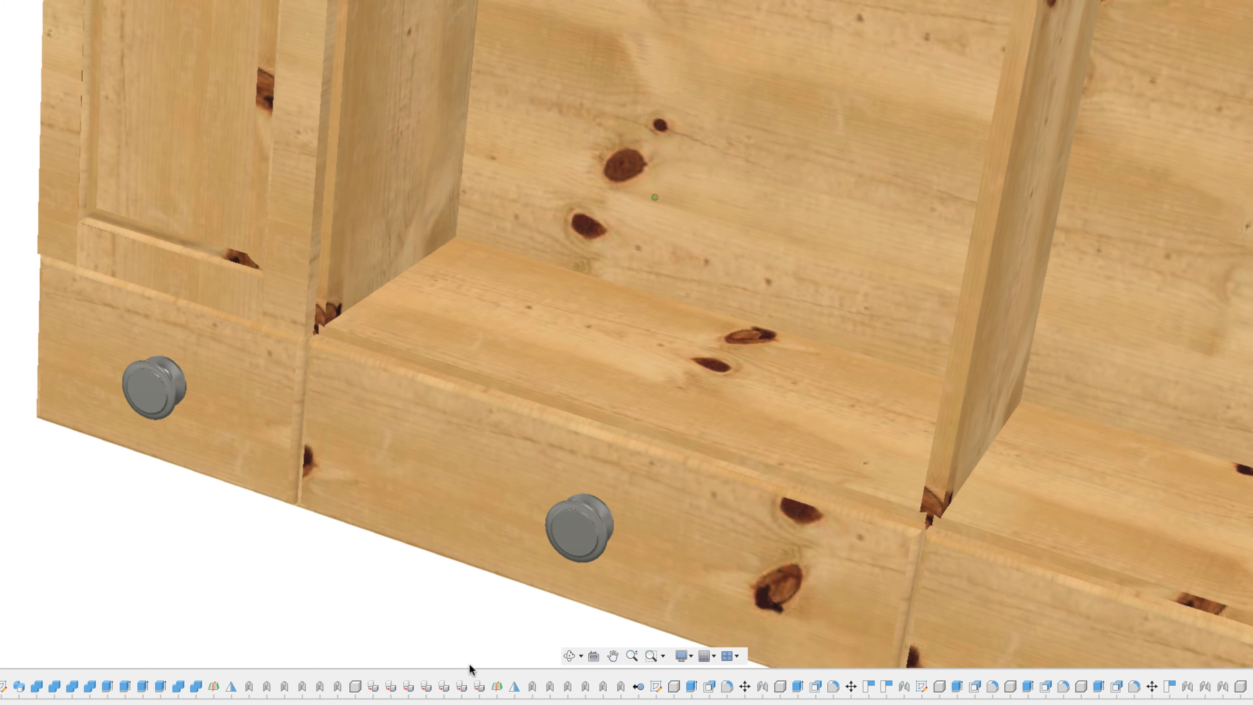
shift+scroll(304, 592, down, 5)
scroll(303, 593, down, 10)
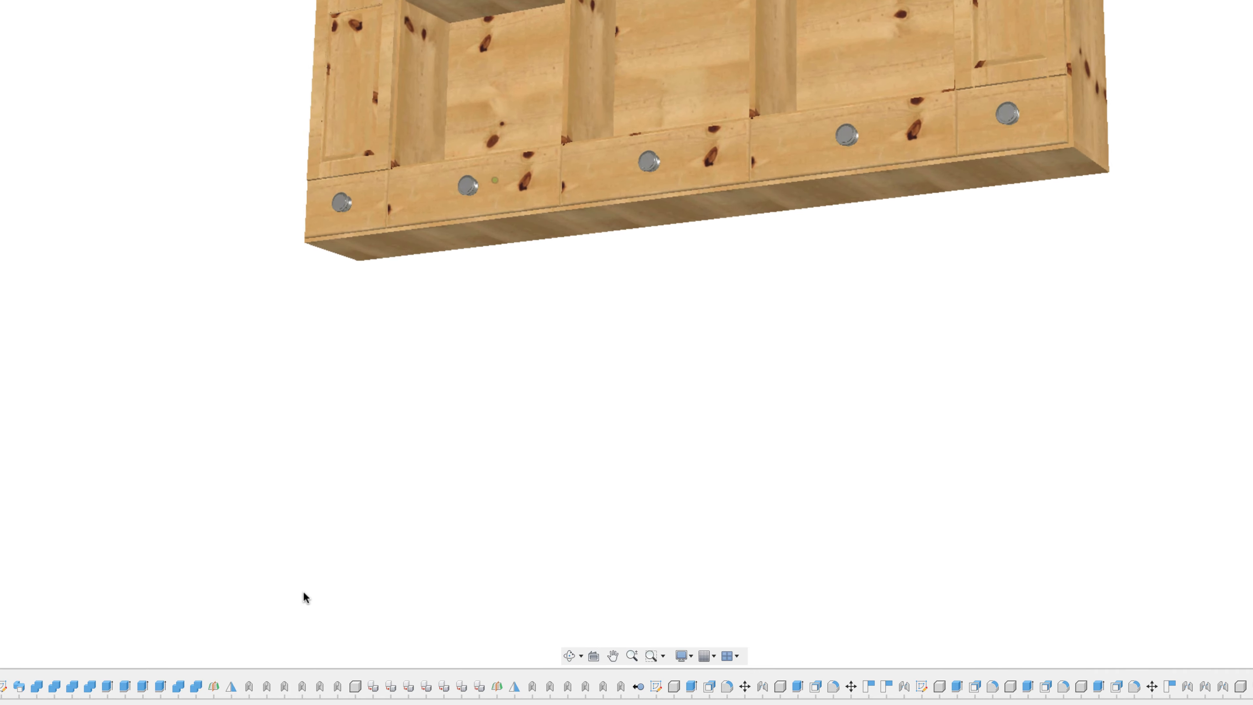
shift+scroll(303, 593, up, 10)
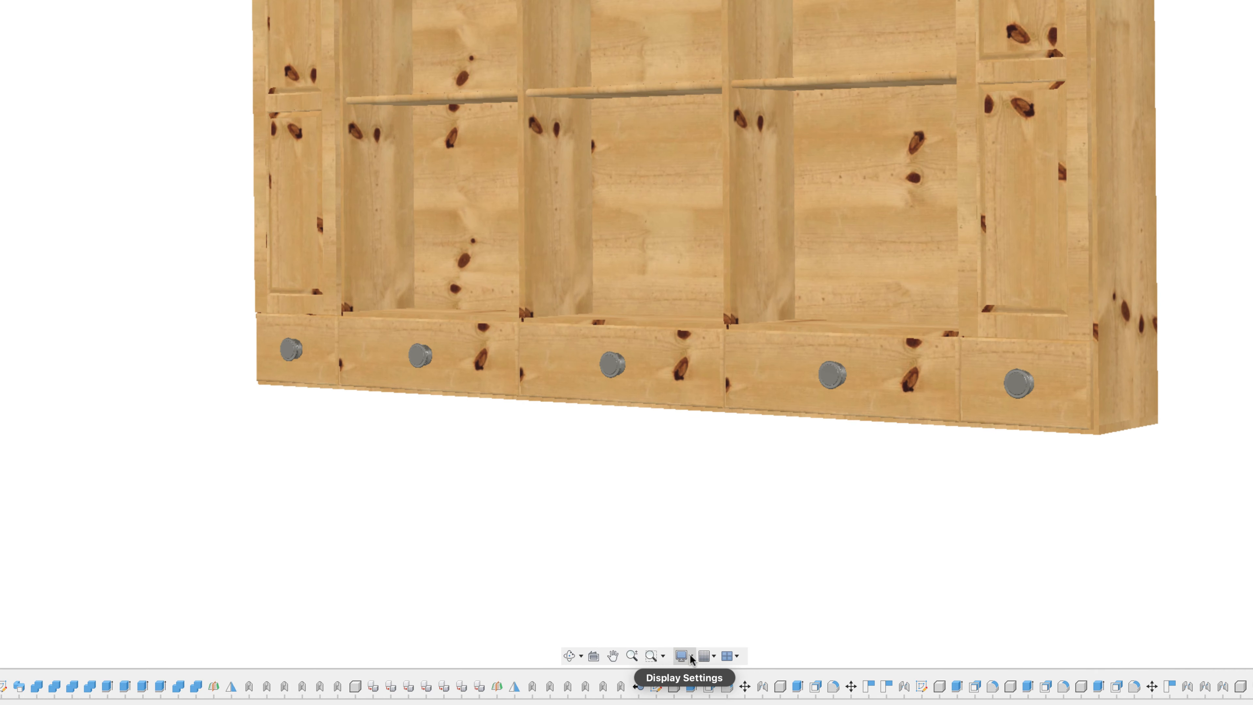
click(882, 558)
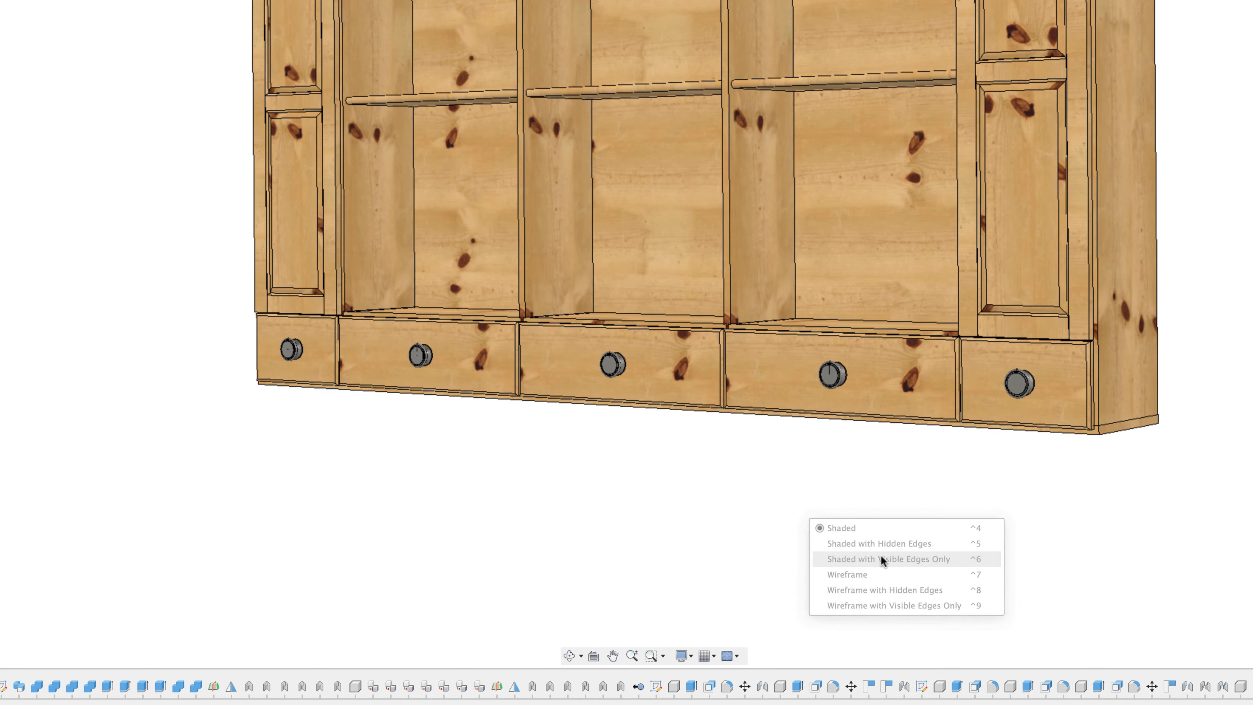
Paste another Drawer Pull copy and move it sideways to the left of the bookcase, level with the drawer pulls.
scroll(872, 498, up, 5)
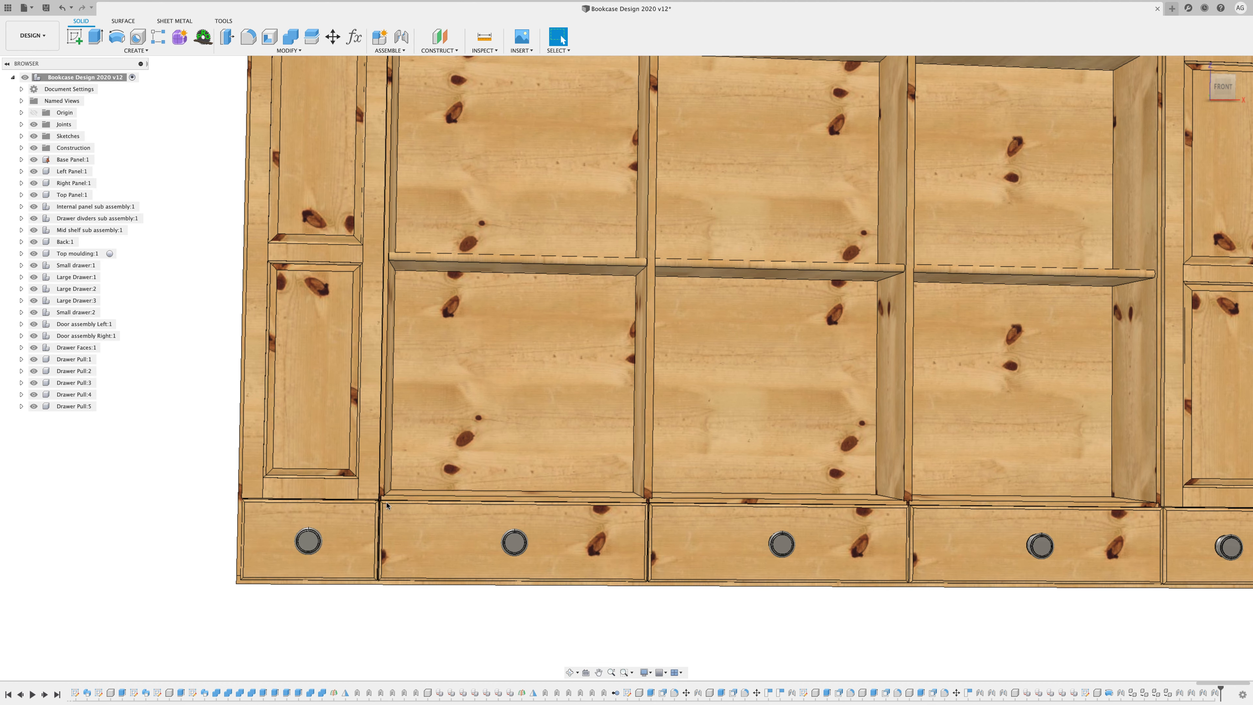
scroll(387, 505, down, 5)
right_click(228, 484)
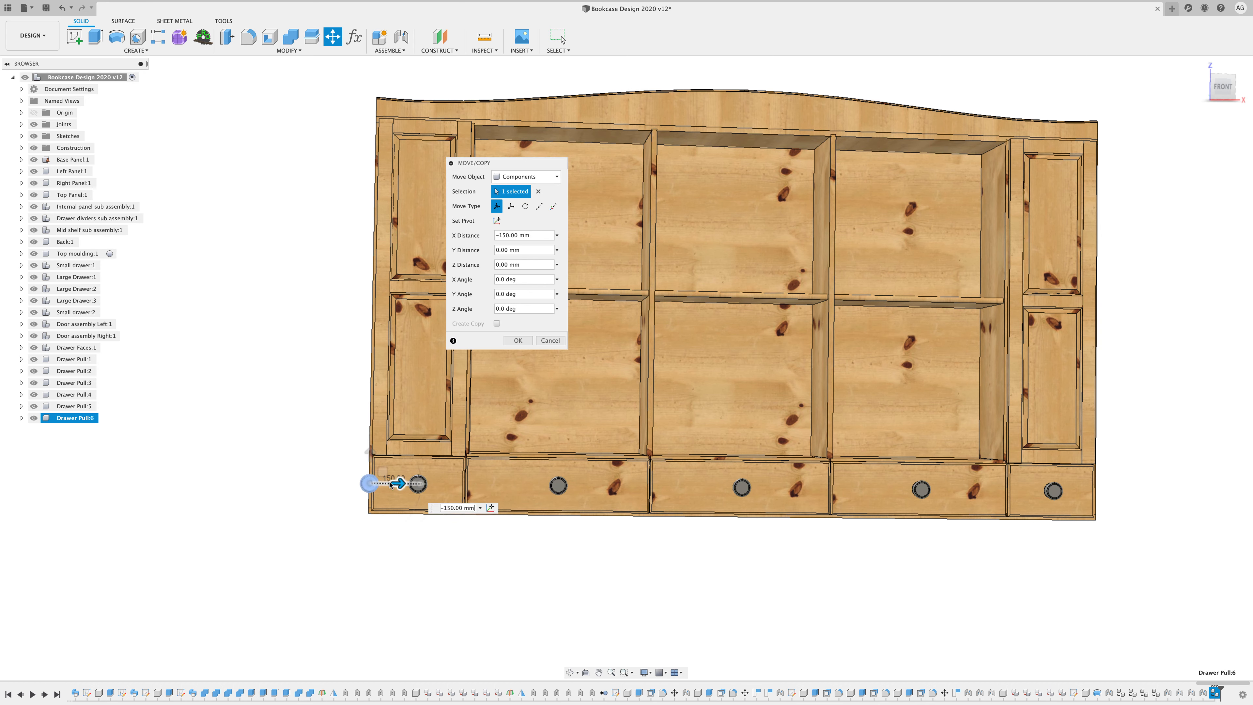
click(517, 340)
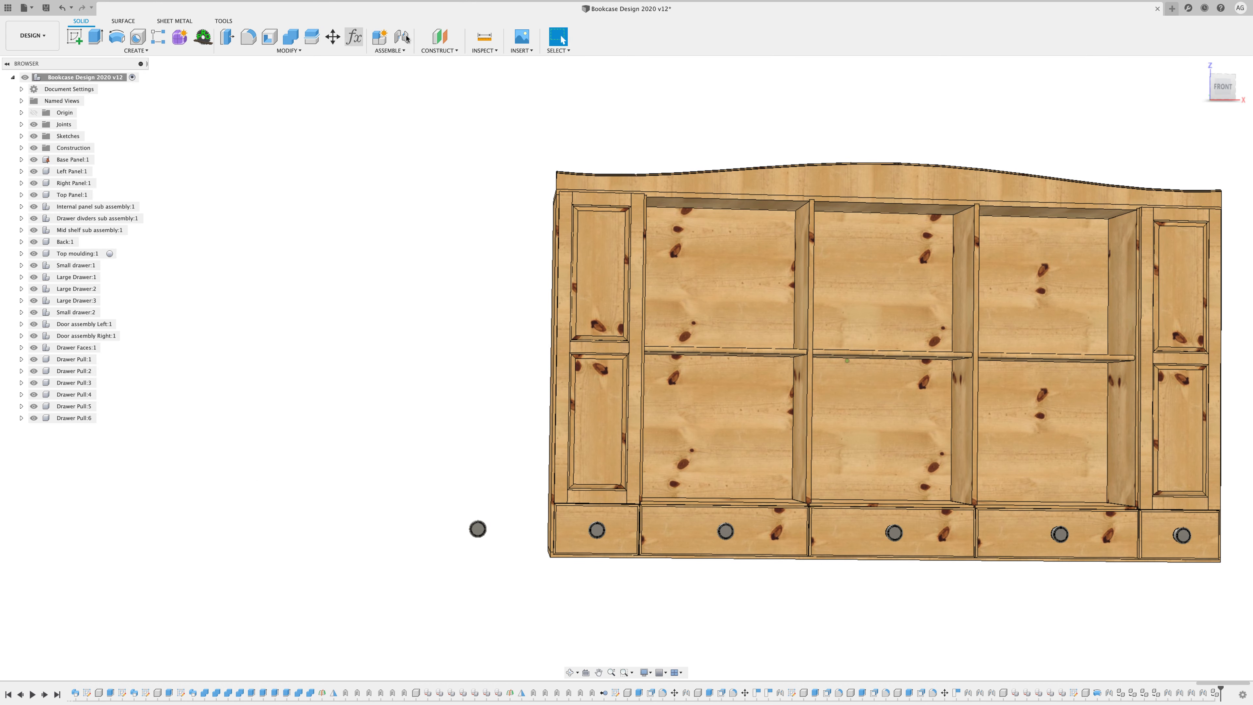
click(402, 38)
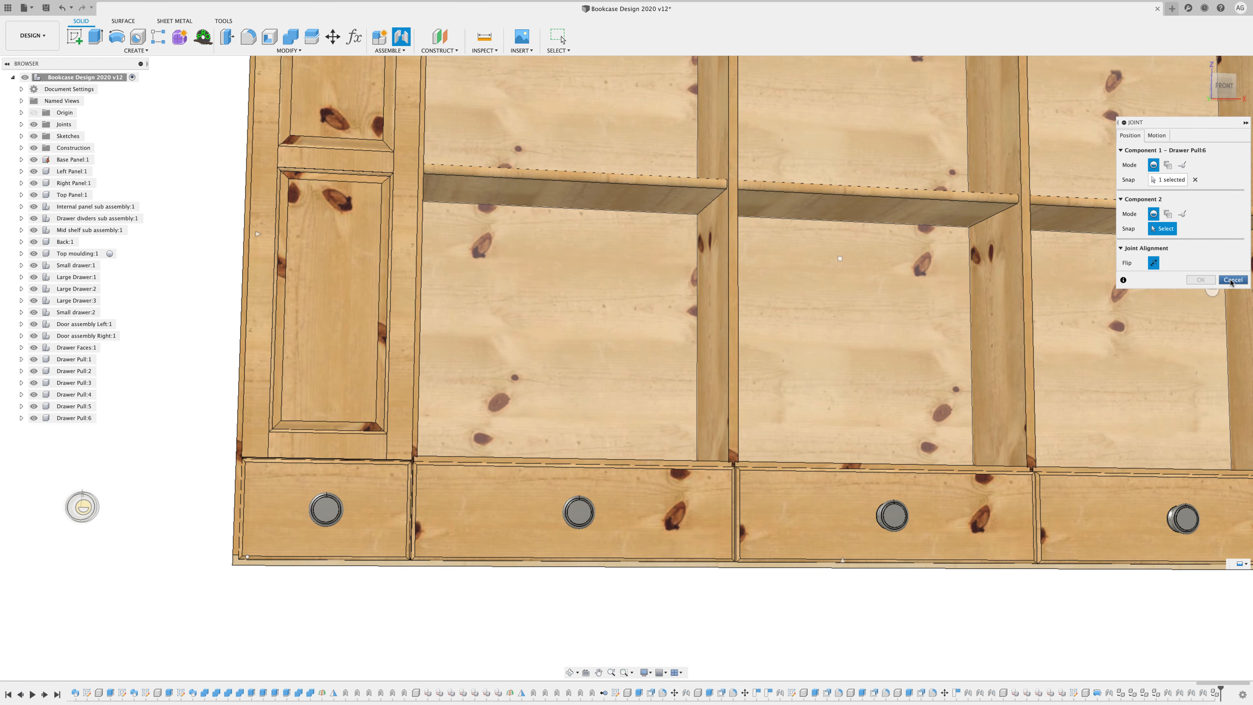
click(1232, 280)
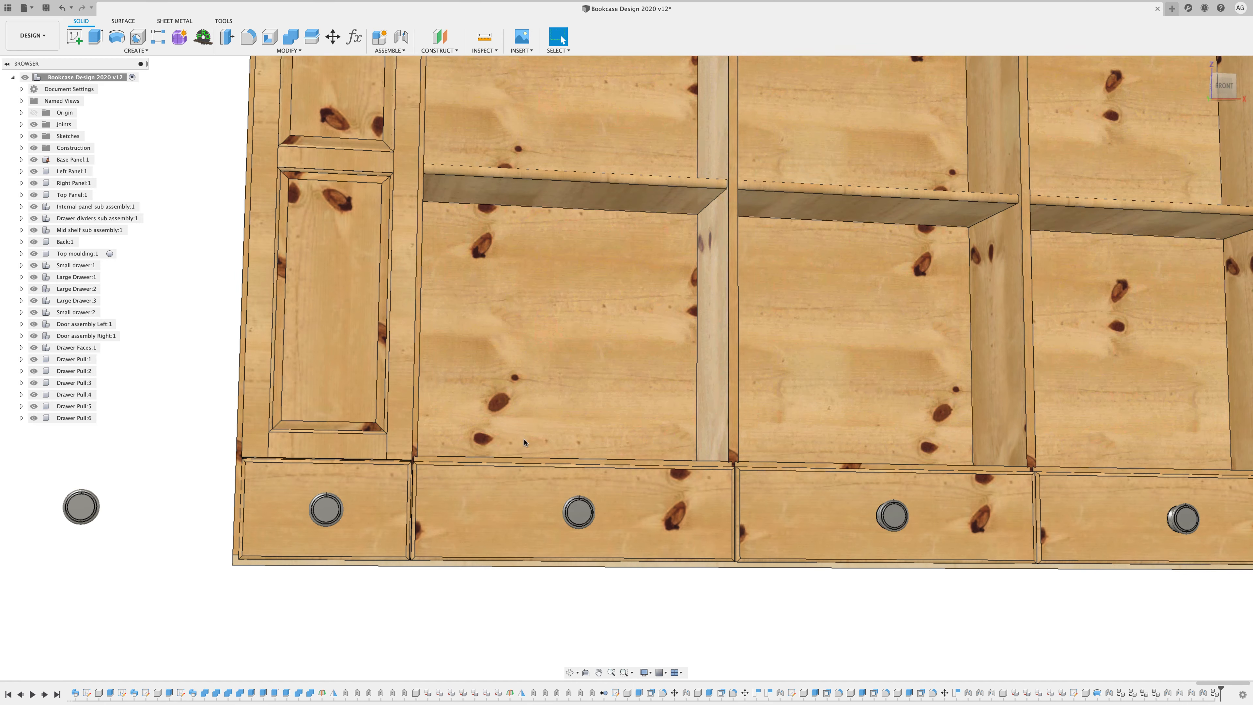
Start a sketch on the front face of the left door's right stile and draw a 10 mm circle near its lower end.
scroll(372, 498, up, 5)
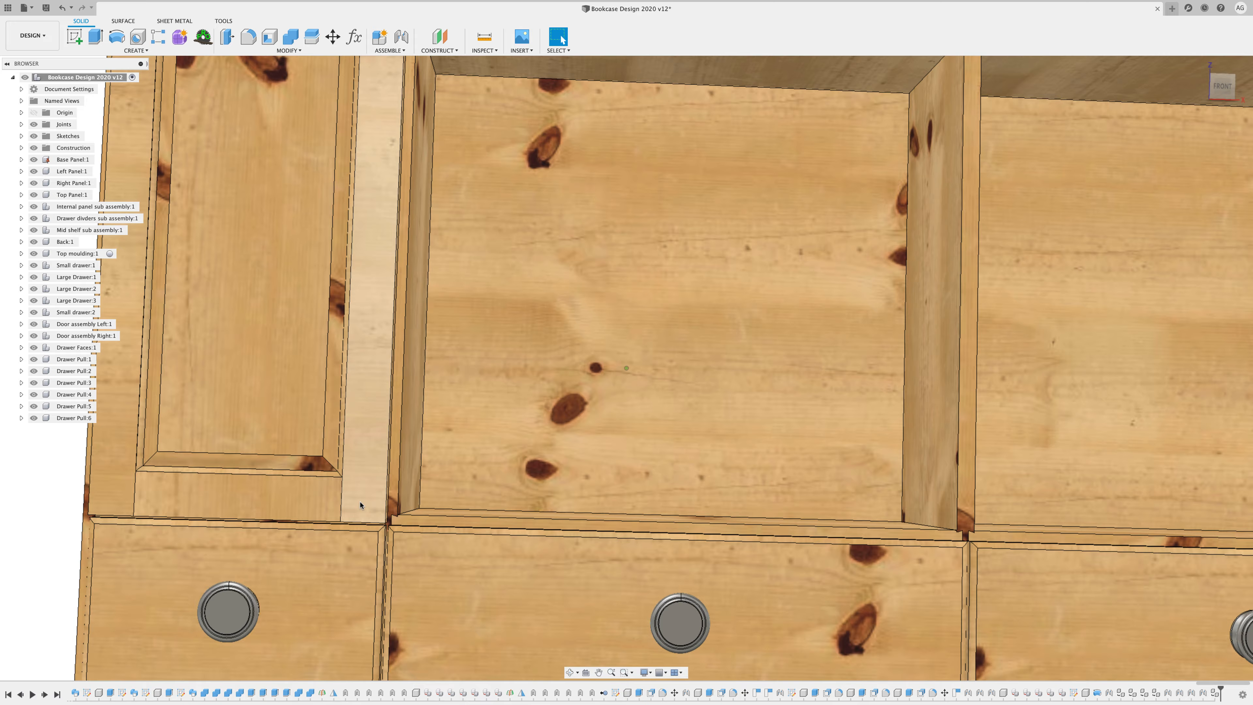
shift+middle_drag(360, 502, 347, 491)
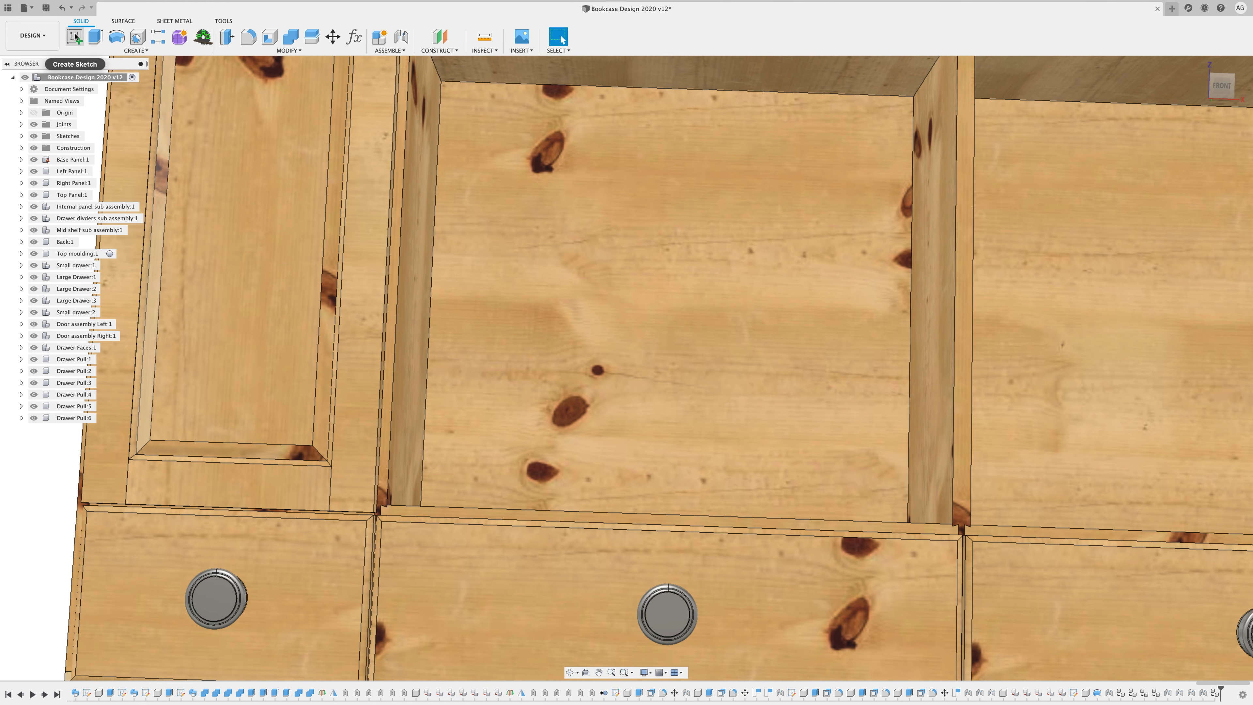
click(75, 36)
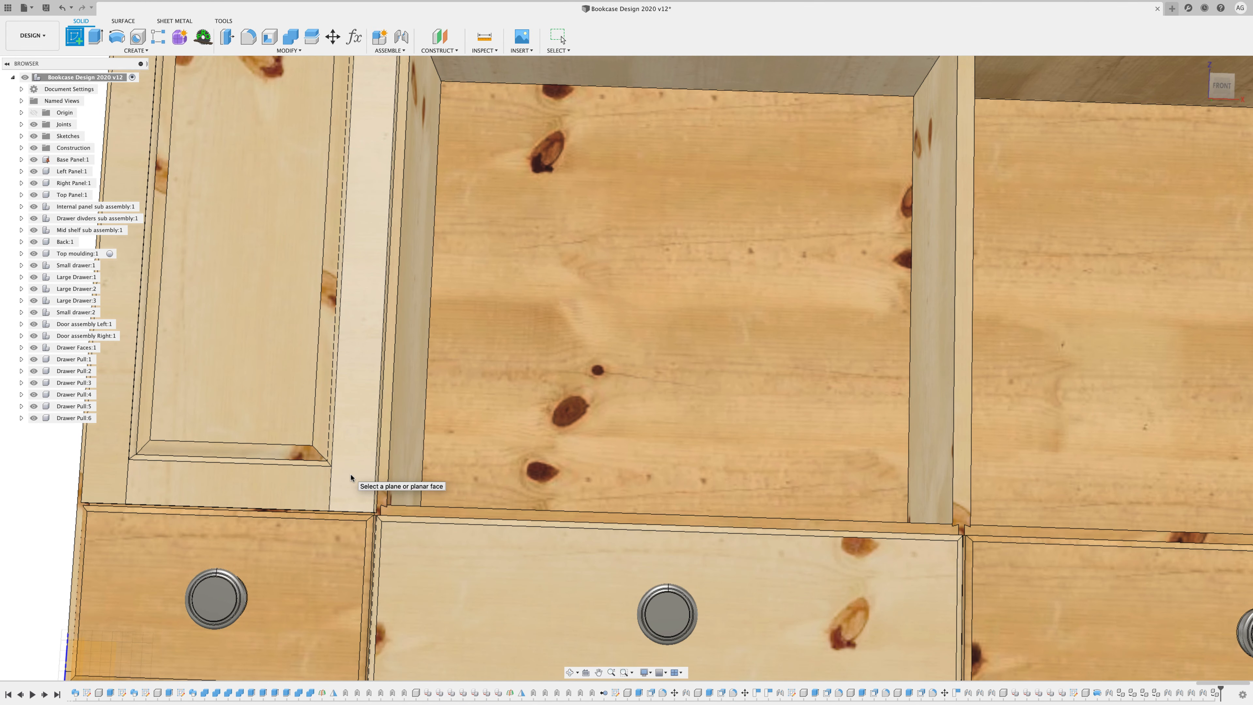
click(351, 478)
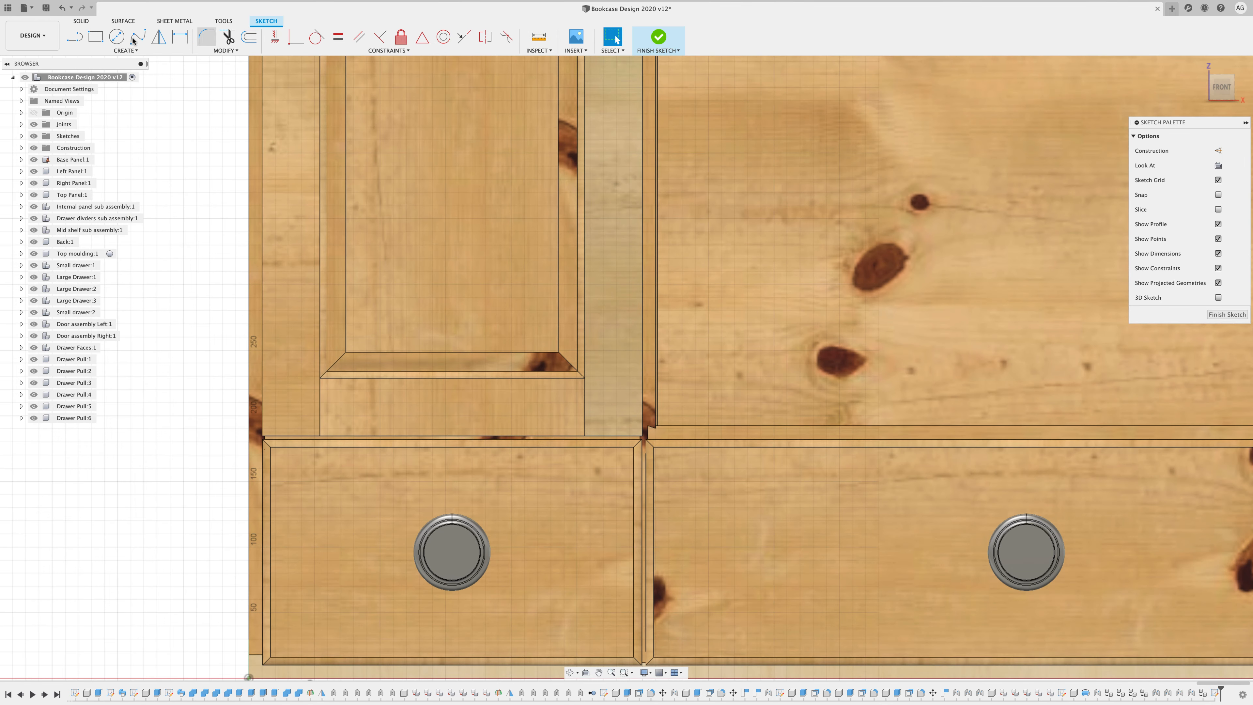
click(117, 38)
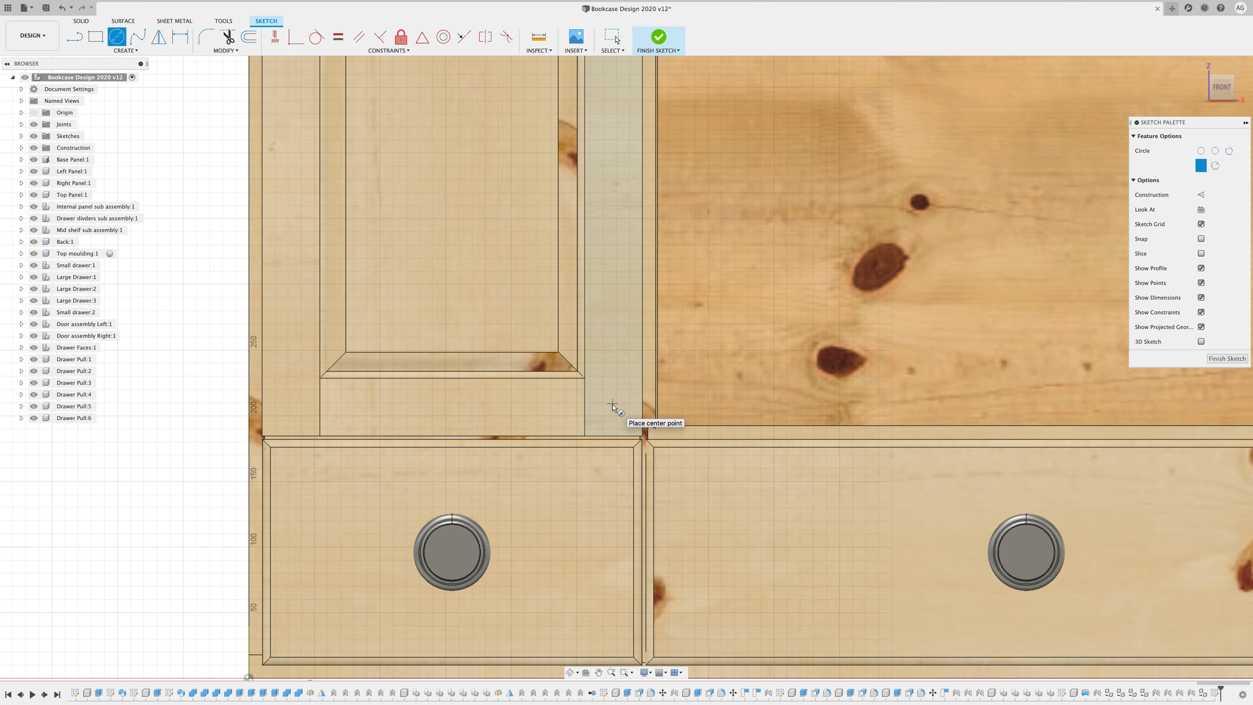
click(613, 405)
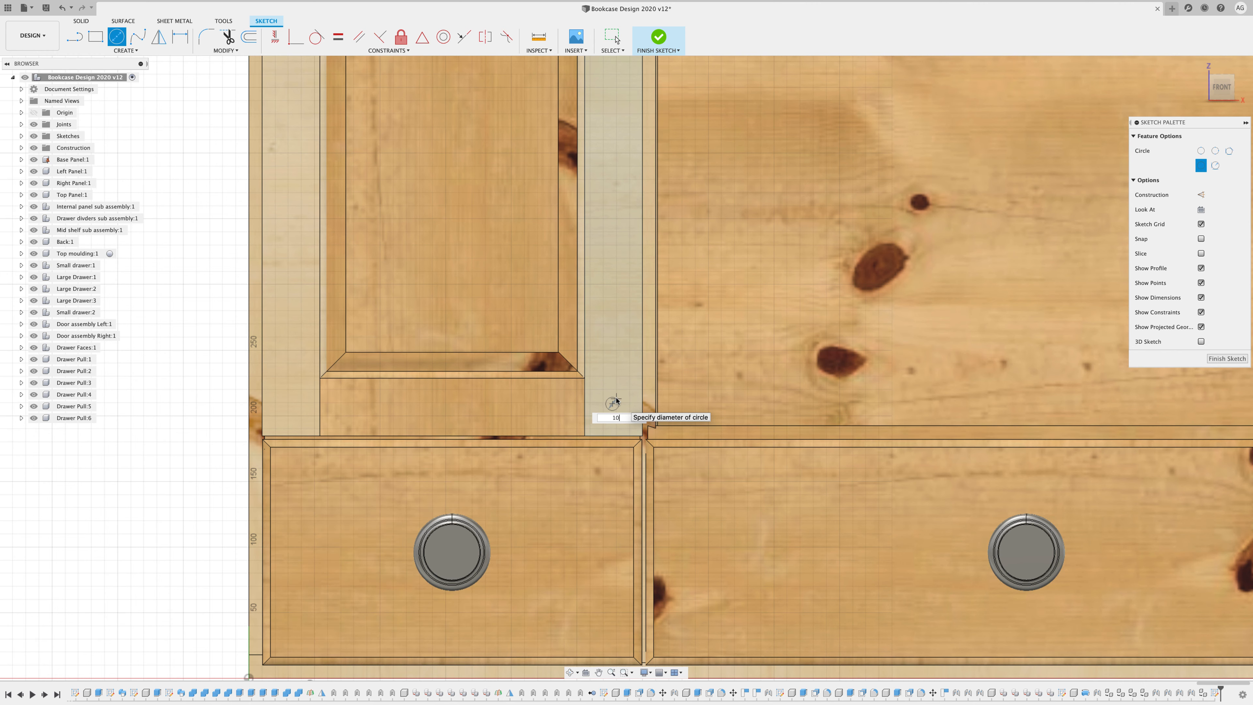
key(Return)
key(Escape)
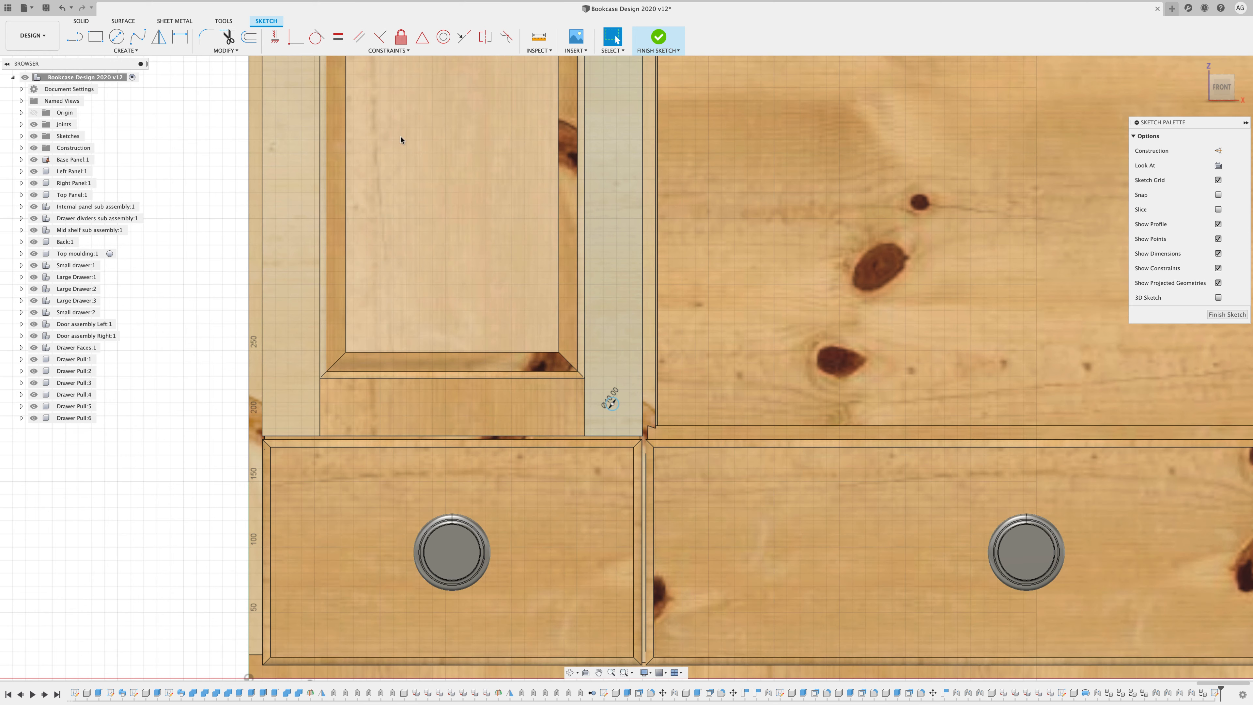
Dimension the circle's centre 25 mm from the stile's outer edge, using an expression based on the Style_RailsWidth parameter.
click(180, 36)
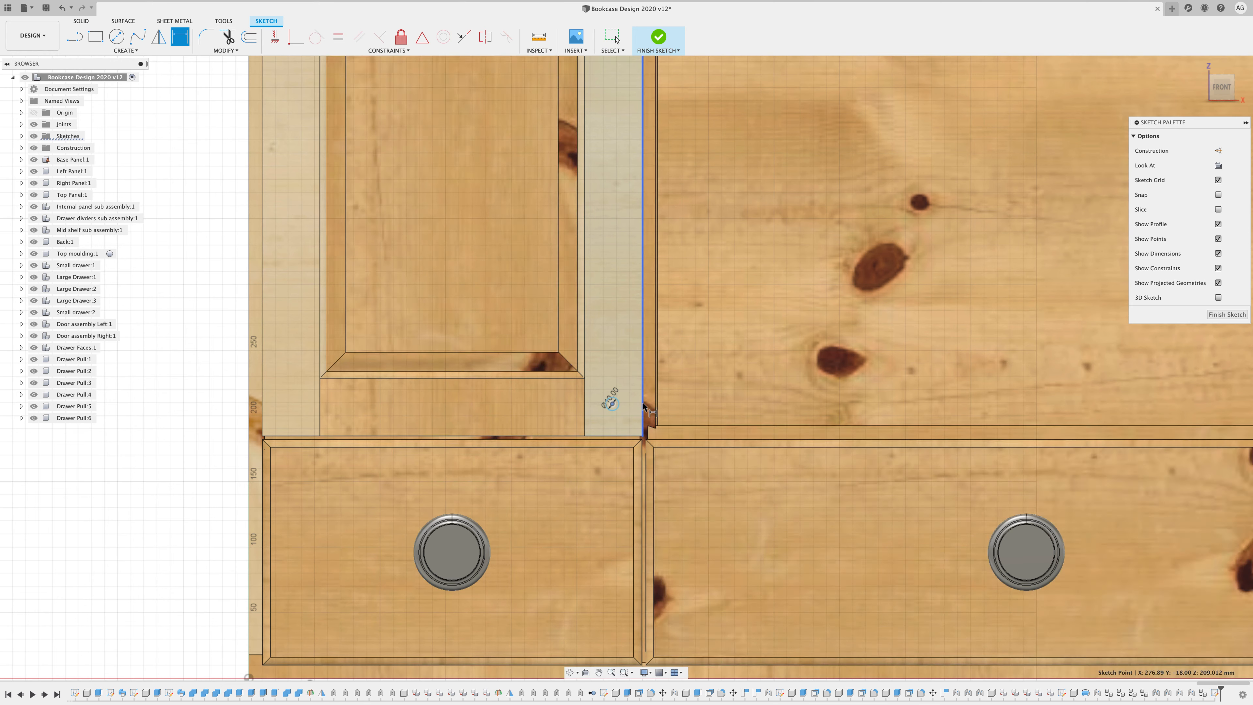
click(642, 406)
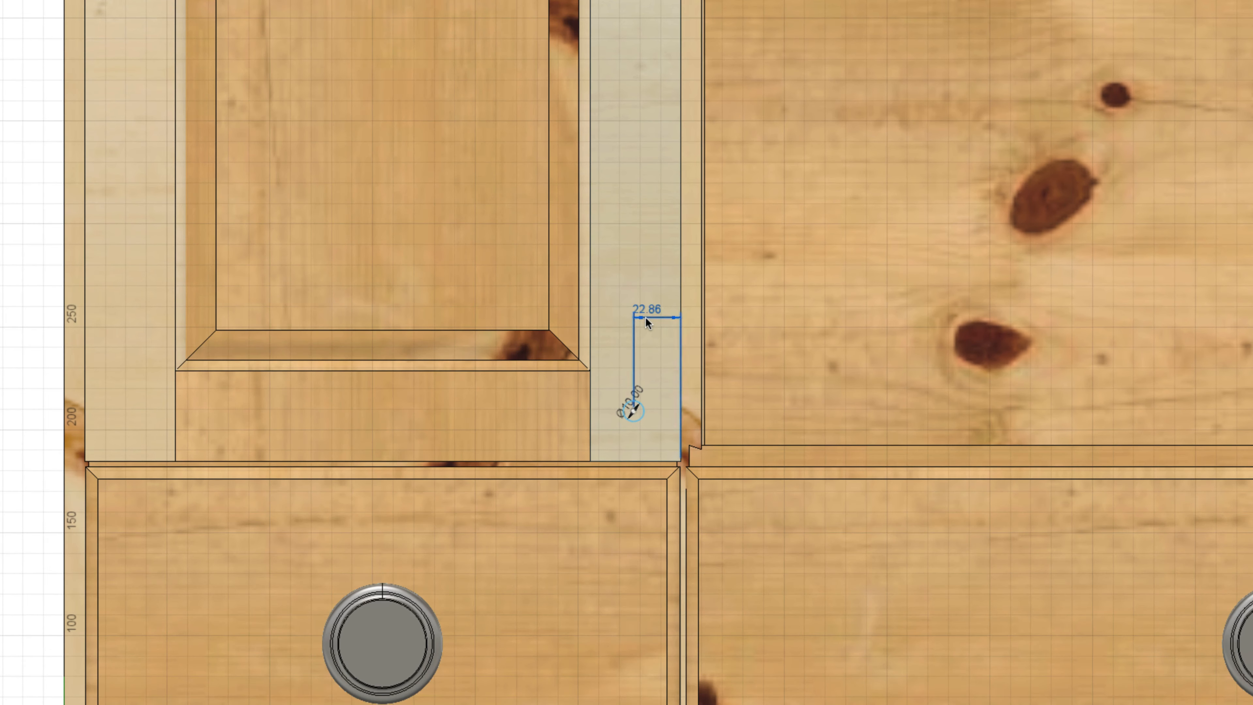
click(620, 344)
text(s)
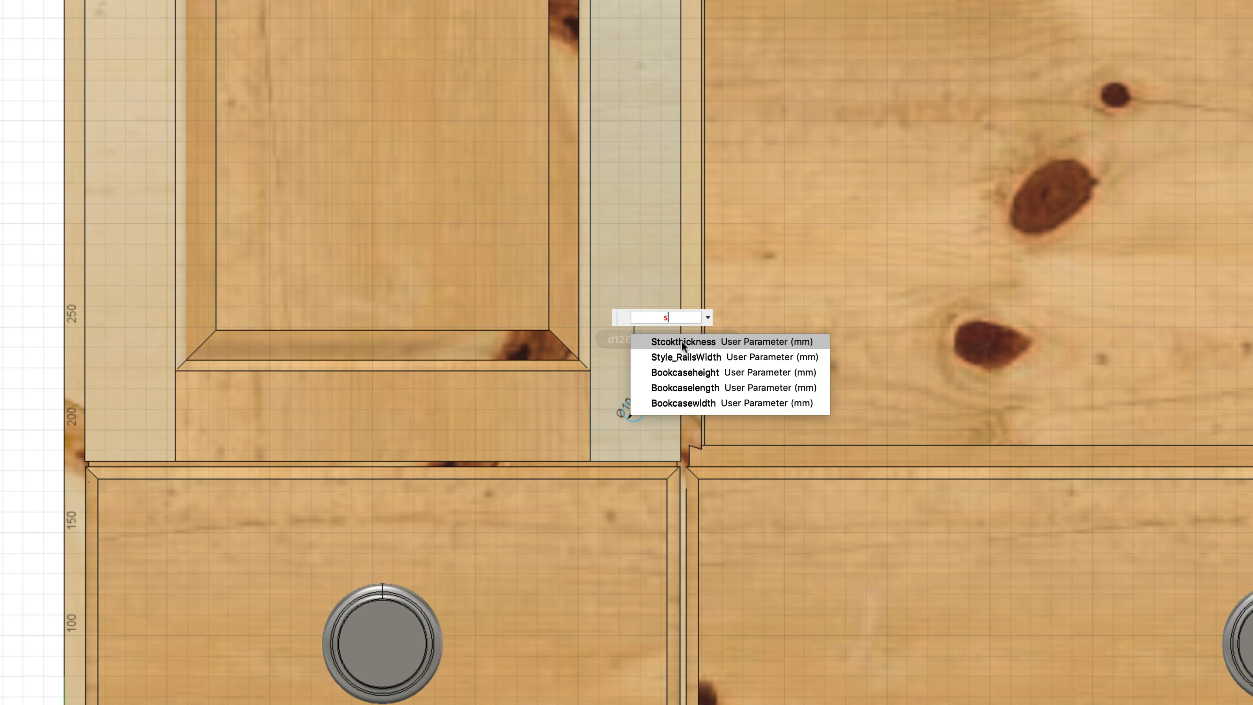
click(682, 357)
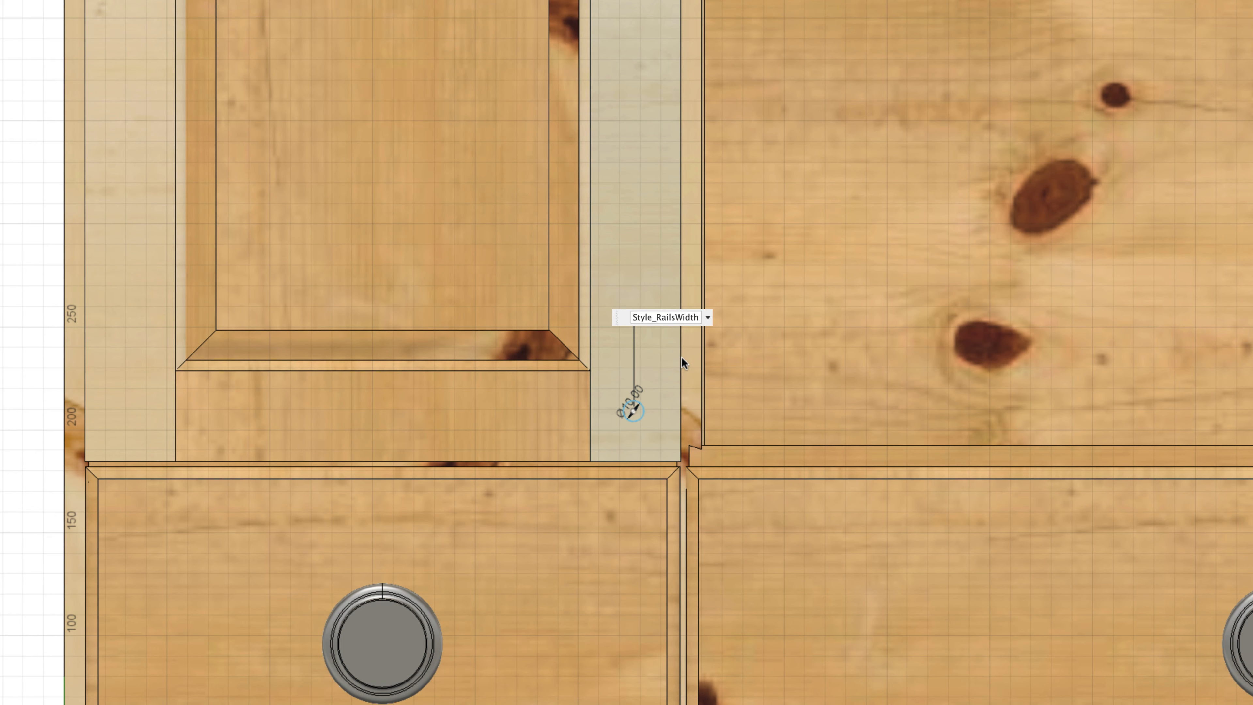
key(Return)
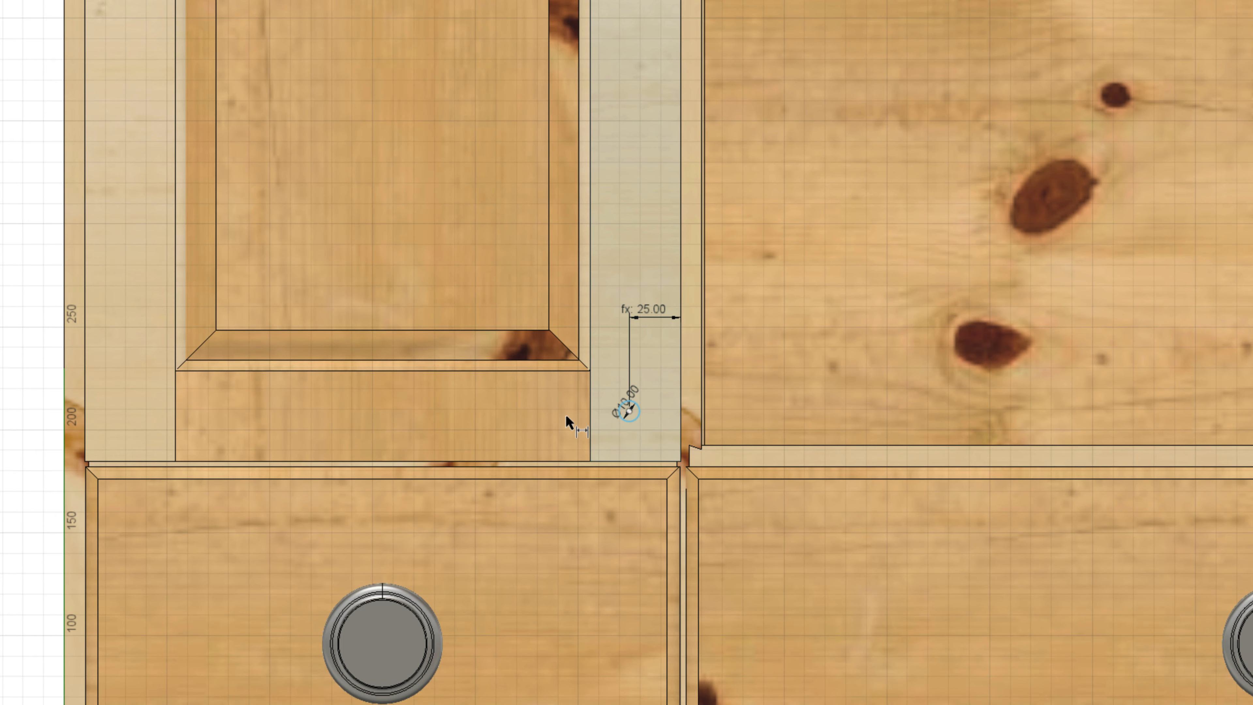
Dimension the left door circle's centre 25 mm above the stile's bottom edge, using the expression Style_RailsWidth / 2.
click(629, 412)
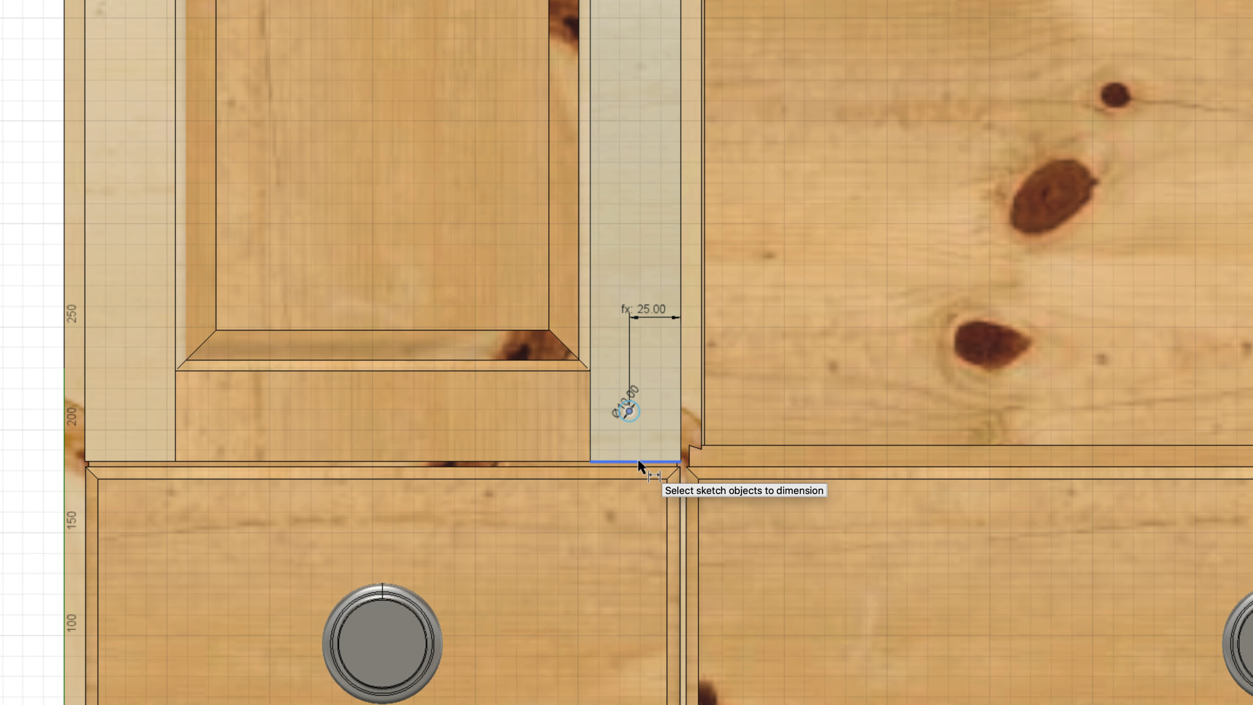
click(639, 462)
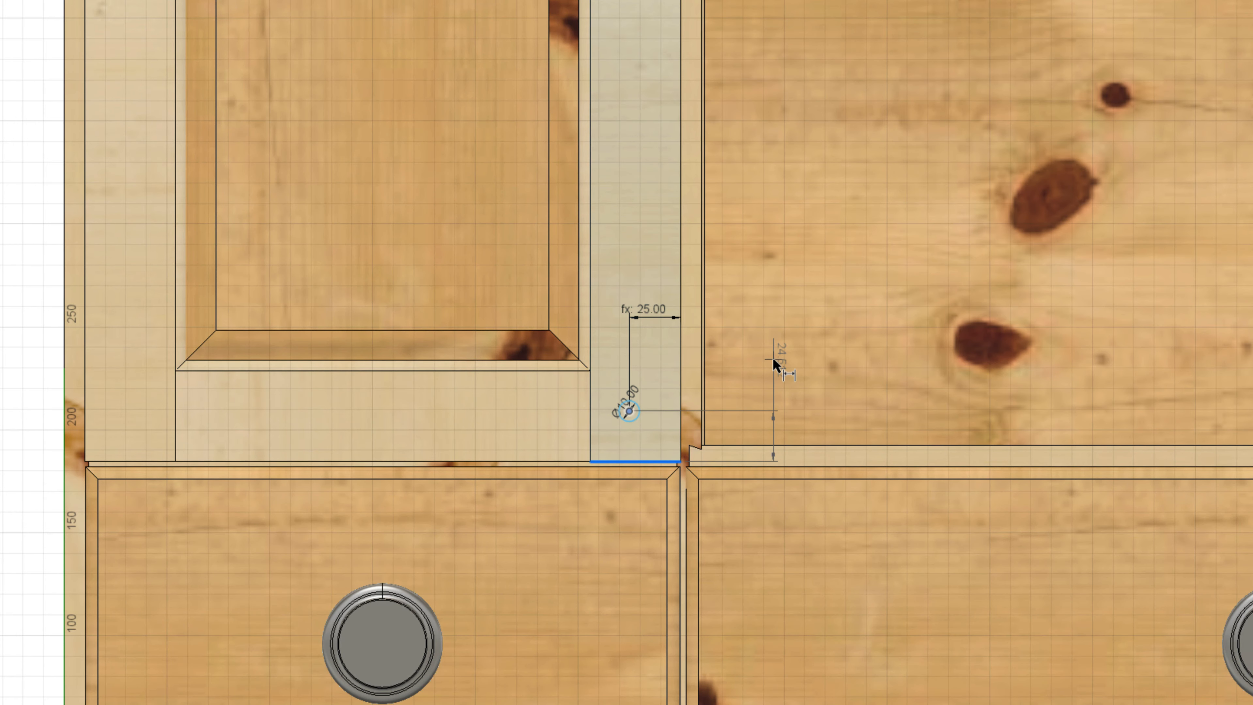
click(773, 360)
click(833, 361)
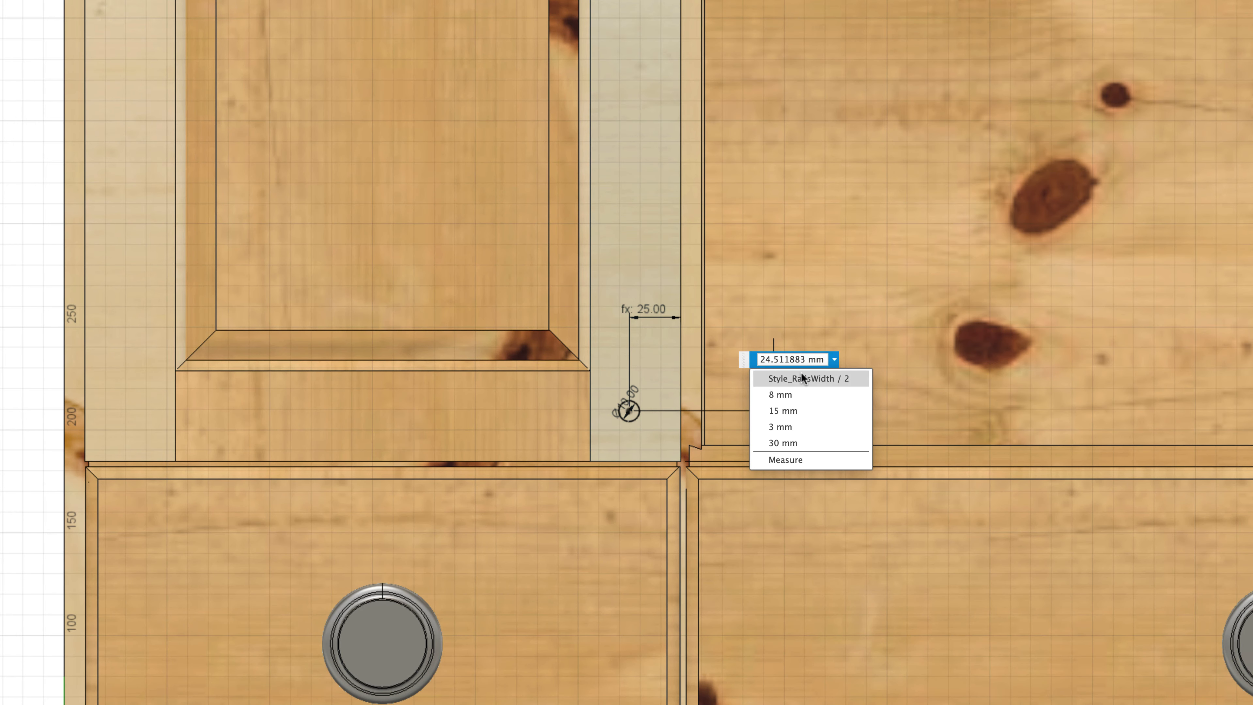
click(813, 379)
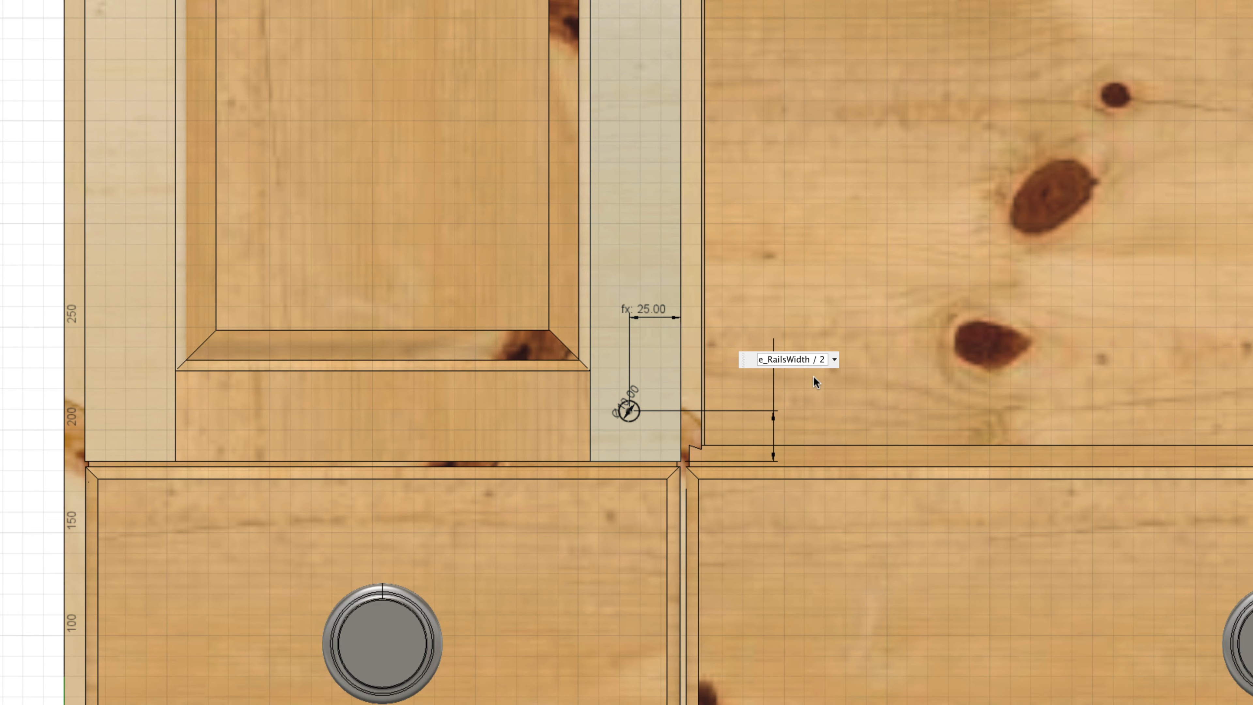
key(Return)
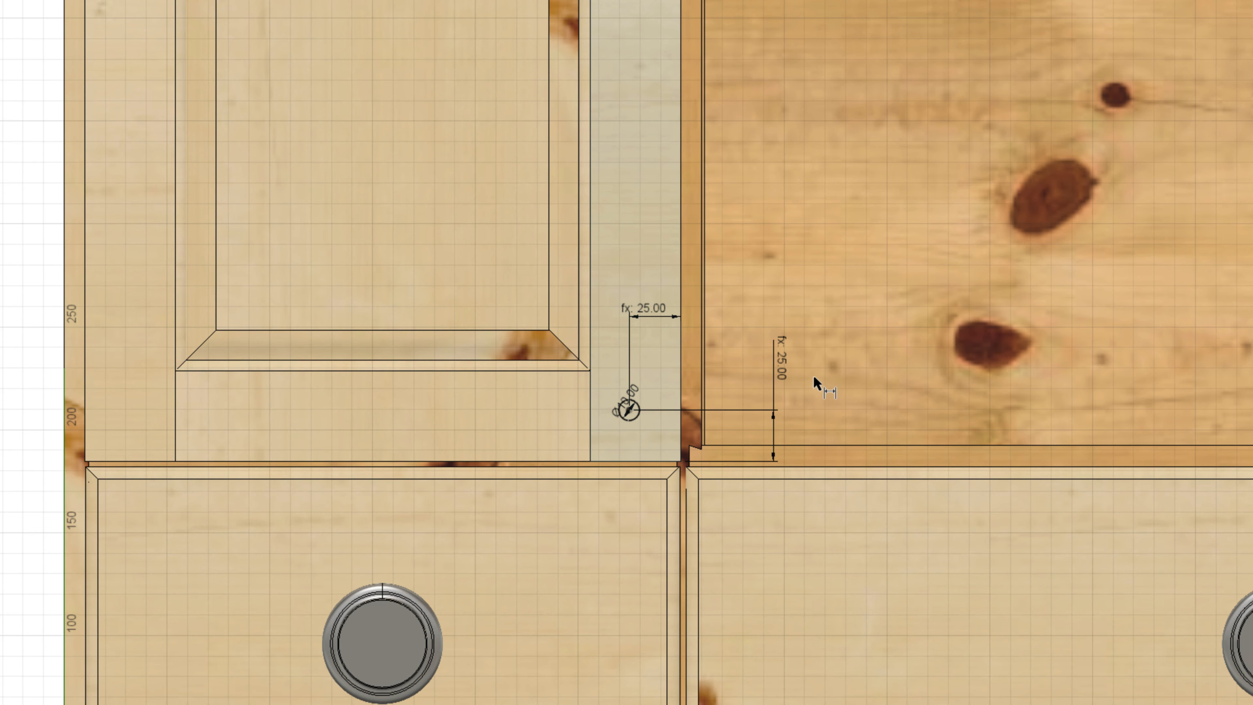
Draw a 10 mm circle near the lower end of the right door's left stile in the same sketch.
scroll(821, 466, right, 20)
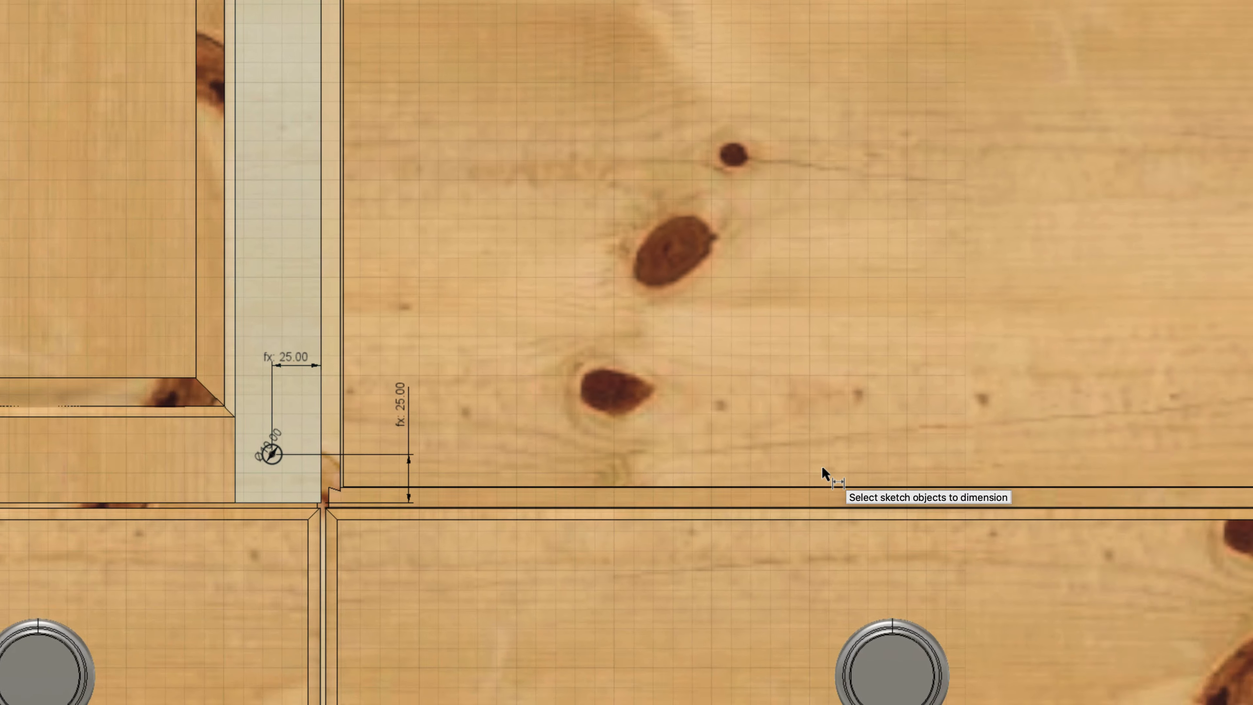
scroll(821, 465, right, 15)
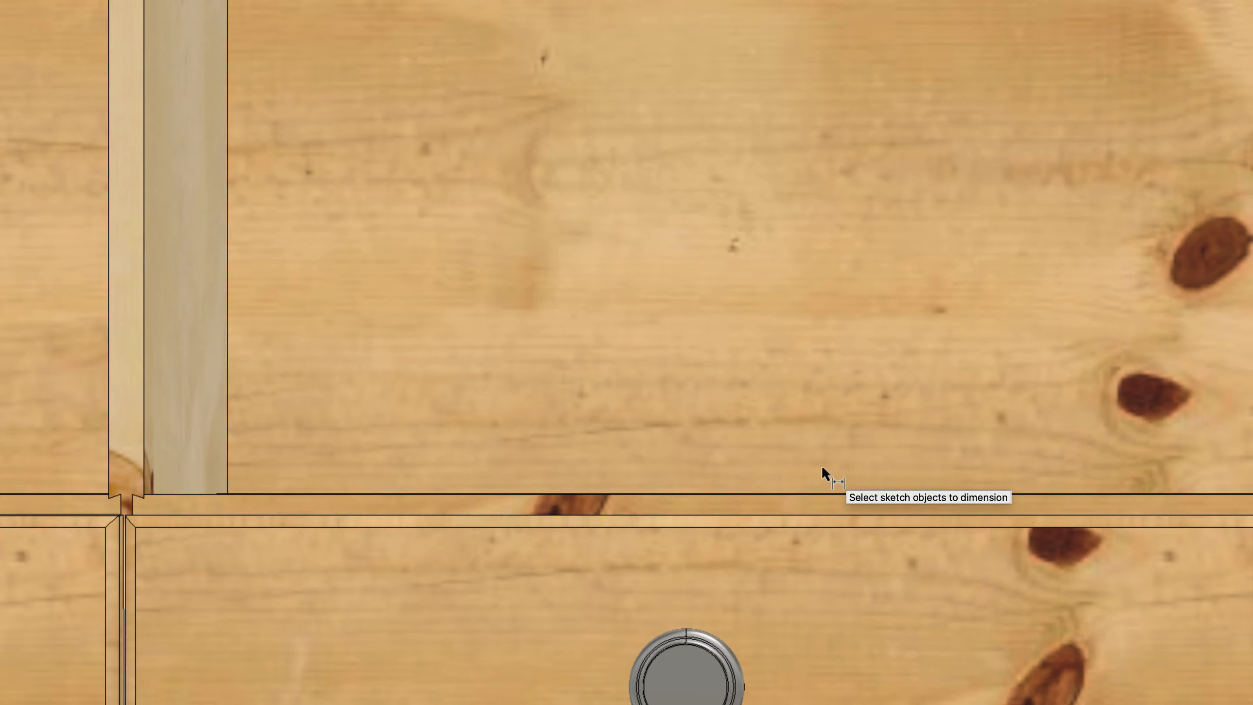
scroll(822, 466, up, 5)
scroll(921, 482, down, 4)
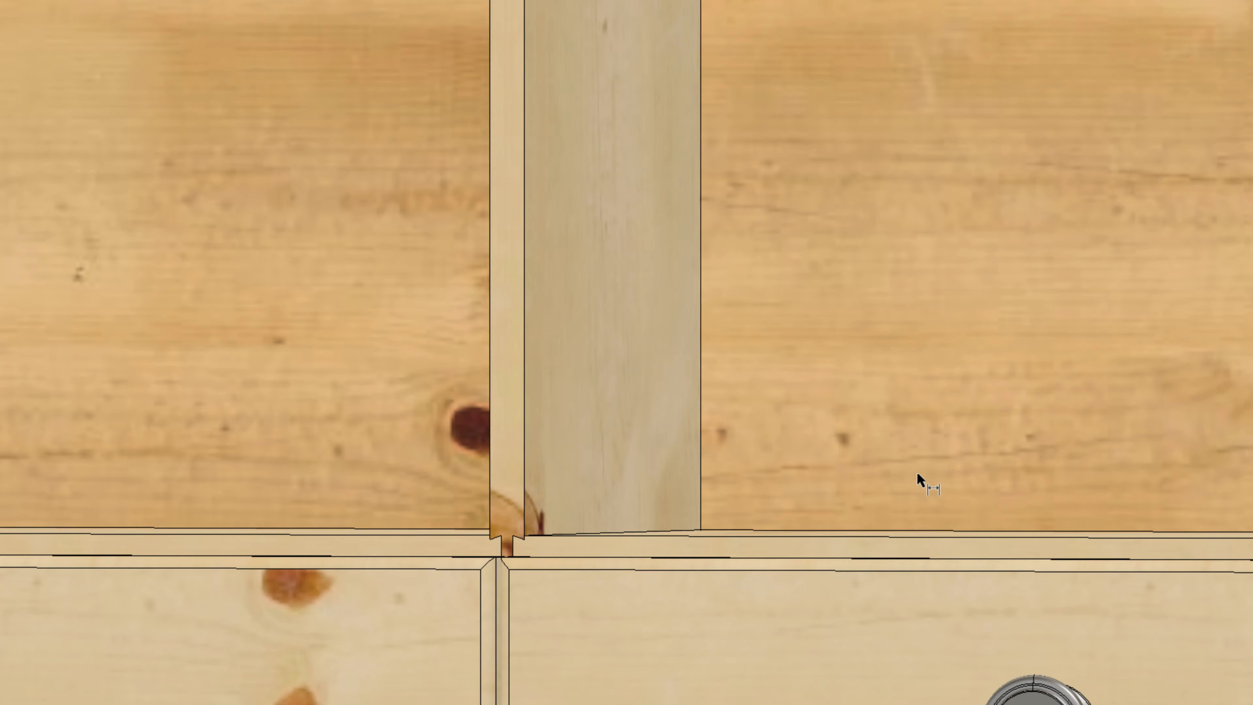
scroll(921, 481, right, 12)
scroll(891, 533, up, 2)
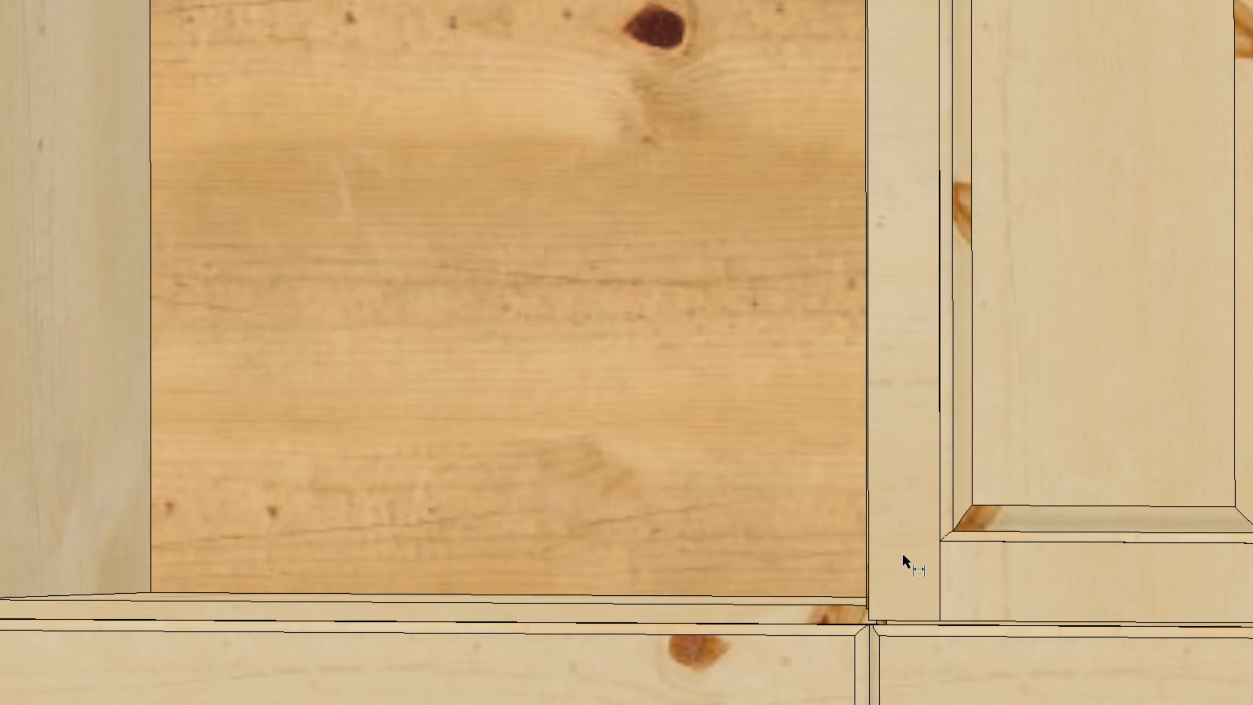
key(c)
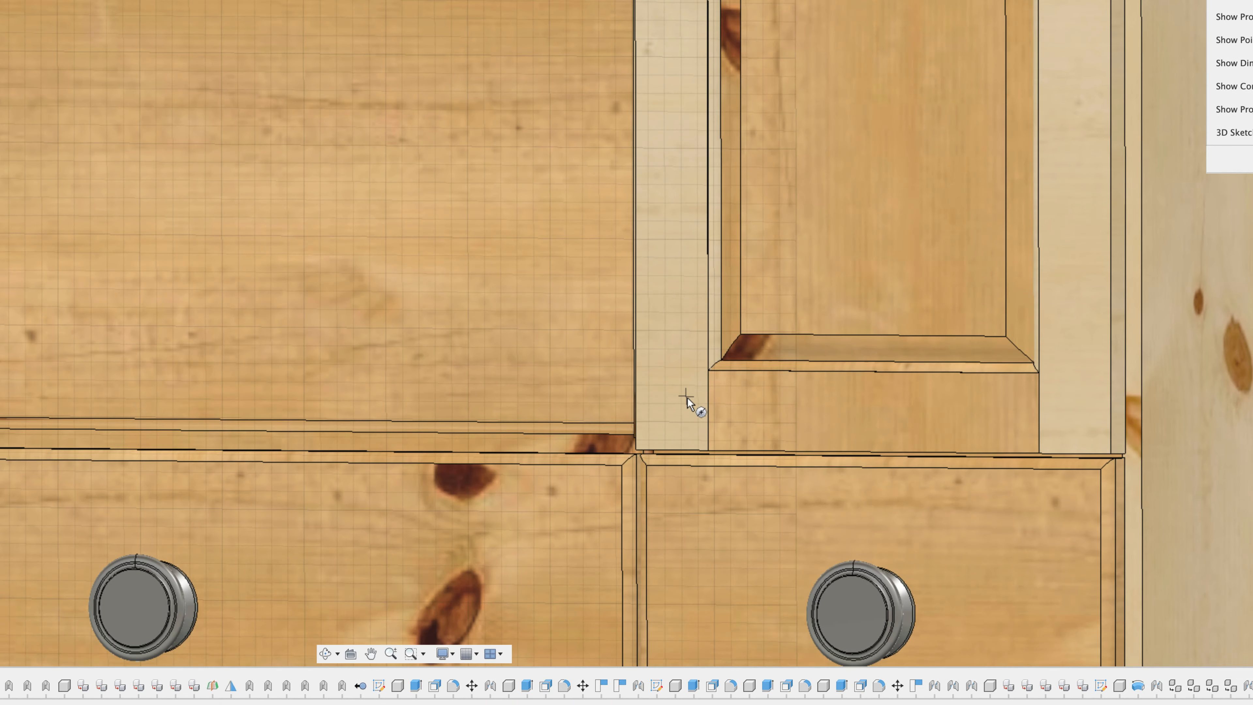
click(662, 397)
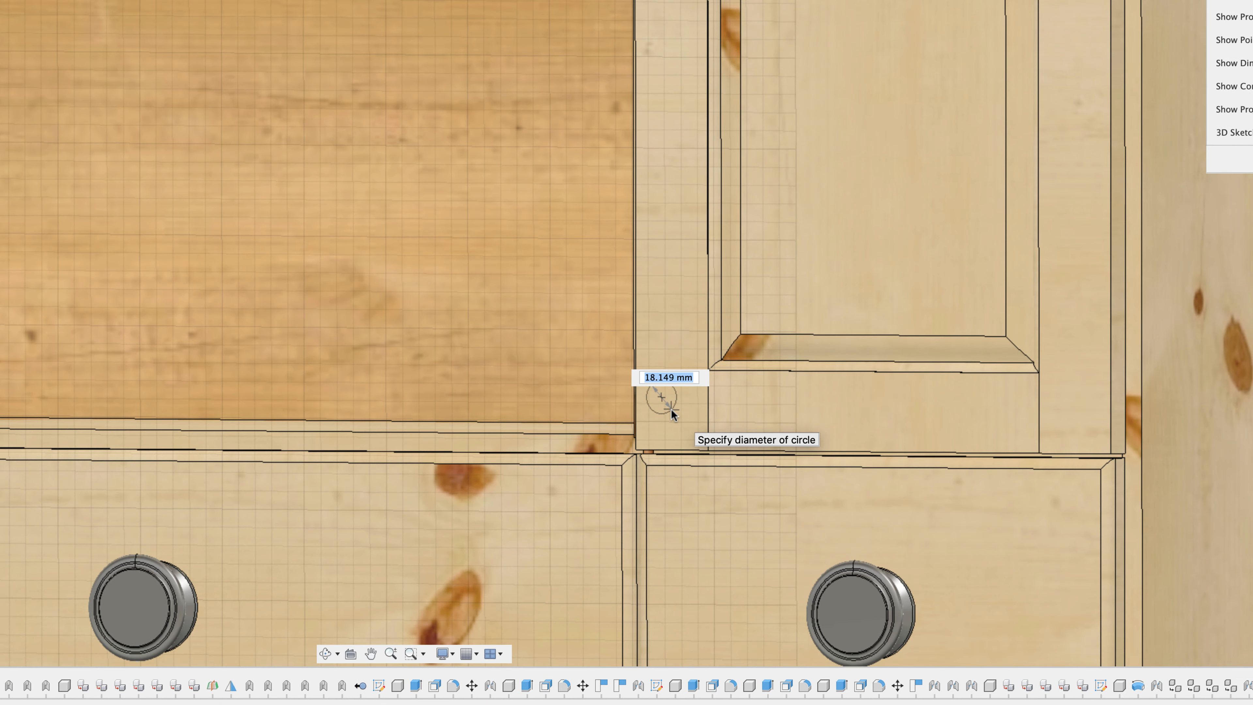
key(Return)
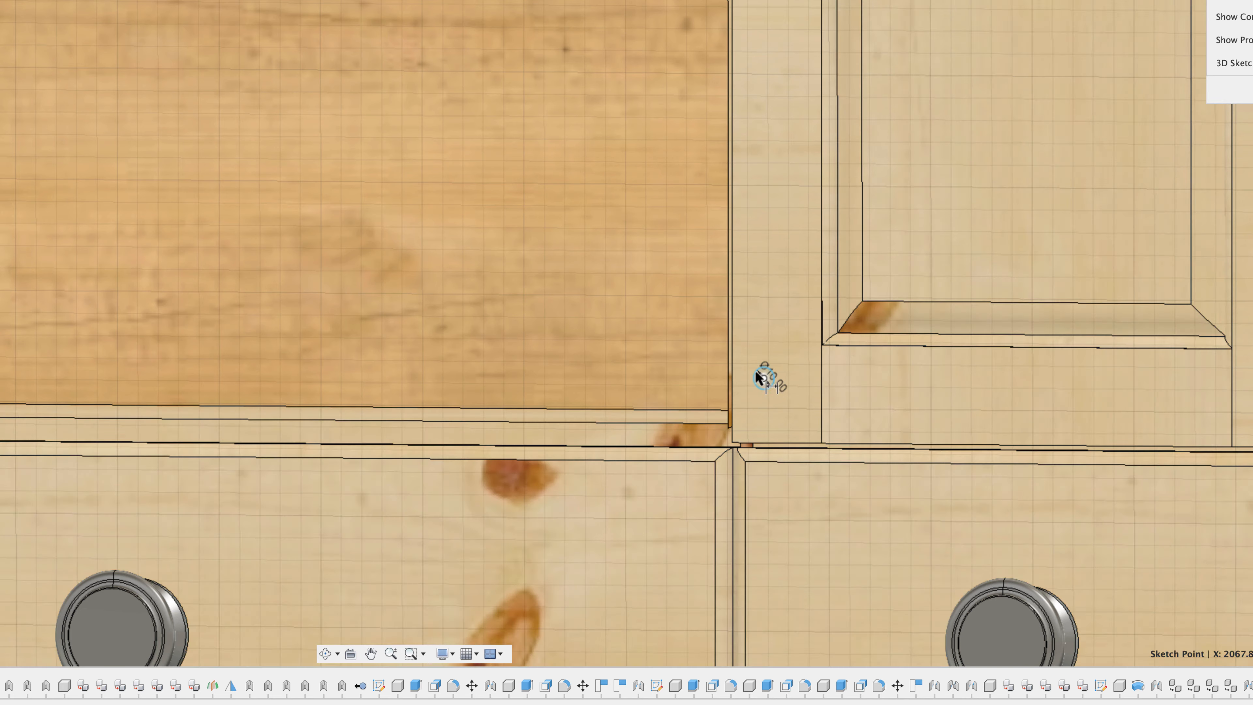
Dimension the new circle's centre 25 mm from the outer edge of the right door's left stile, using Style_RailsWidth / 2.
click(762, 378)
click(732, 373)
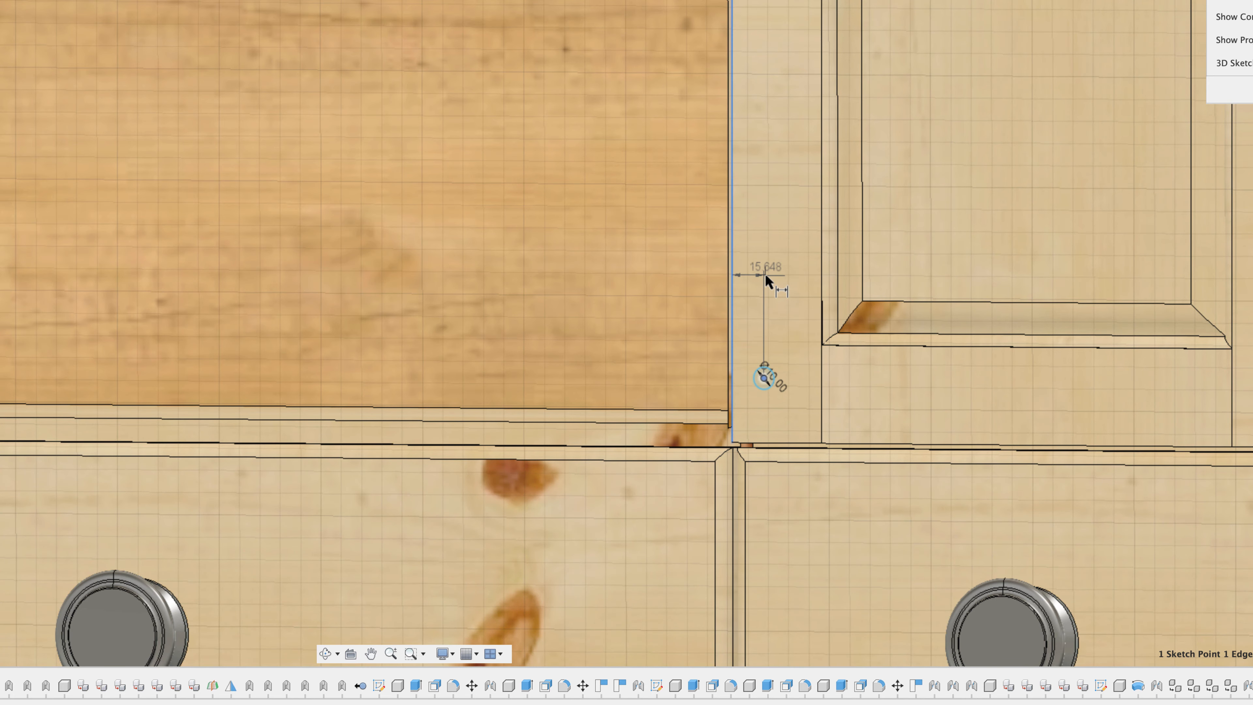
click(766, 277)
click(825, 275)
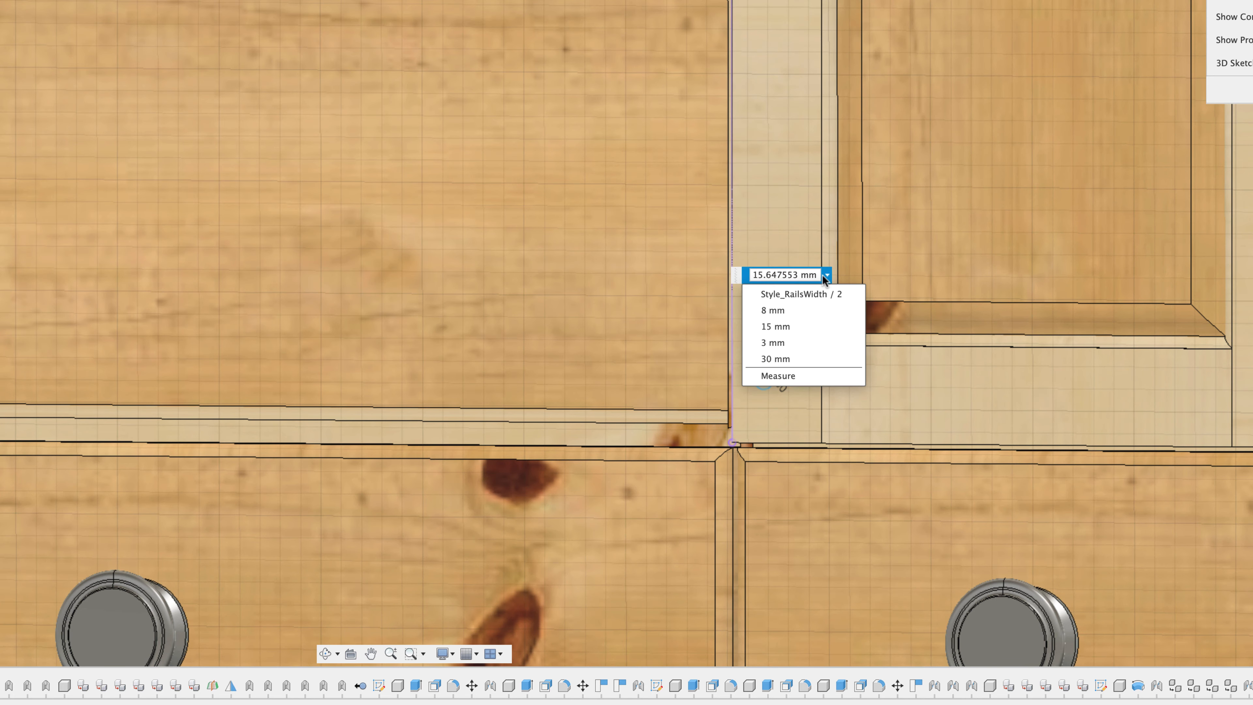
click(806, 294)
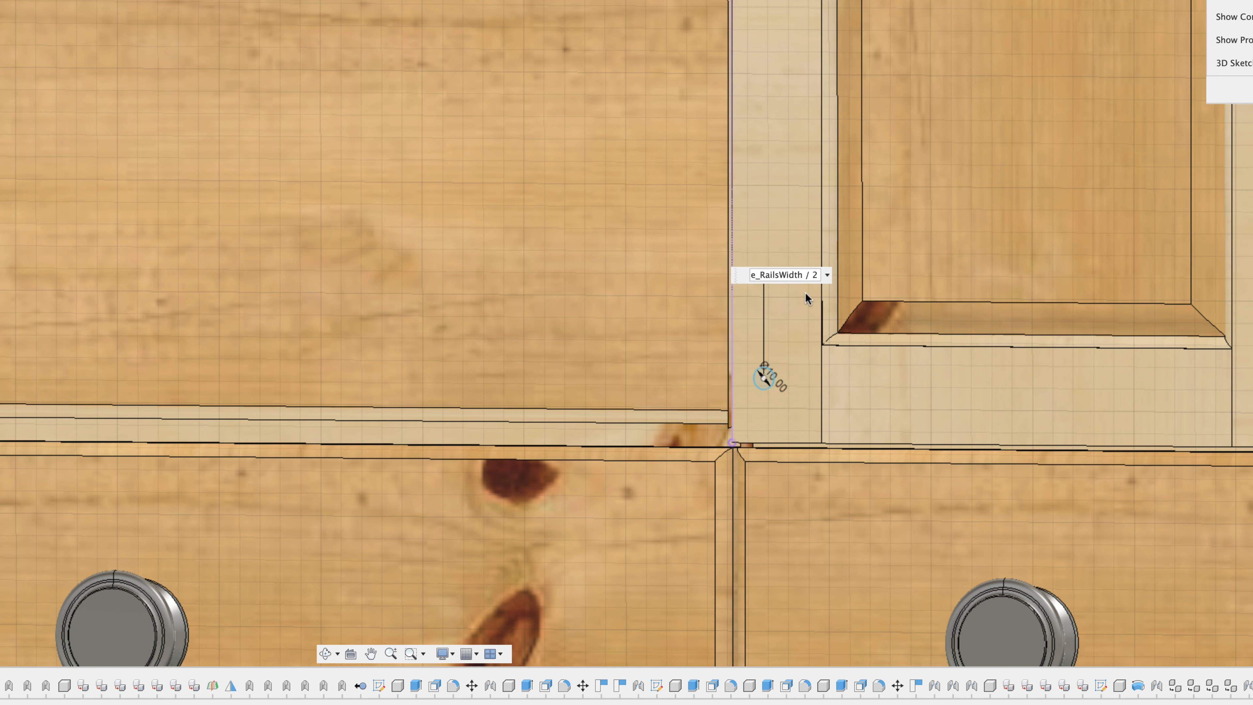
key(Return)
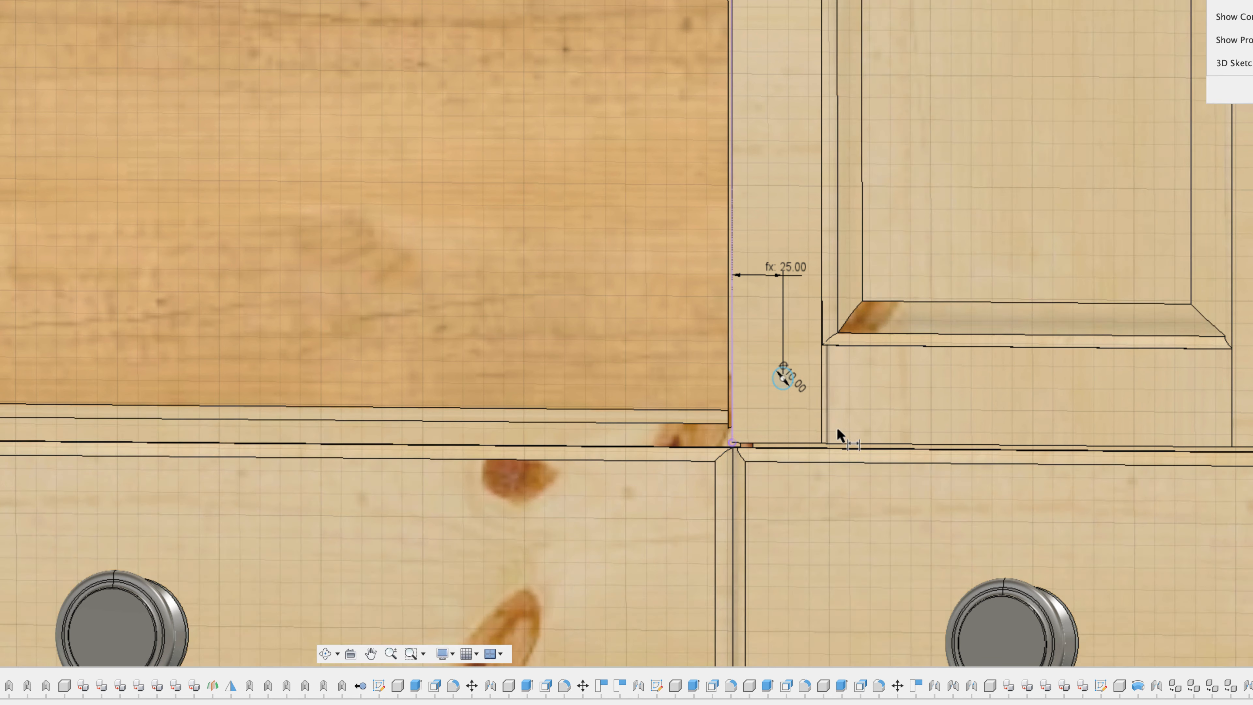
Dimension the right door circle's centre 25 mm above the stile's bottom edge with Style_RailsWidth / 2 and finish the sketch.
click(784, 443)
click(783, 379)
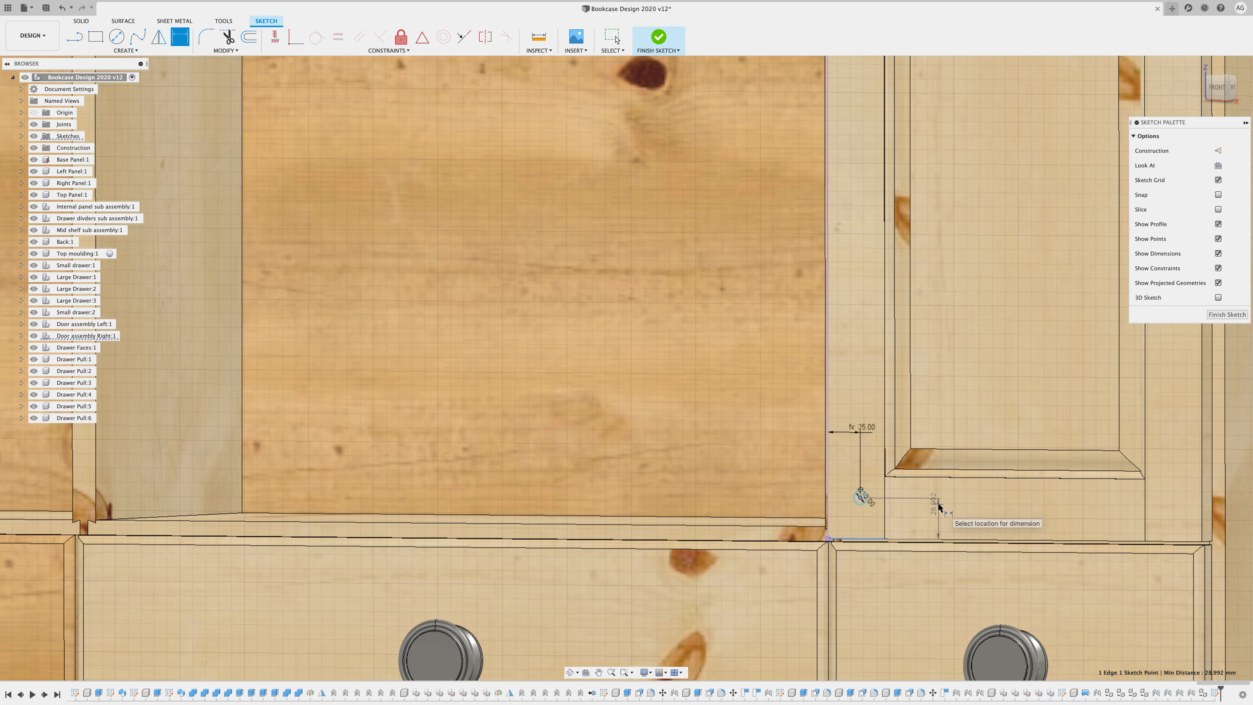
click(938, 506)
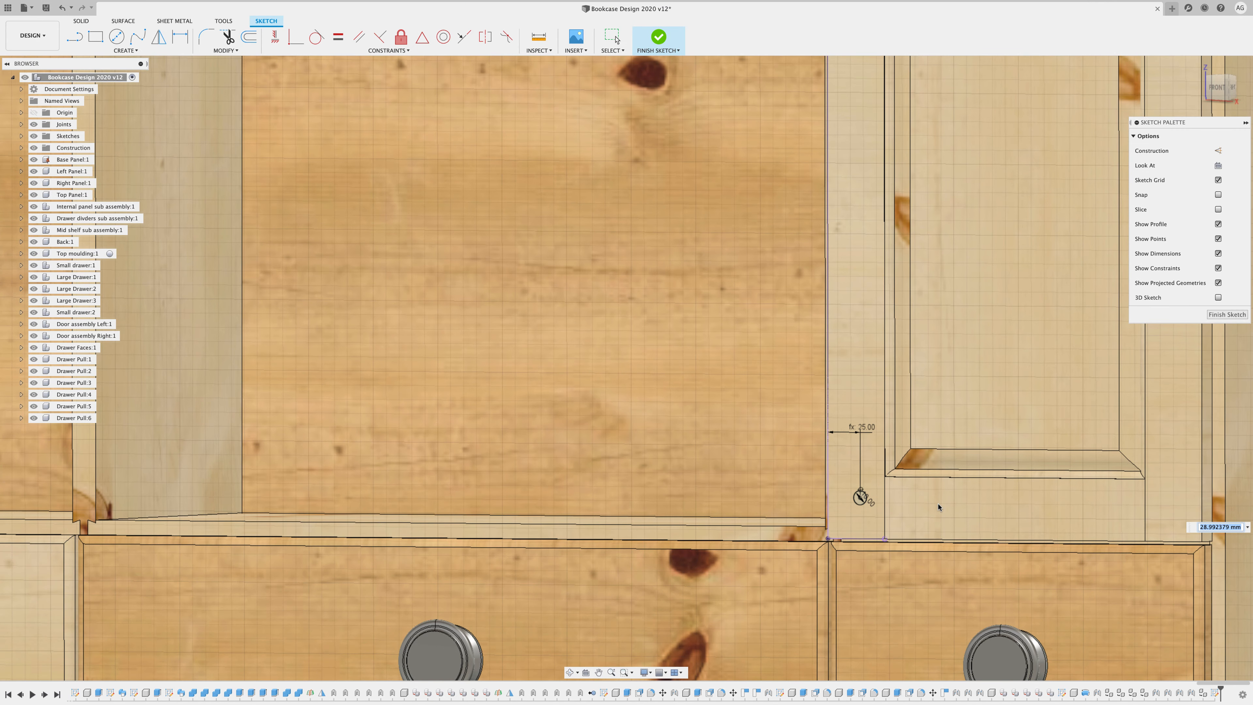
click(1247, 528)
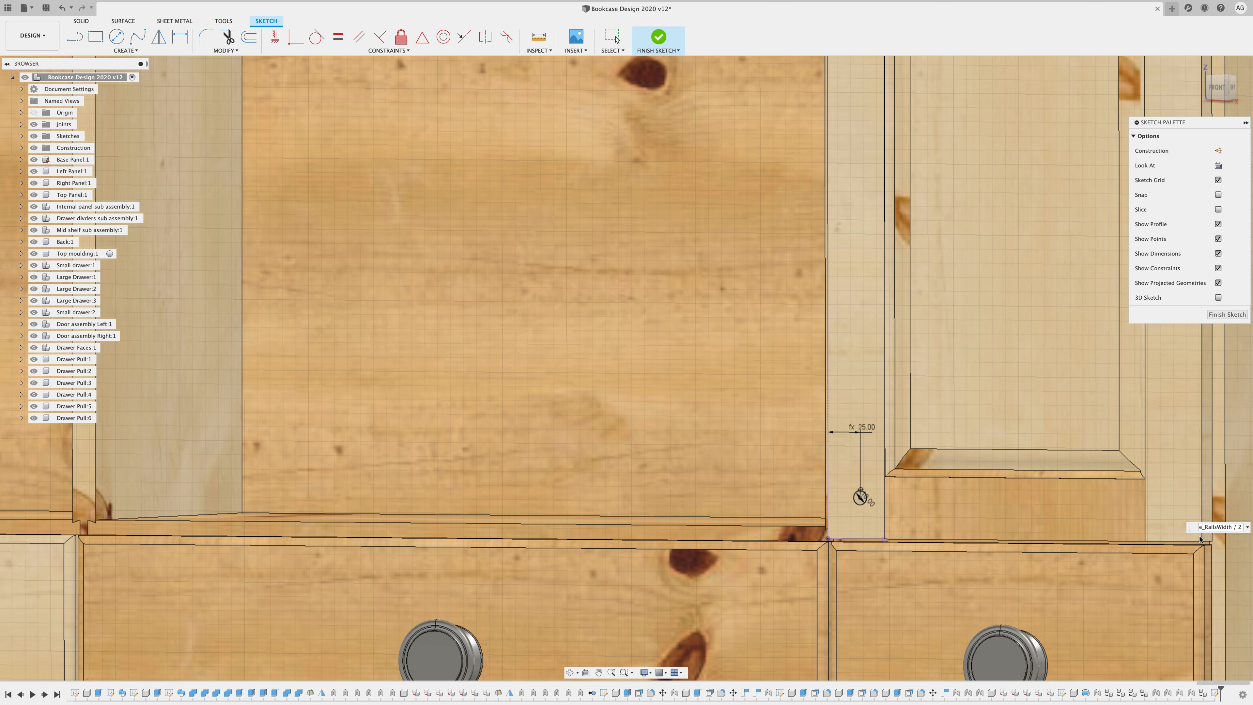
key(Return)
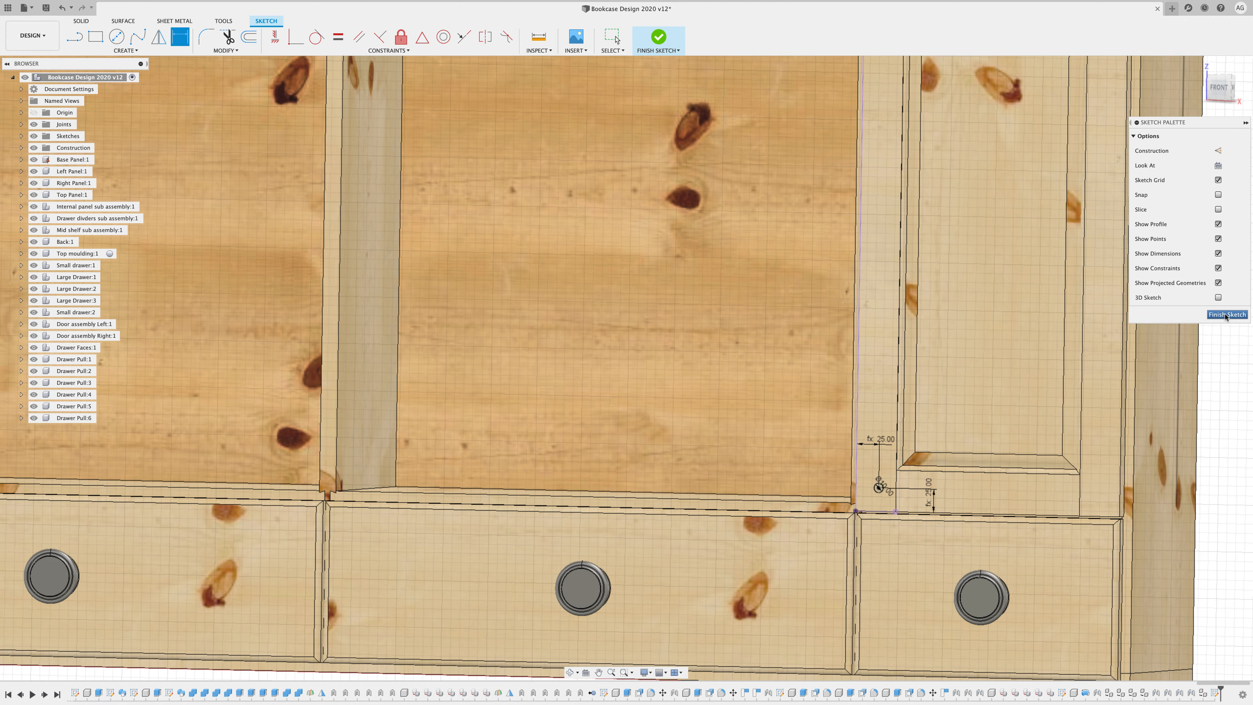
click(1226, 315)
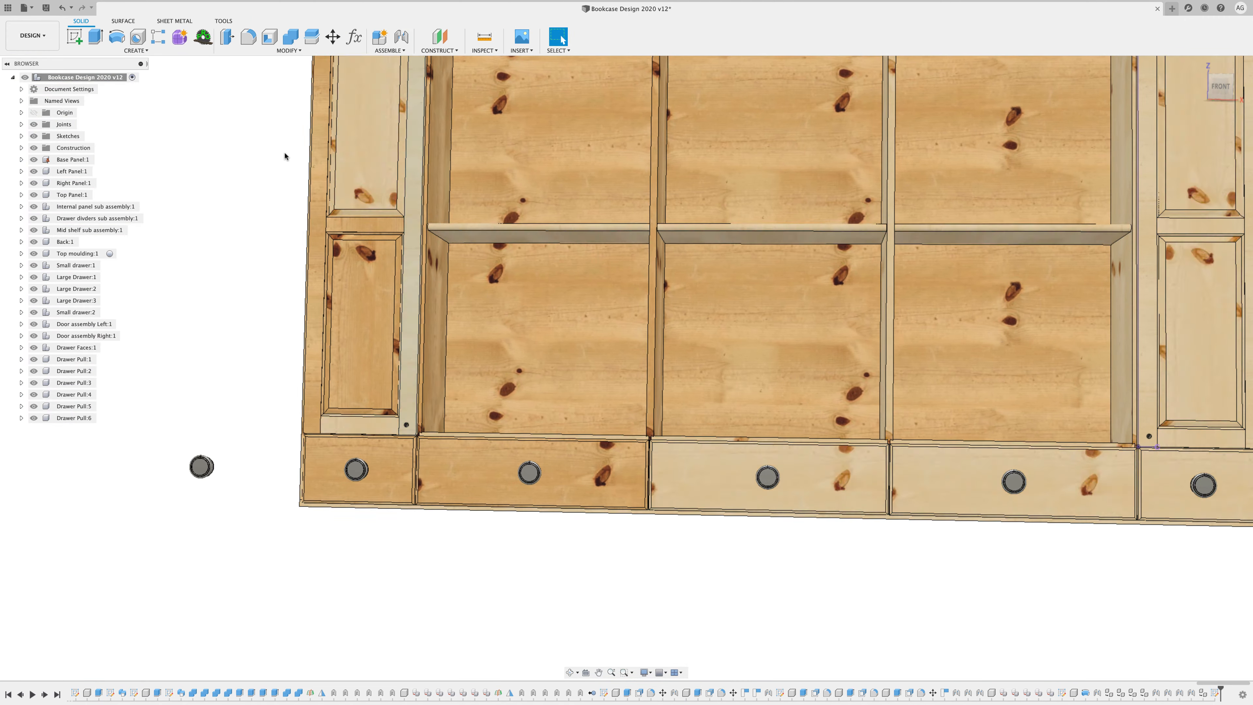
Joint the loose Drawer Pull:6 by its back face to the sketched circle on the left door, with zero offsets.
click(401, 38)
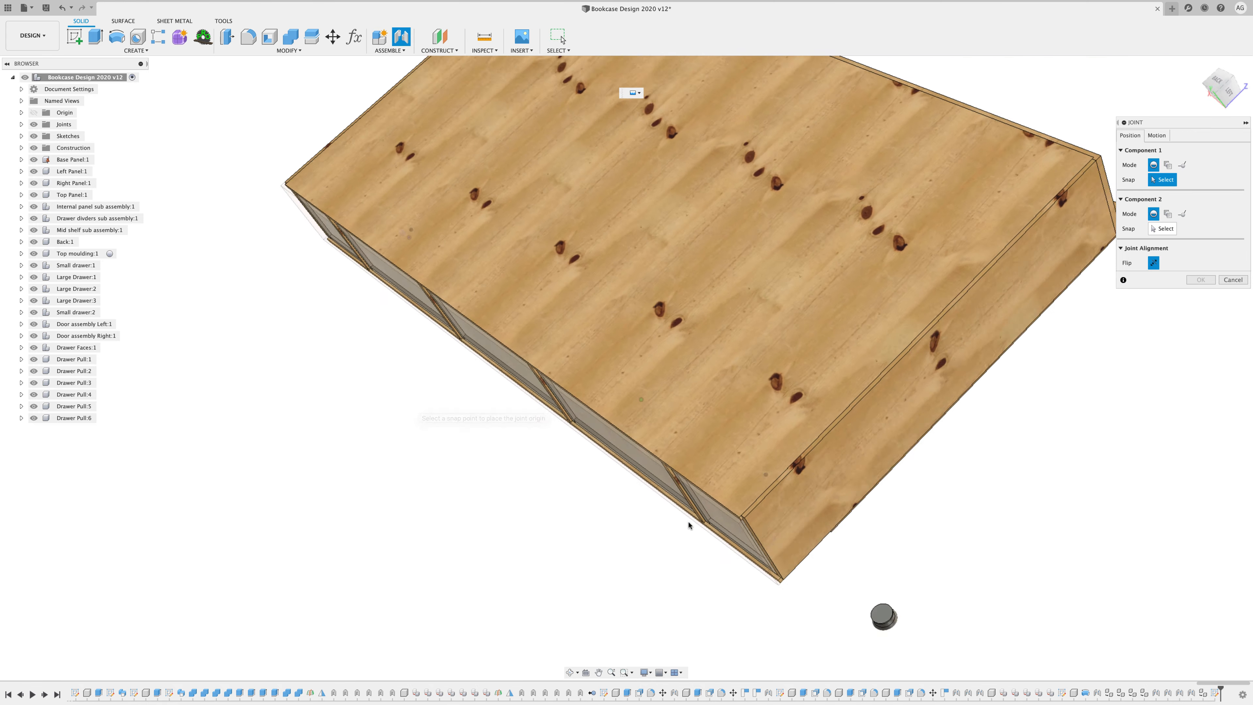
click(901, 651)
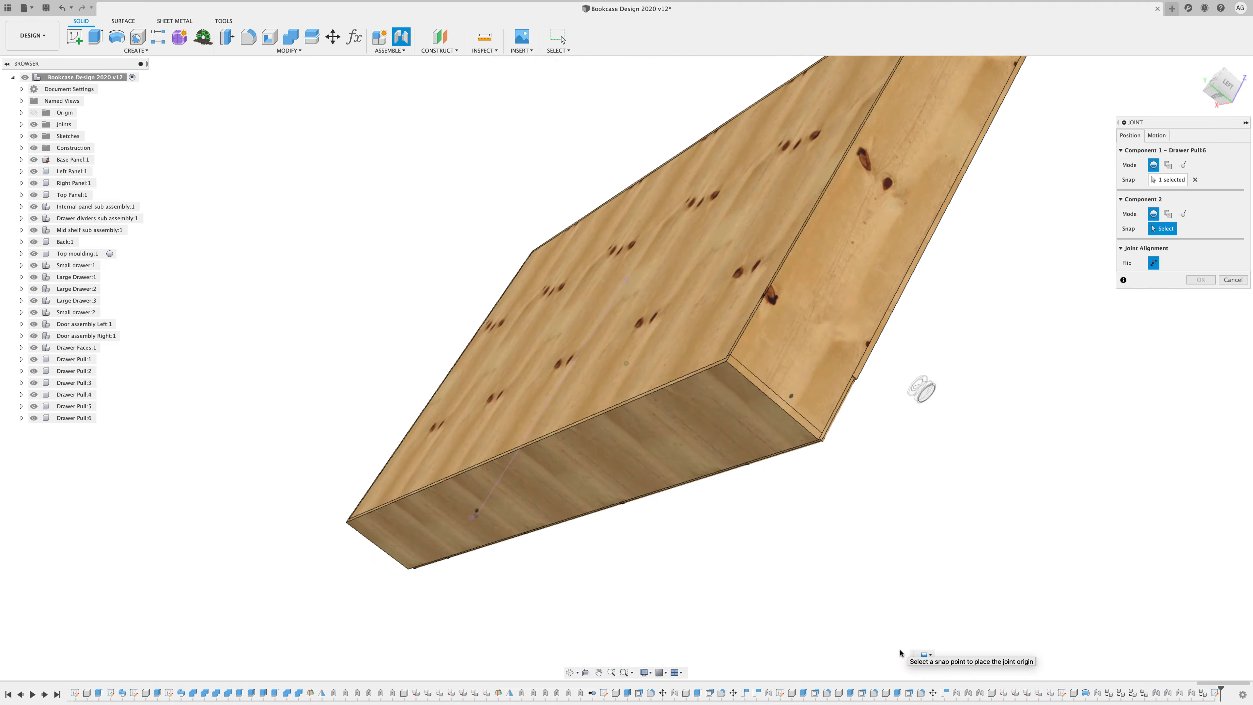
scroll(500, 285, up, 10)
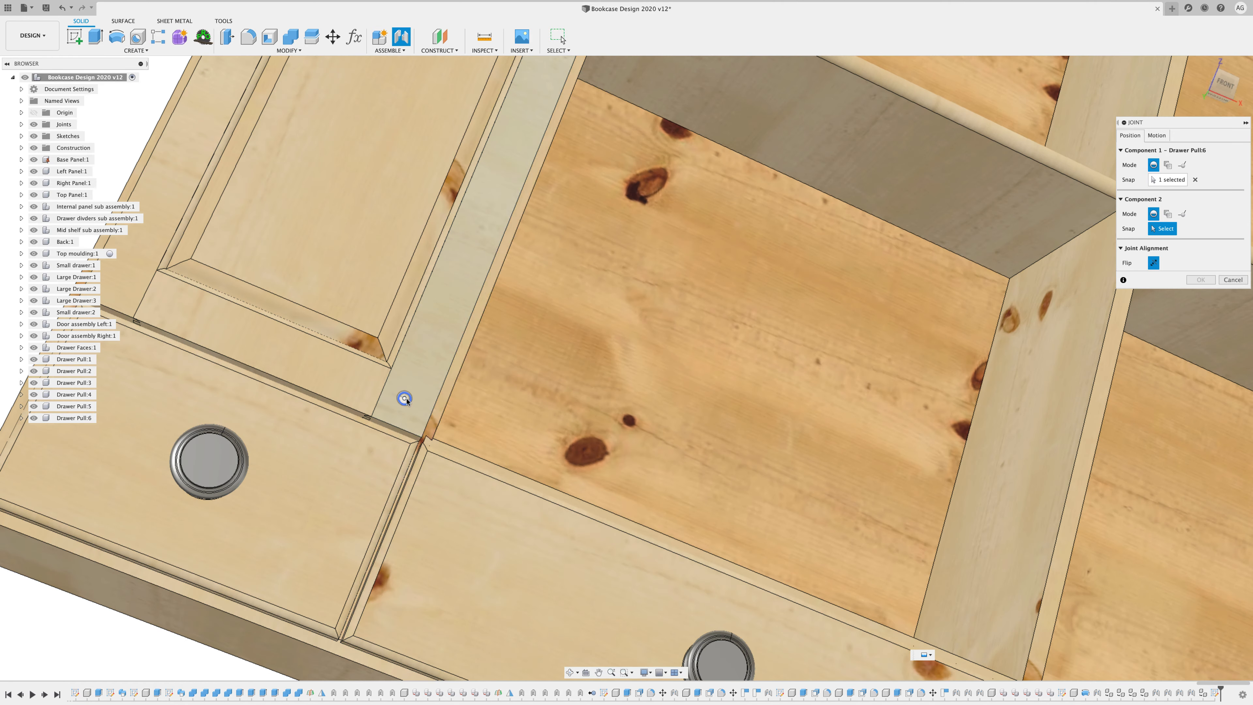
click(403, 399)
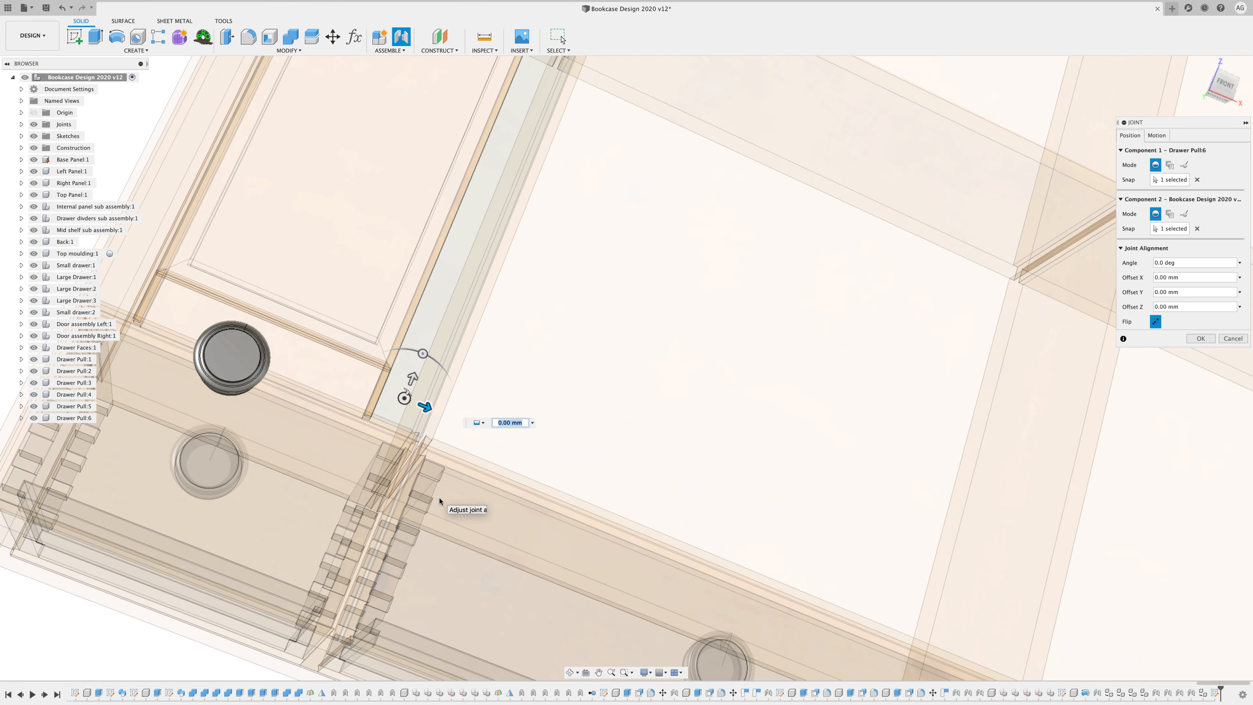
click(1201, 339)
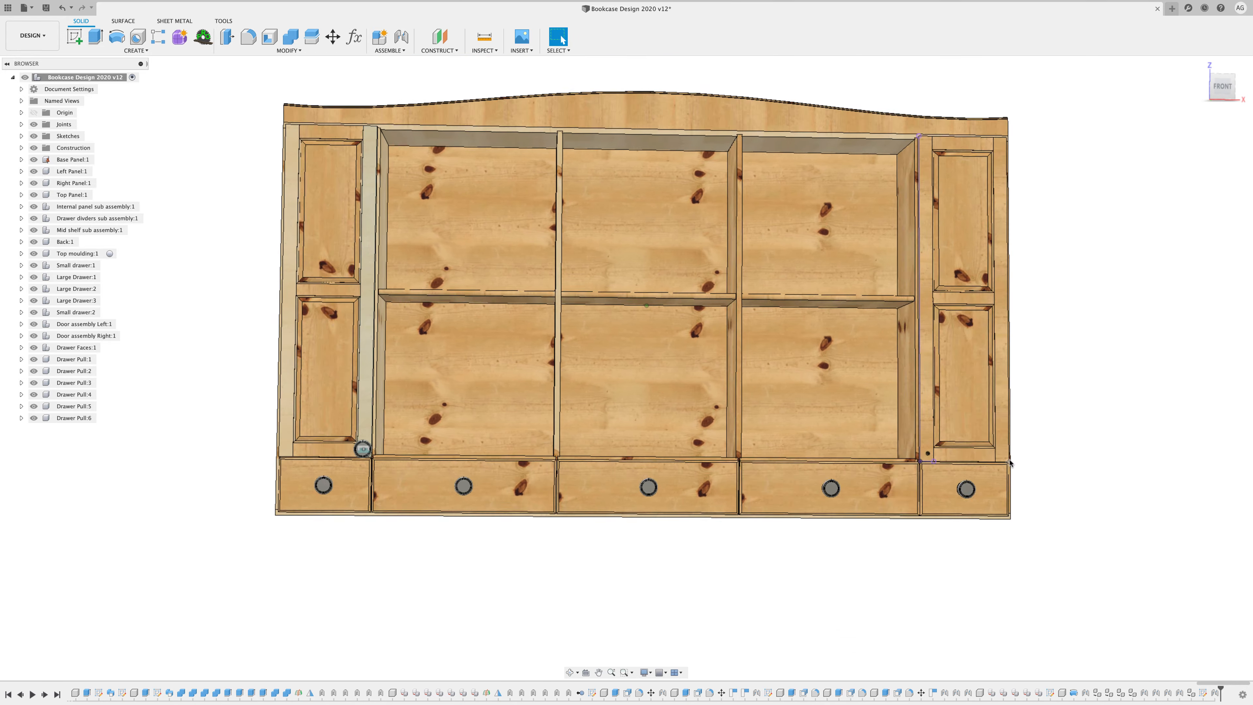
Paste another Drawer Pull copy and move it 2400 mm in X, to the right of the bookcase.
right_click(961, 386)
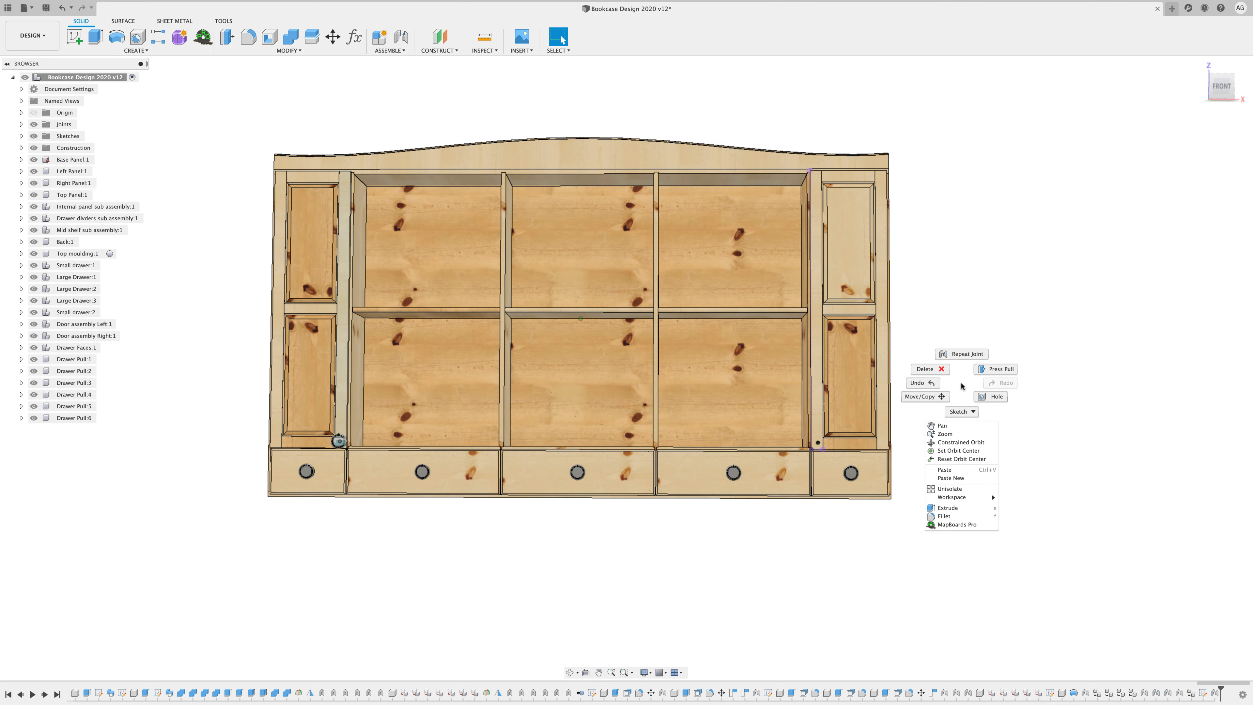
click(945, 470)
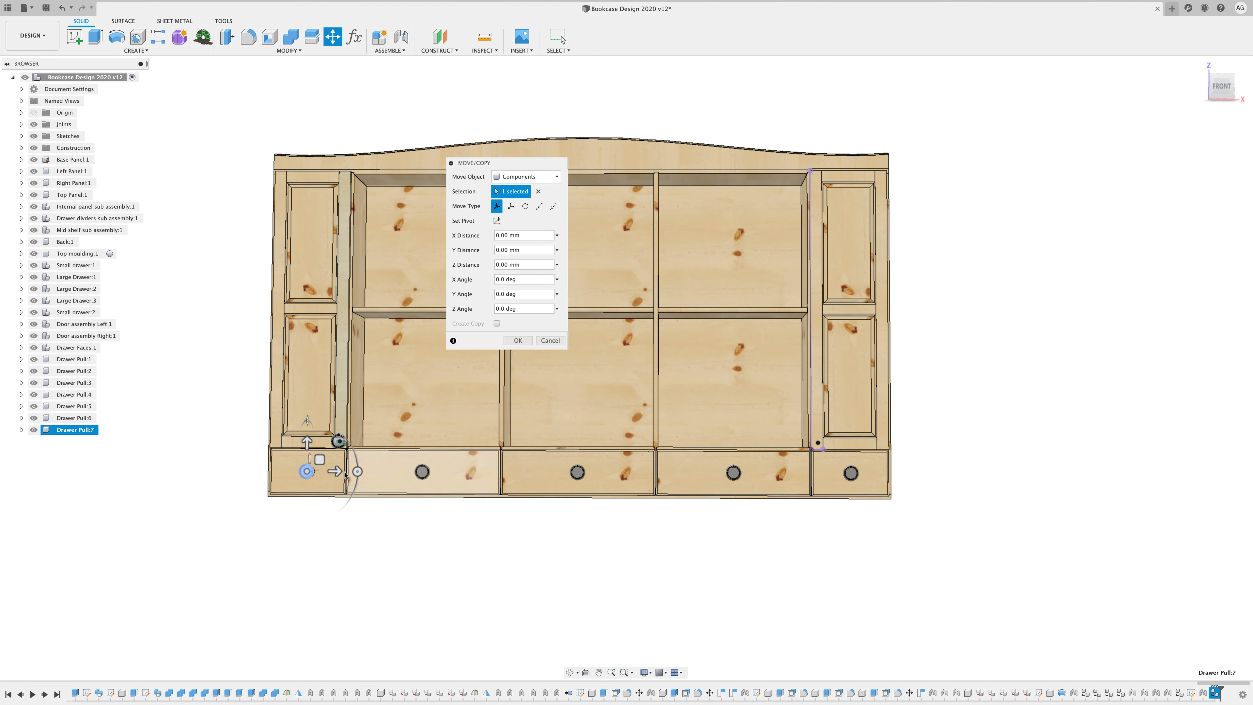
click(337, 473)
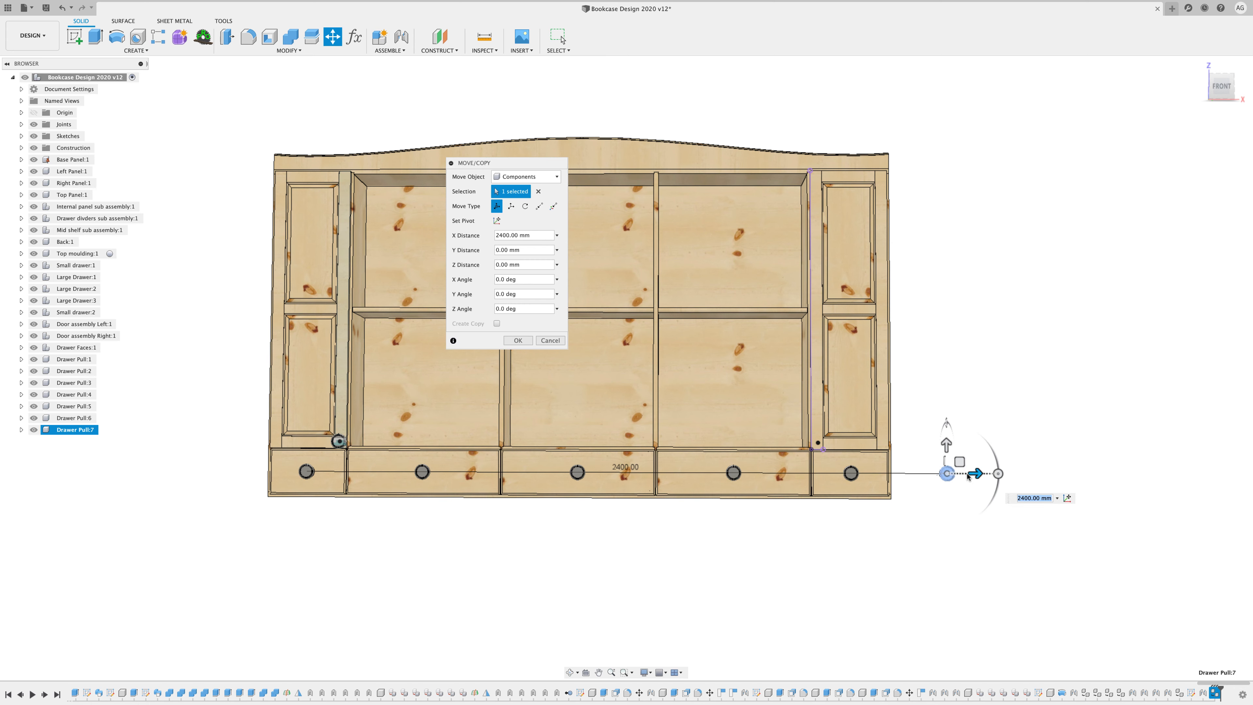
click(517, 342)
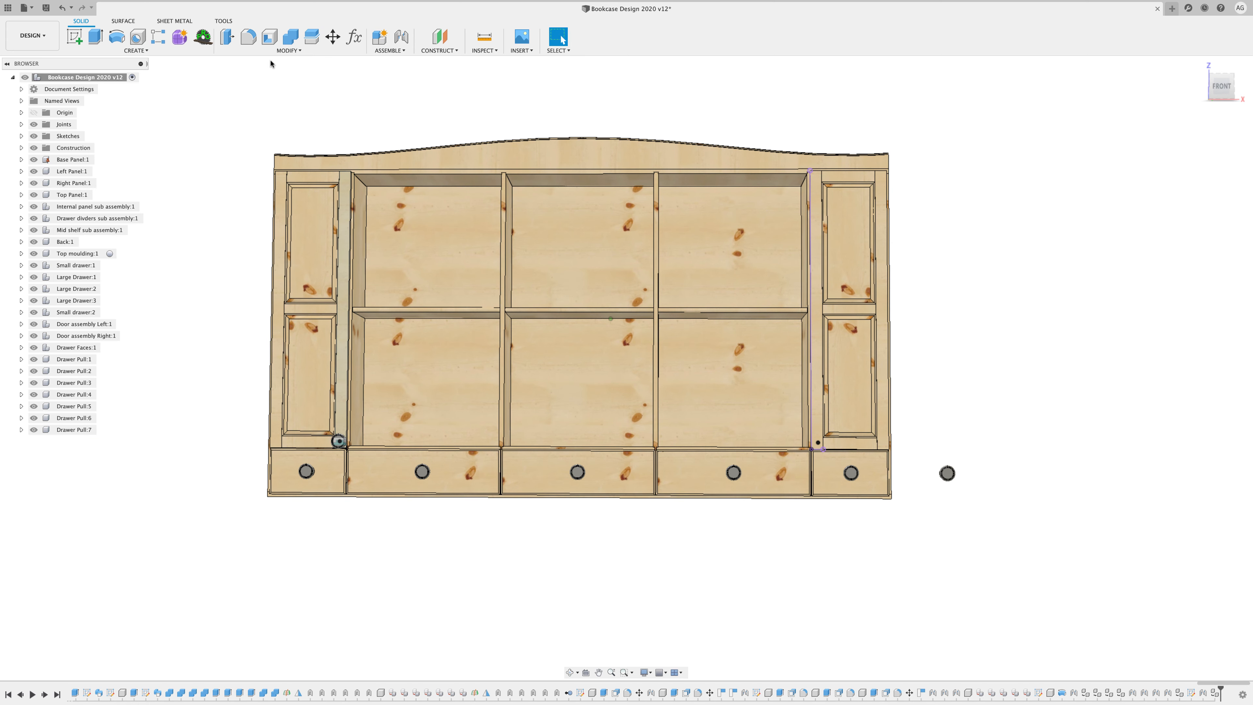
Joint the loose Drawer Pull:7 by its back face to the sketched circle on the right door, with zero offsets.
click(402, 38)
shift+middle_drag(980, 395, 404, 376)
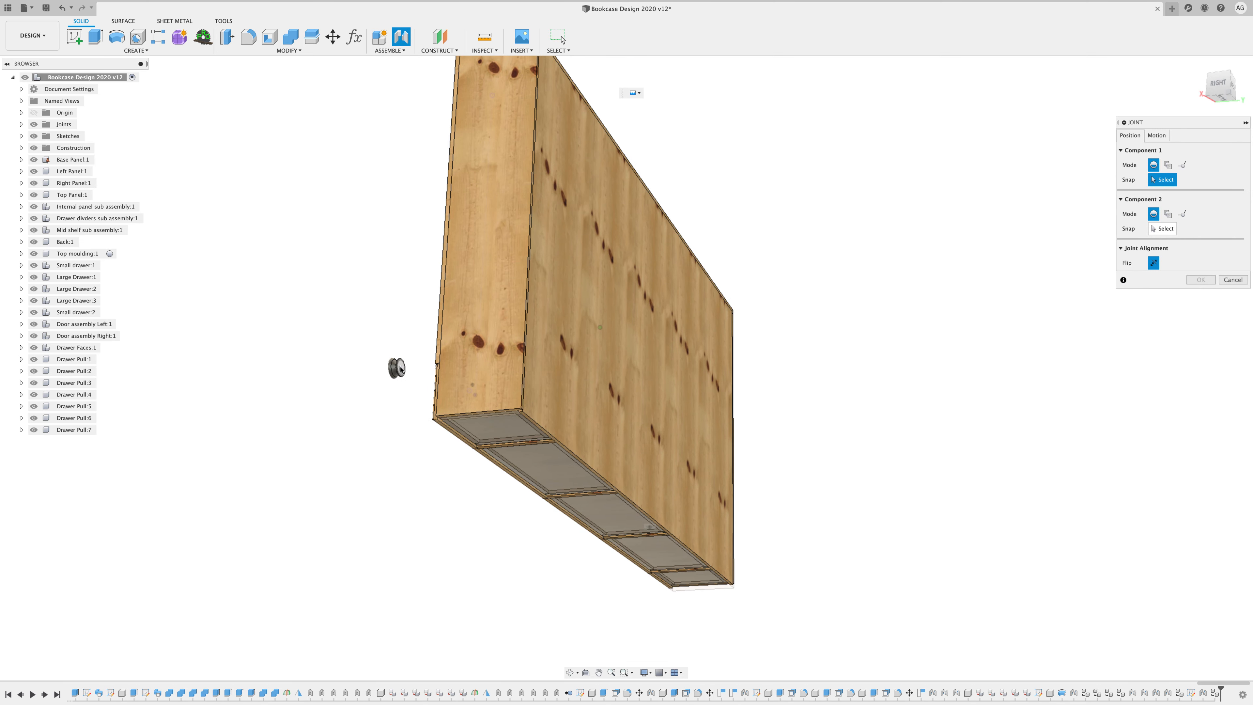
click(402, 369)
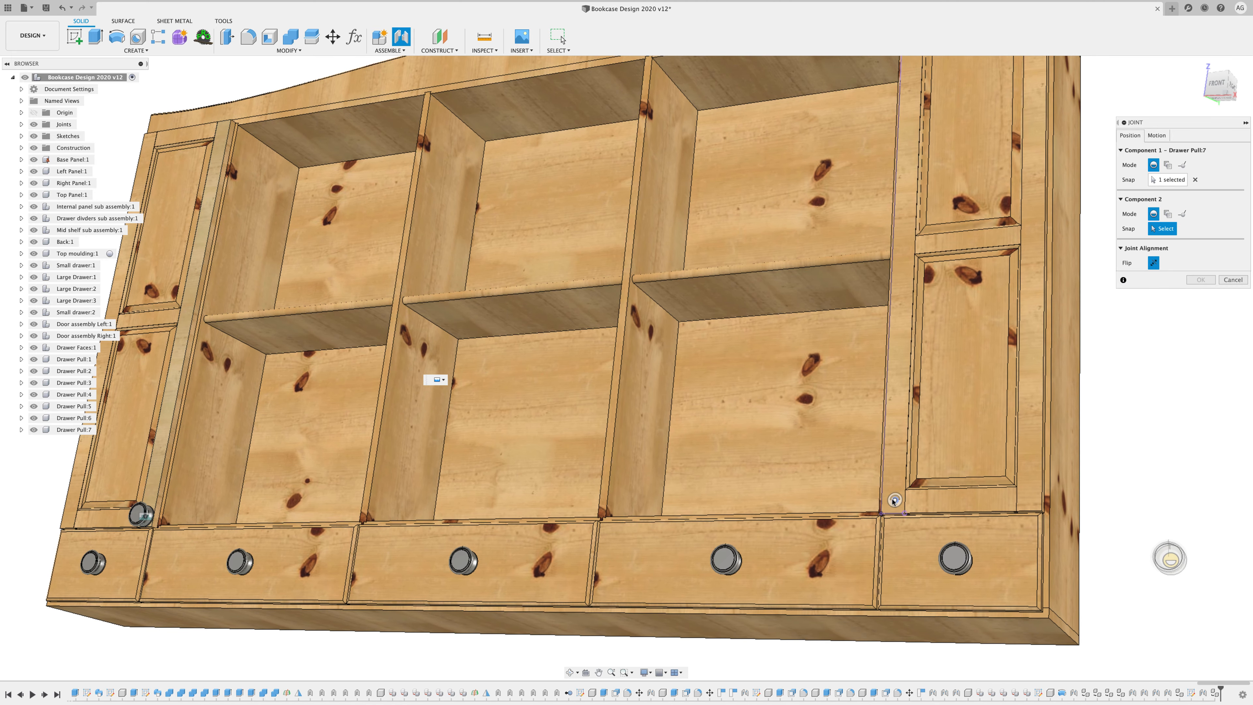
click(894, 501)
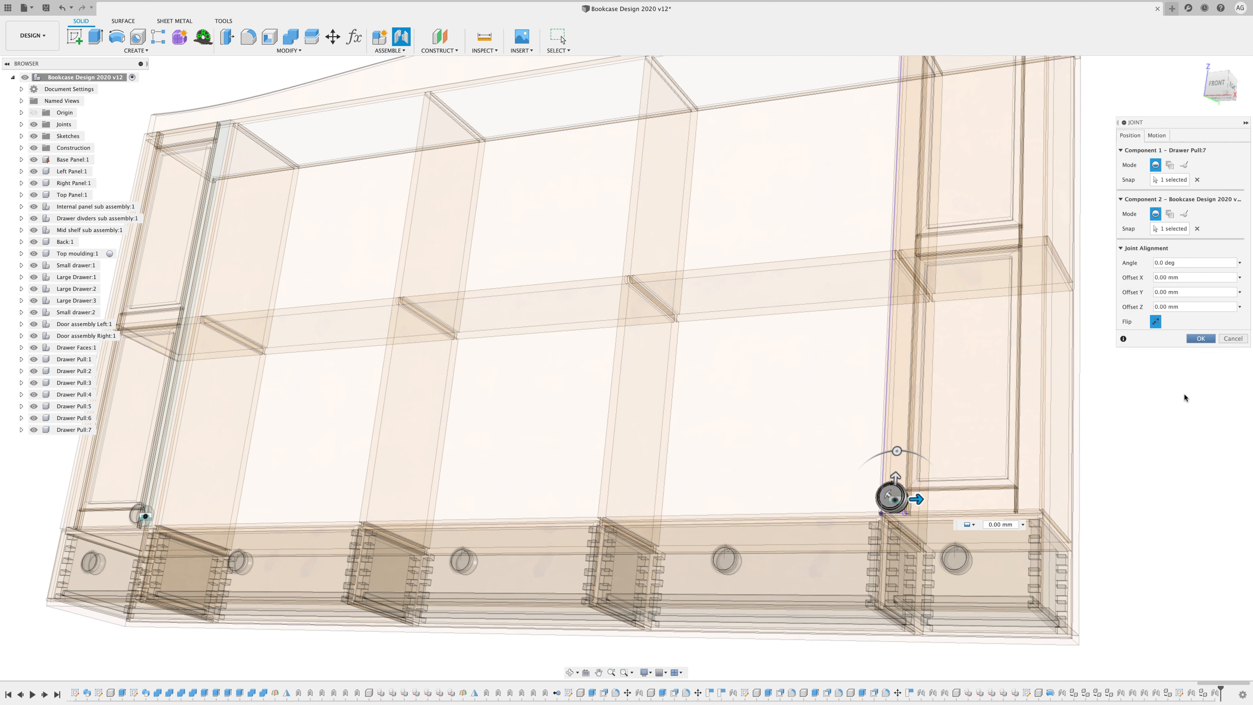
key(Return)
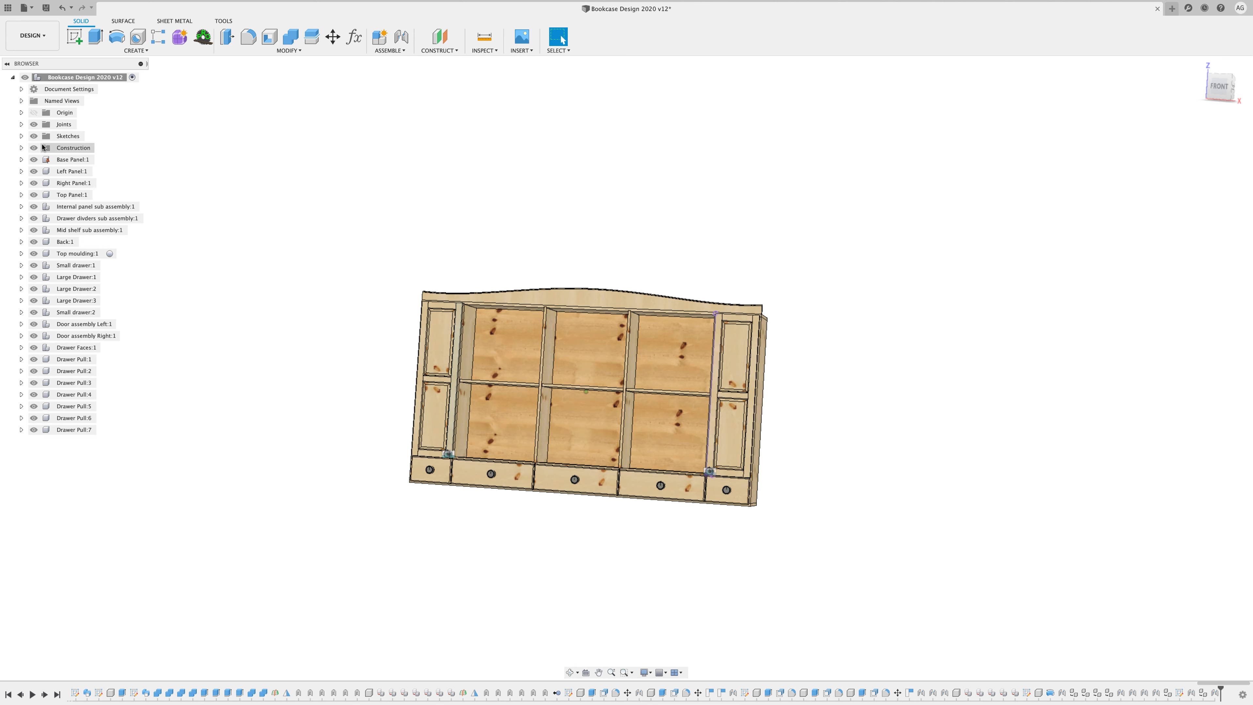
Hide the joint markers Rigid37 and Rigid38 and the sketch still displayed on the right door.
click(20, 124)
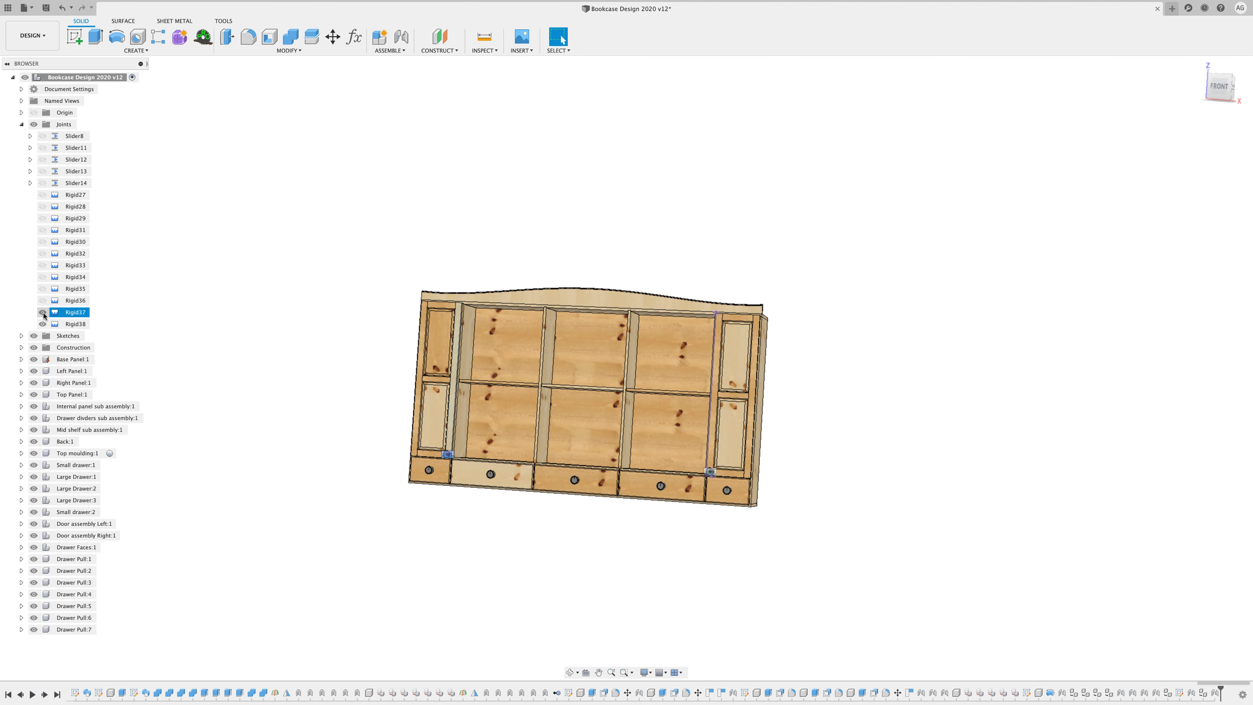
click(21, 124)
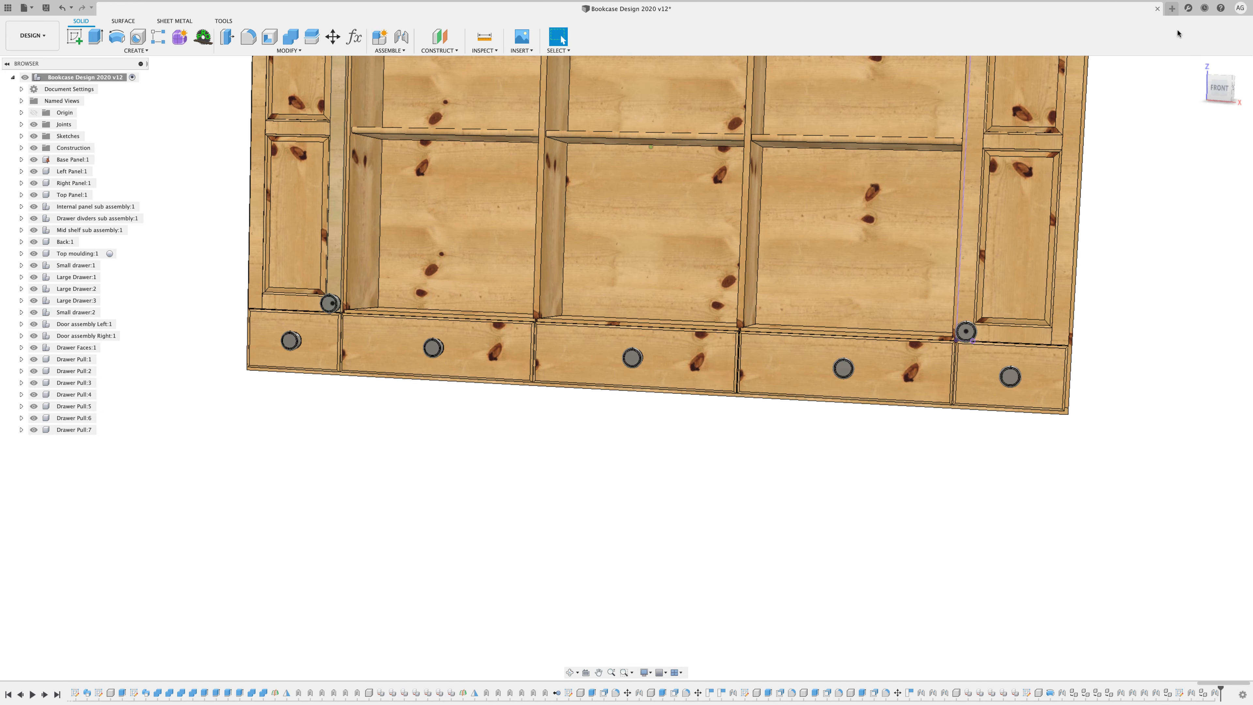
click(1199, 66)
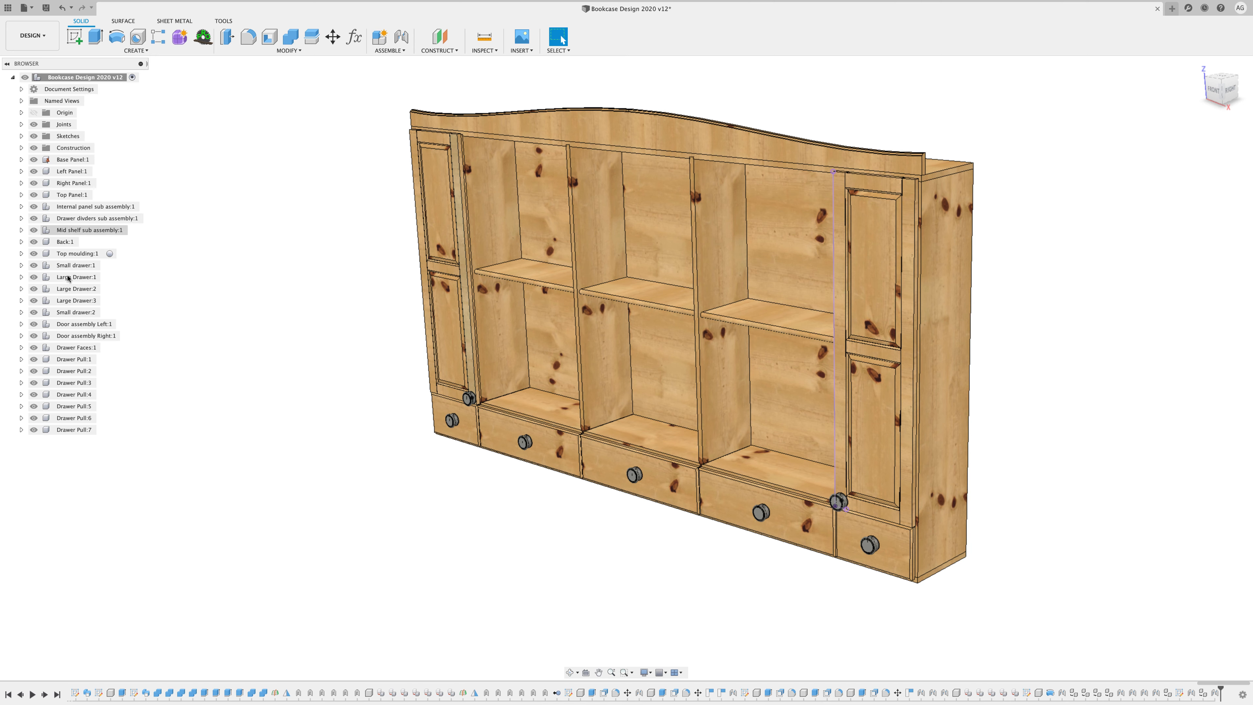
click(21, 136)
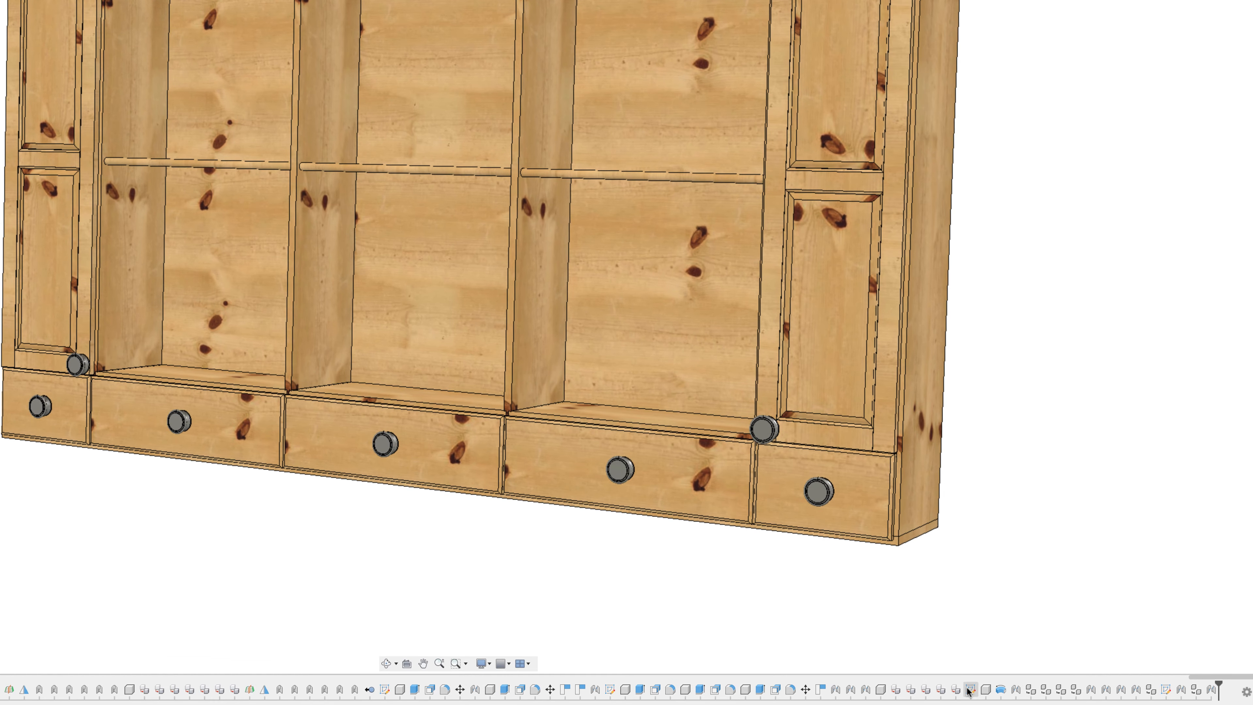
Edit the drawer pull's profile sketch and dimension the height of its 3 mm wide base strip to 15 mm.
right_click(972, 691)
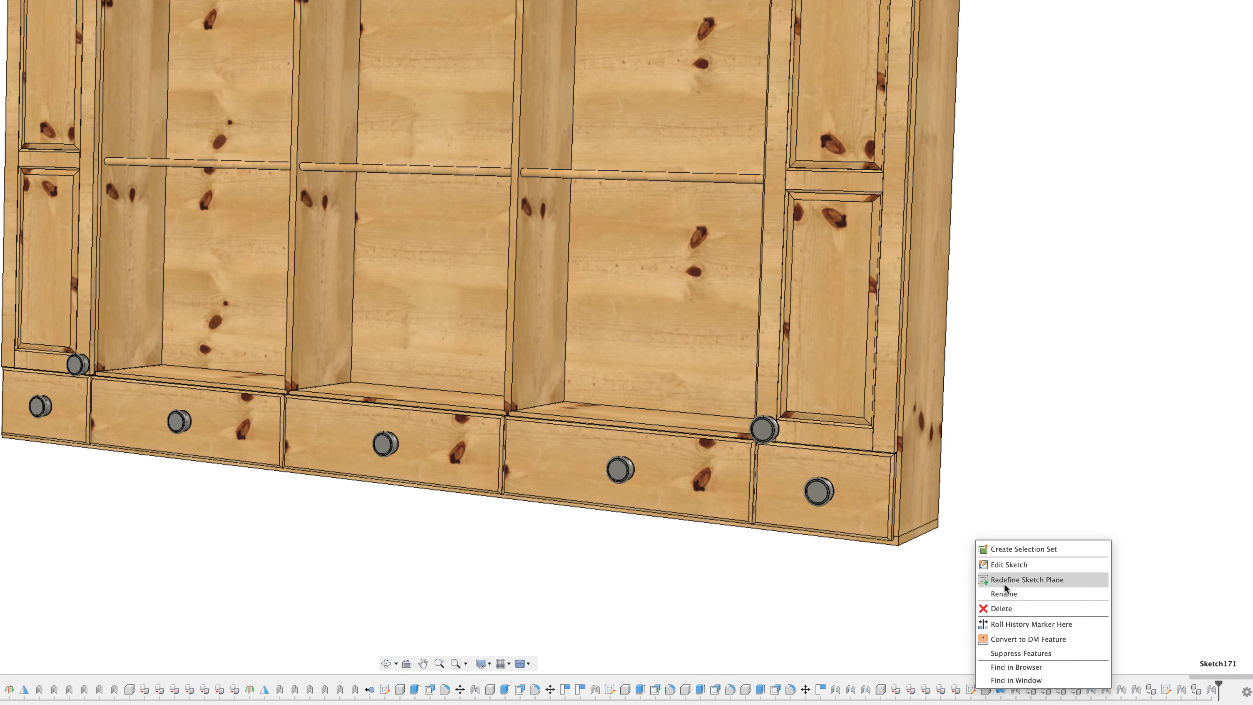
click(1002, 566)
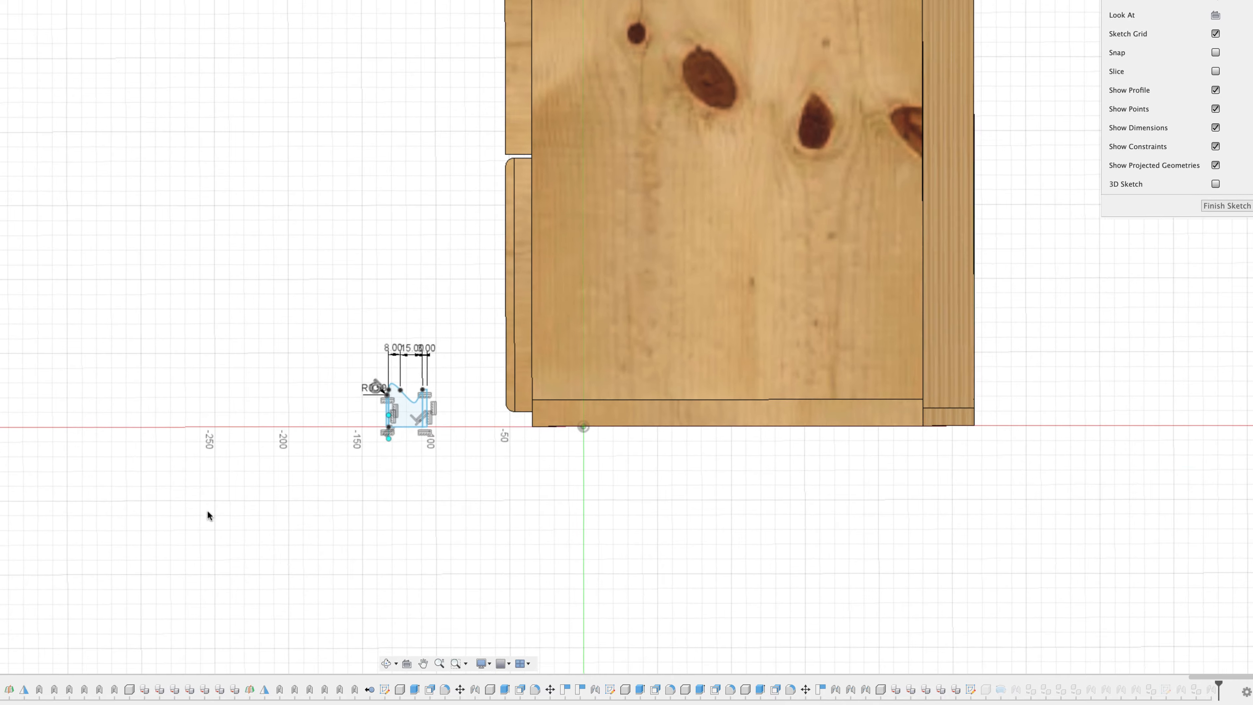
scroll(328, 605, up, 10)
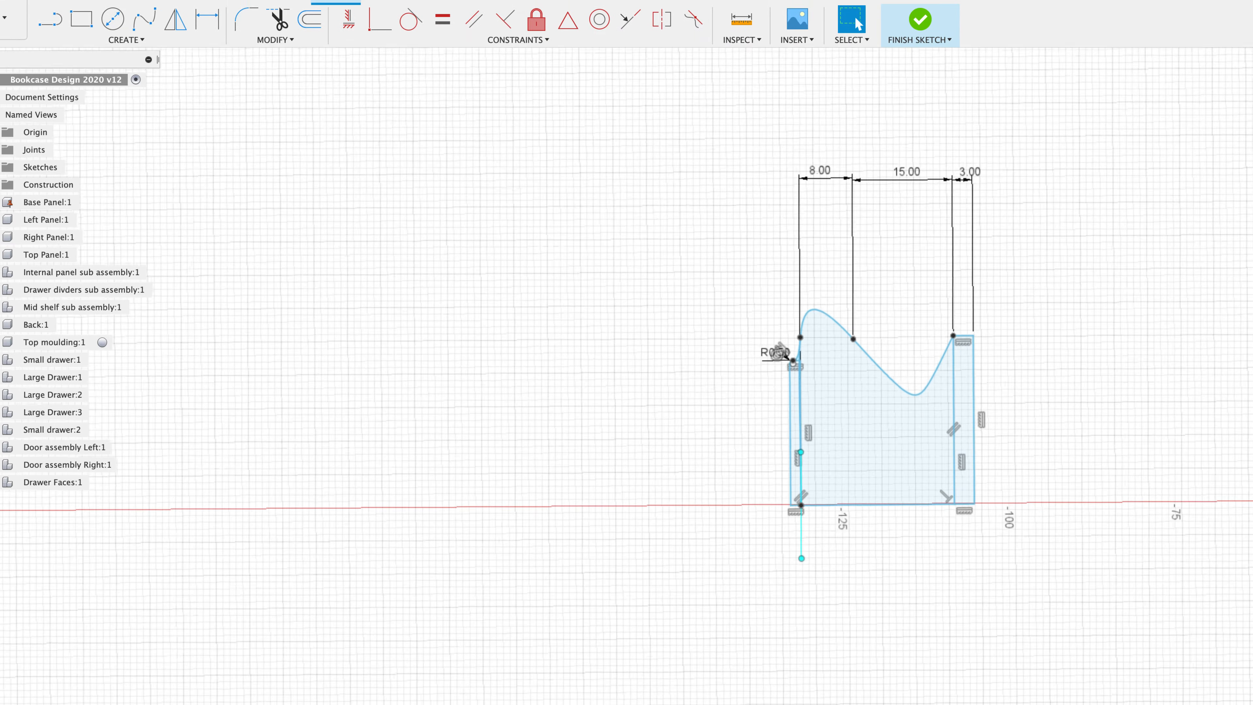
scroll(872, 692, down, 2)
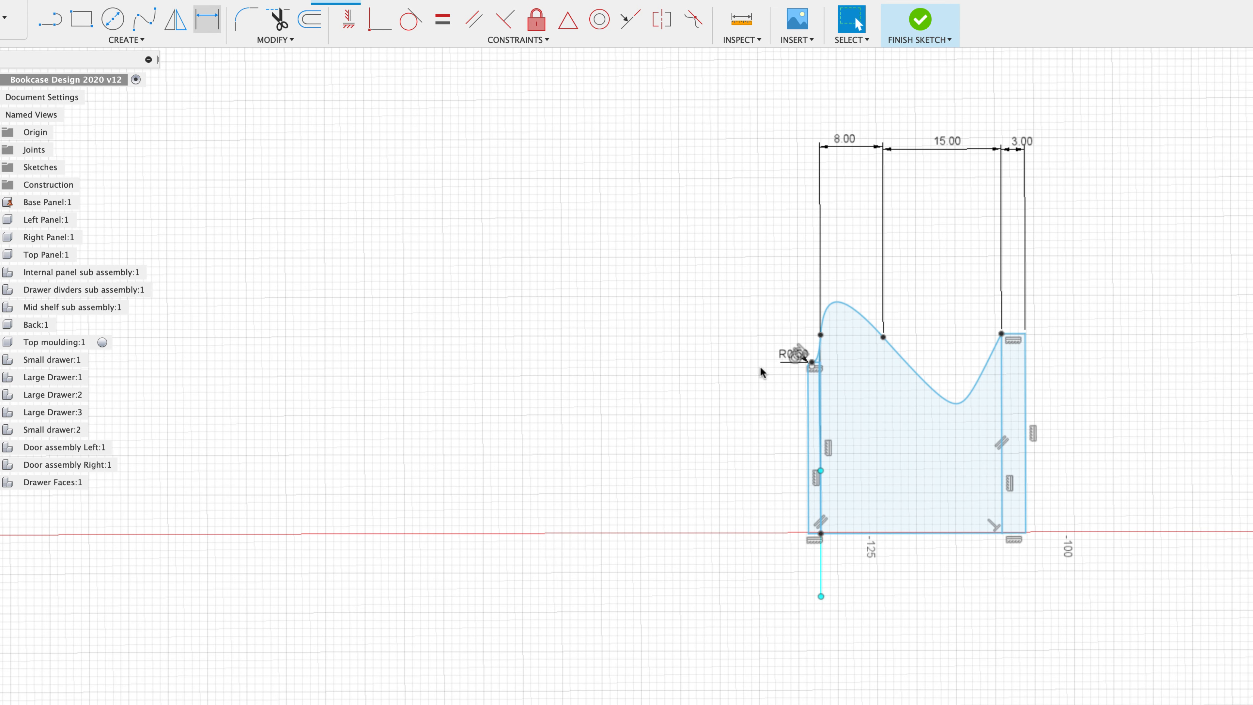
click(1027, 419)
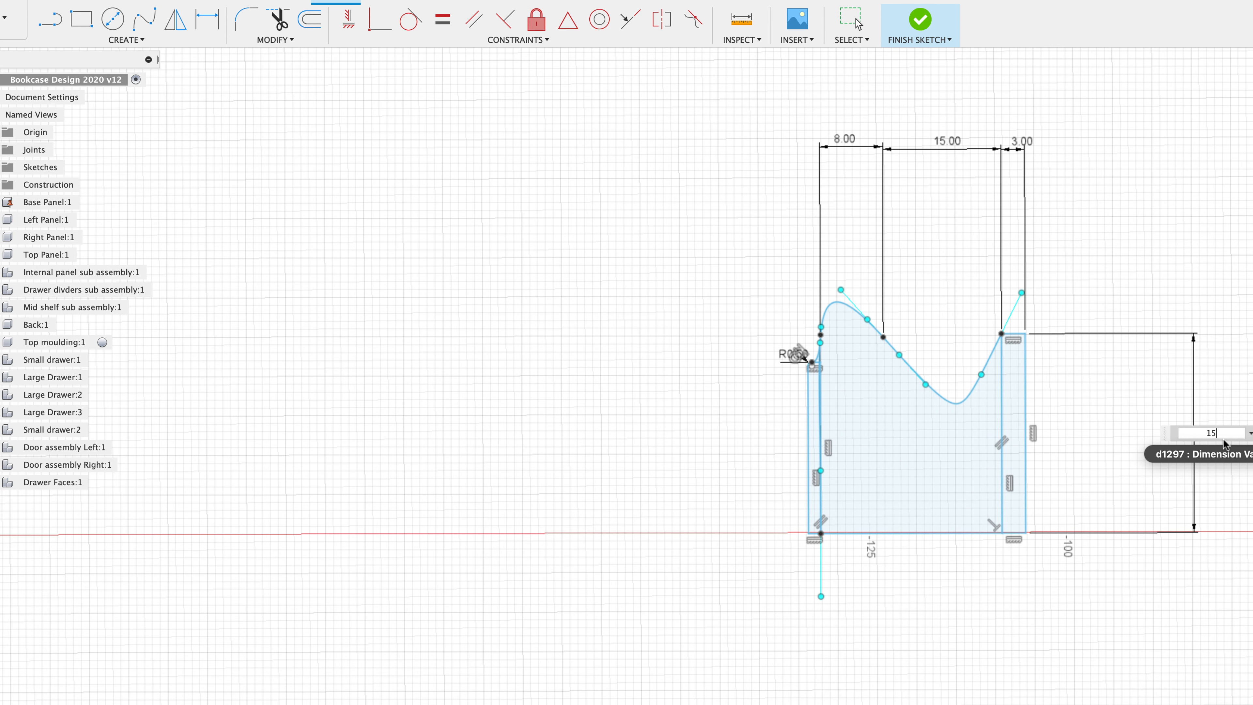
key(Return)
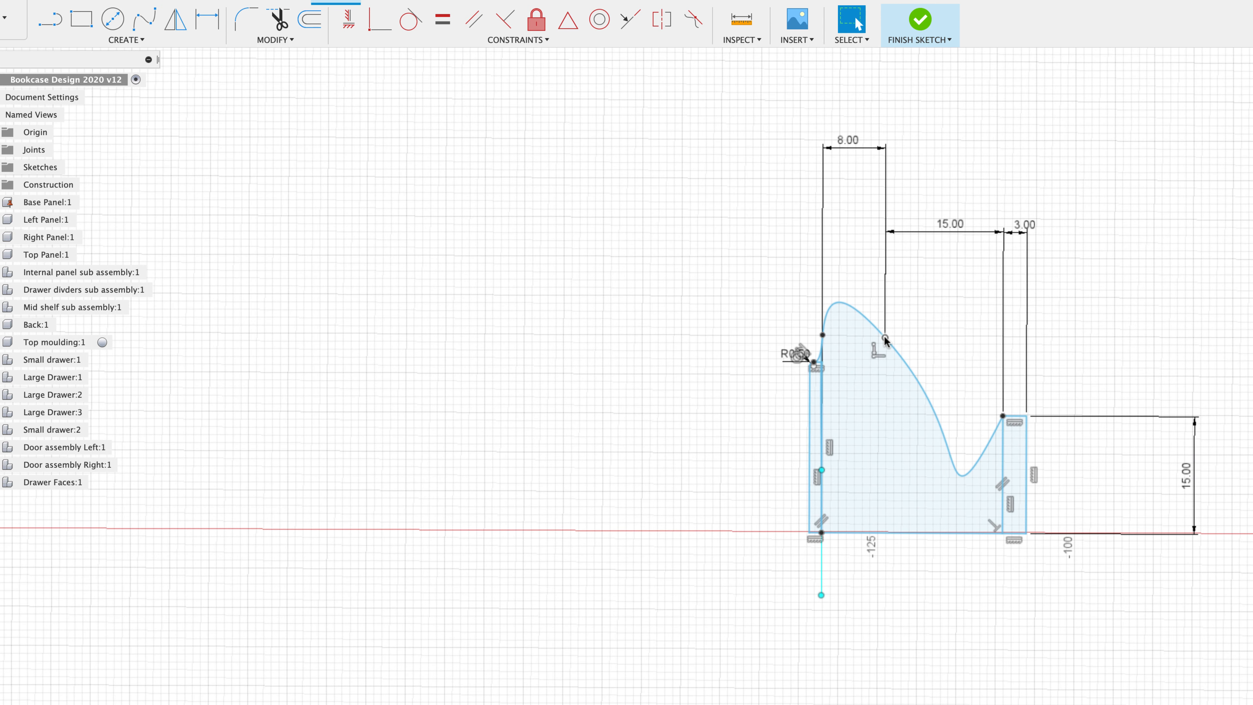
Reshape the pull profile by lowering the spline's middle point and the front strip's top edge, and make the front strip narrower.
mouse_move(885, 339)
mouse_down()
mouse_move(887, 426)
mouse_move(901, 432)
mouse_up()
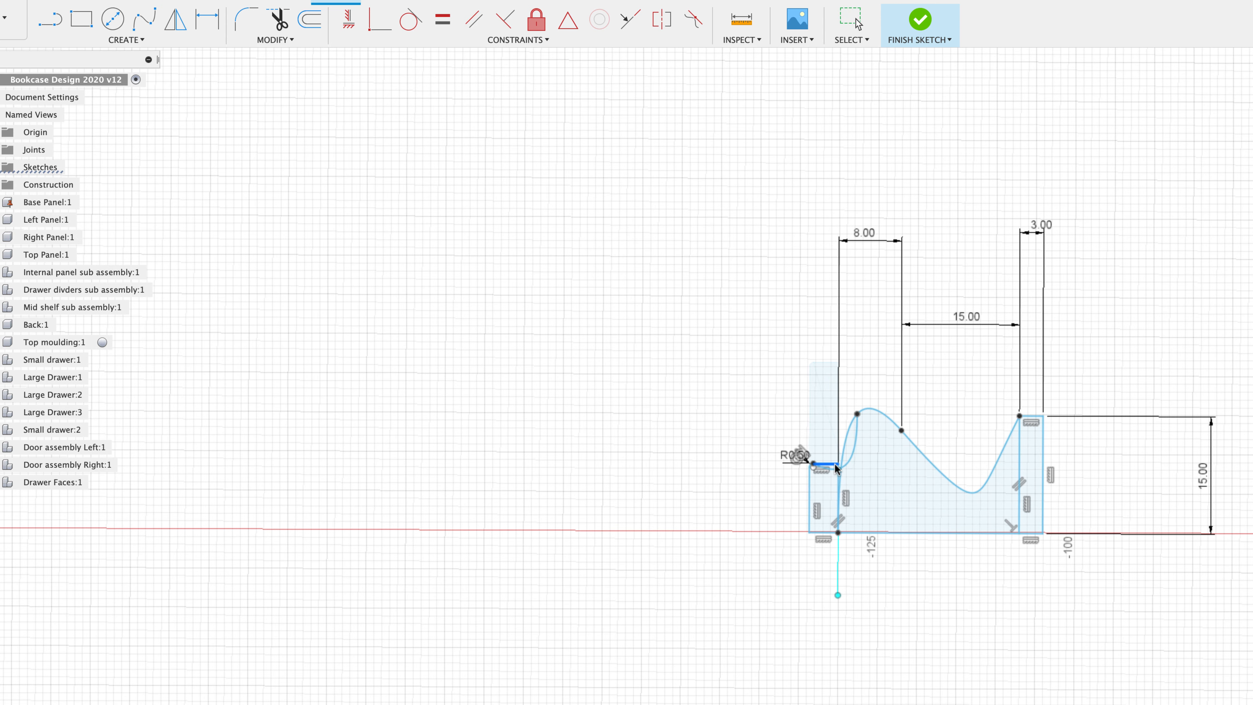
scroll(848, 468, up, 5)
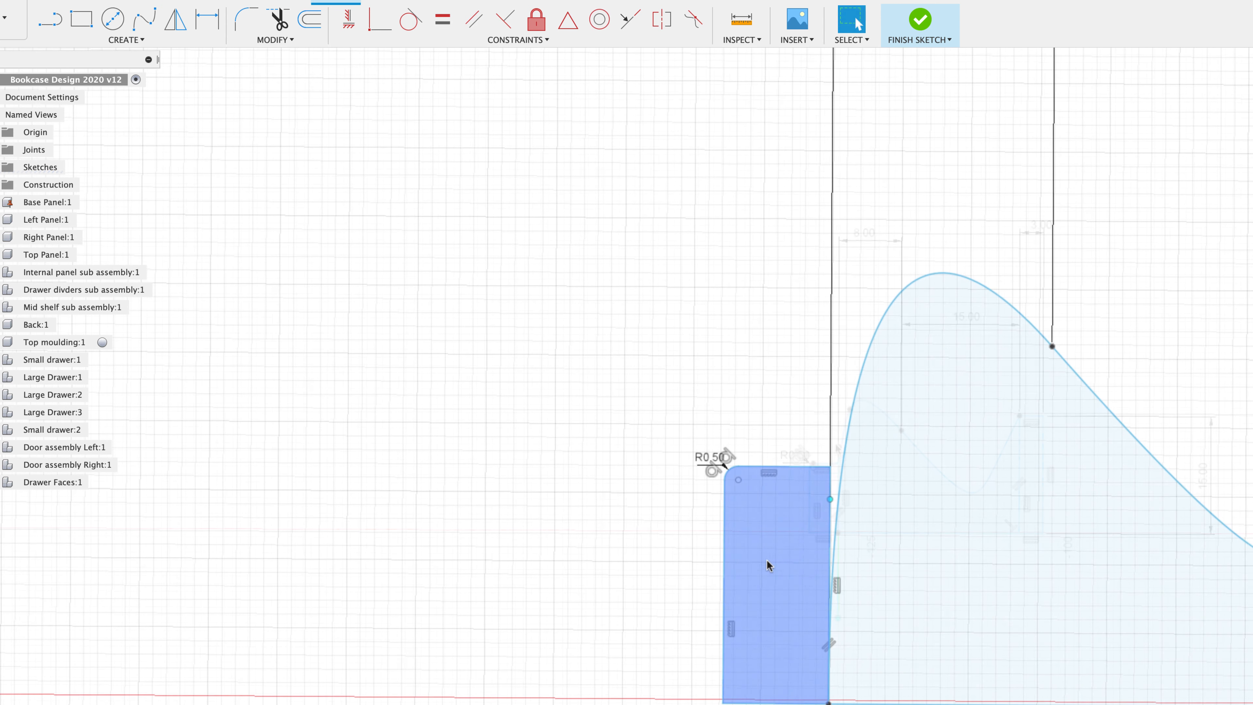
drag(732, 562, 790, 565)
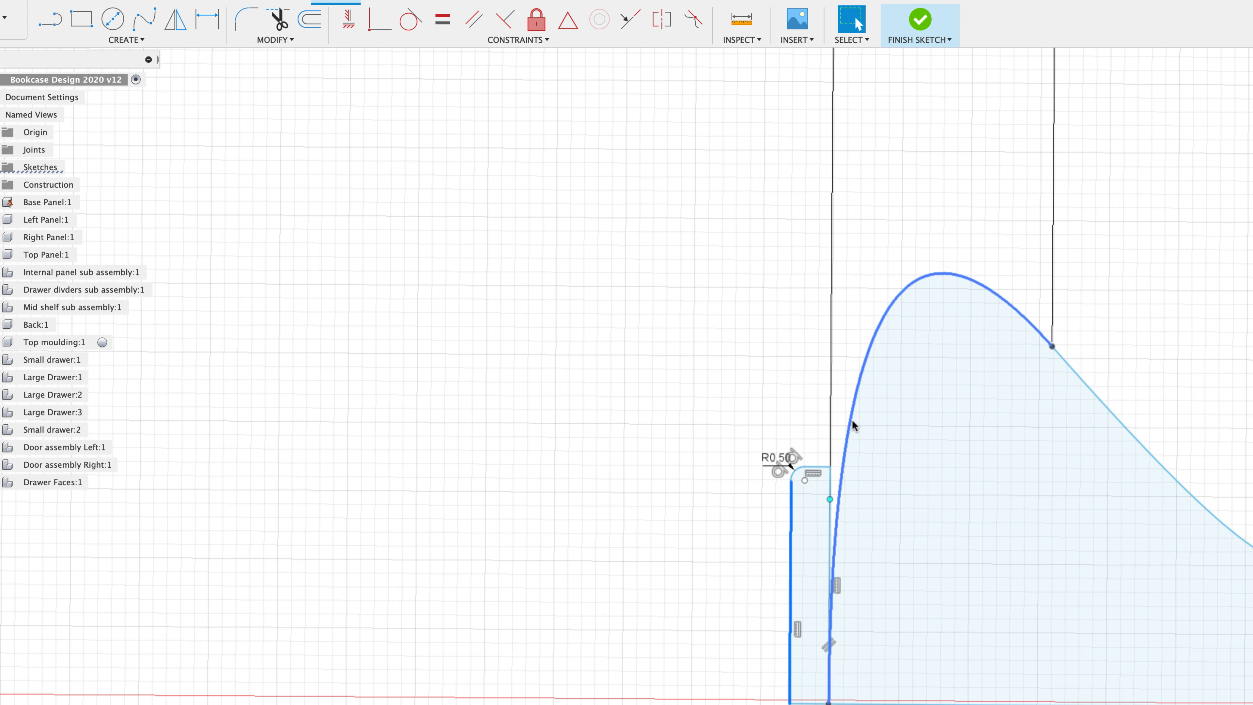
Adjust the profile's front curve, join it to the front strip's upper corner with a short spline, and finish the sketch.
click(852, 420)
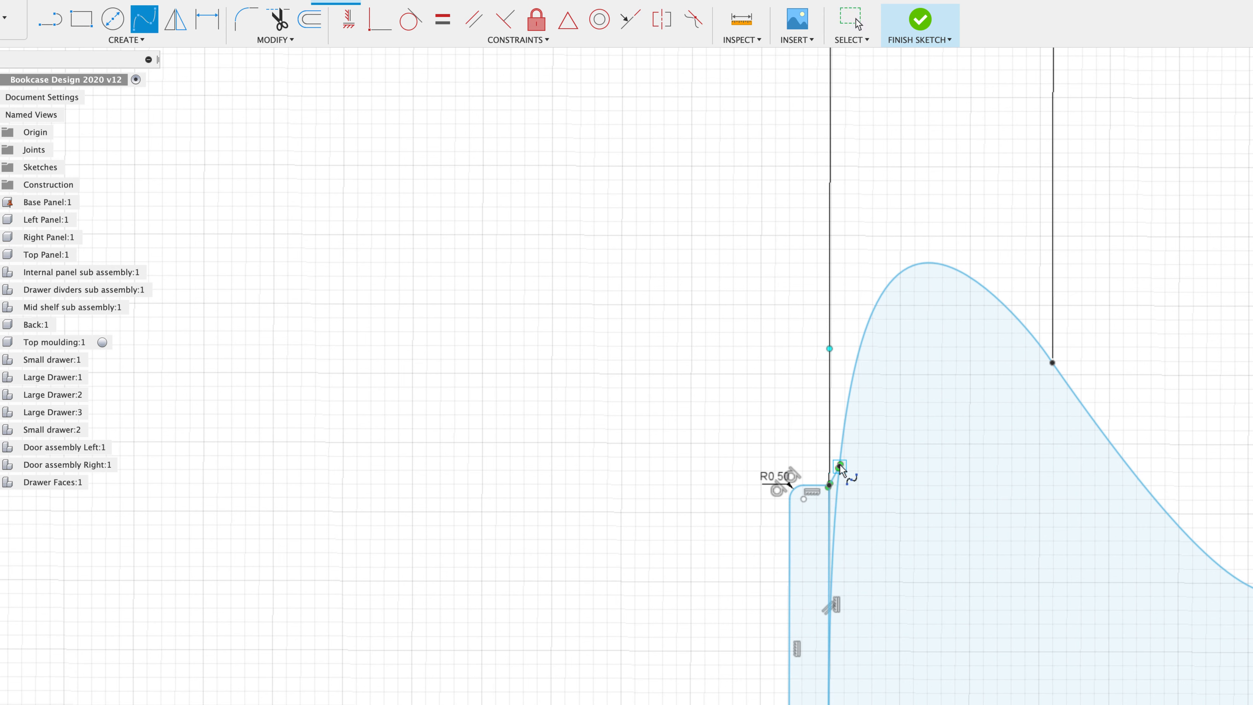
scroll(840, 467, up, 8)
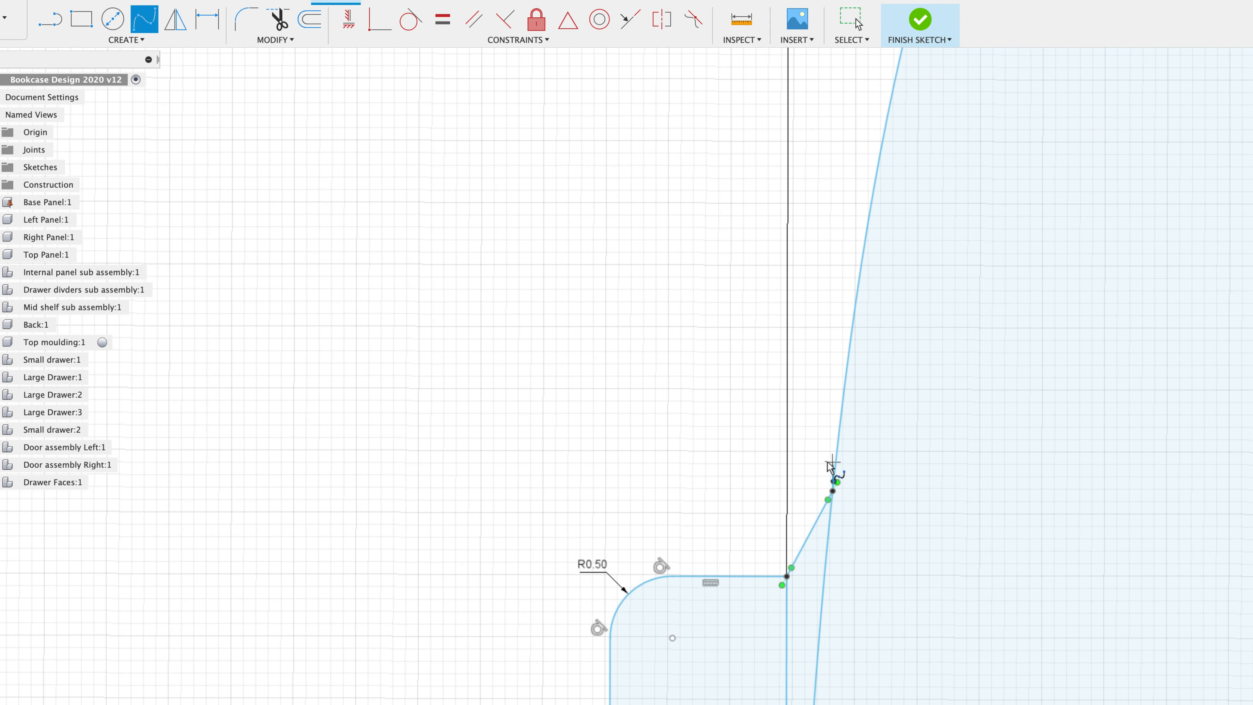
click(828, 500)
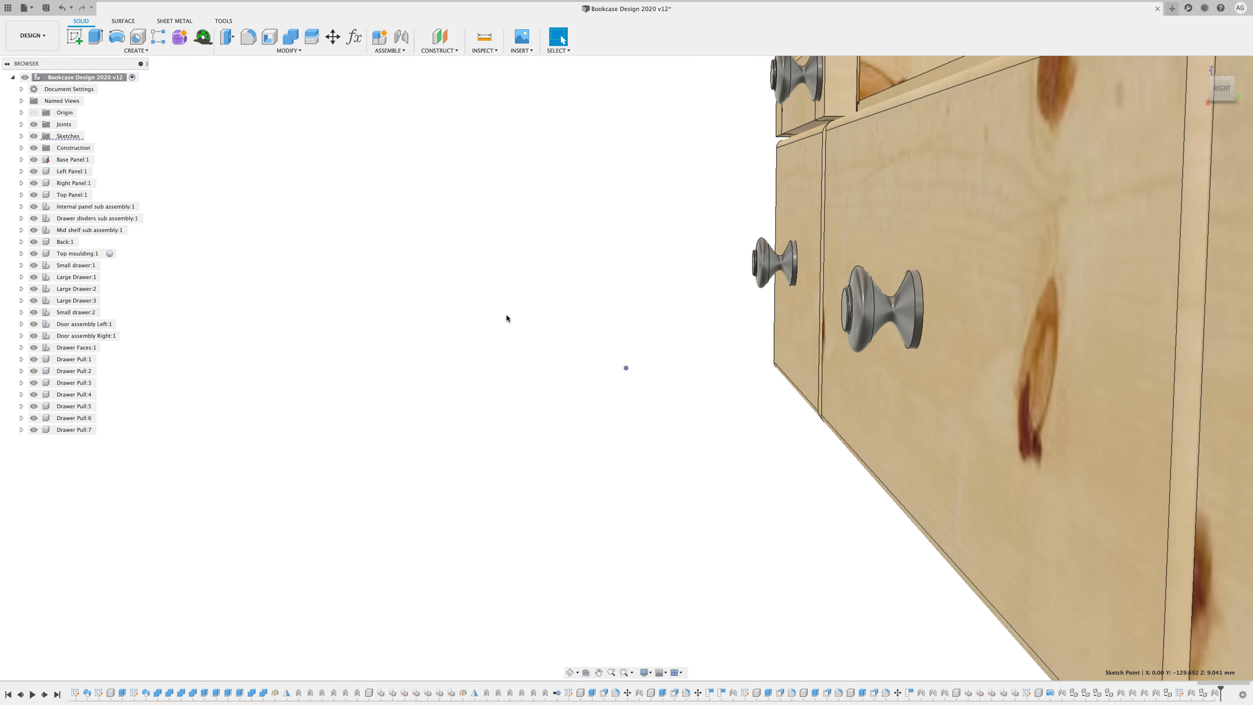
Examine the reshaped pulls on the drawer faces and doors from close up and from the whole bookcase view.
shift+middle_drag(807, 310, 1077, 501)
scroll(1076, 502, right, 5)
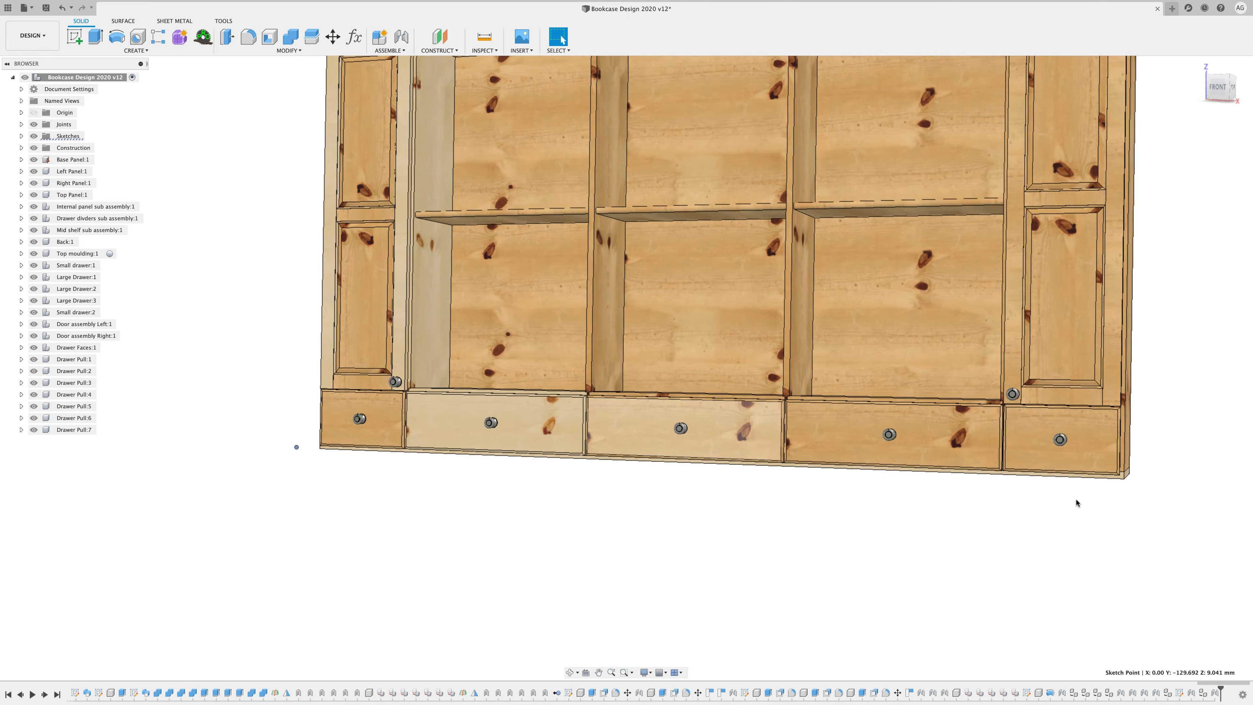
scroll(1077, 501, up, 3)
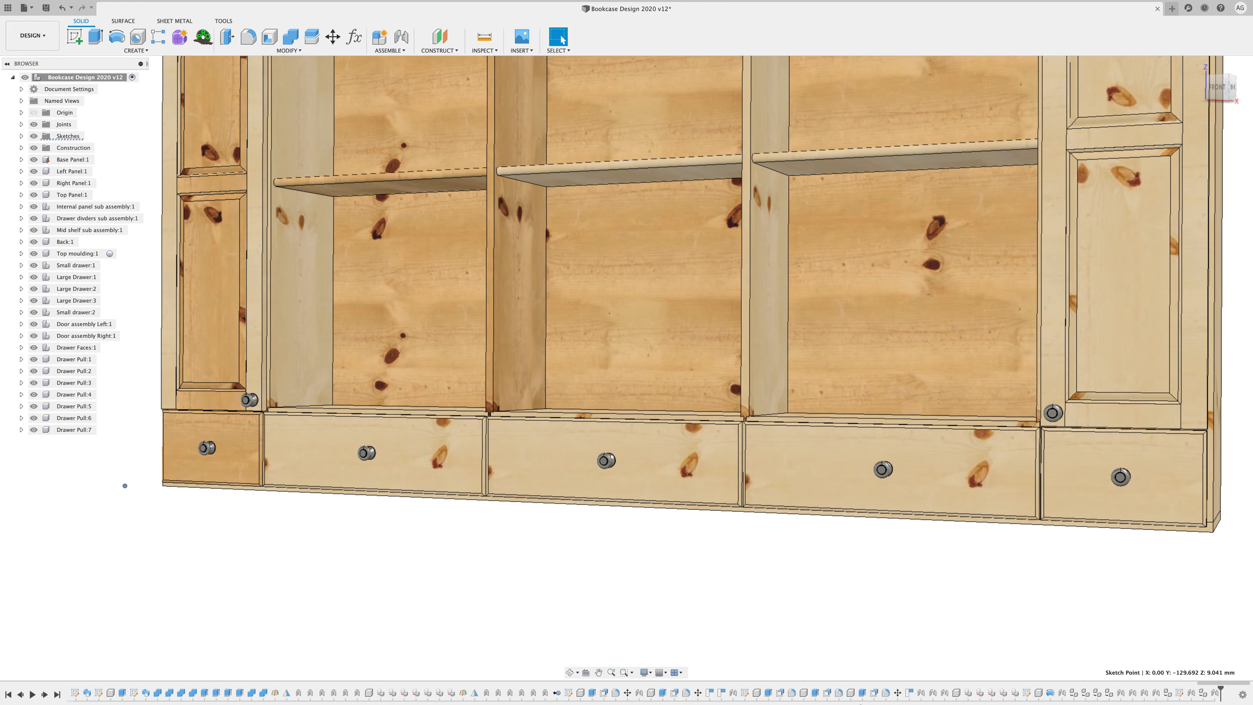
scroll(450, 566, up, 3)
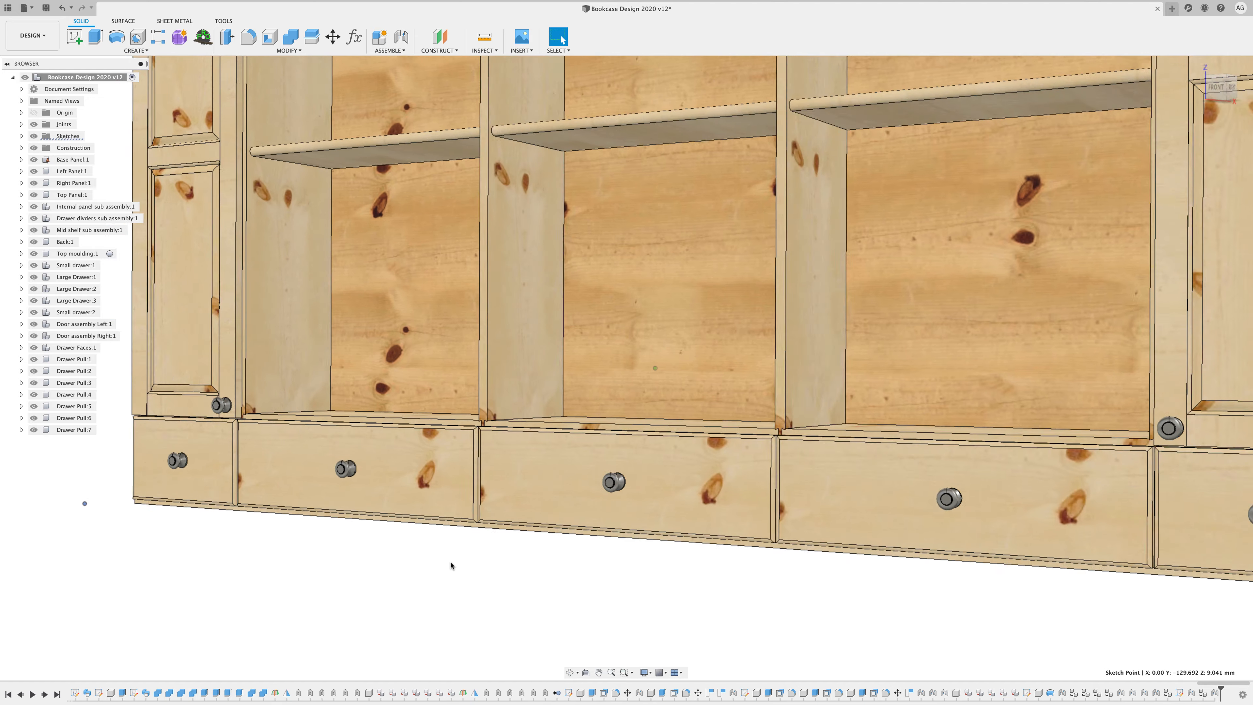
scroll(450, 565, down, 5)
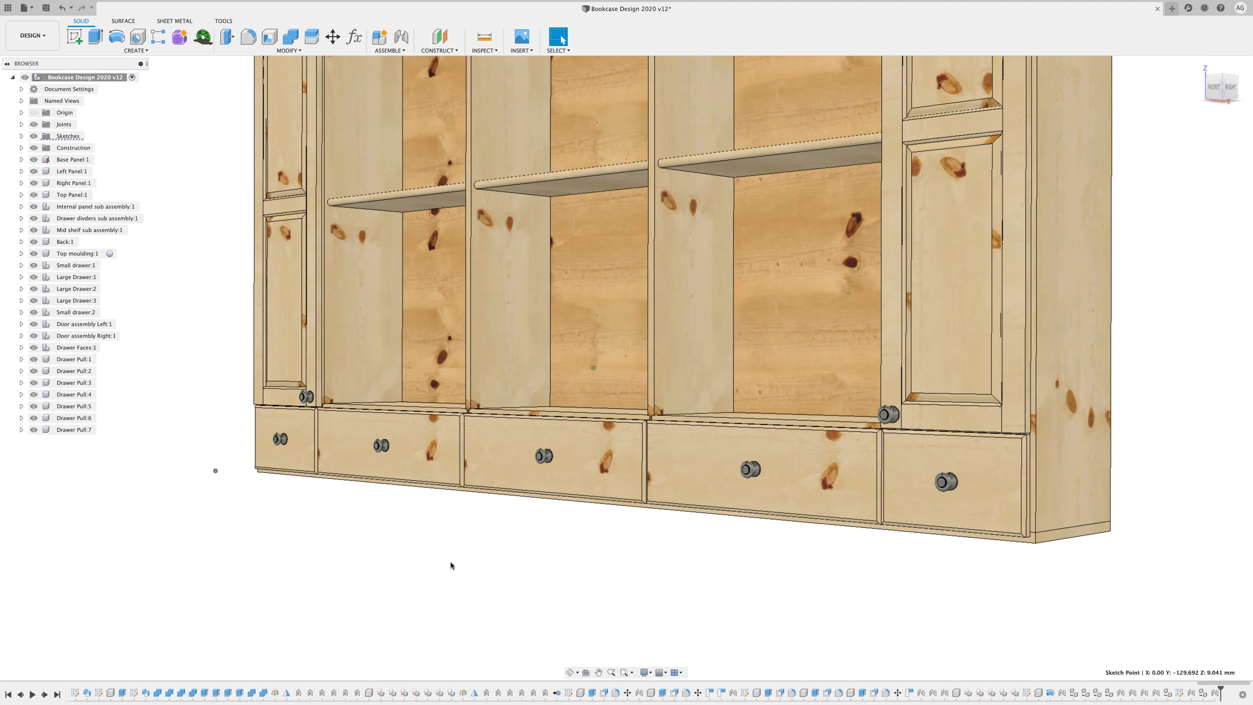
scroll(450, 565, down, 5)
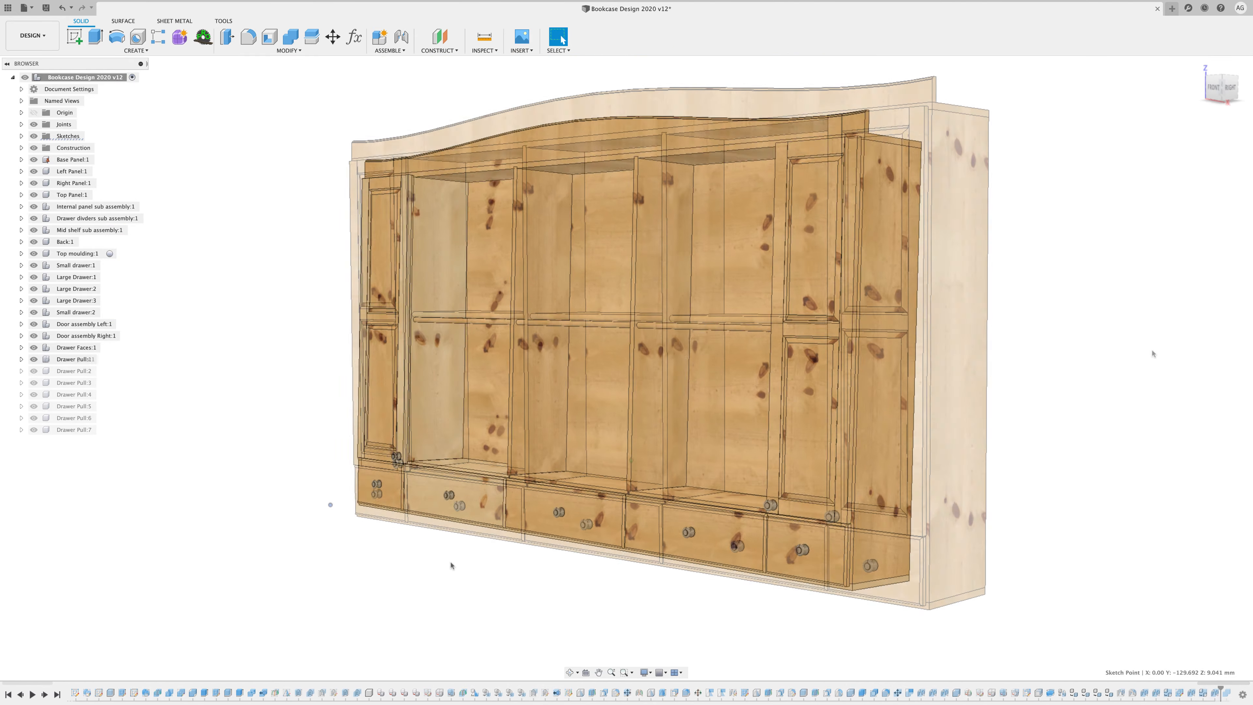